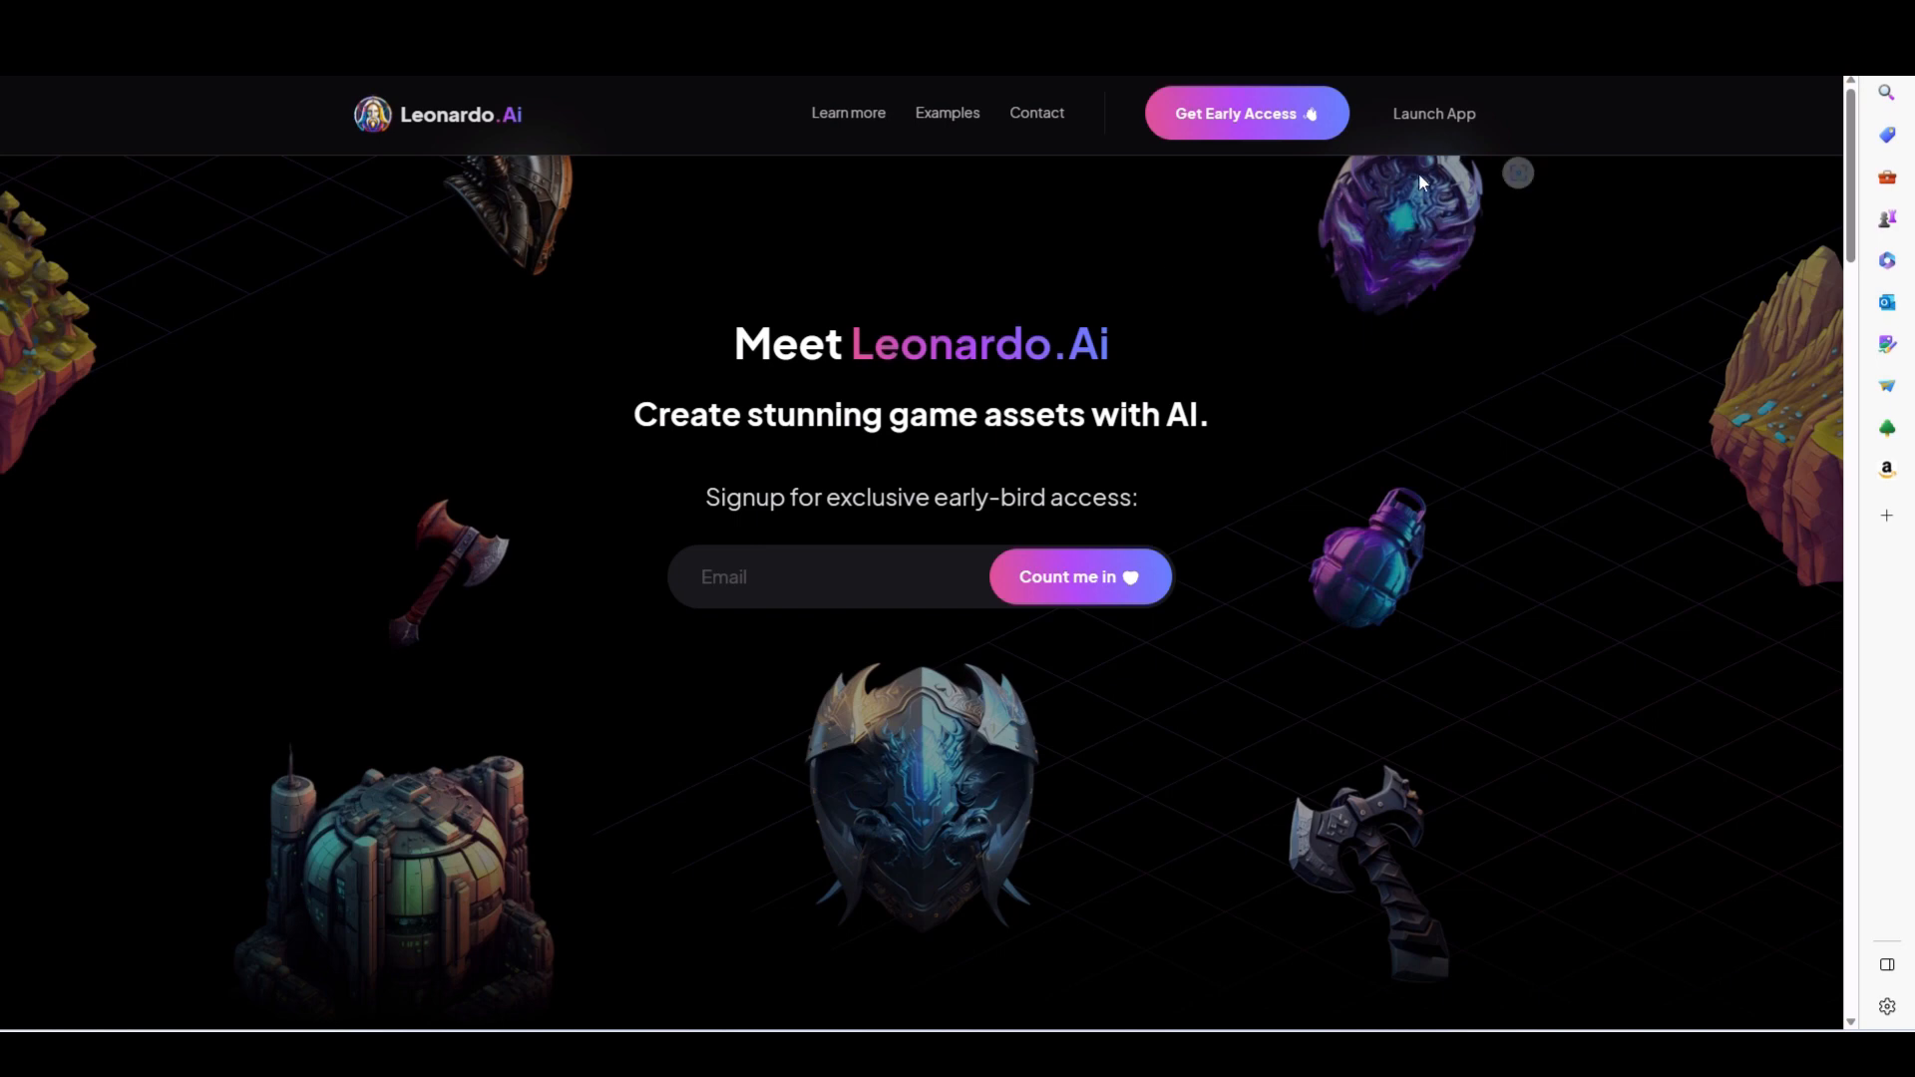
# - Launch the Leonardo.Ai web app using the whitelisted sign-in option
pyautogui.click(1430, 117)
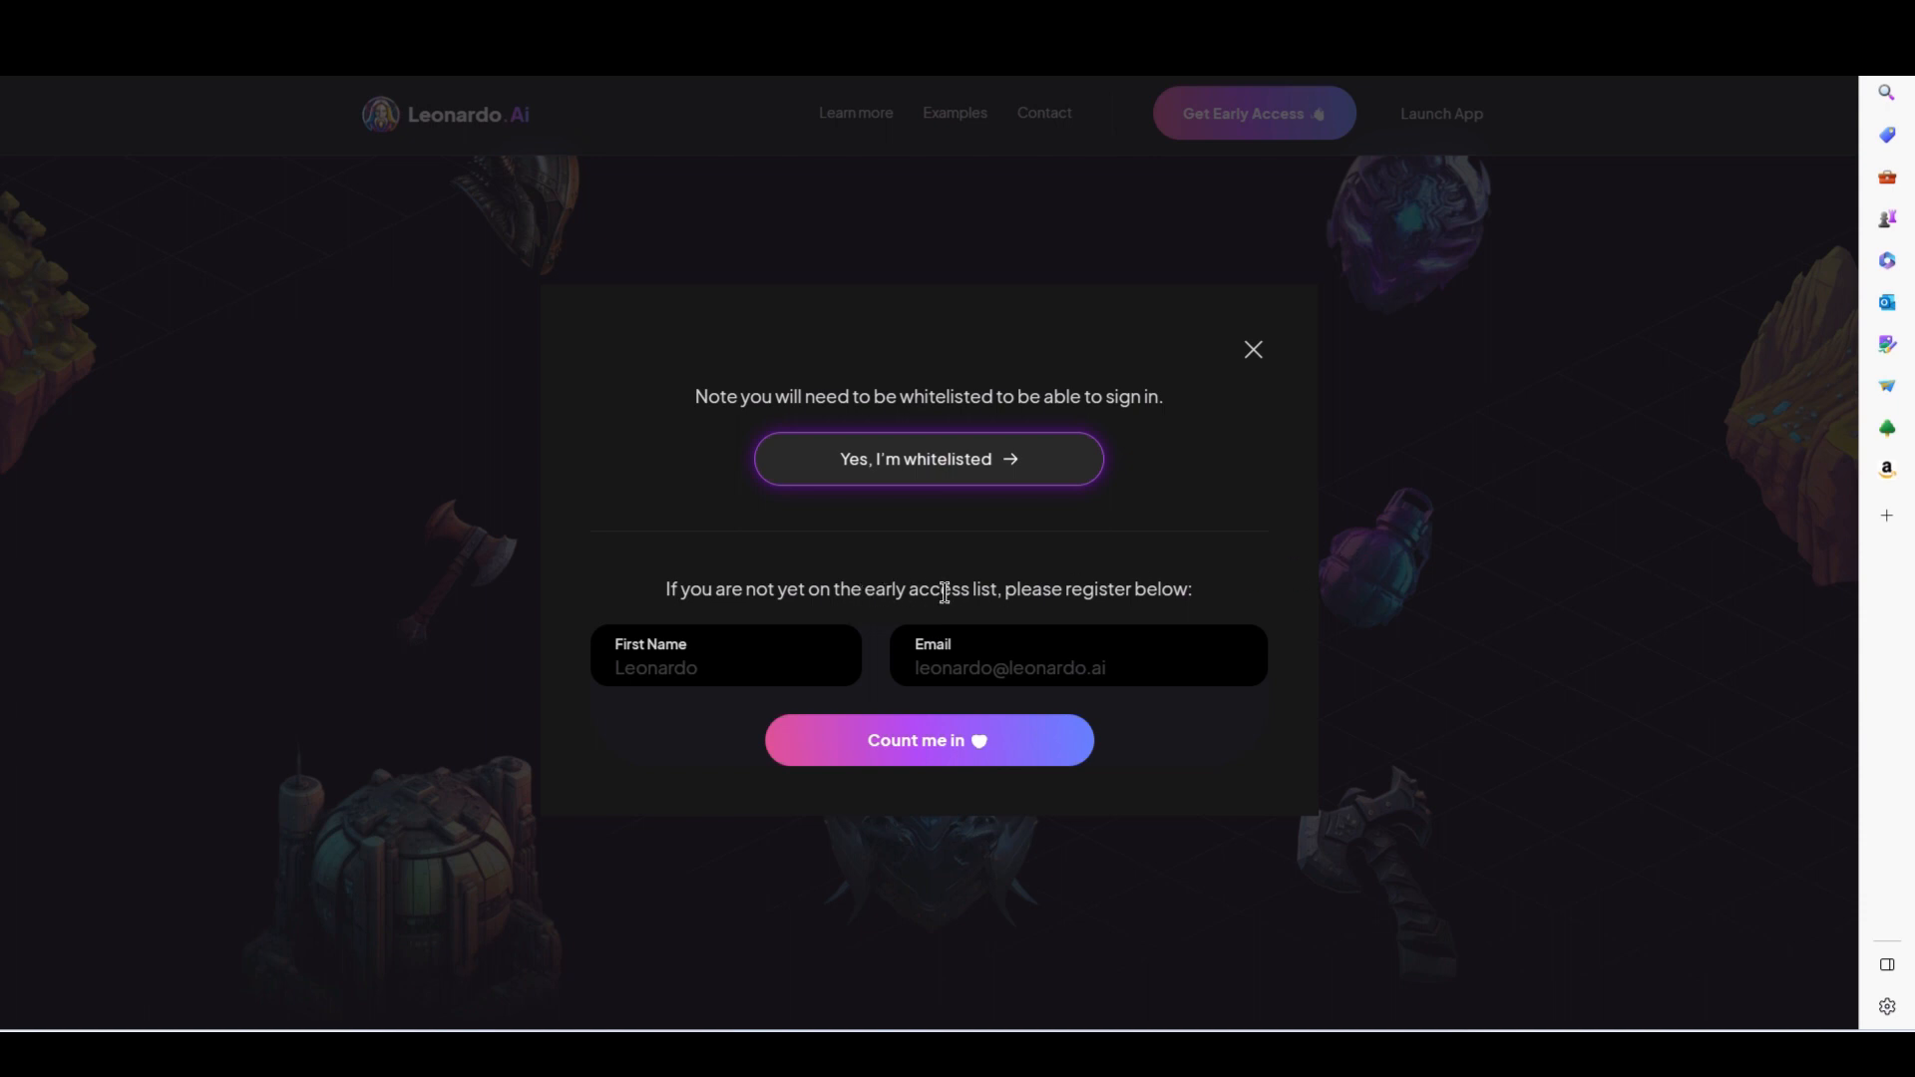
pyautogui.click(920, 467)
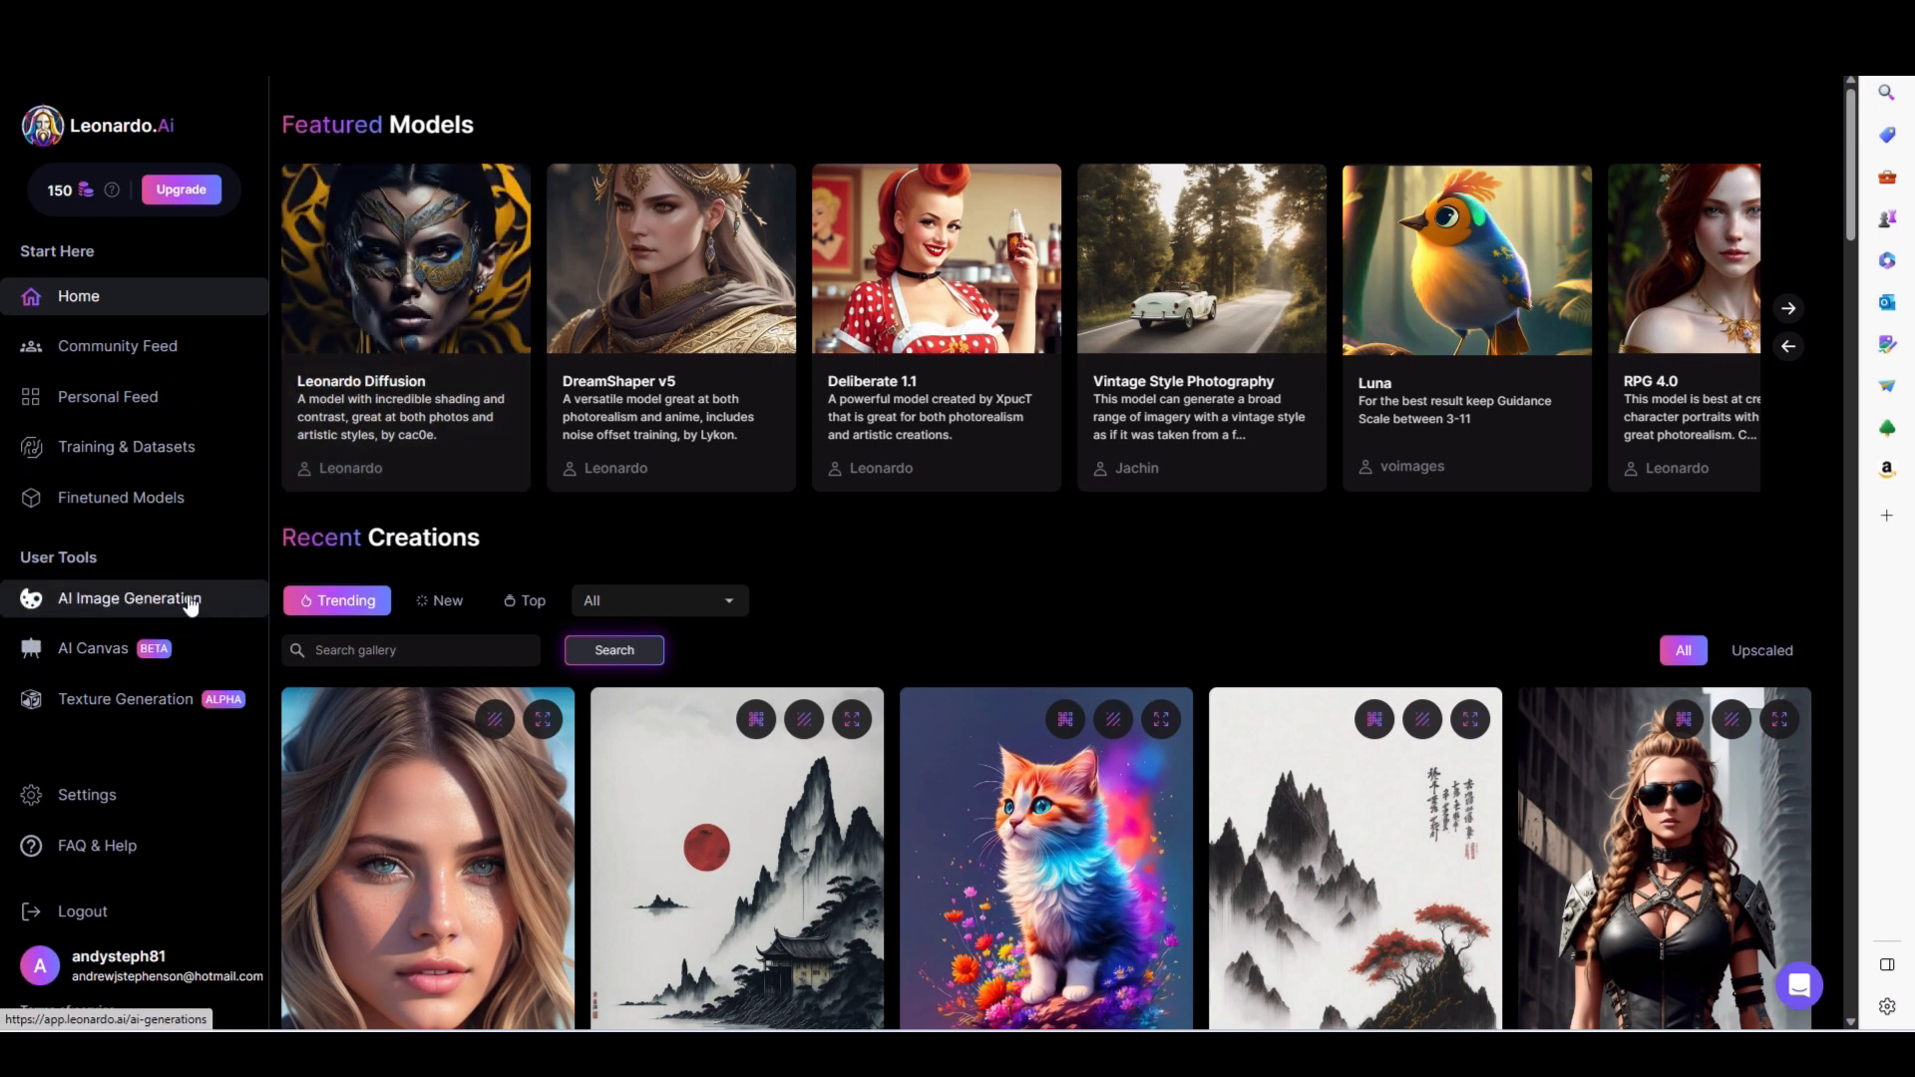
# - Search the Recent Creations gallery for "coloring book"
pyautogui.click(409, 646)
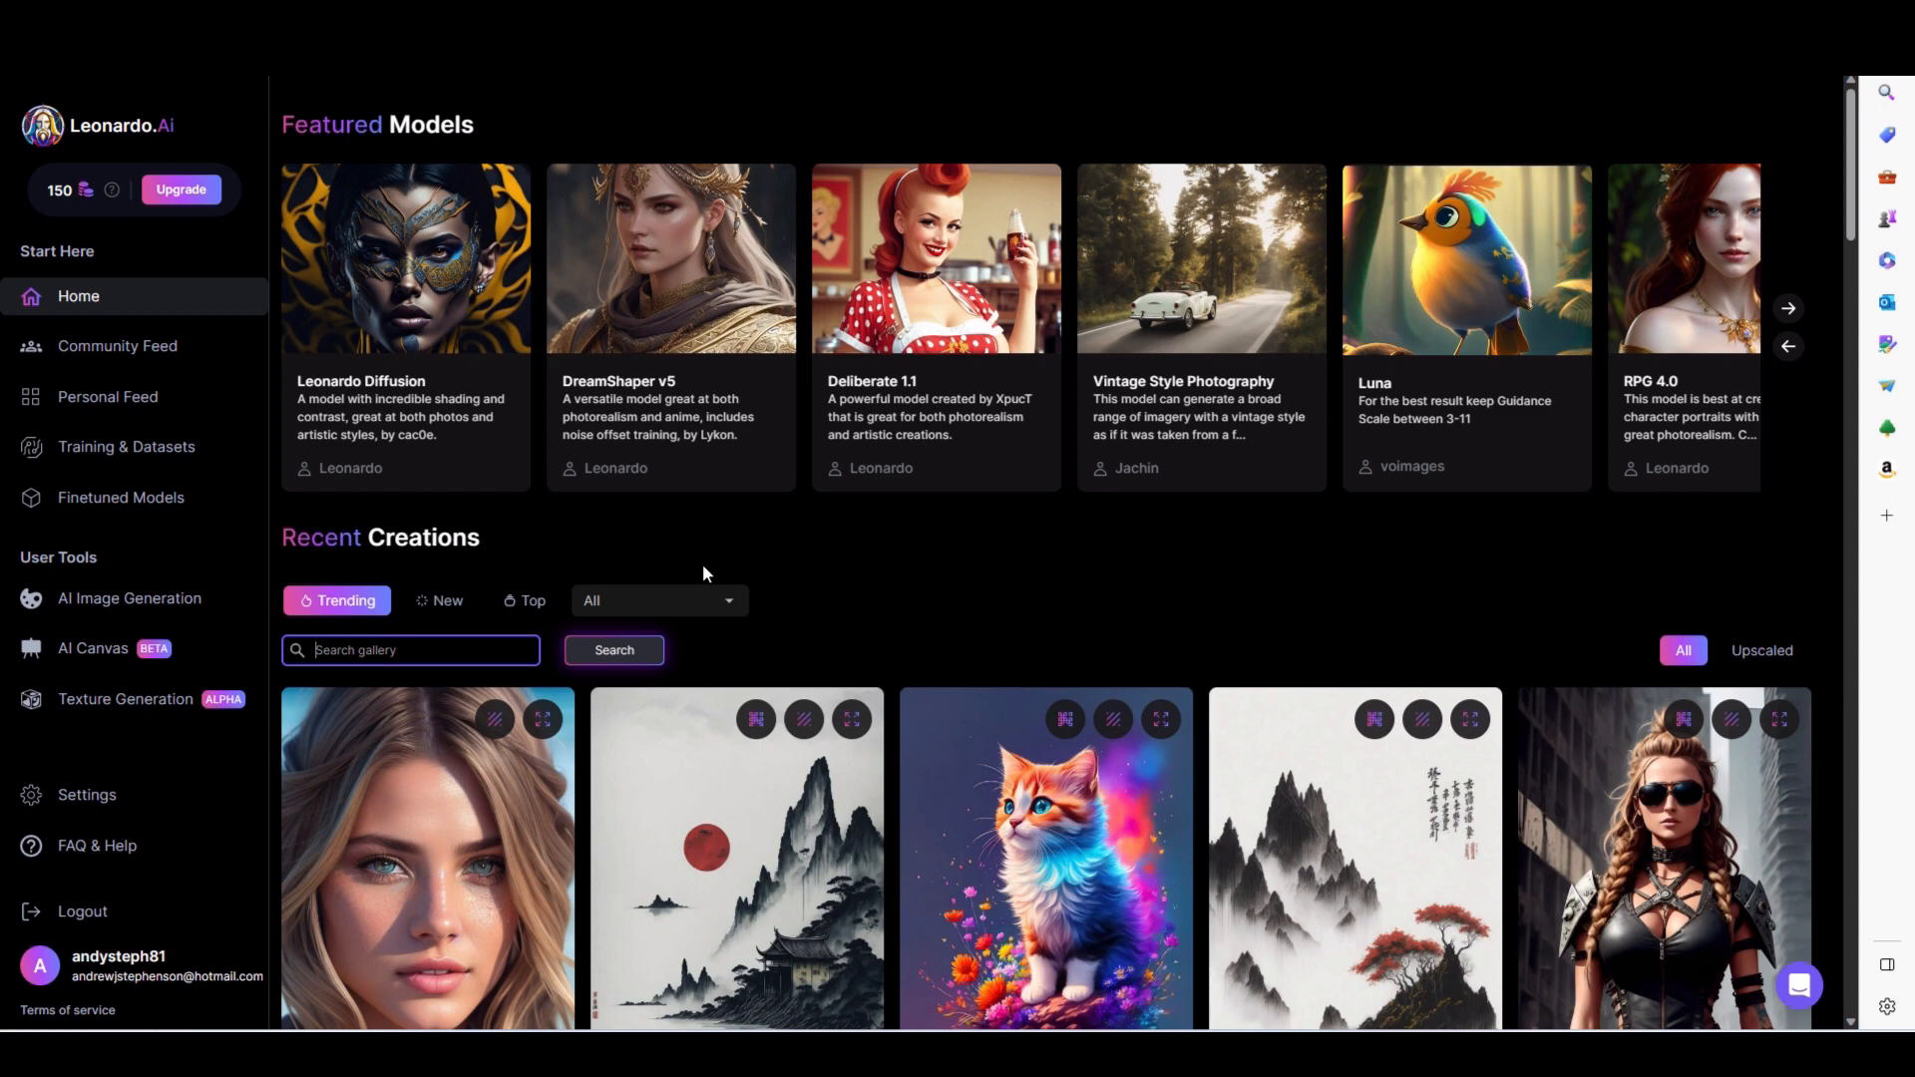
pyautogui.write('coloring book')
pyautogui.press('Return')
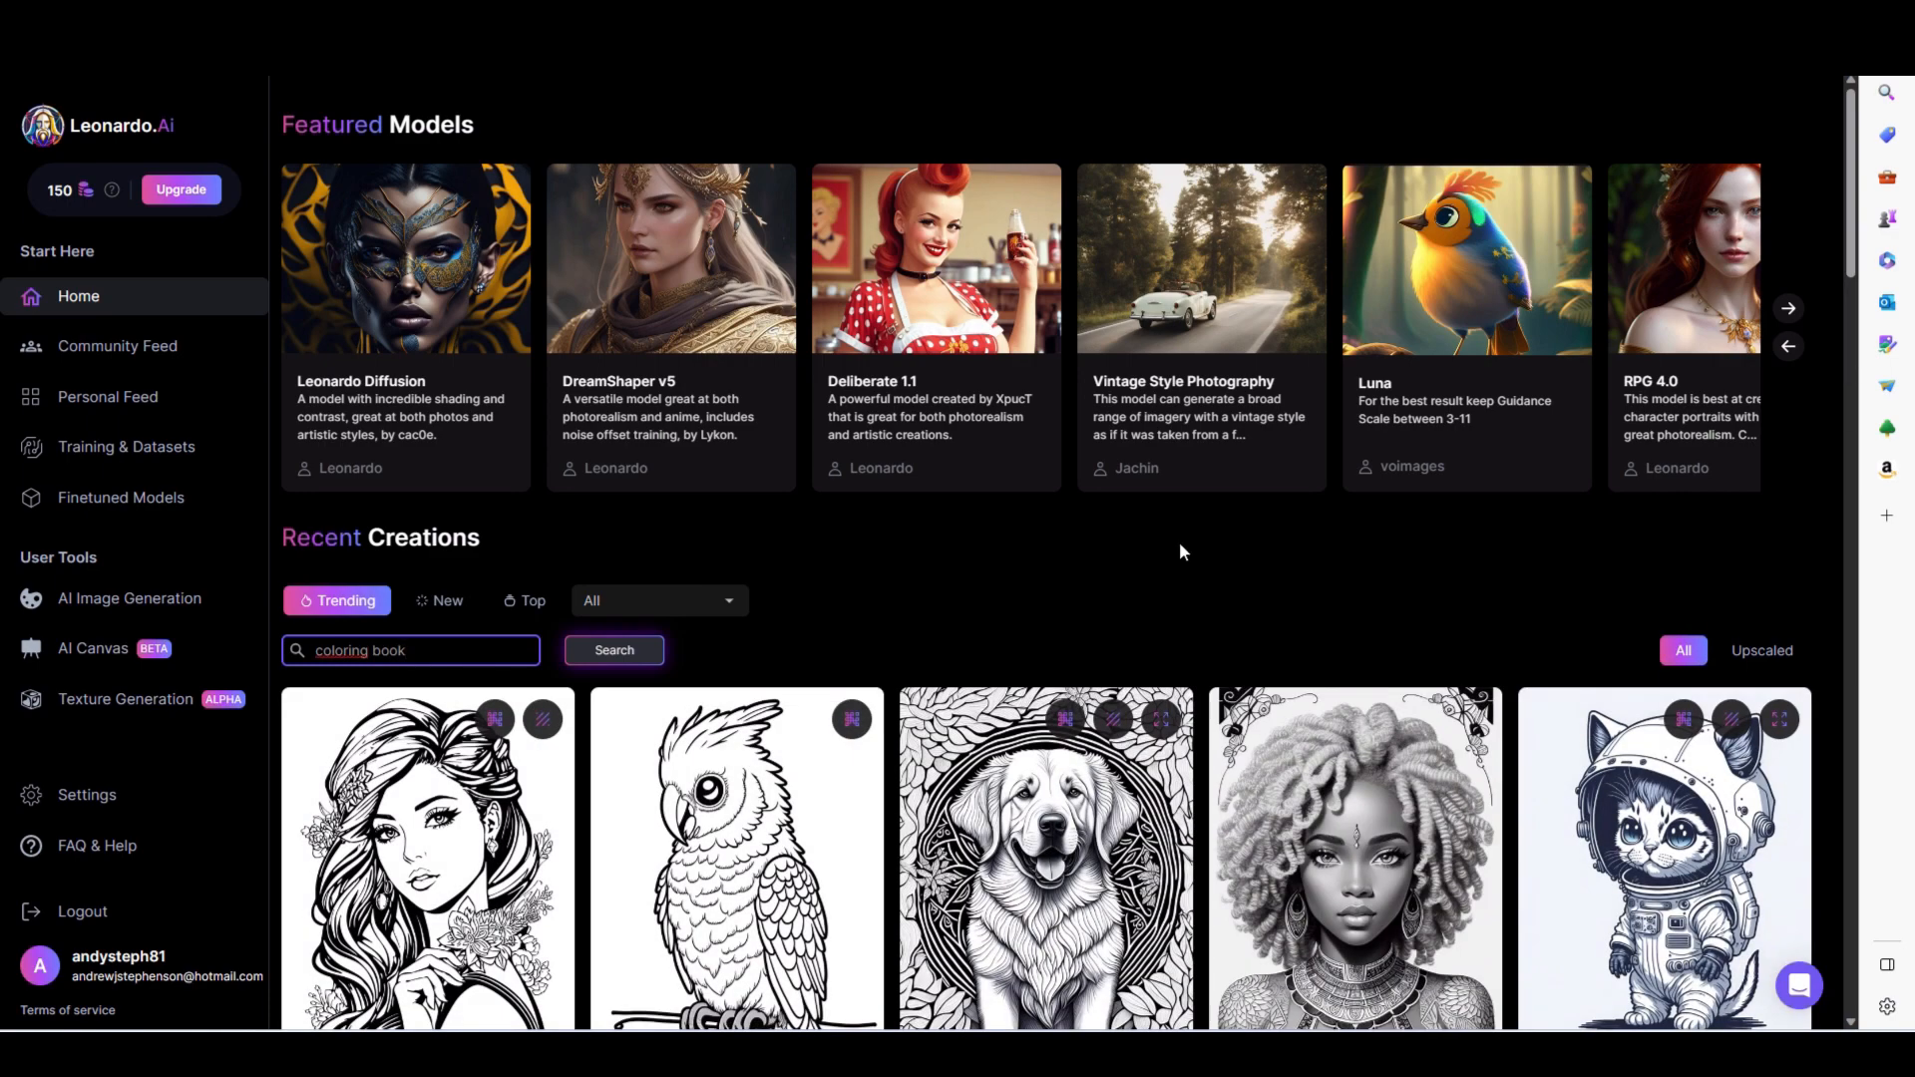
# - View the prompt details of the "A parrot on a branch" image in the search results and close them
pyautogui.scroll(-2, 923, 576)
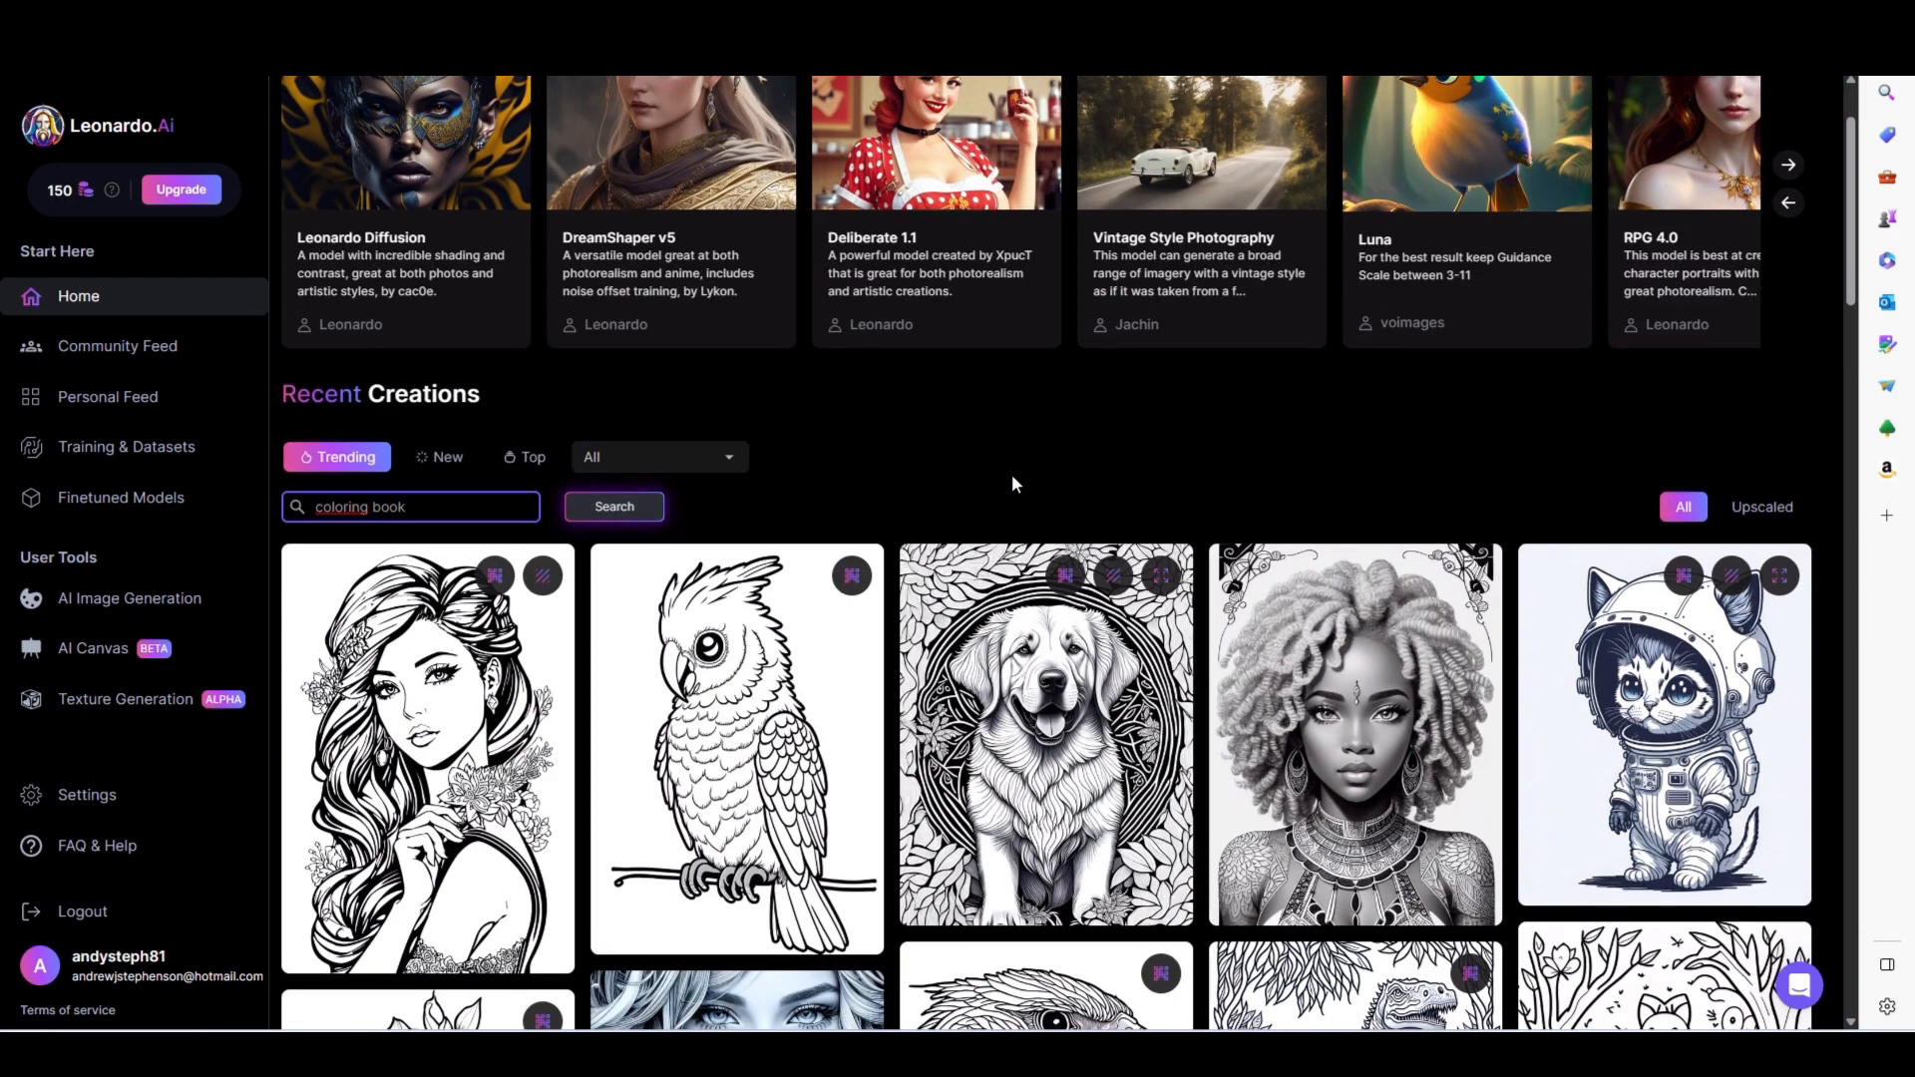
pyautogui.scroll(-2, 1012, 475)
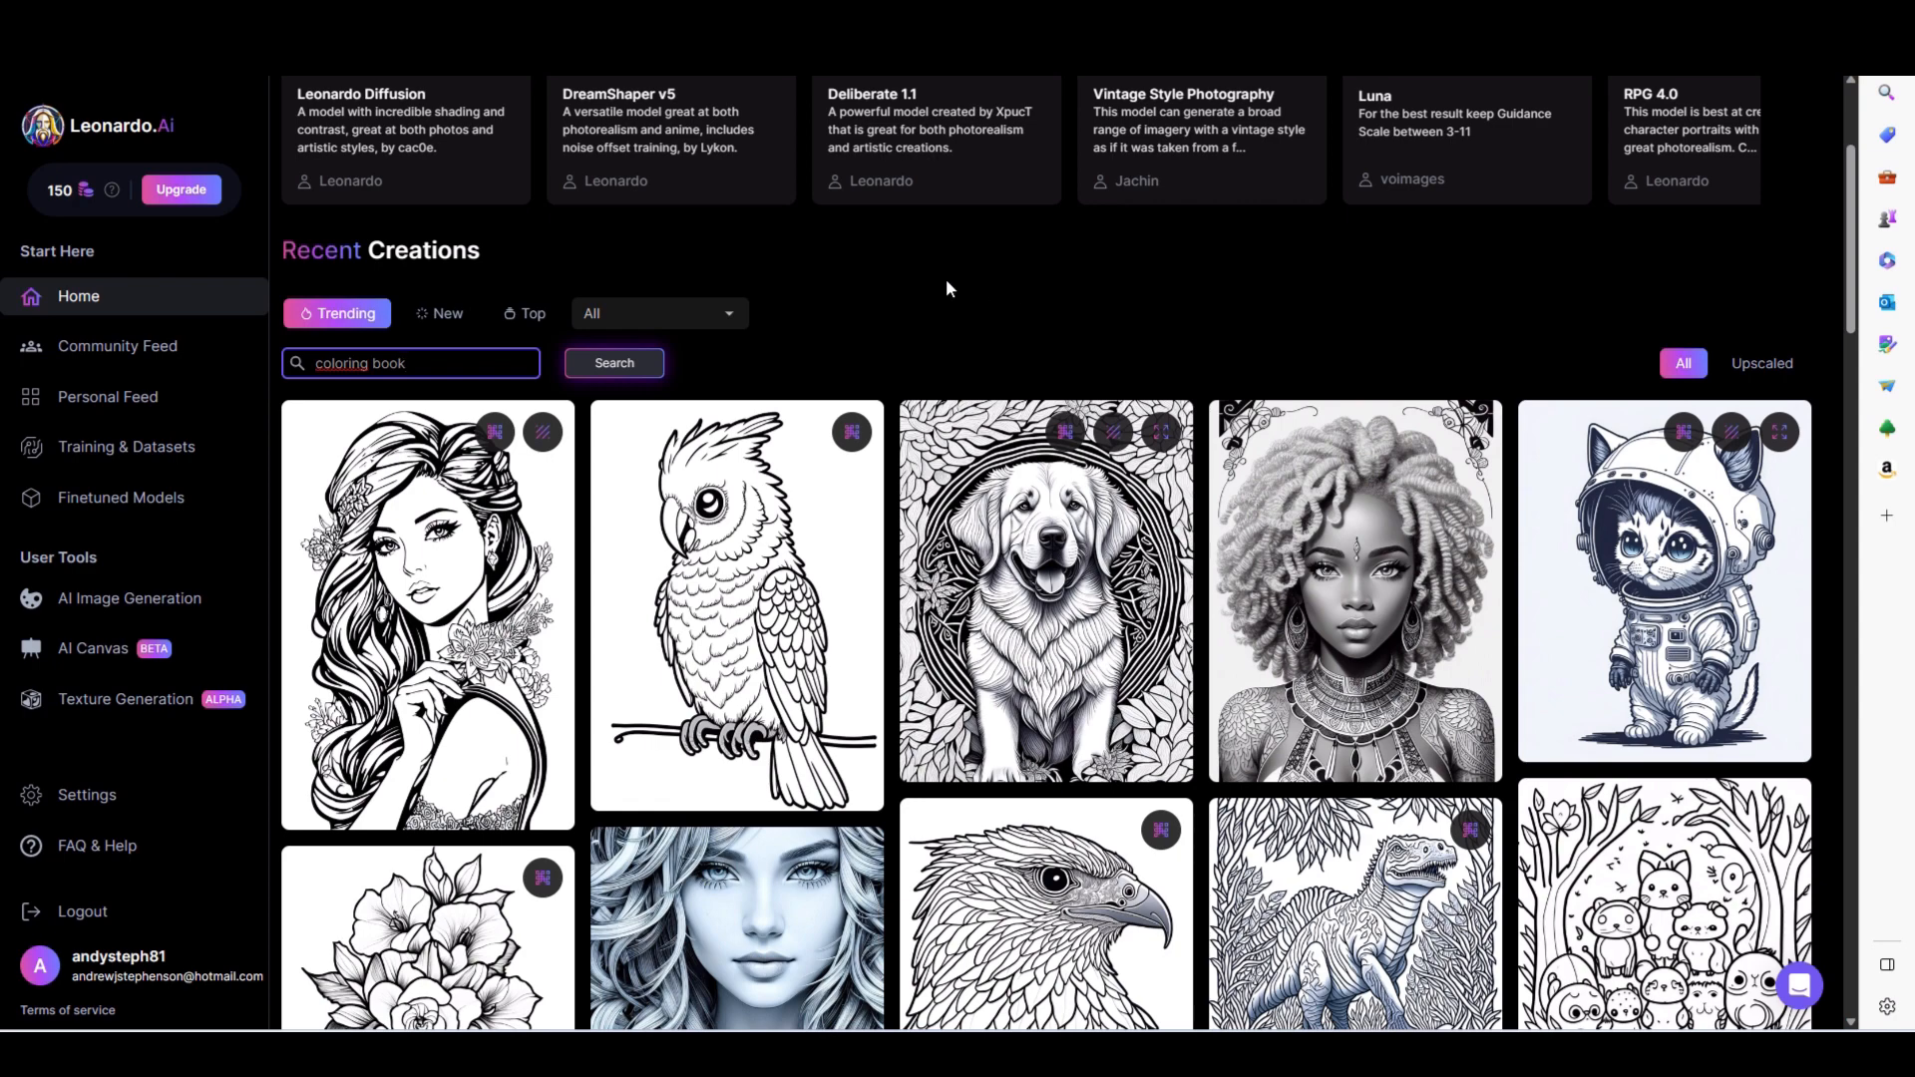
pyautogui.click(763, 578)
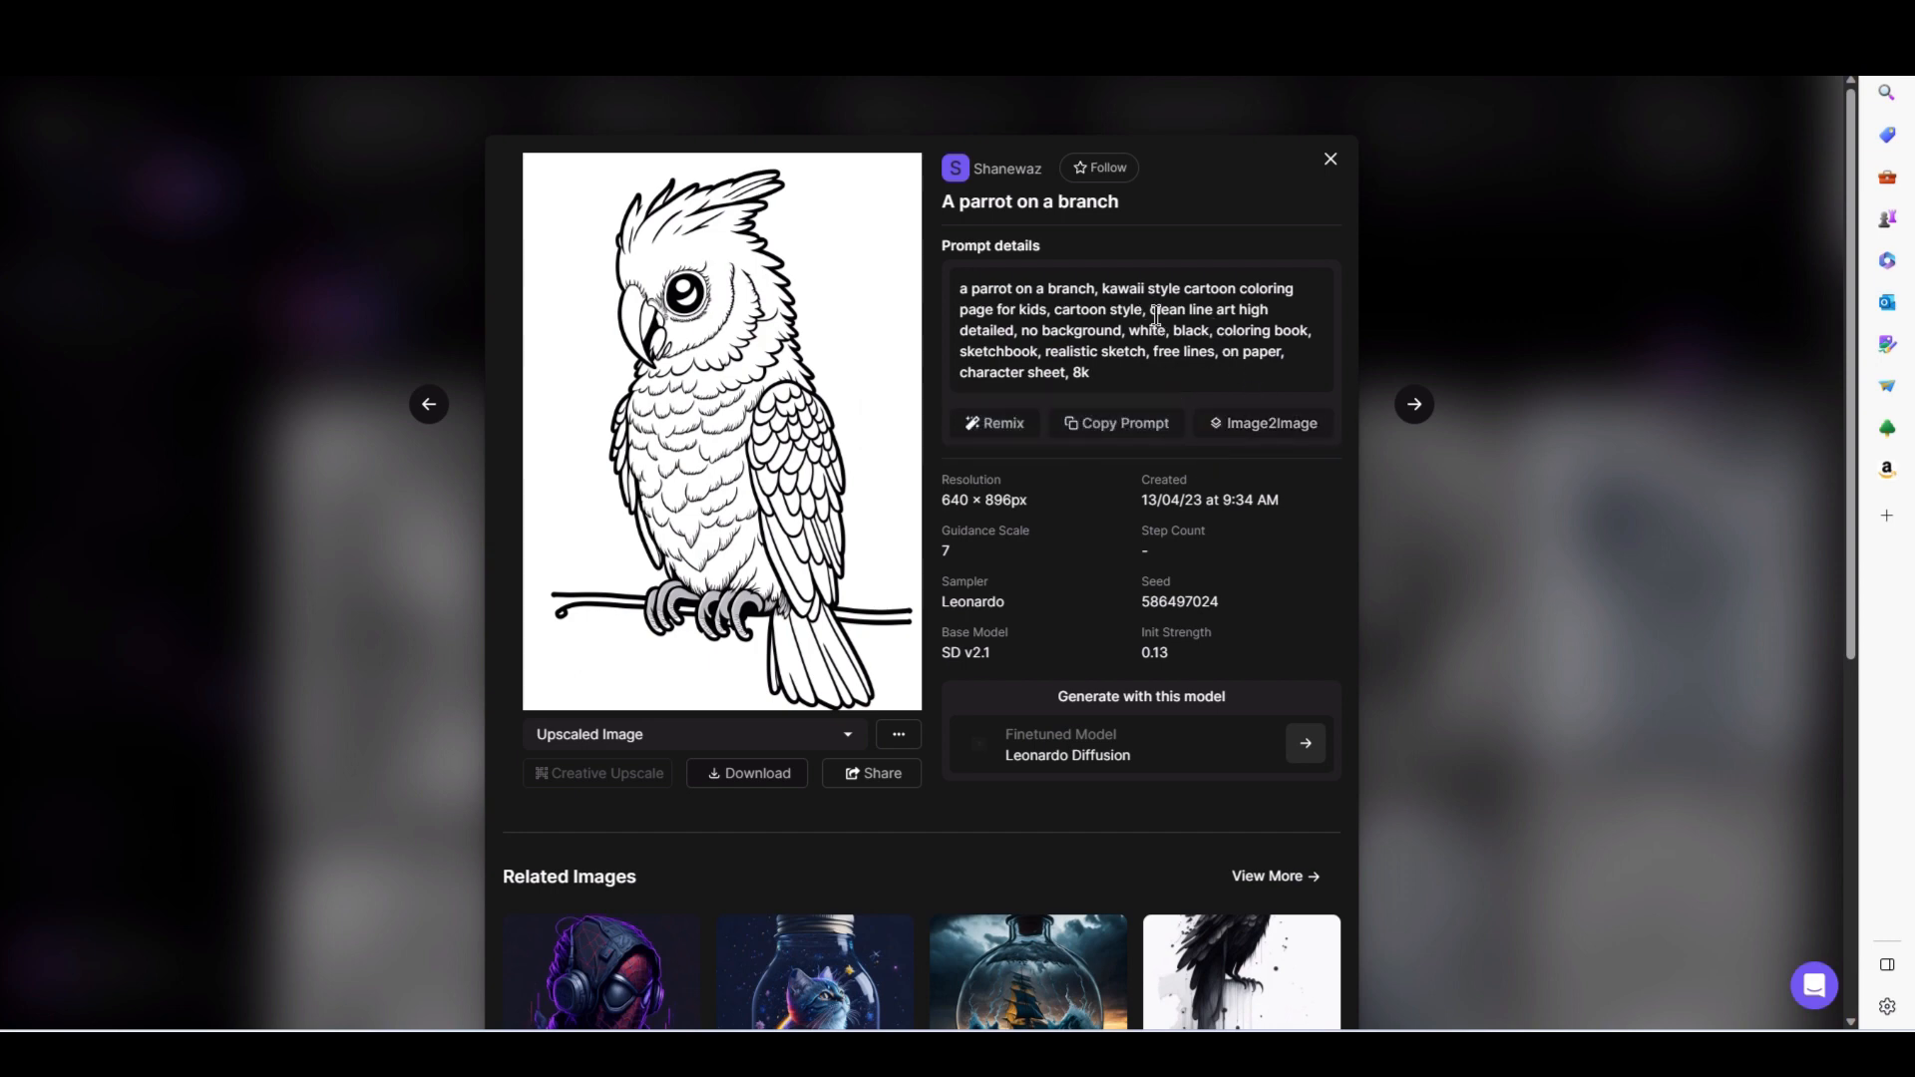
pyautogui.moveTo(793, 330)
pyautogui.moveTo(859, 302)
pyautogui.click(1330, 160)
# - Browse further coloring images, read the prompt of the "Ancient rome" girl drawing, and close its details
pyautogui.scroll(-5, 1232, 482)
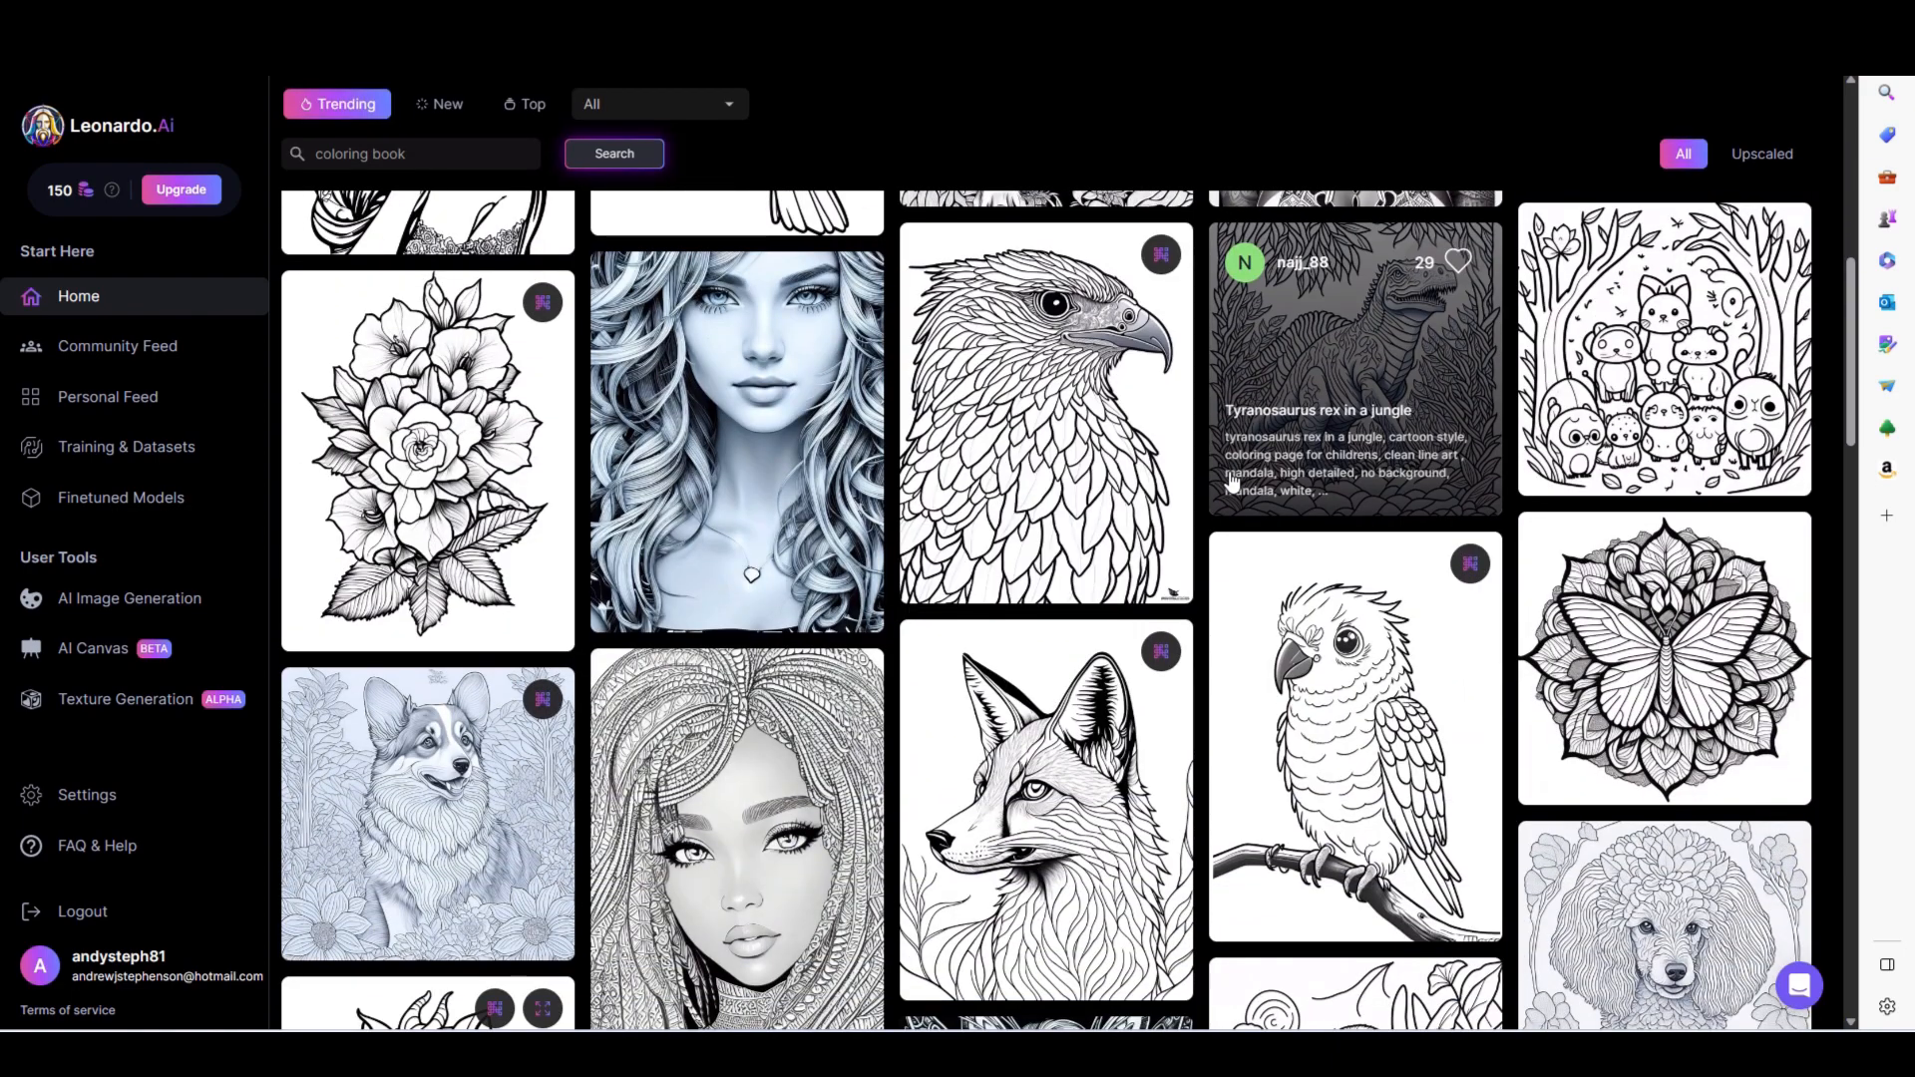
pyautogui.scroll(-3, 1226, 489)
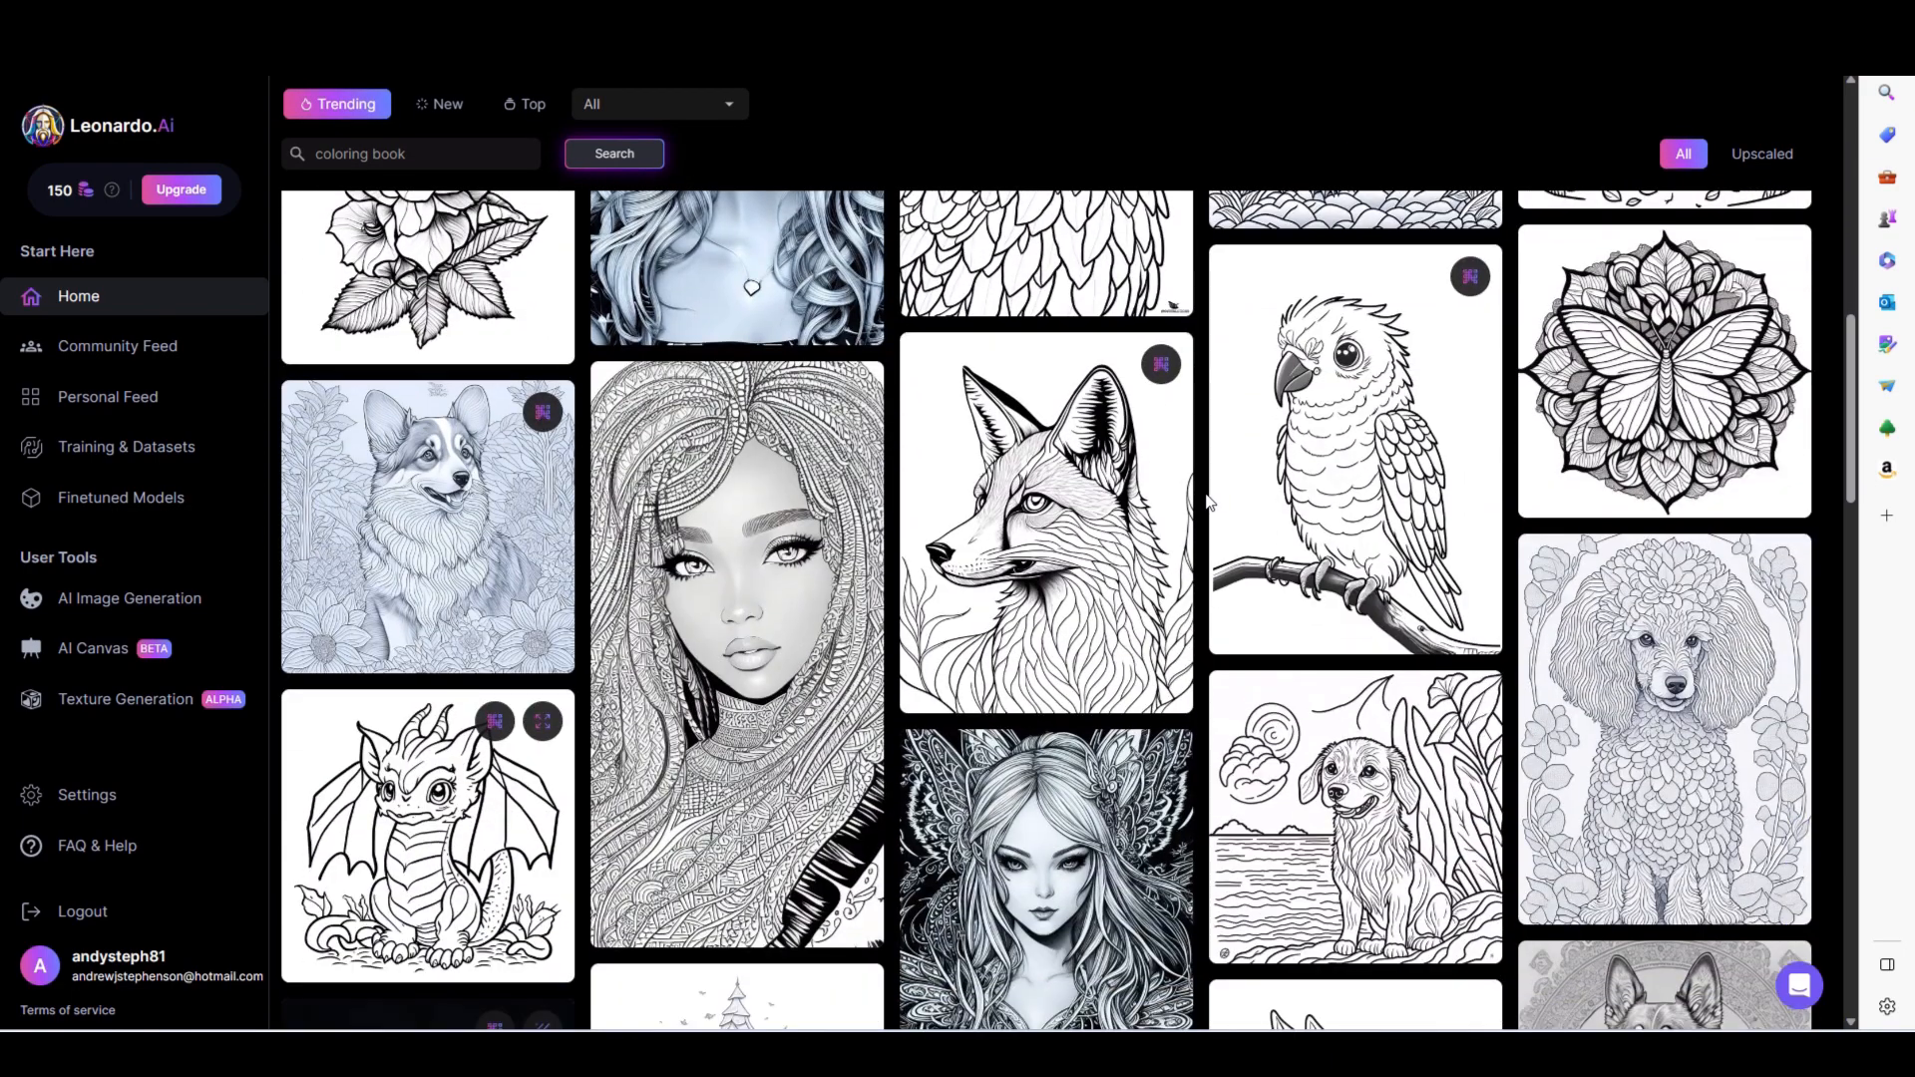
pyautogui.scroll(-2, 1209, 501)
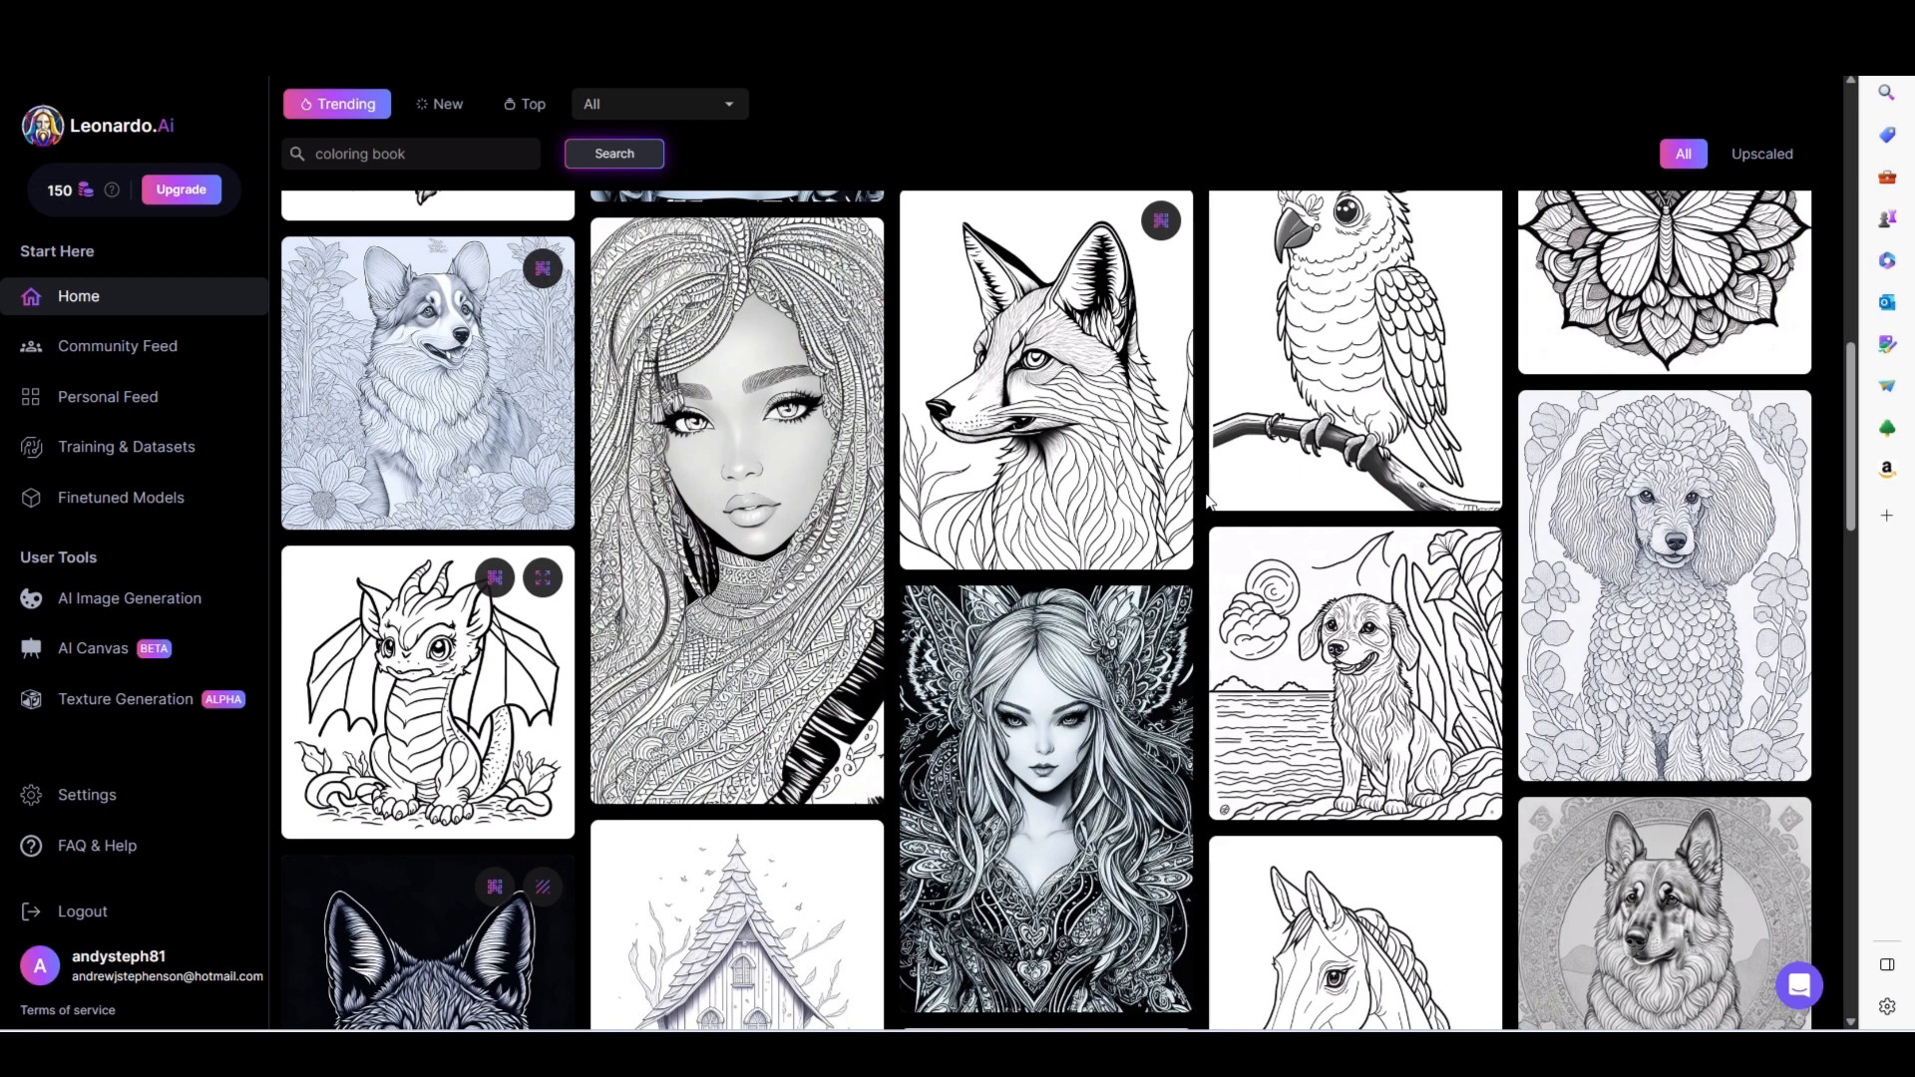
pyautogui.scroll(-3, 1209, 502)
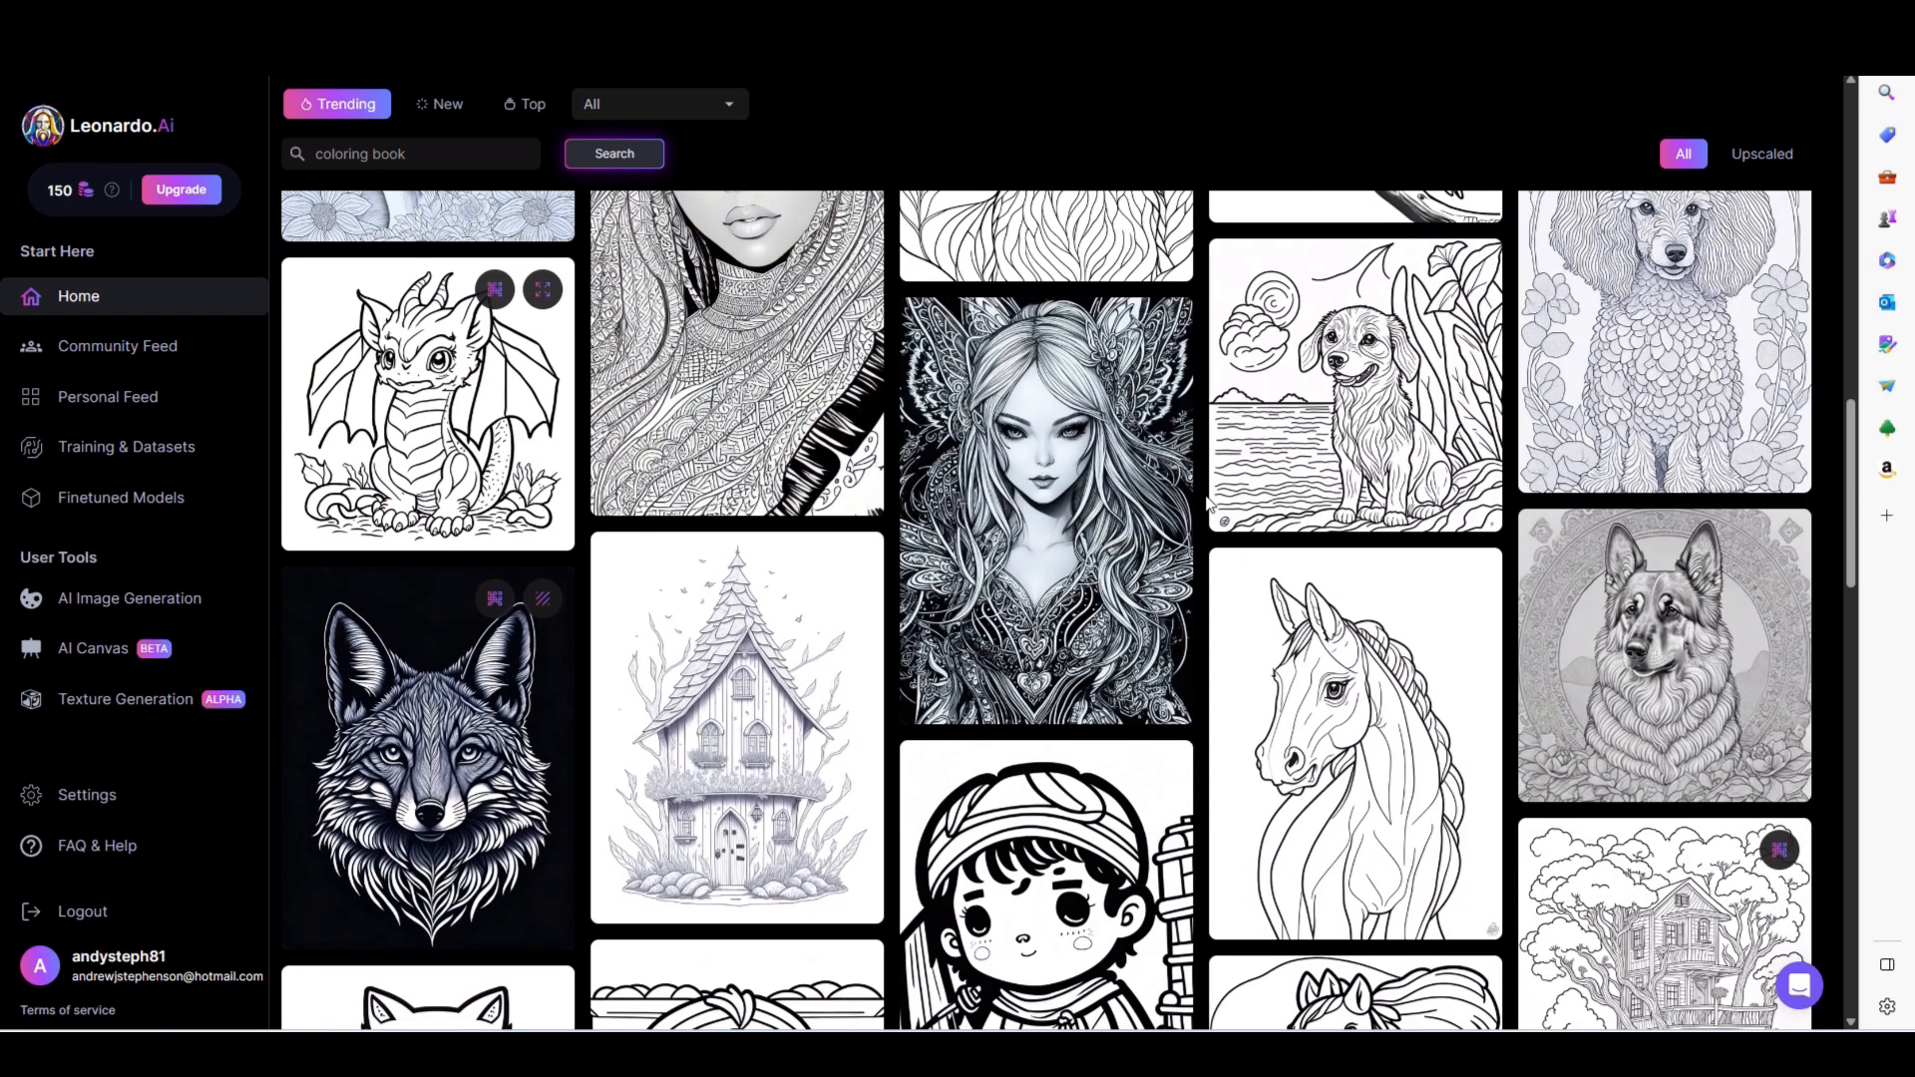
pyautogui.scroll(-2, 1209, 502)
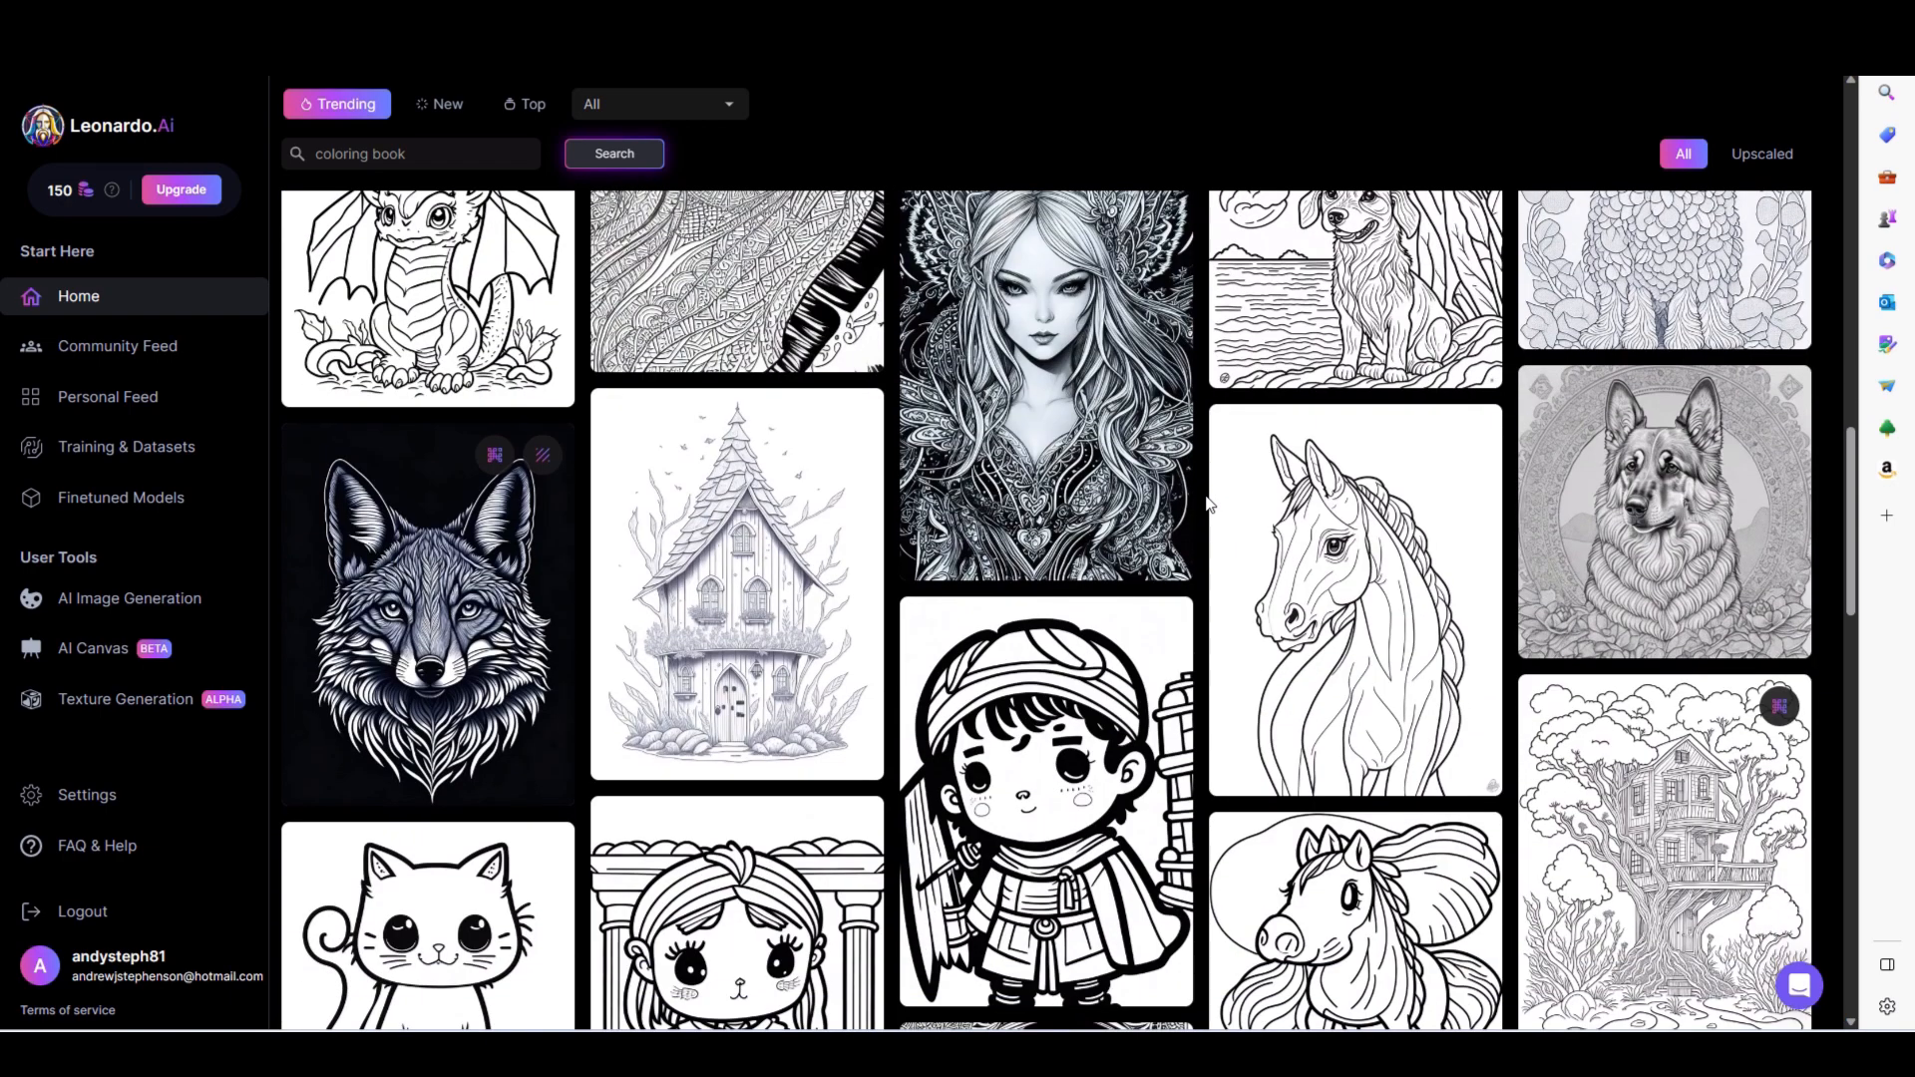
pyautogui.scroll(-3, 1208, 502)
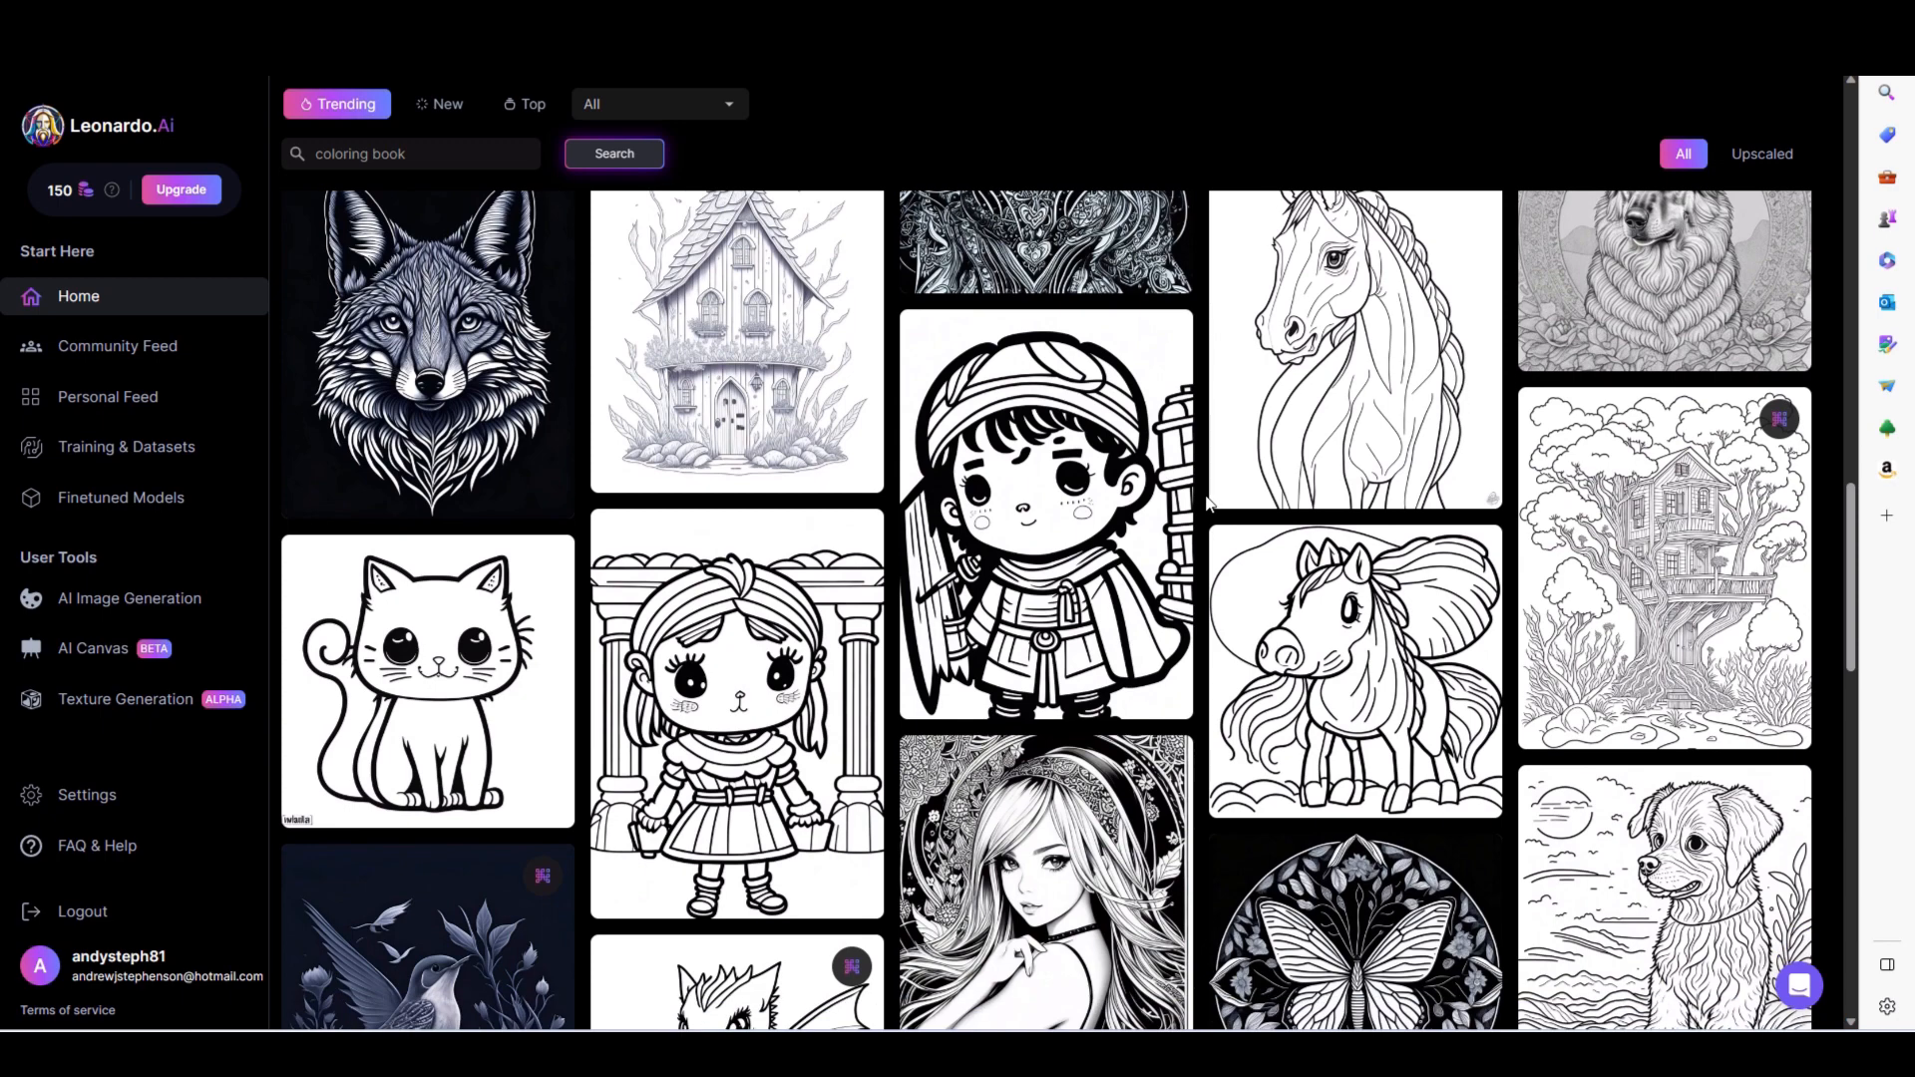
pyautogui.click(742, 682)
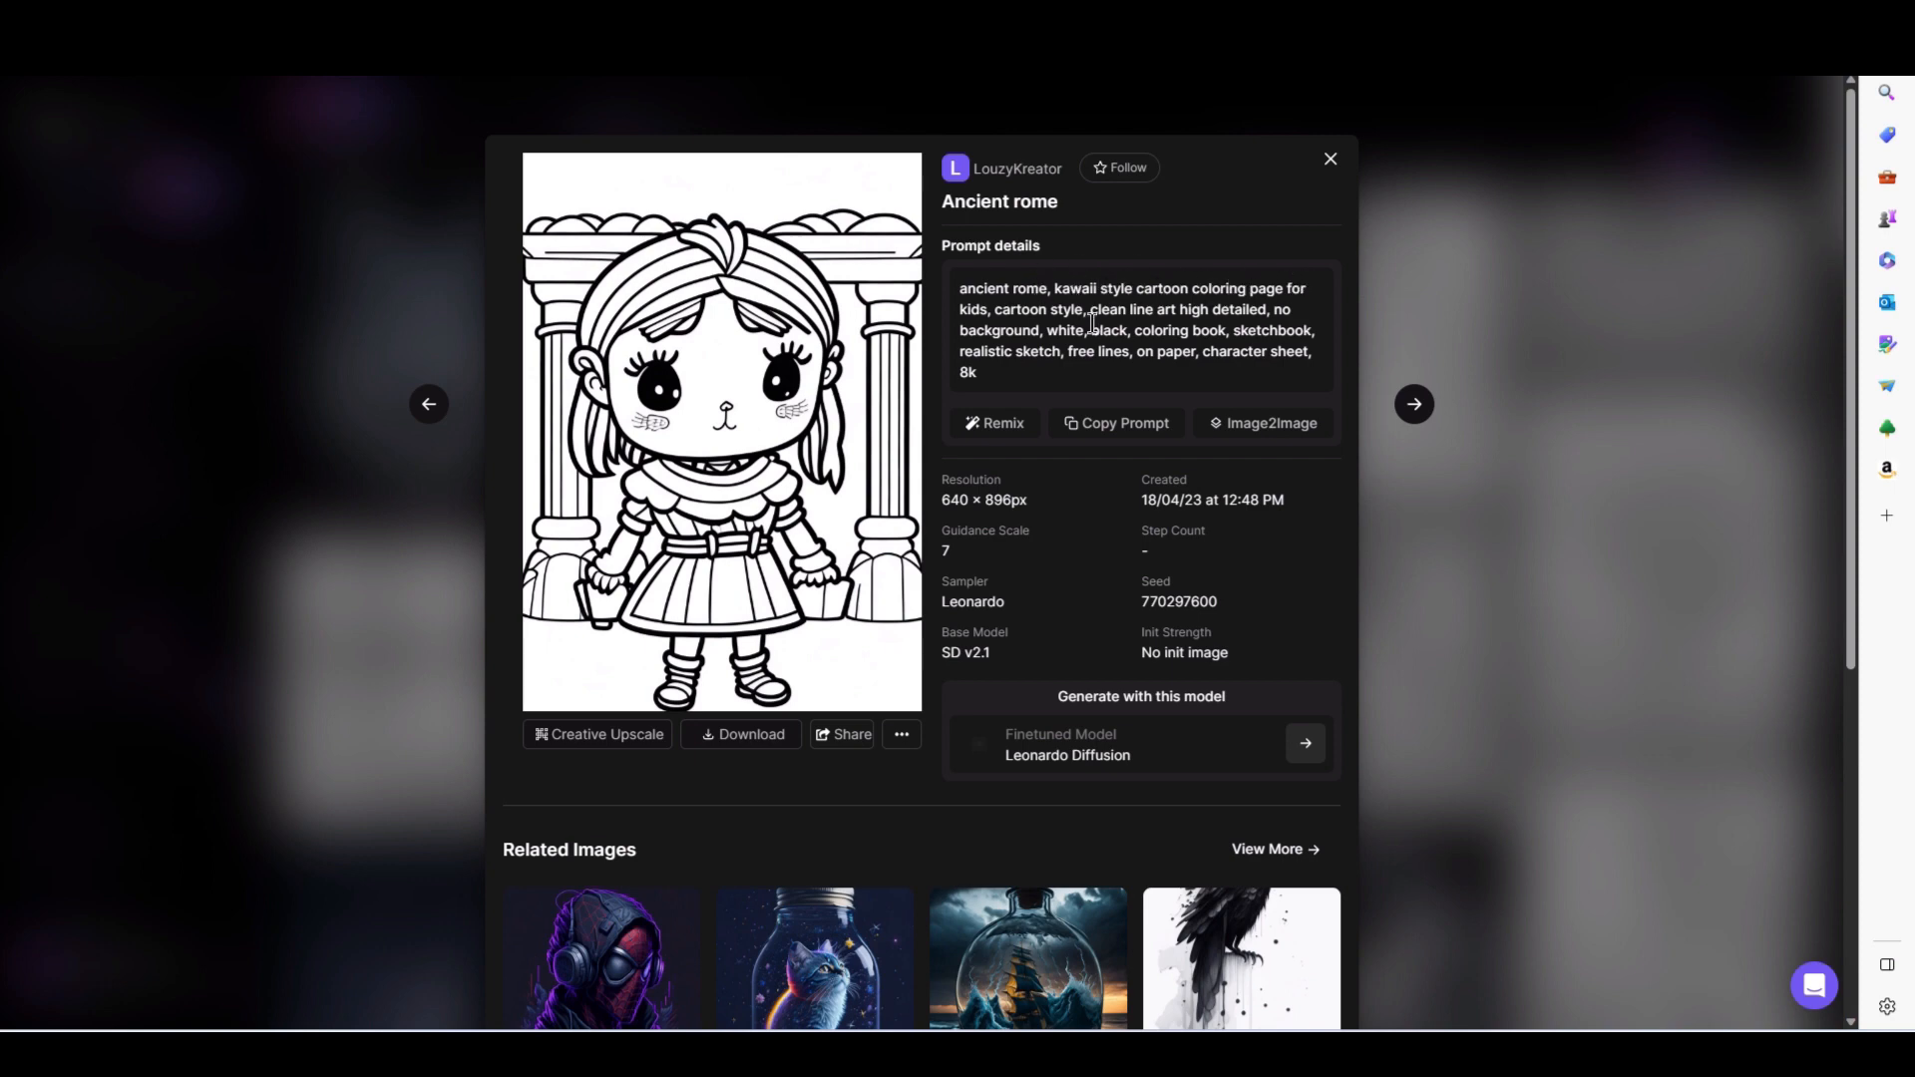
pyautogui.click(1330, 158)
# - Find the "Beautiful Golden Retriever" coloring page in the gallery, read its prompt details, and close them
pyautogui.scroll(10, 1049, 530)
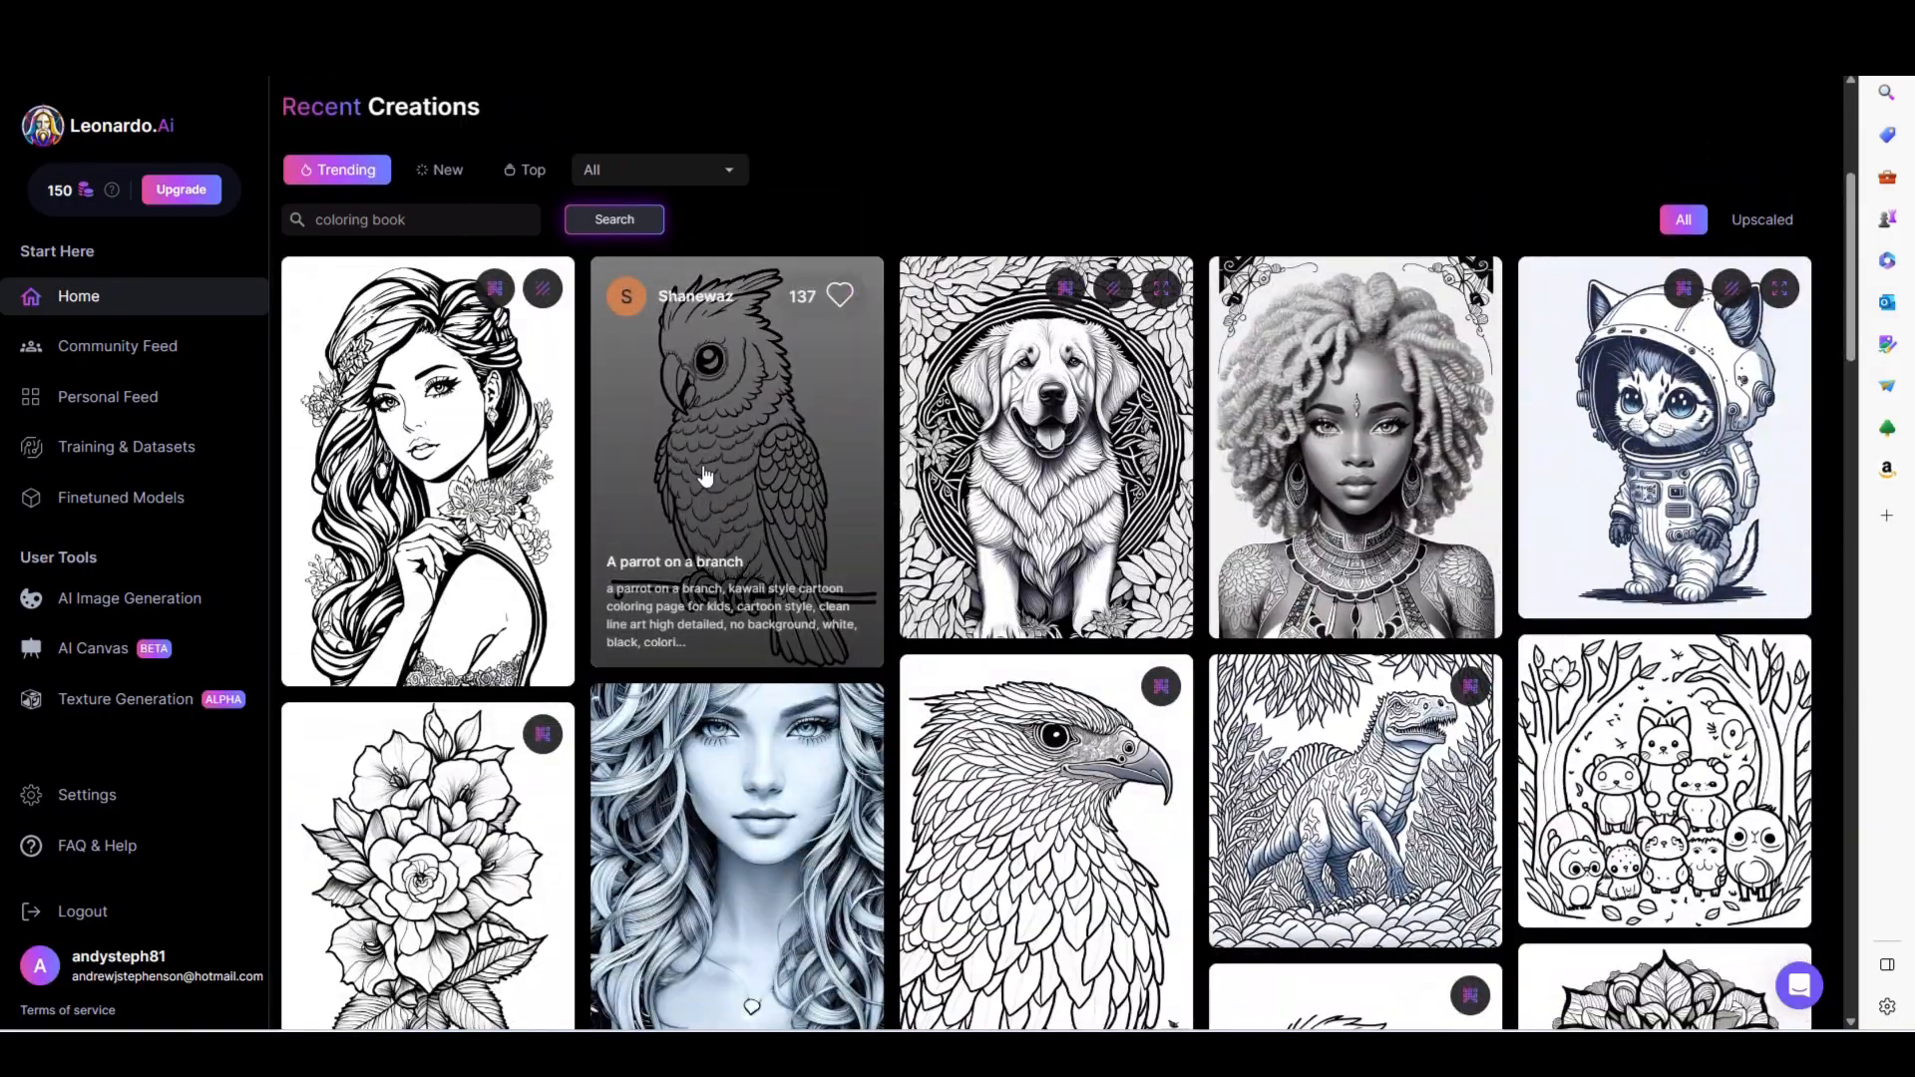
pyautogui.scroll(-10, 891, 463)
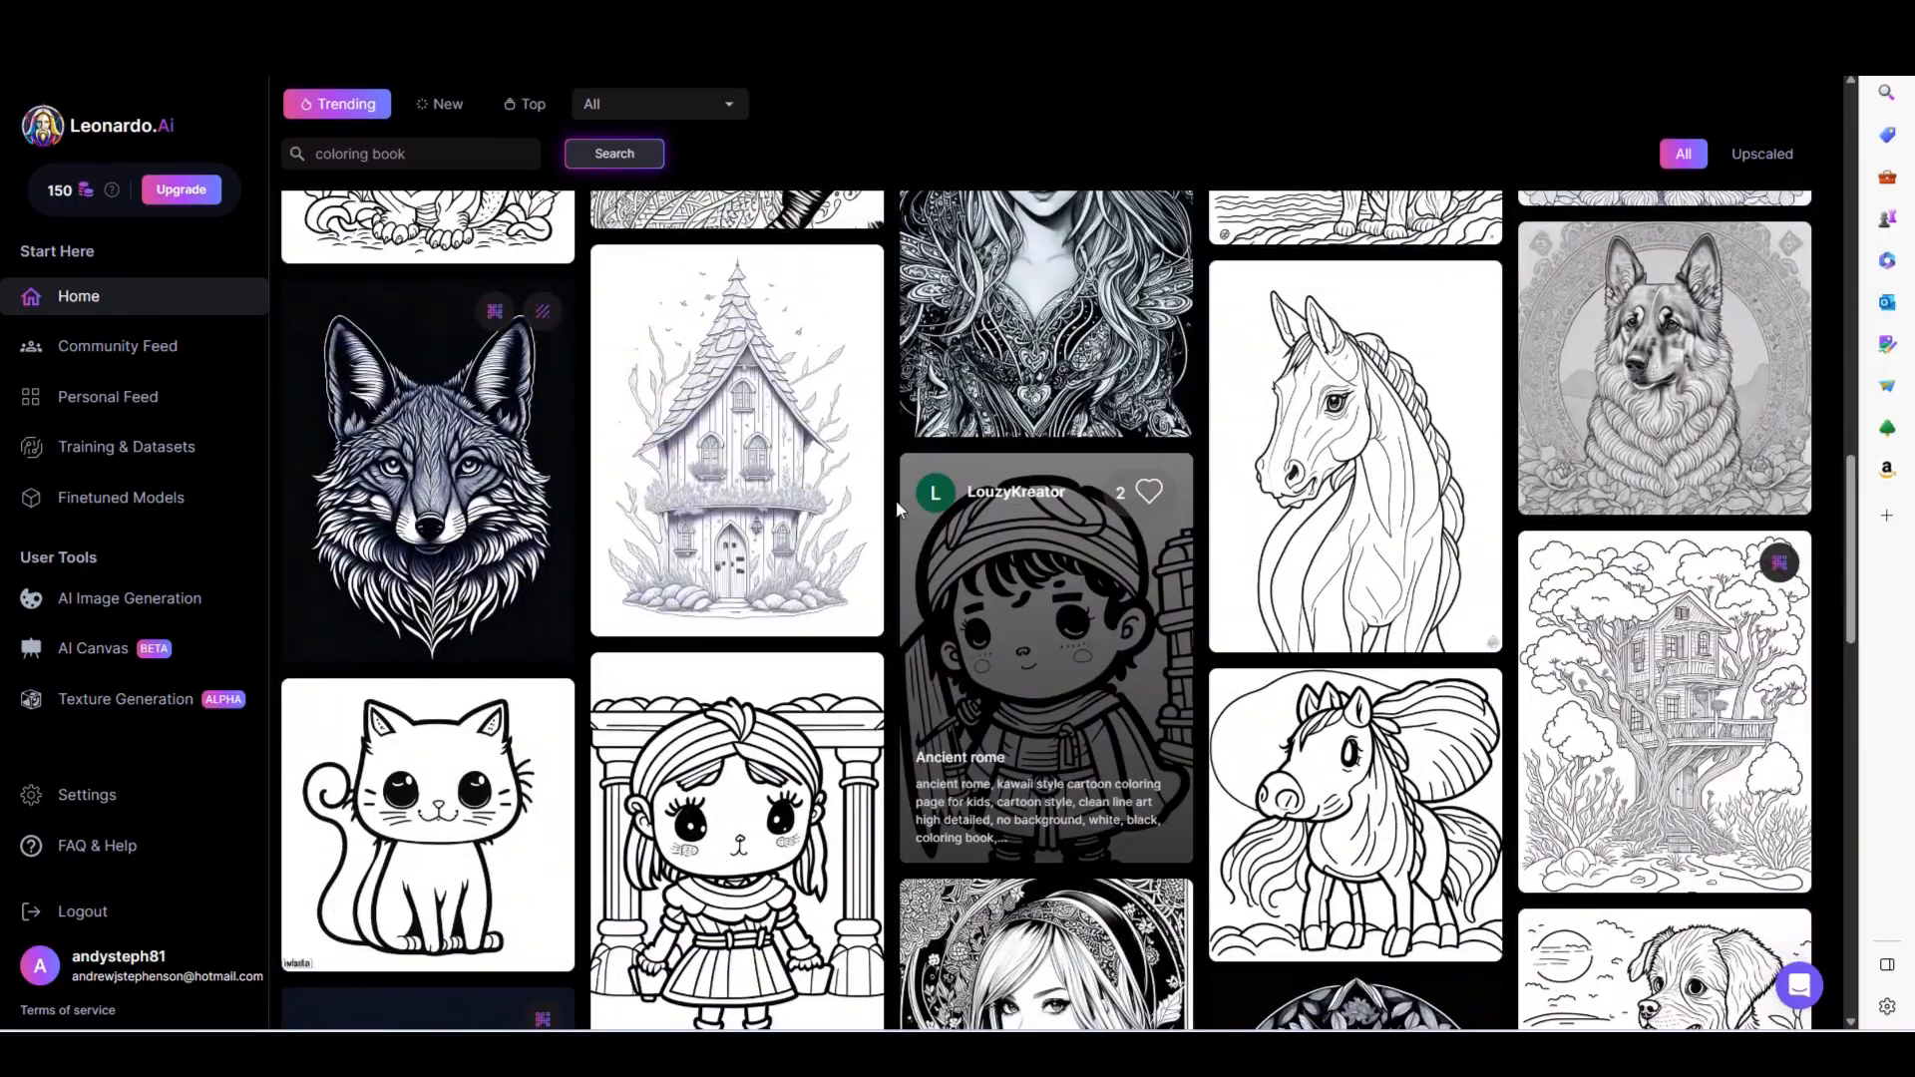
pyautogui.scroll(-5, 1002, 646)
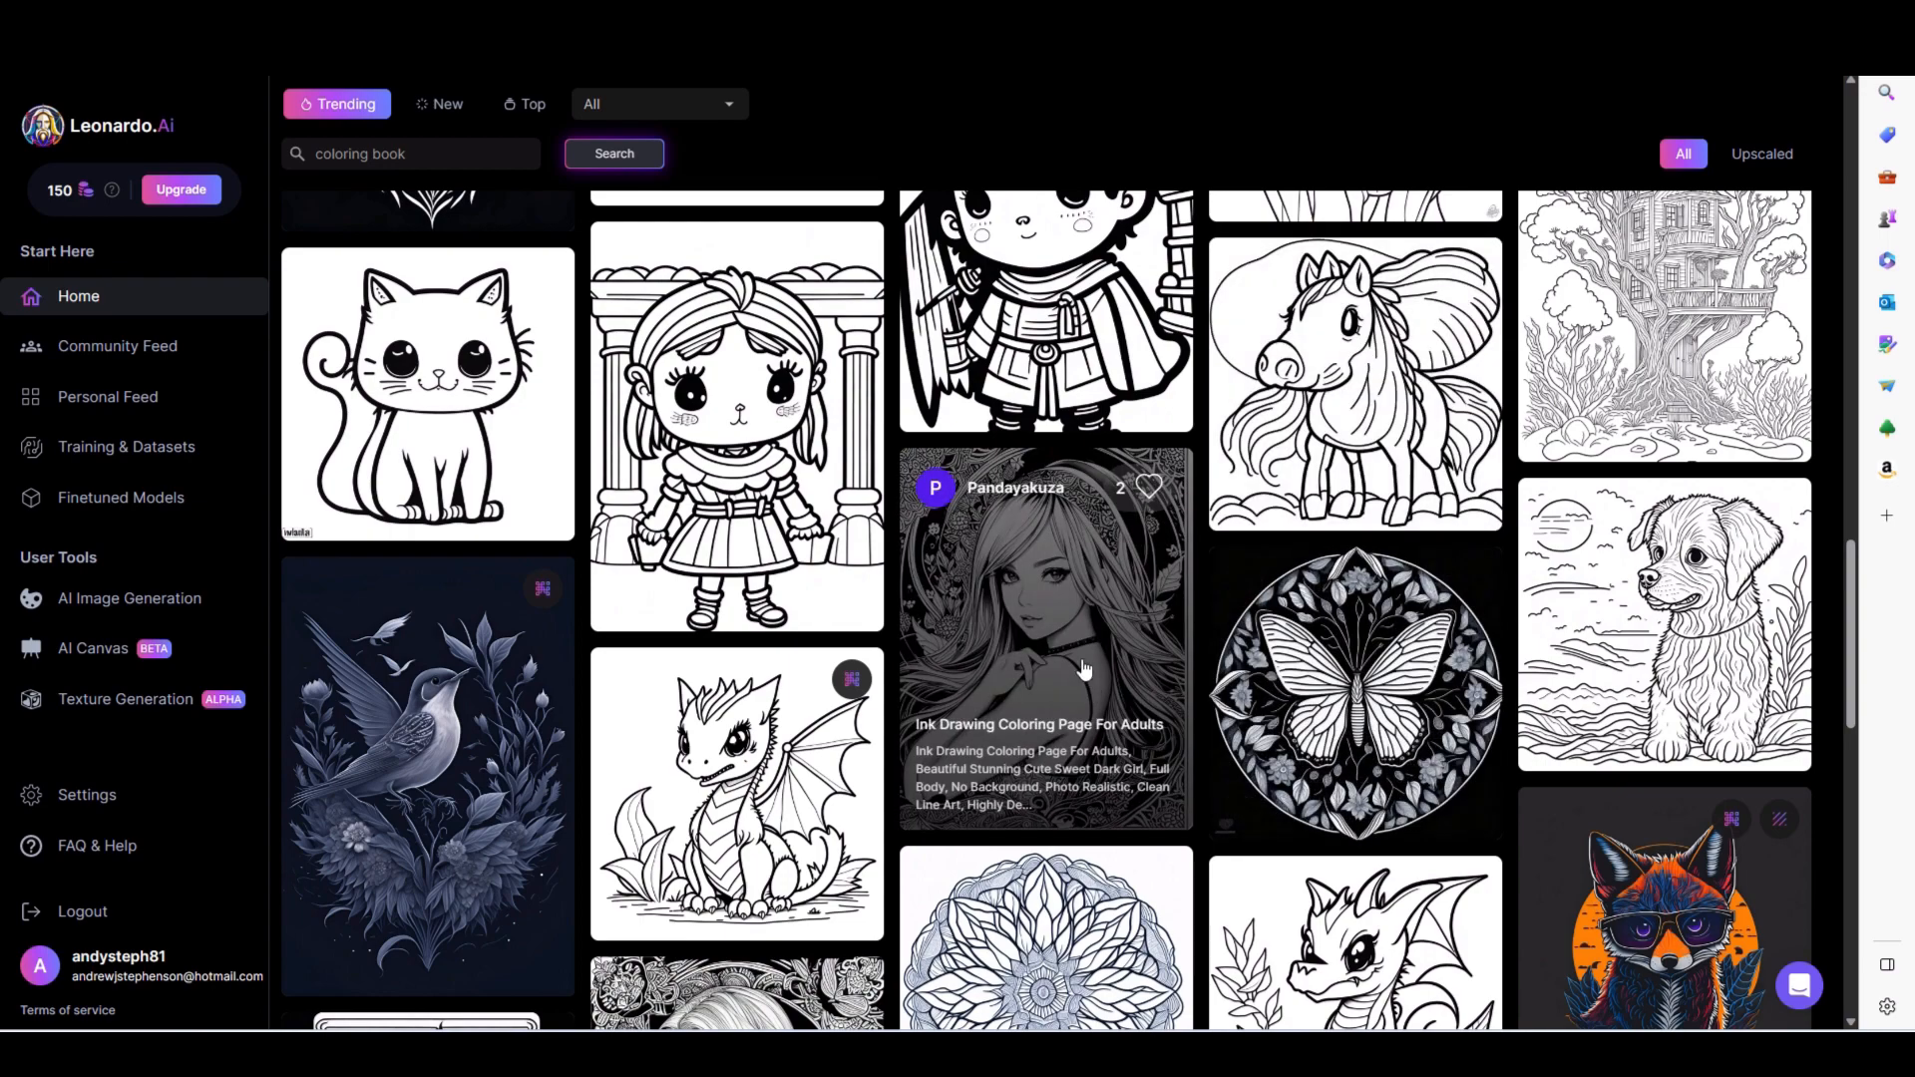
pyautogui.scroll(-3, 1496, 638)
pyautogui.scroll(-4, 1496, 638)
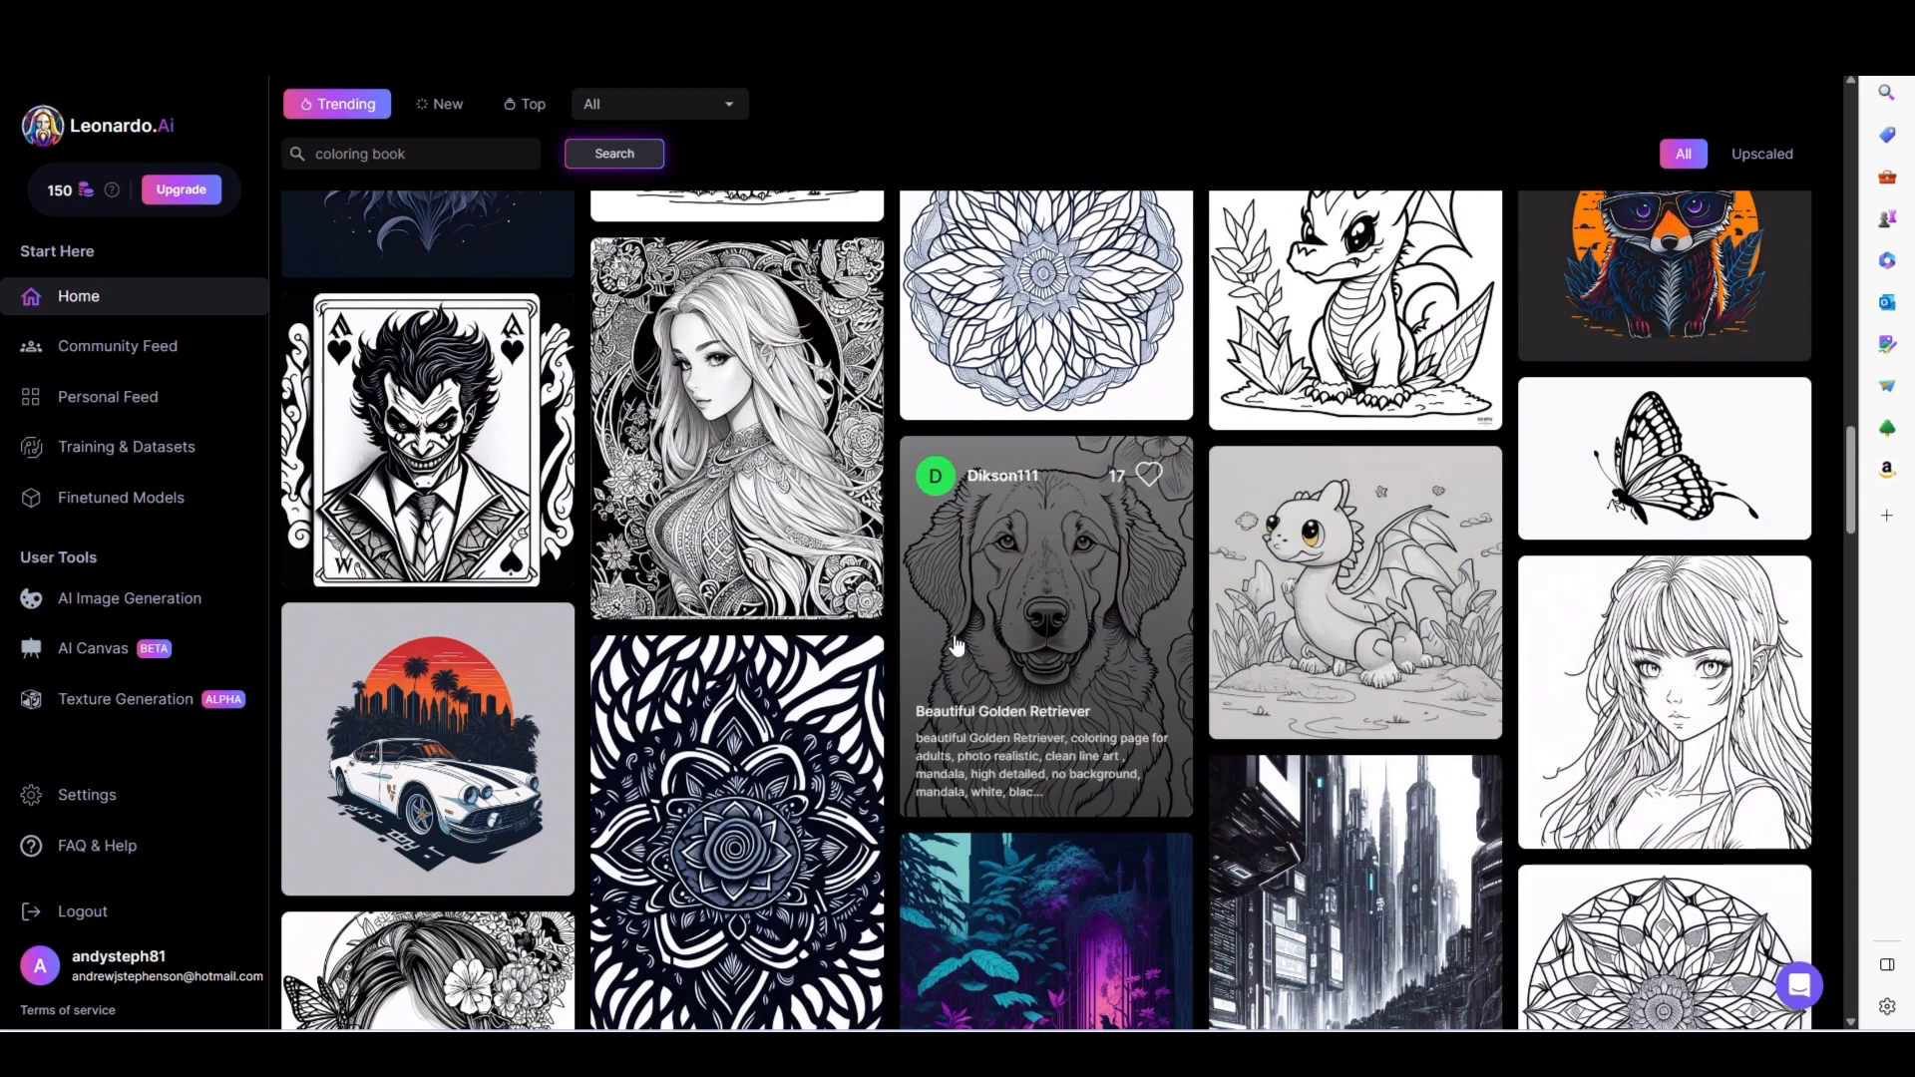
pyautogui.click(1019, 604)
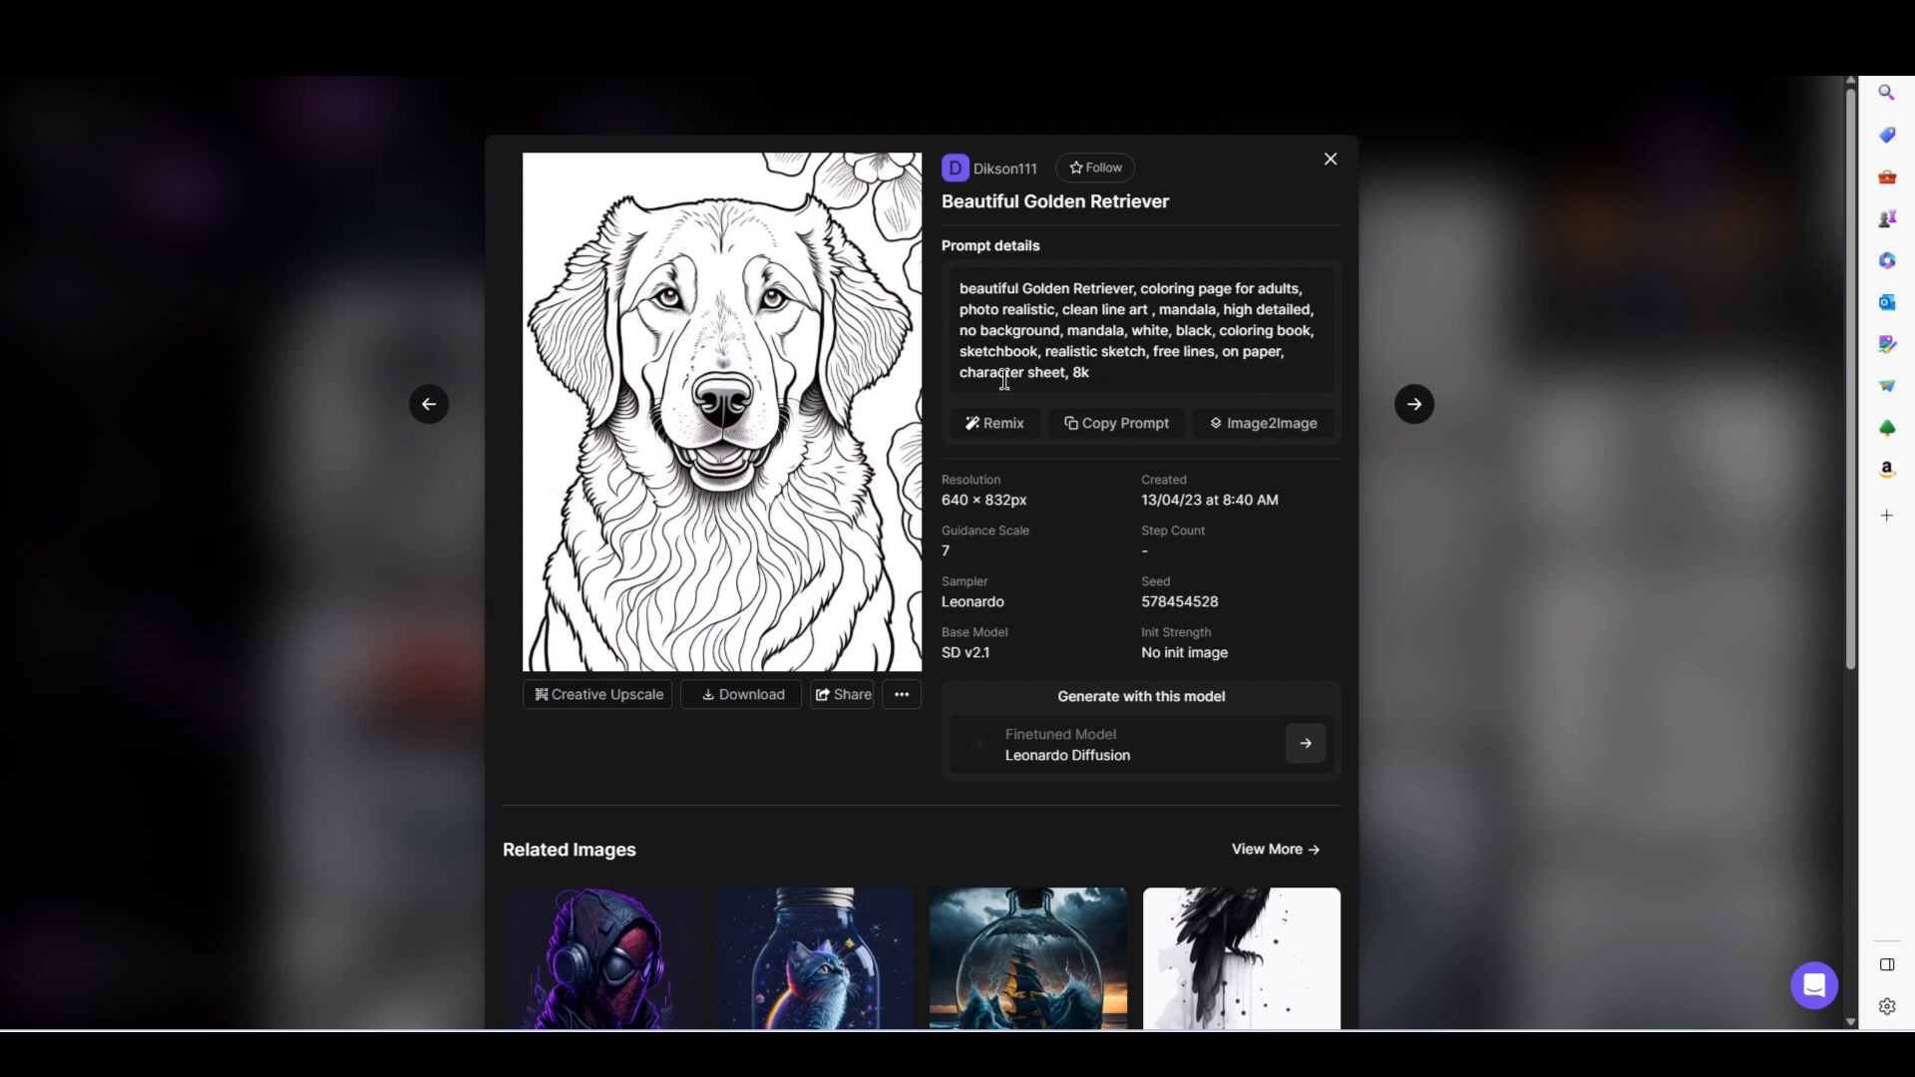
pyautogui.click(1330, 159)
# - Find the hamster-on-a-cloud image titled "White", examine its prompt and negative prompt, and close the details
pyautogui.scroll(-6, 1205, 577)
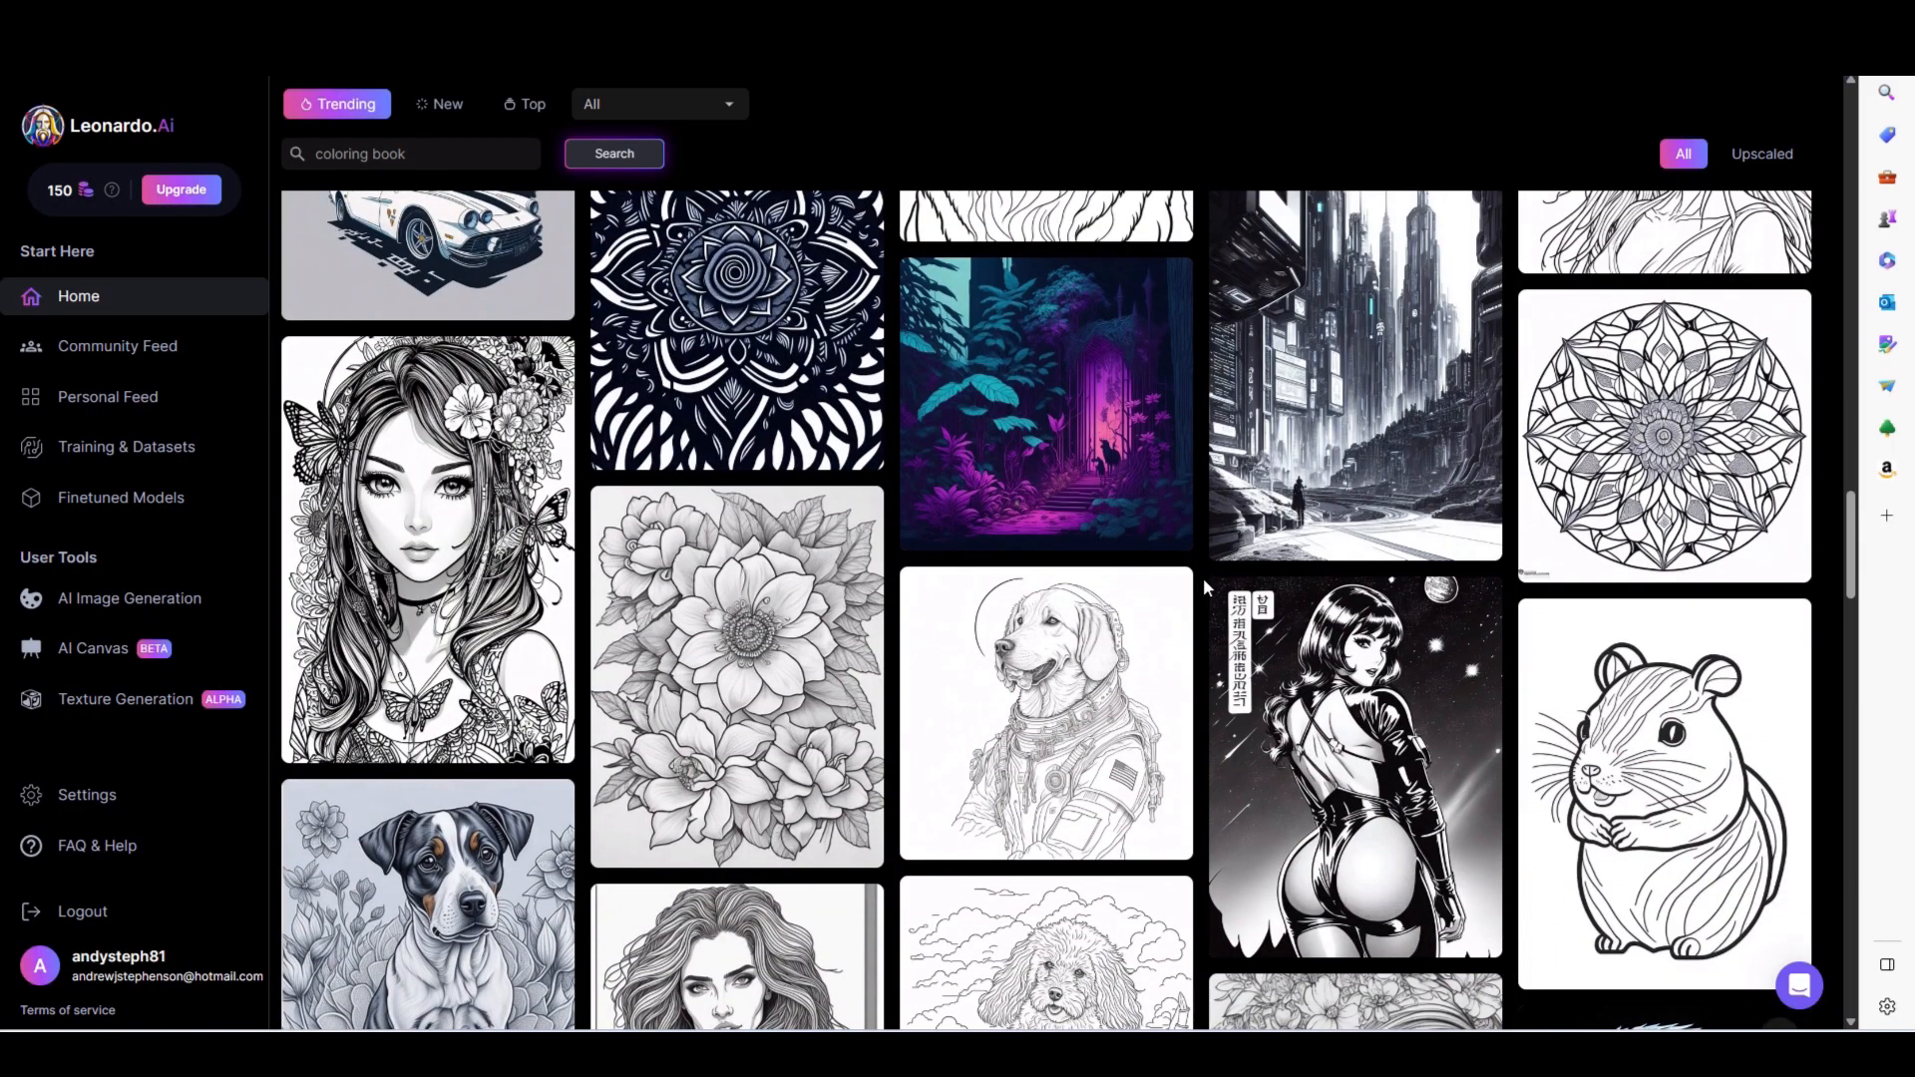
pyautogui.scroll(-7, 1205, 583)
pyautogui.scroll(-4, 1205, 590)
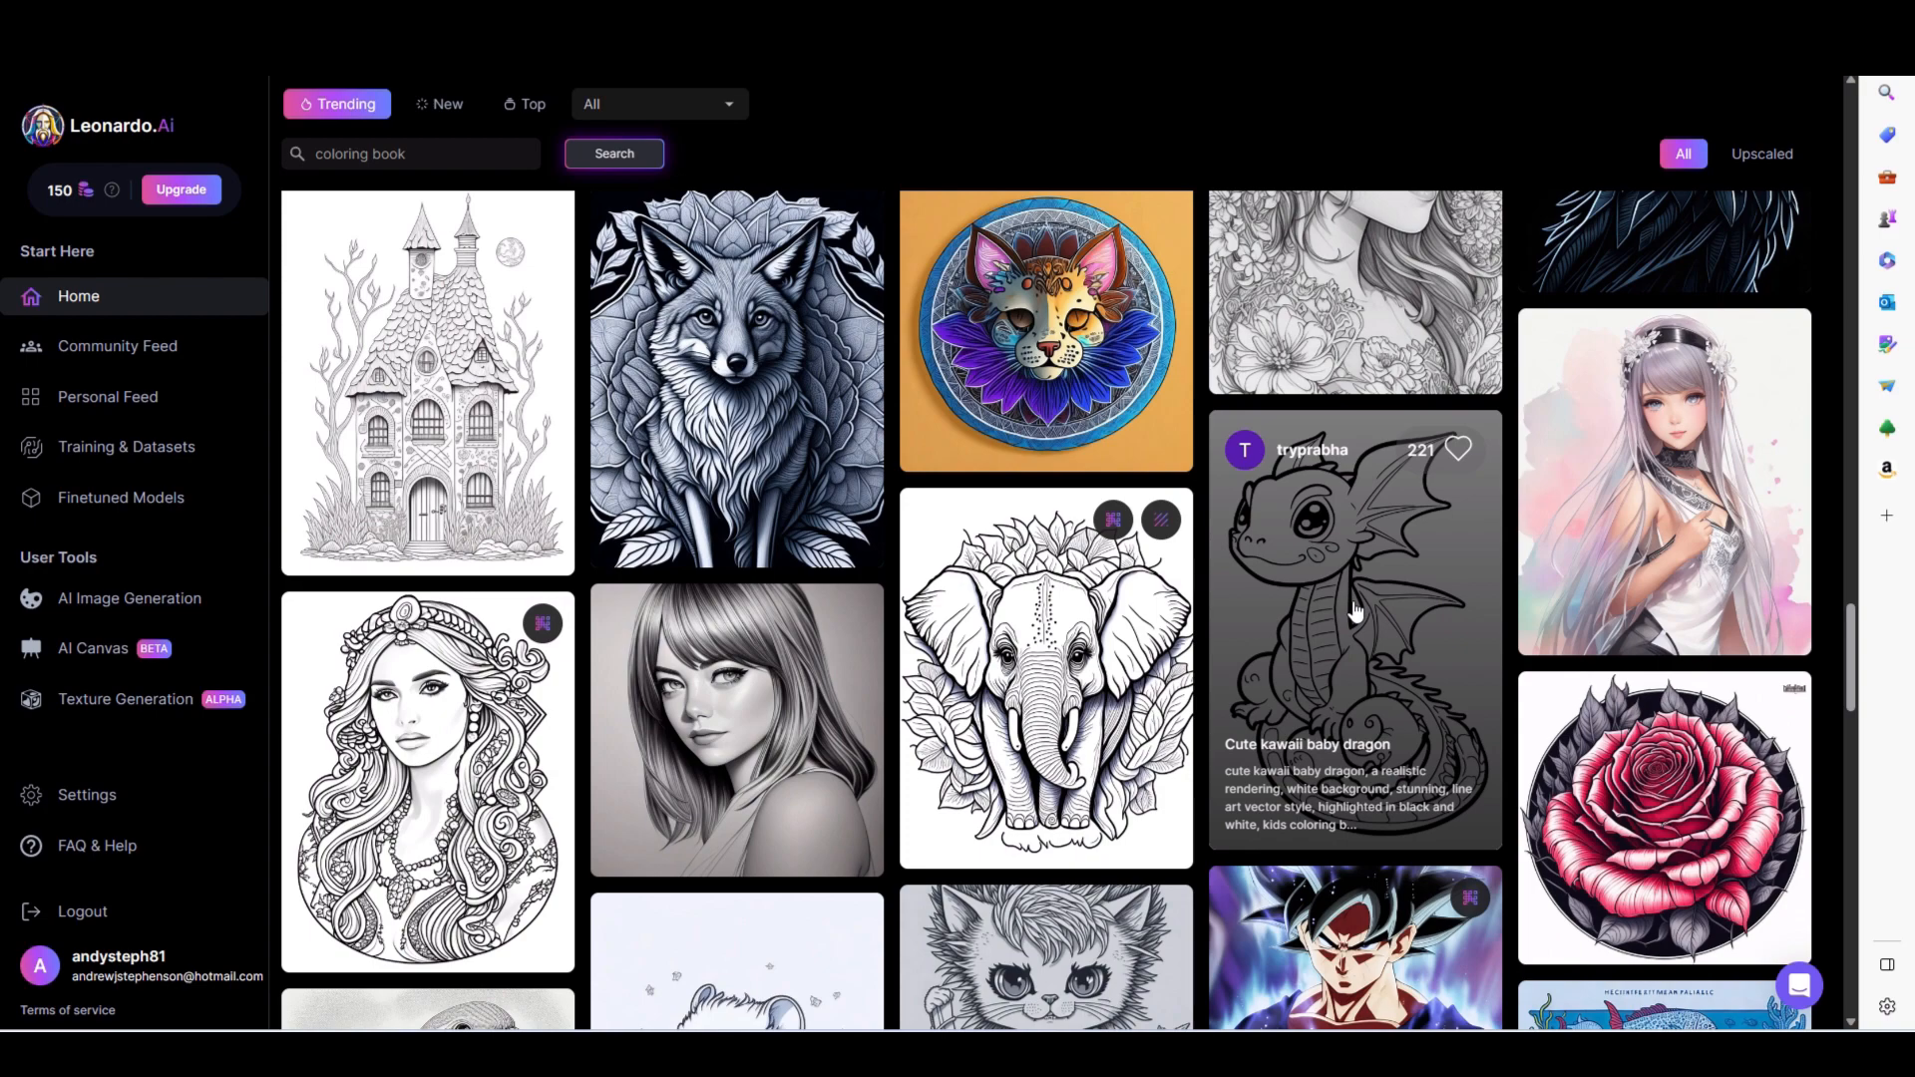
pyautogui.scroll(-7, 1202, 618)
pyautogui.moveTo(772, 419)
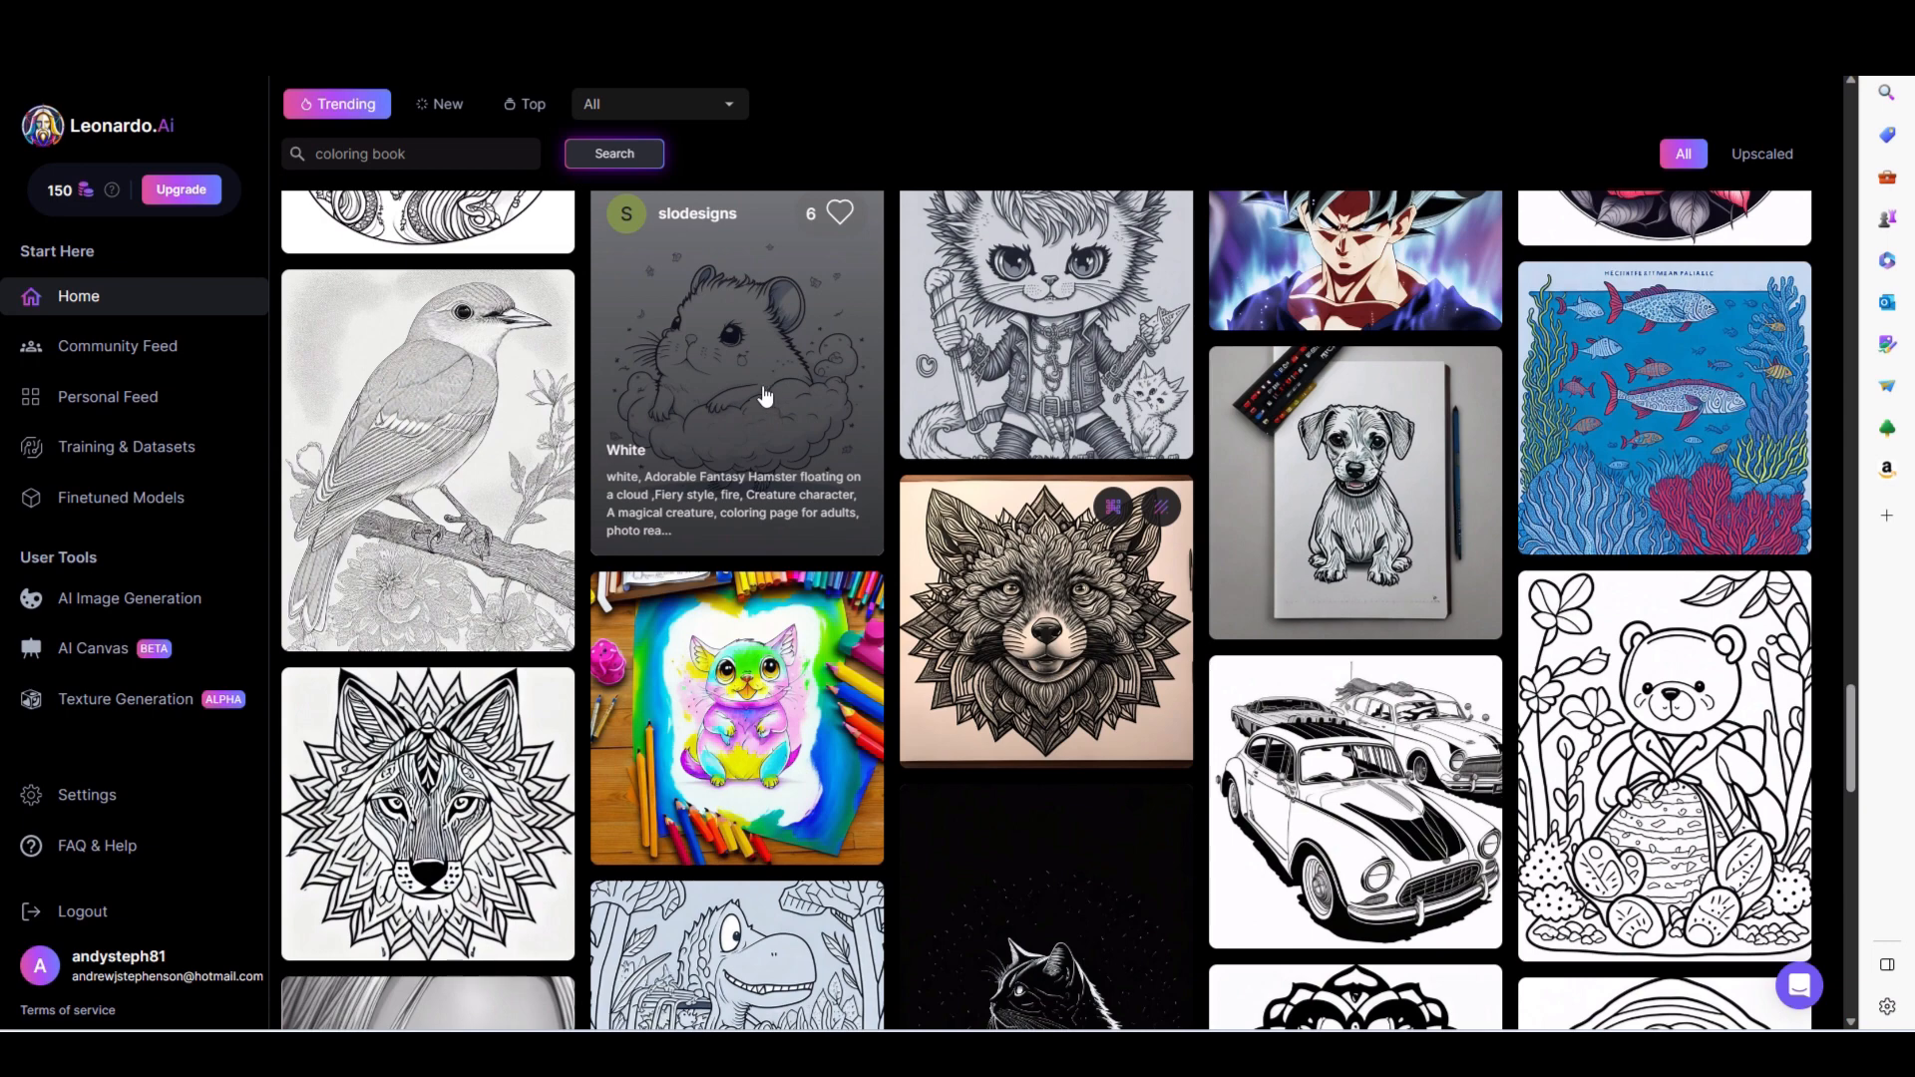
pyautogui.click(765, 397)
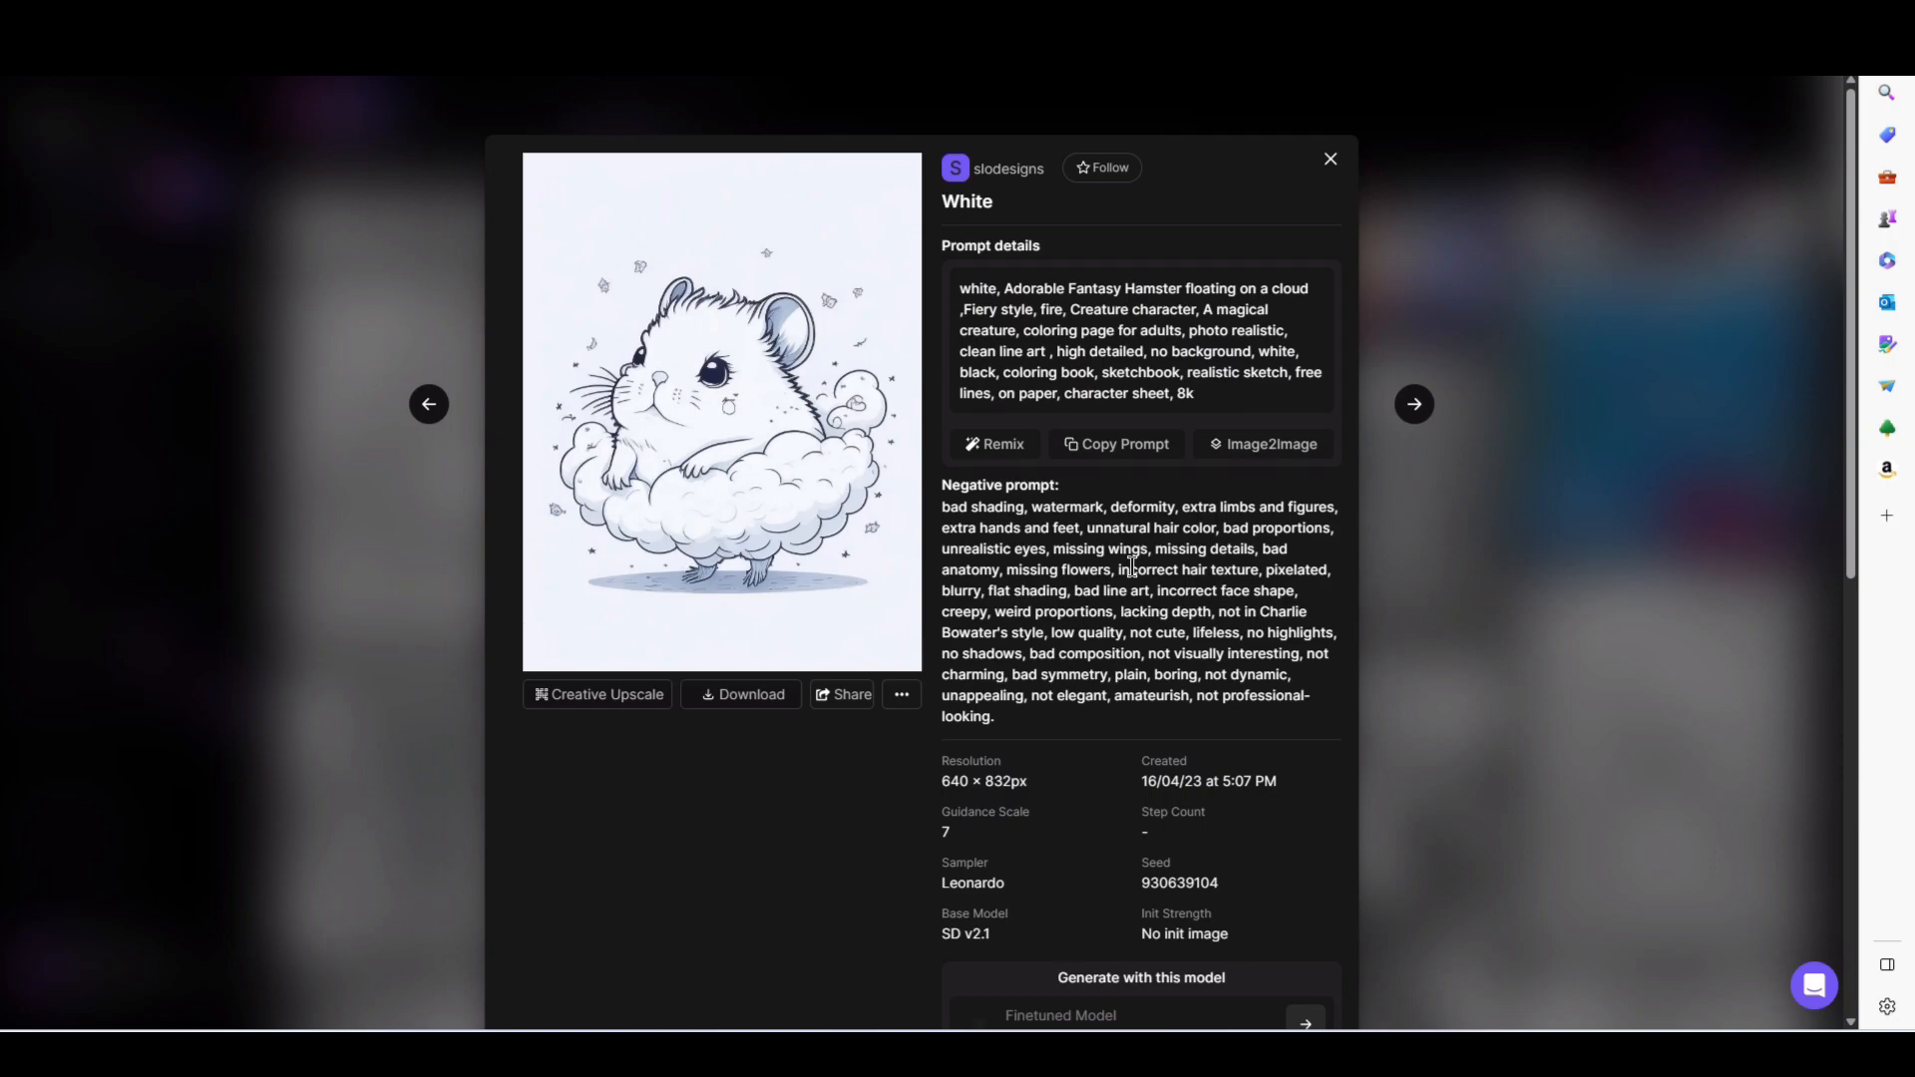
pyautogui.click(413, 575)
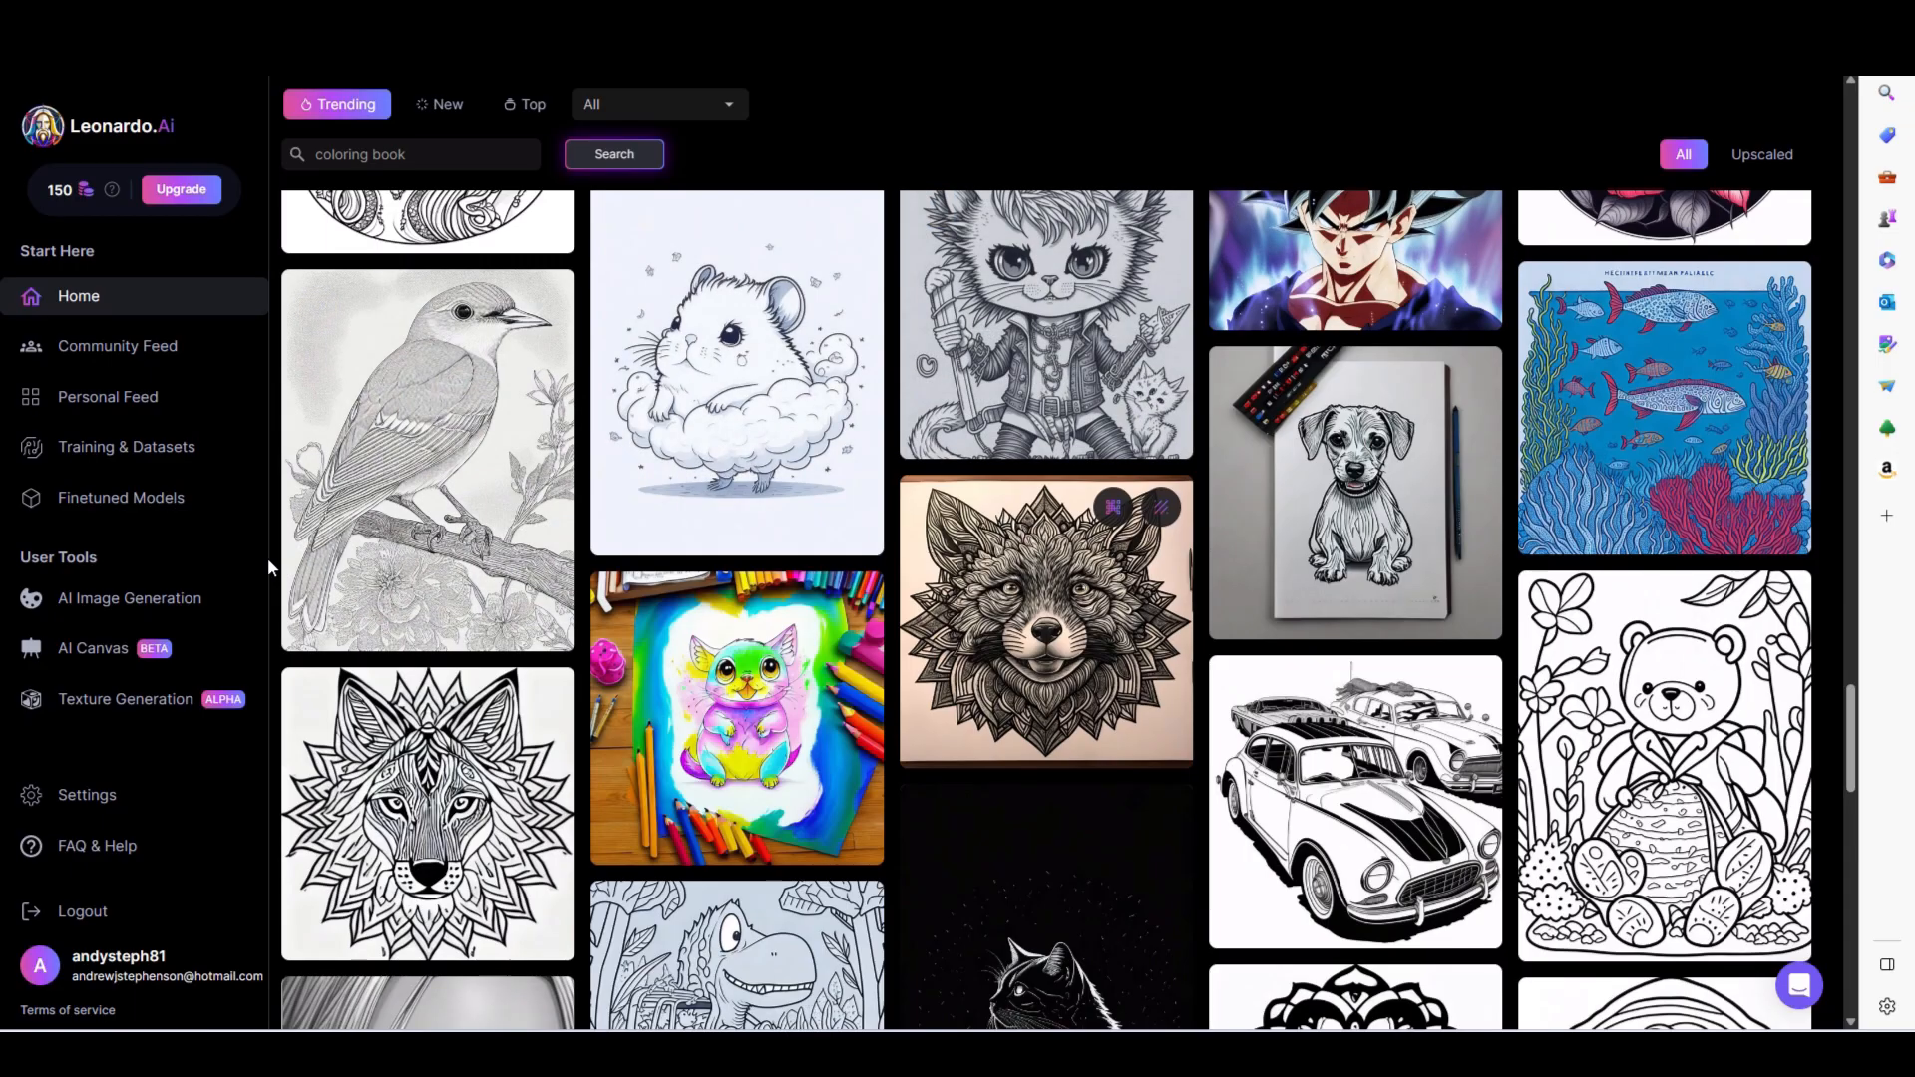
# - Generate images in the AI Generation Tool with the prompt "cute cat, coloring book image, coloring page for children"
pyautogui.click(166, 600)
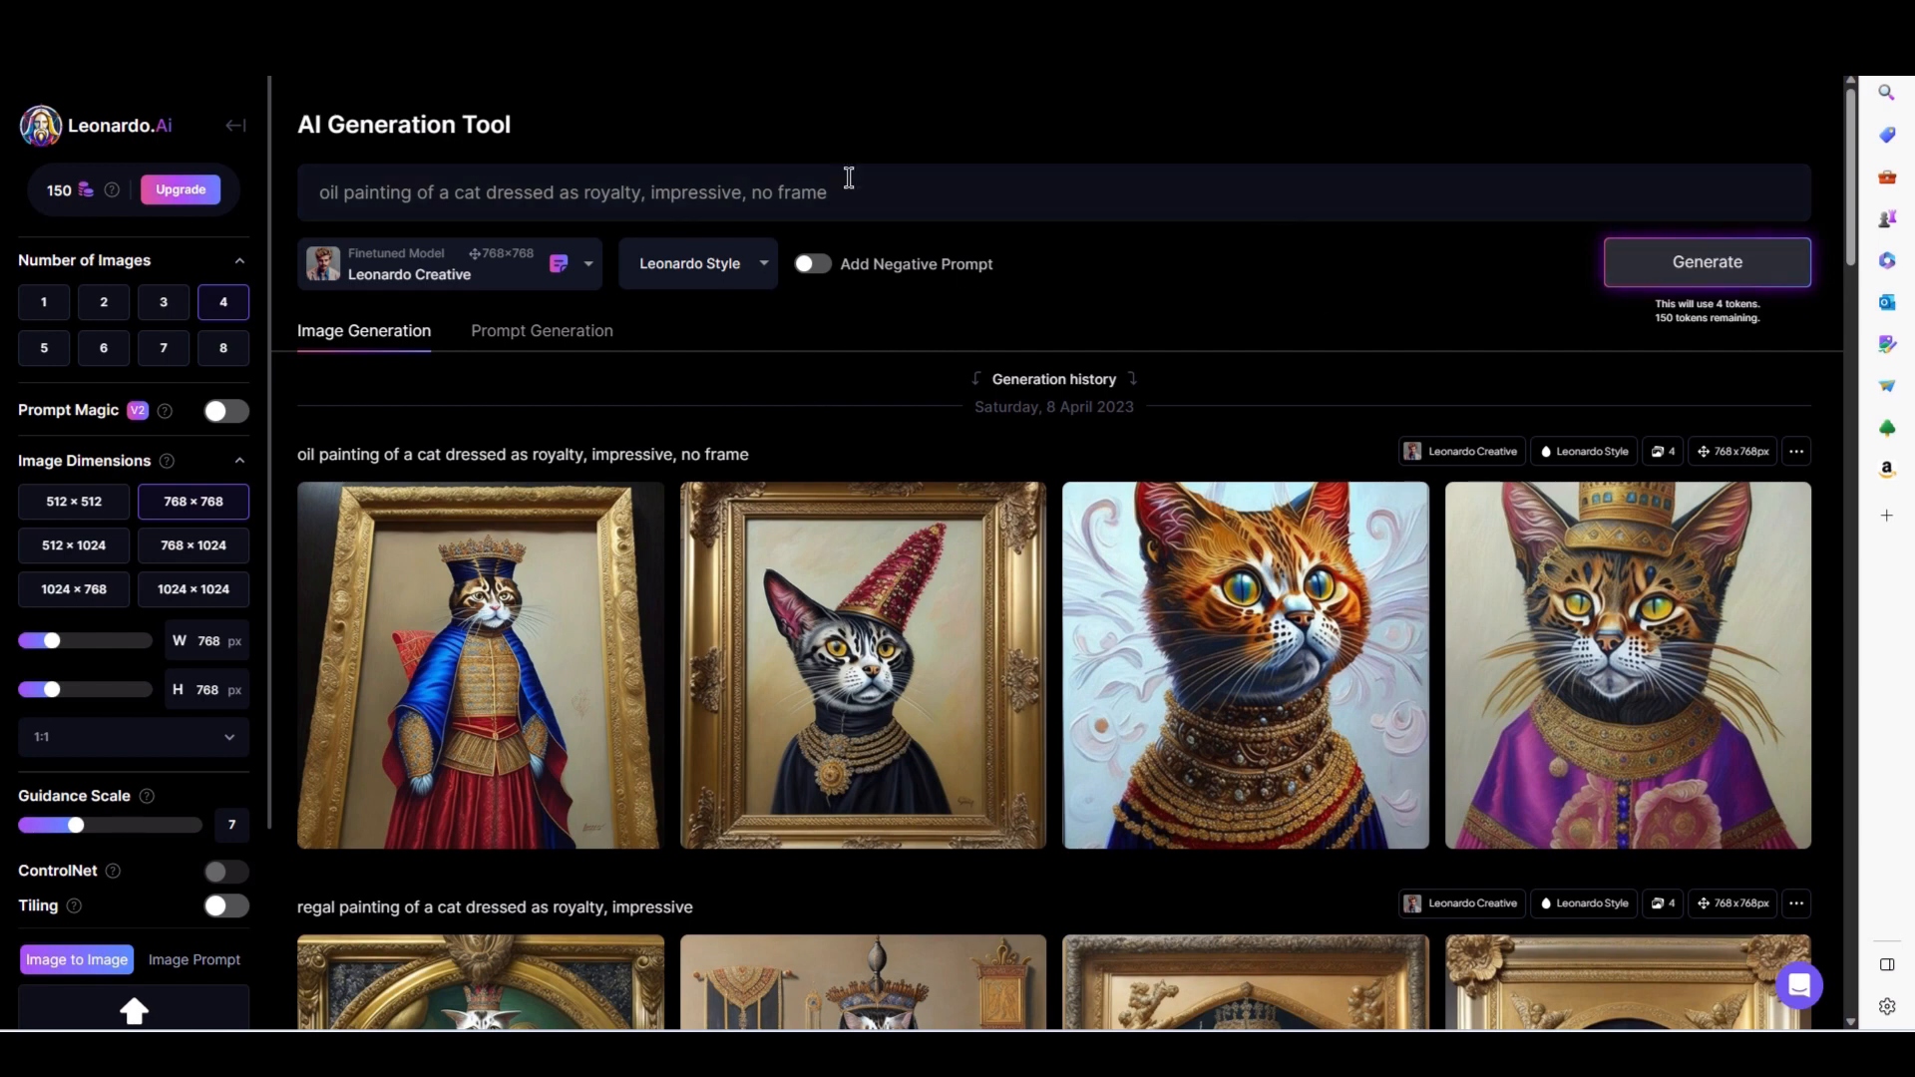
pyautogui.tripleClick(877, 193)
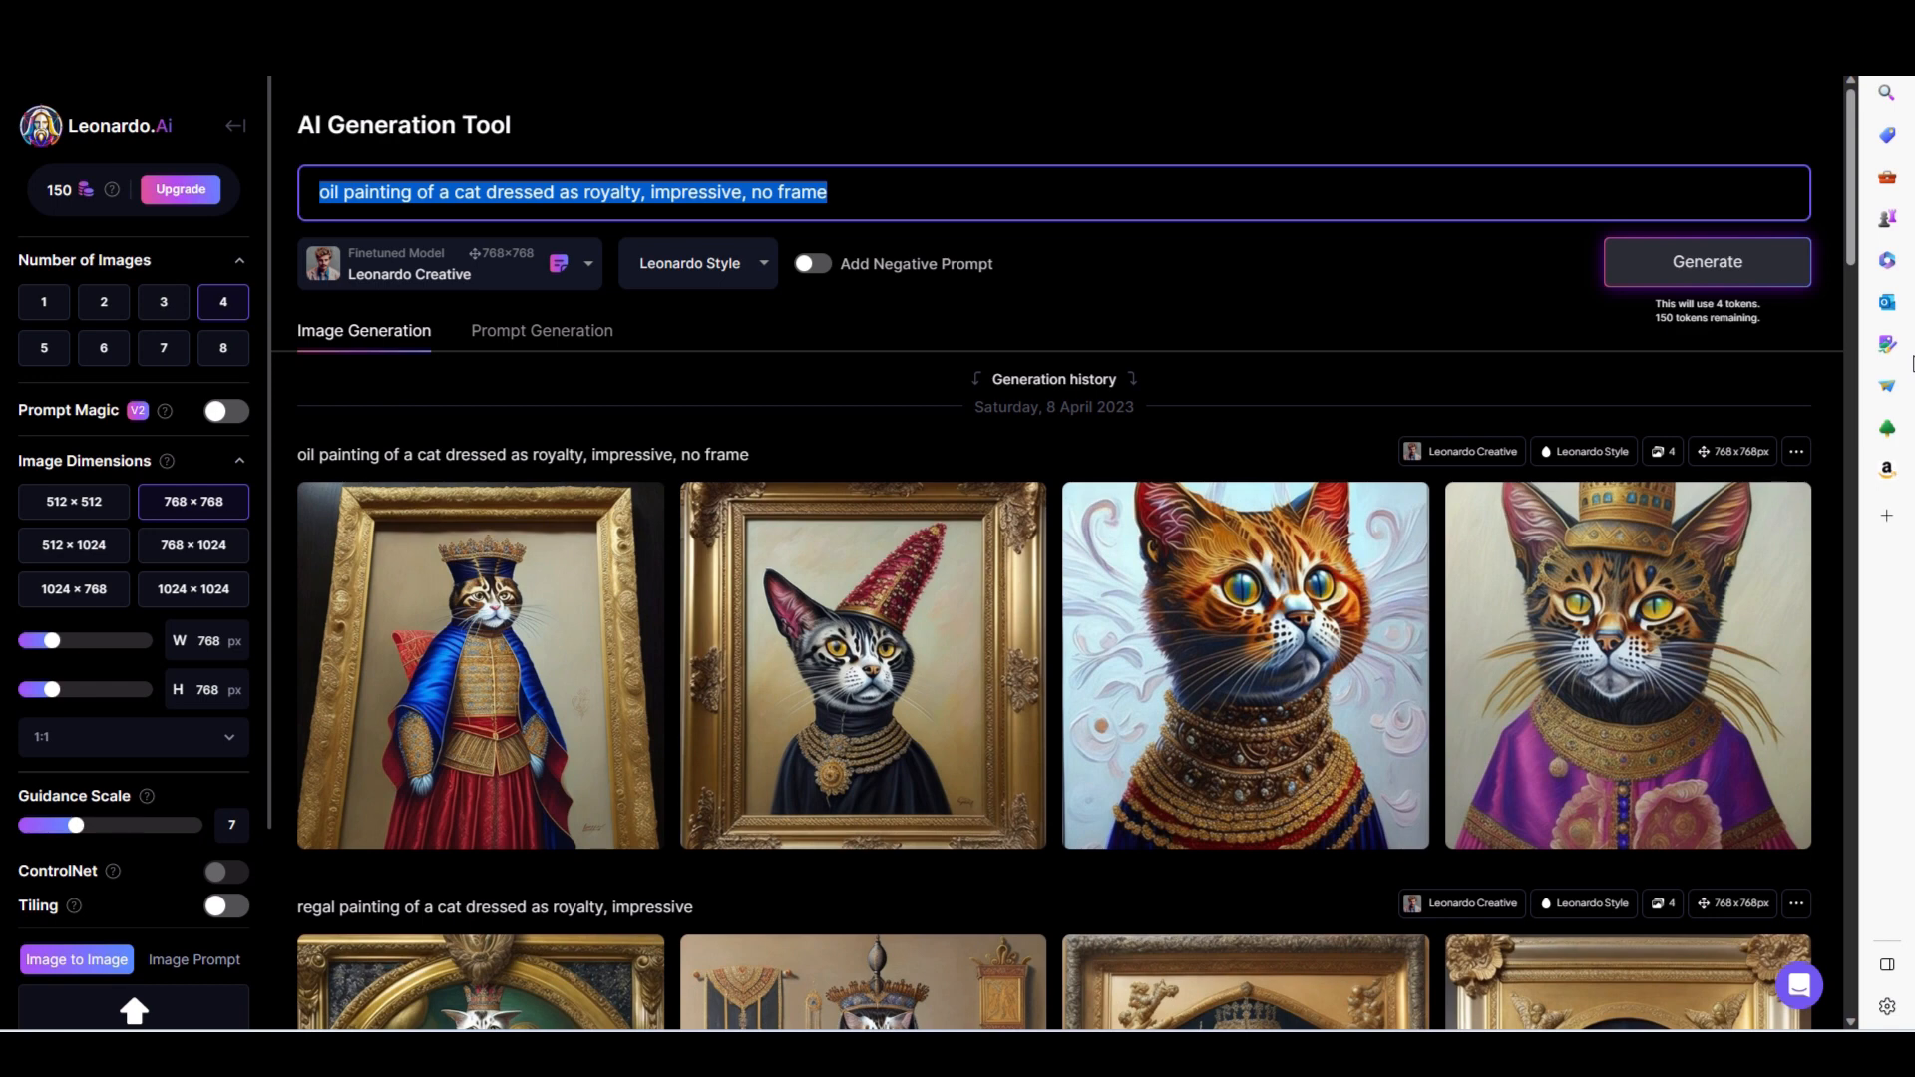
pyautogui.write('cute ')
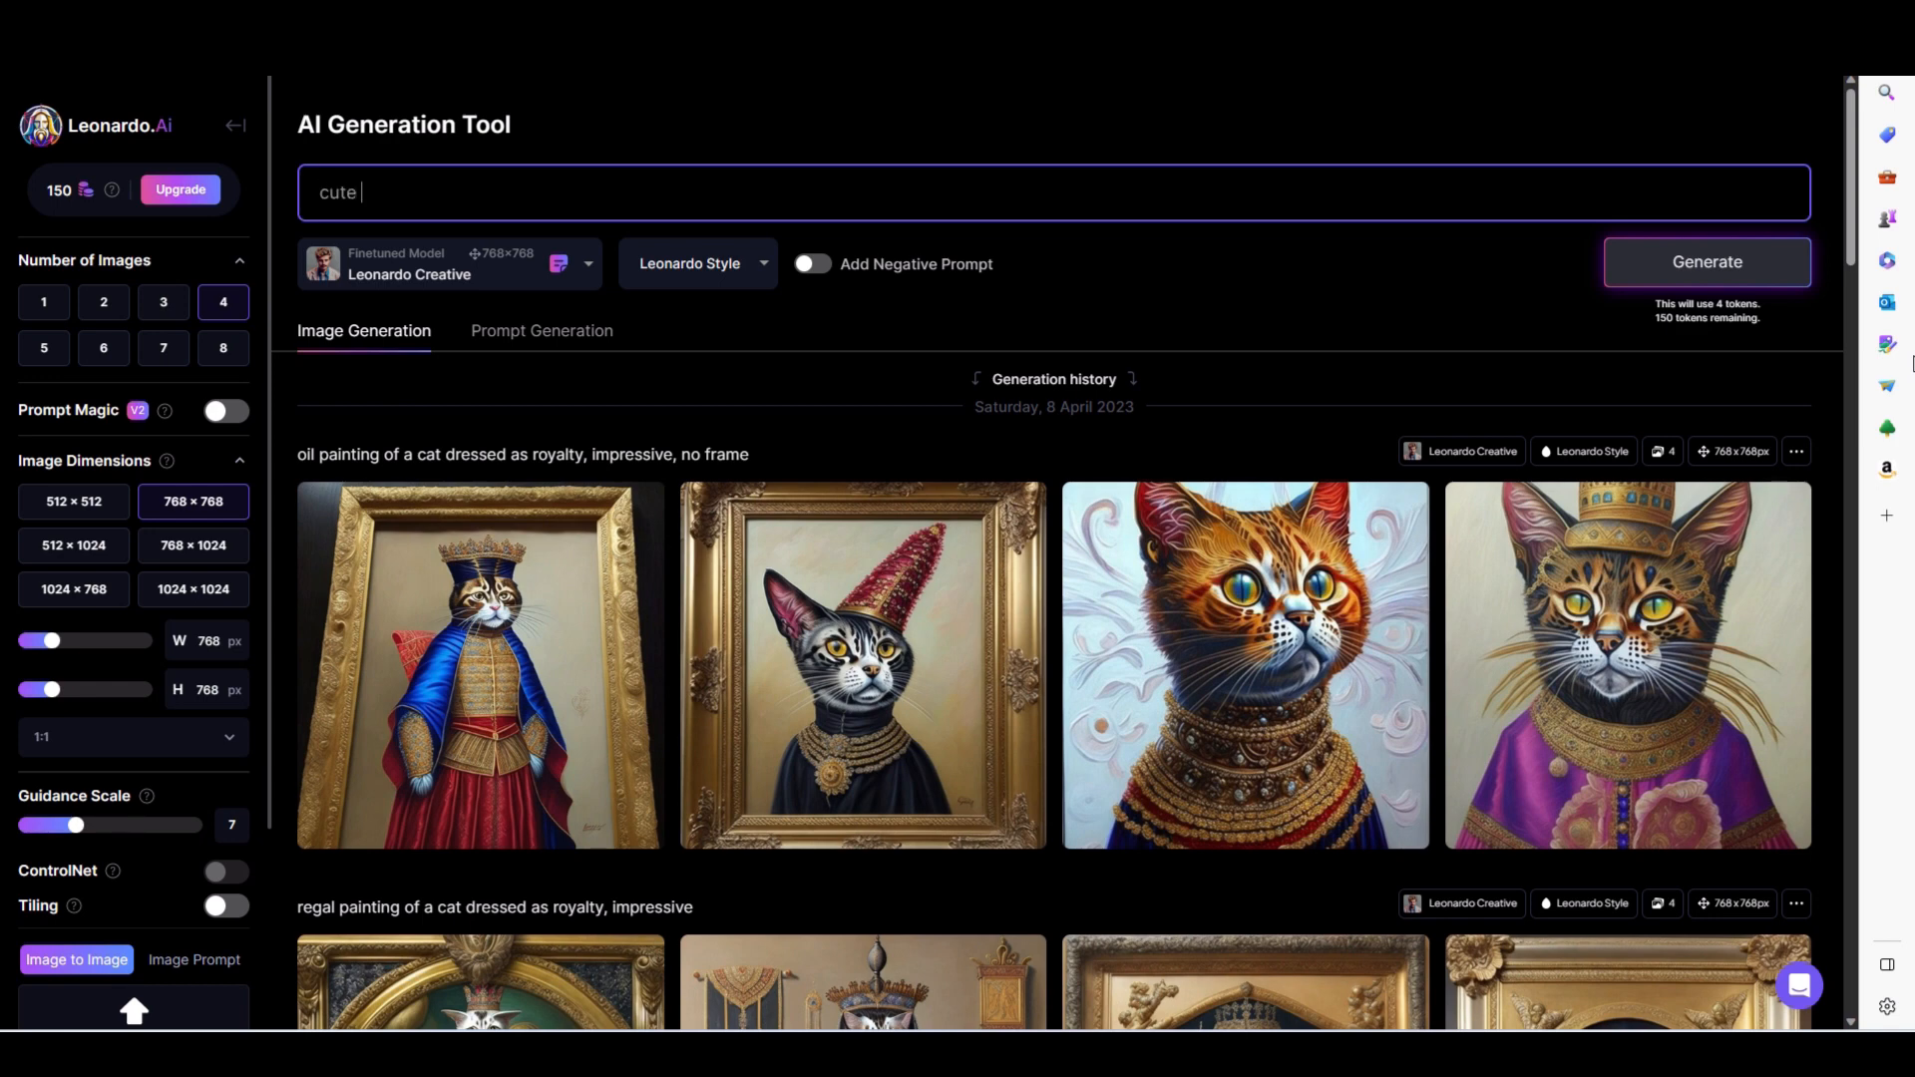
pyautogui.write('cat, coloring book image')
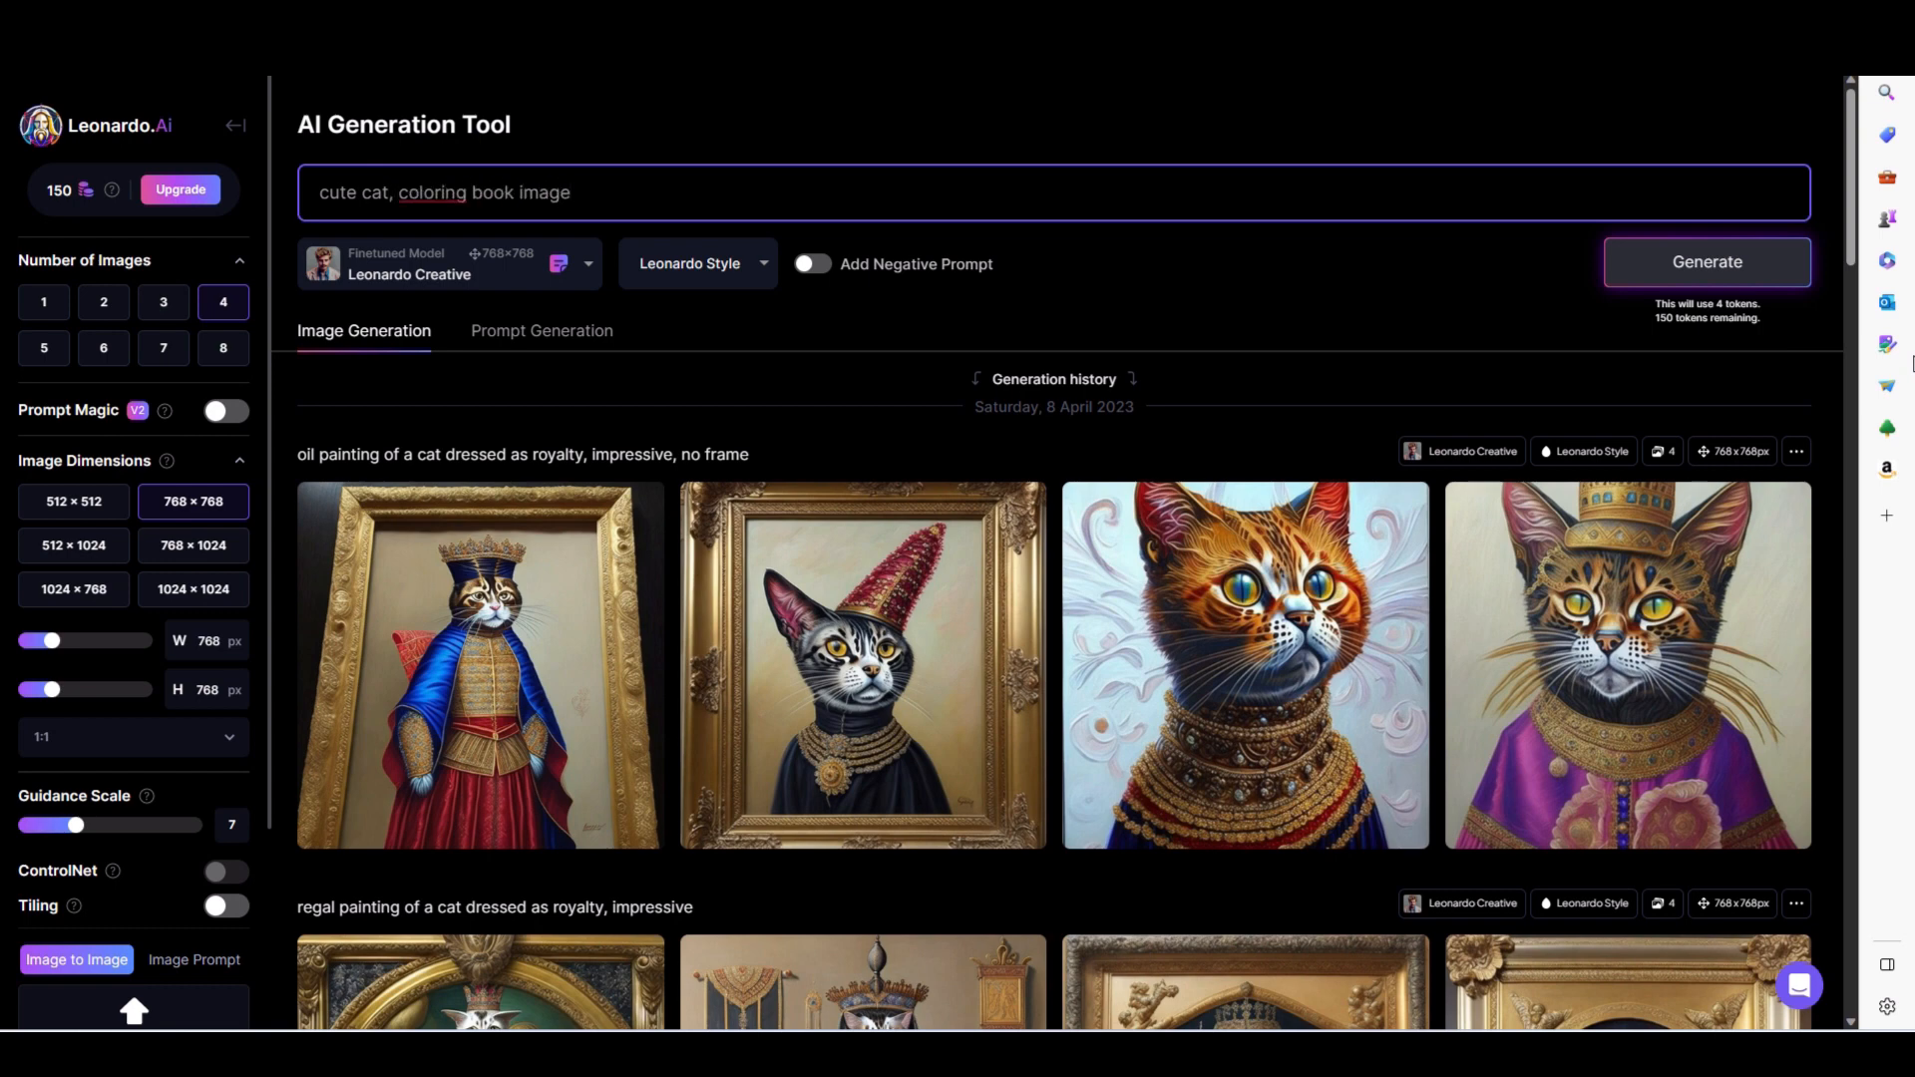
pyautogui.write(', coloring page for children')
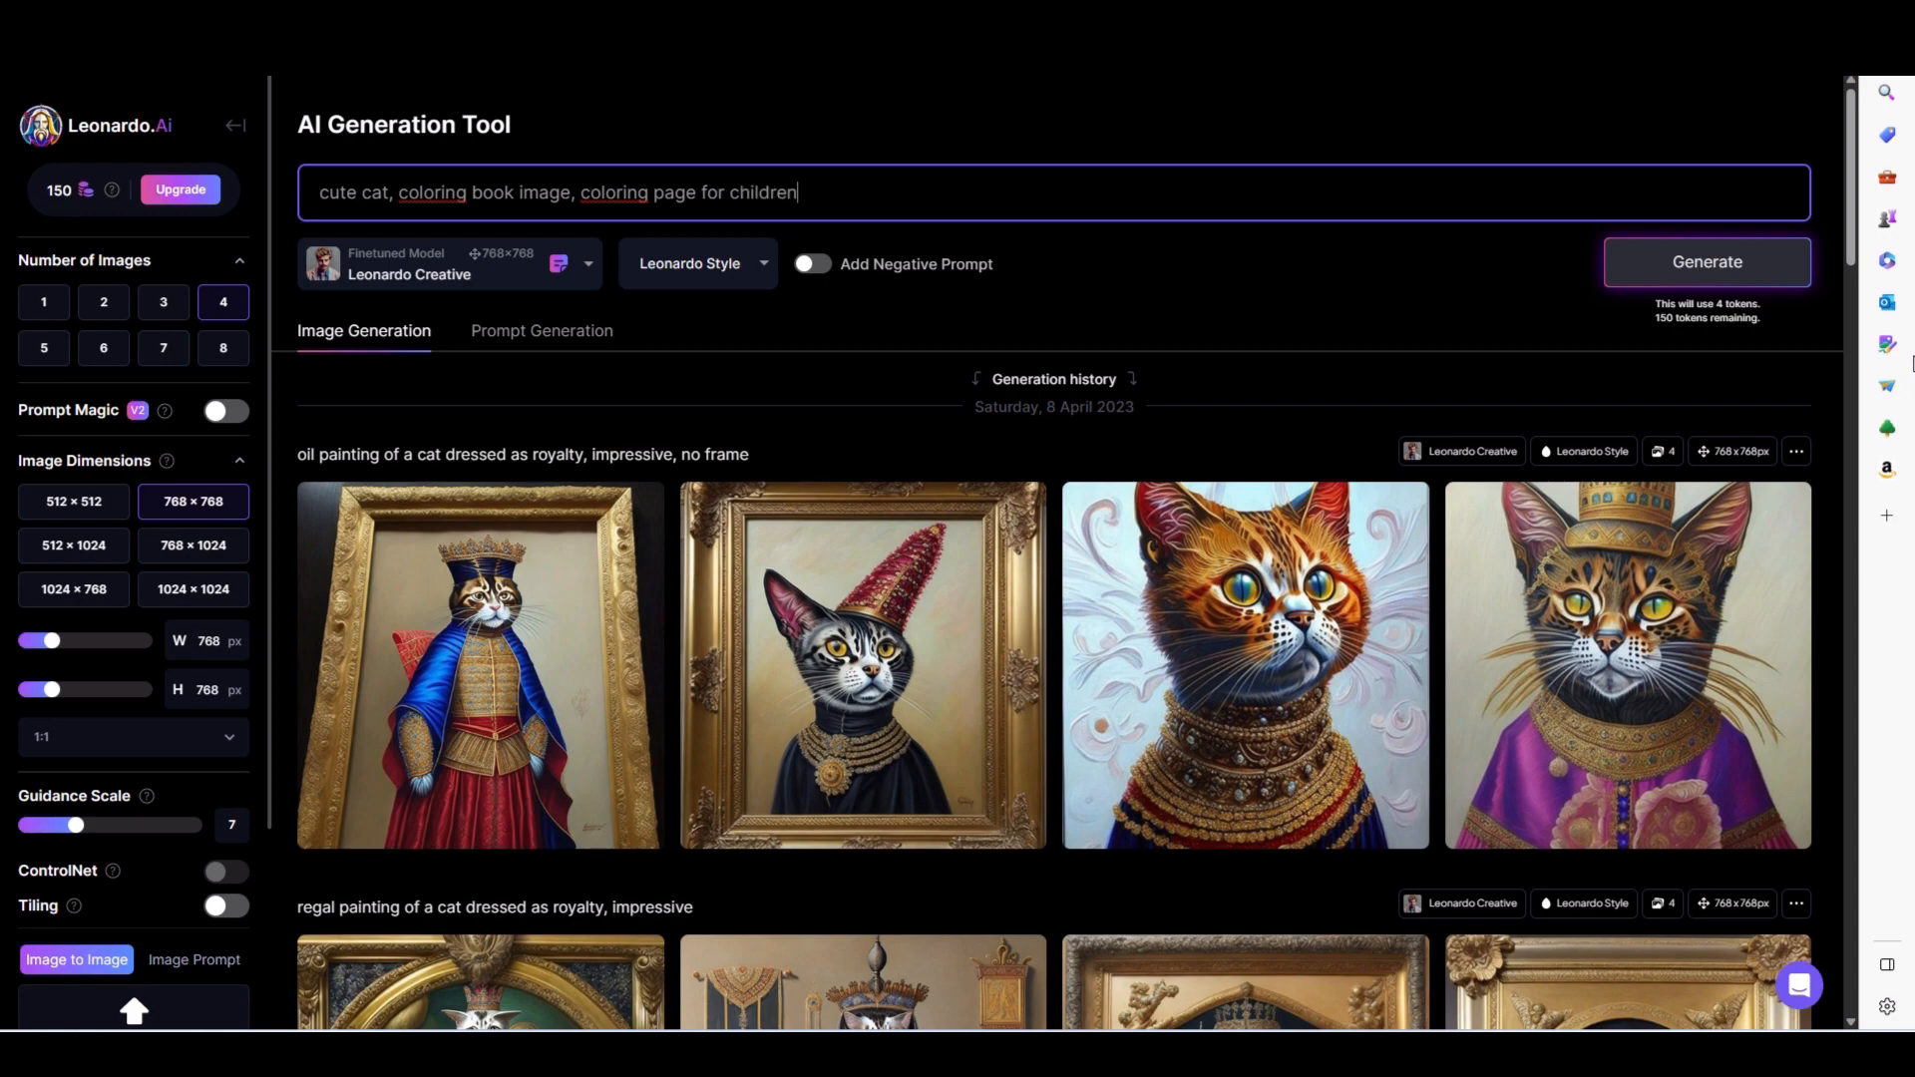
pyautogui.press('Return')
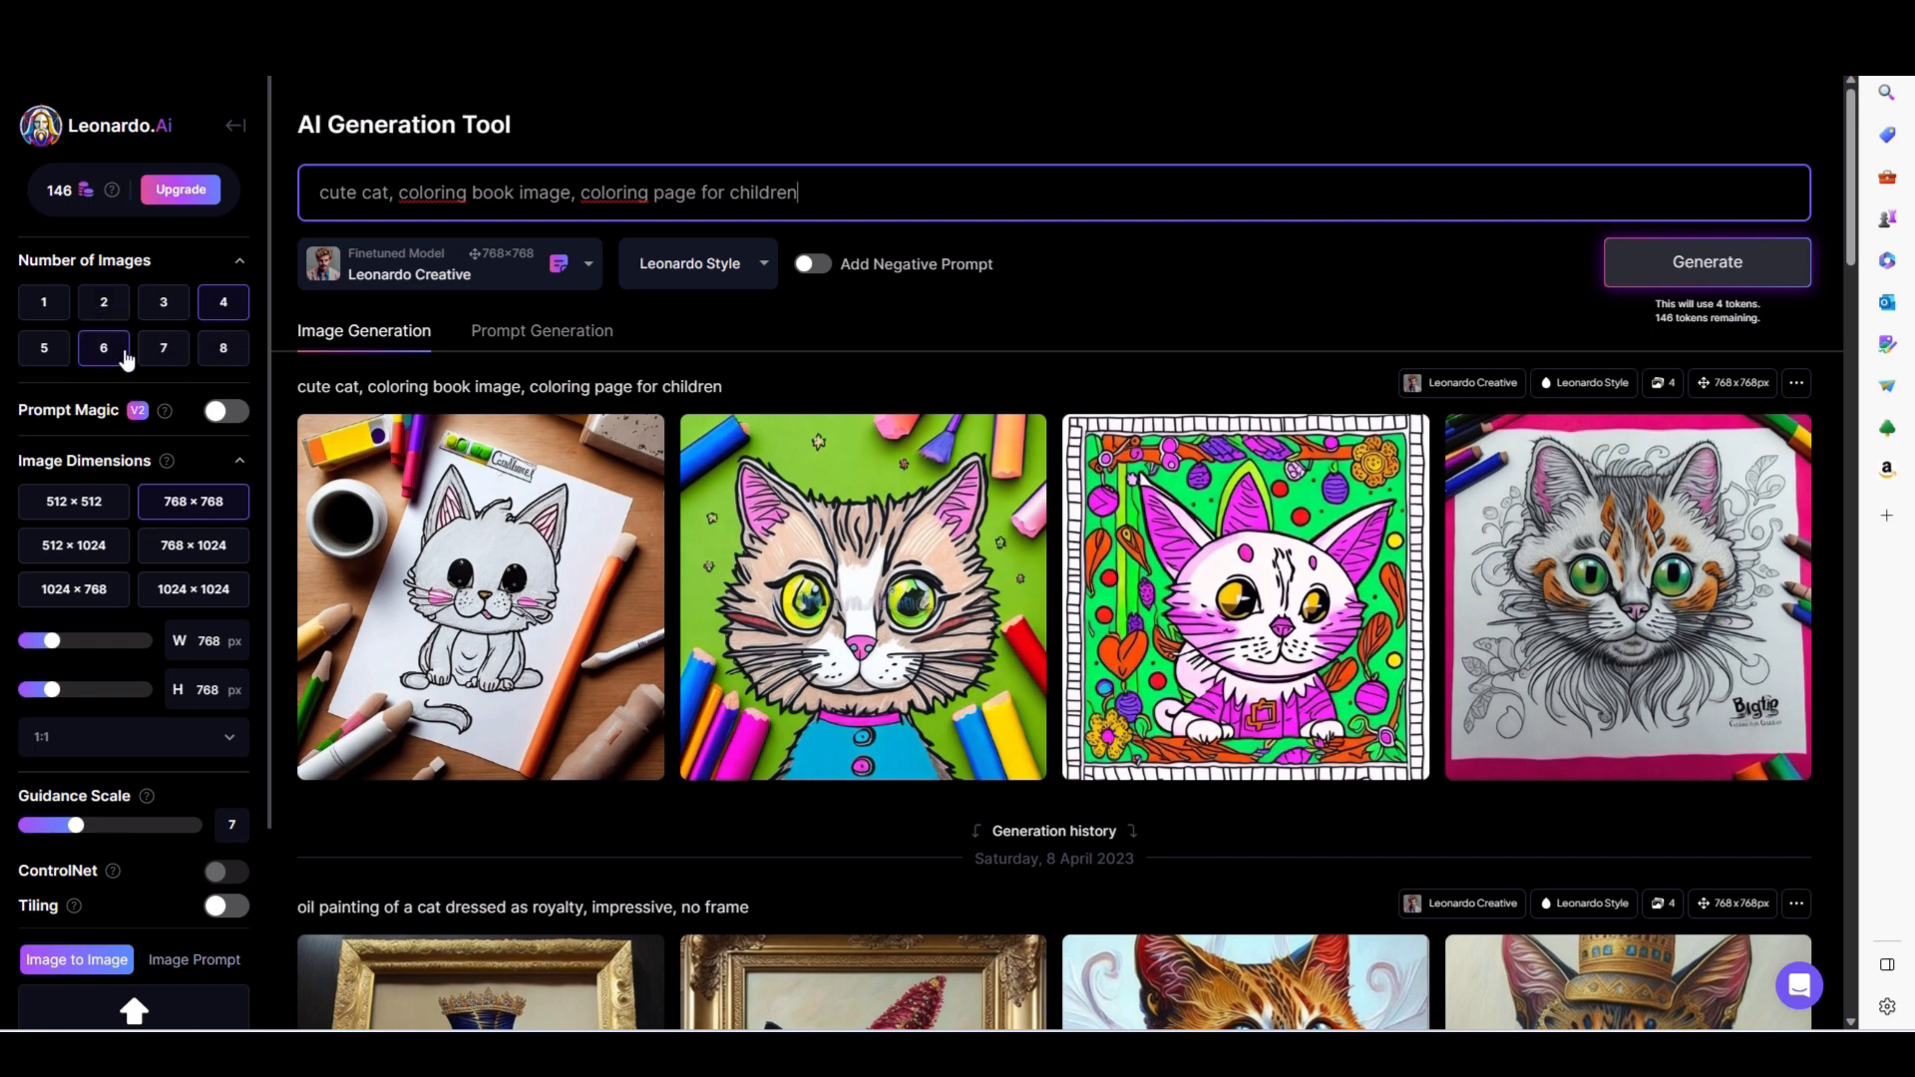
# - Set the number of images to 4, enable Prompt Magic, and generate the cat coloring images again
pyautogui.click(222, 353)
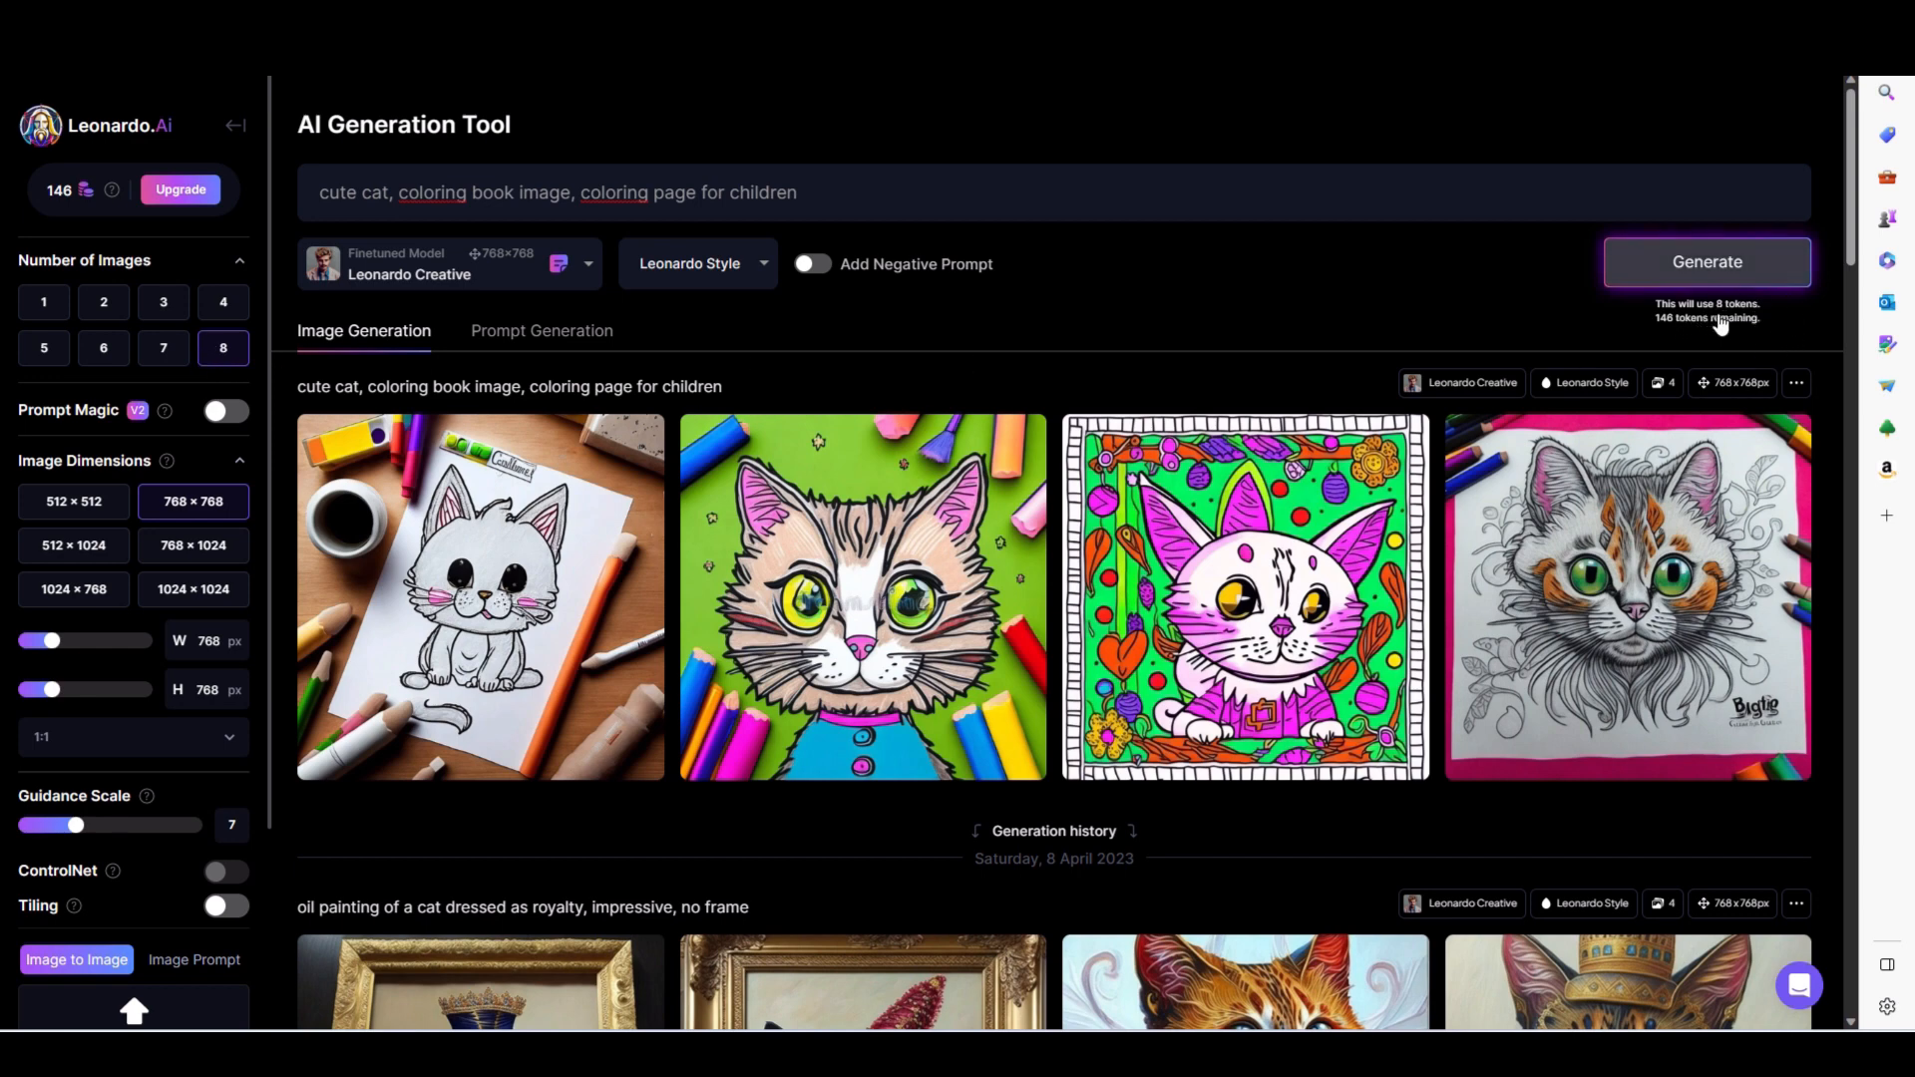
pyautogui.click(220, 307)
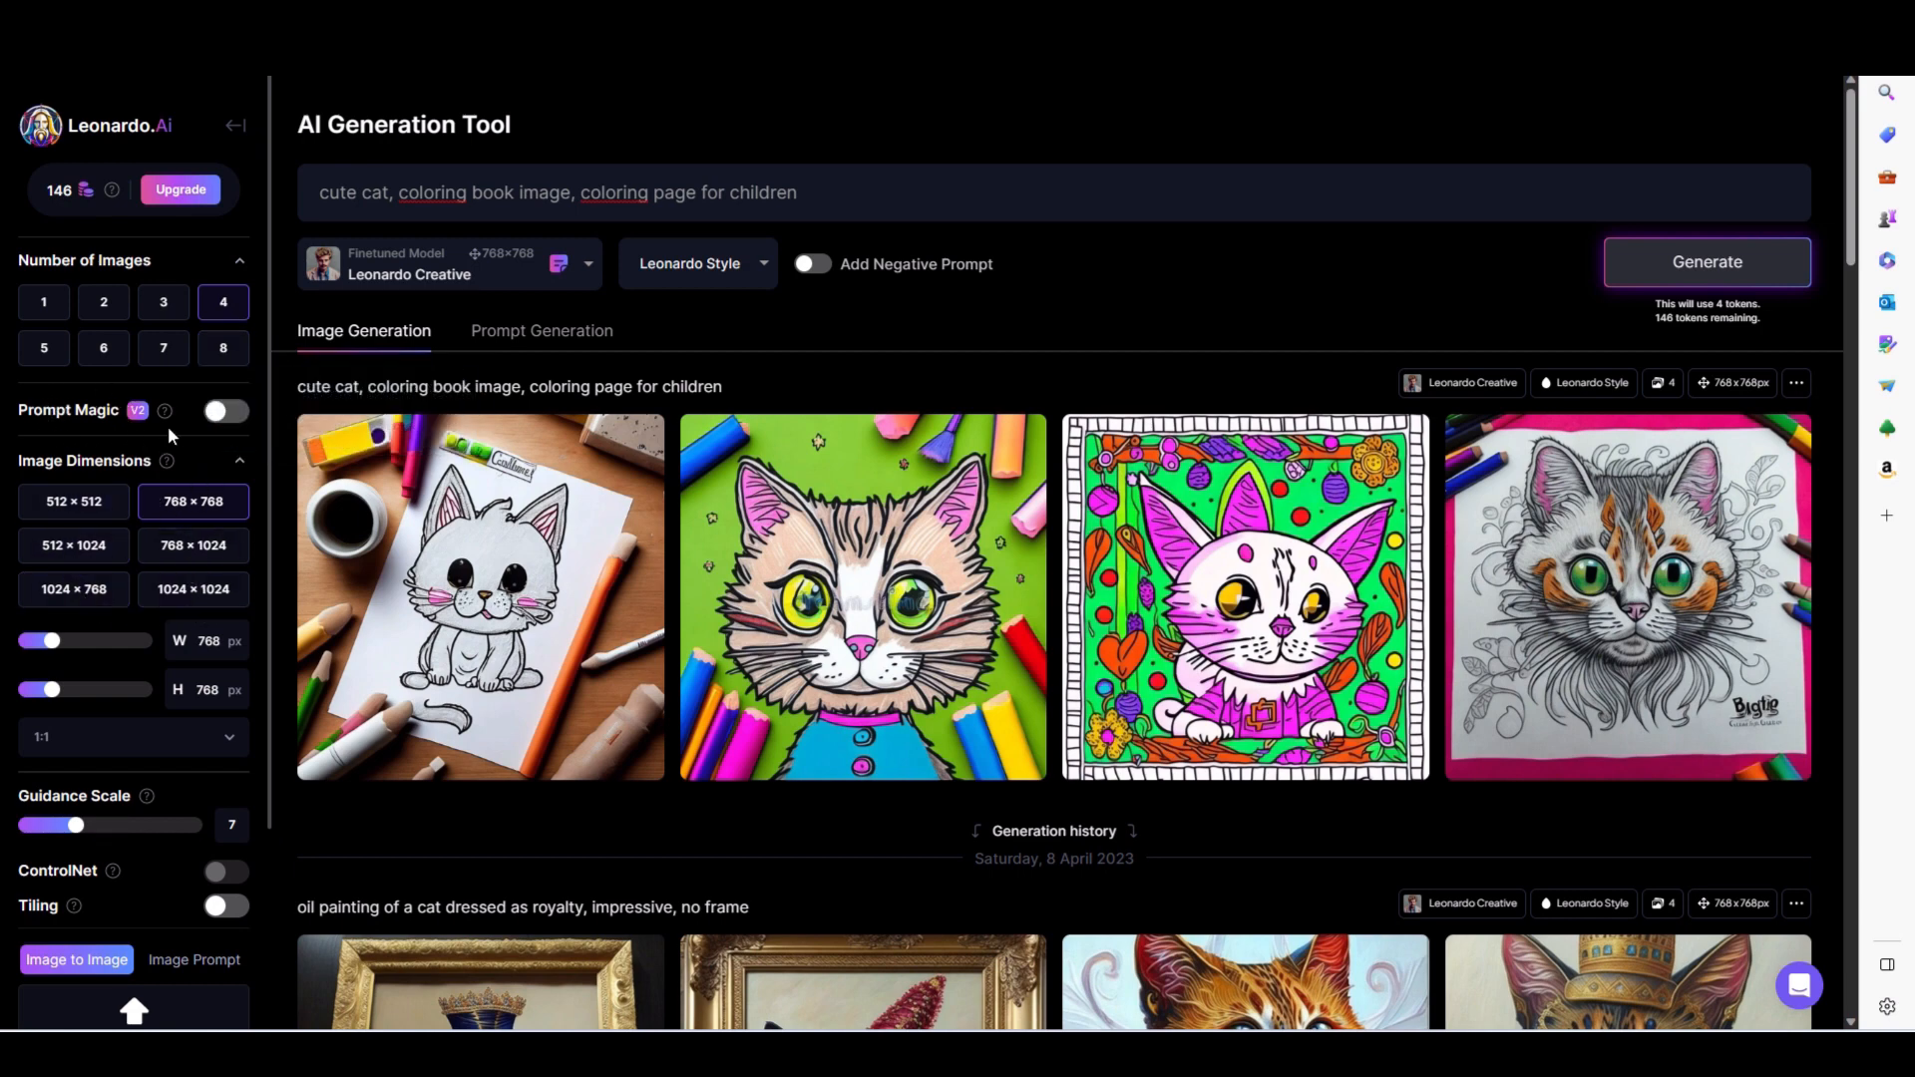
pyautogui.moveTo(165, 412)
pyautogui.click(227, 412)
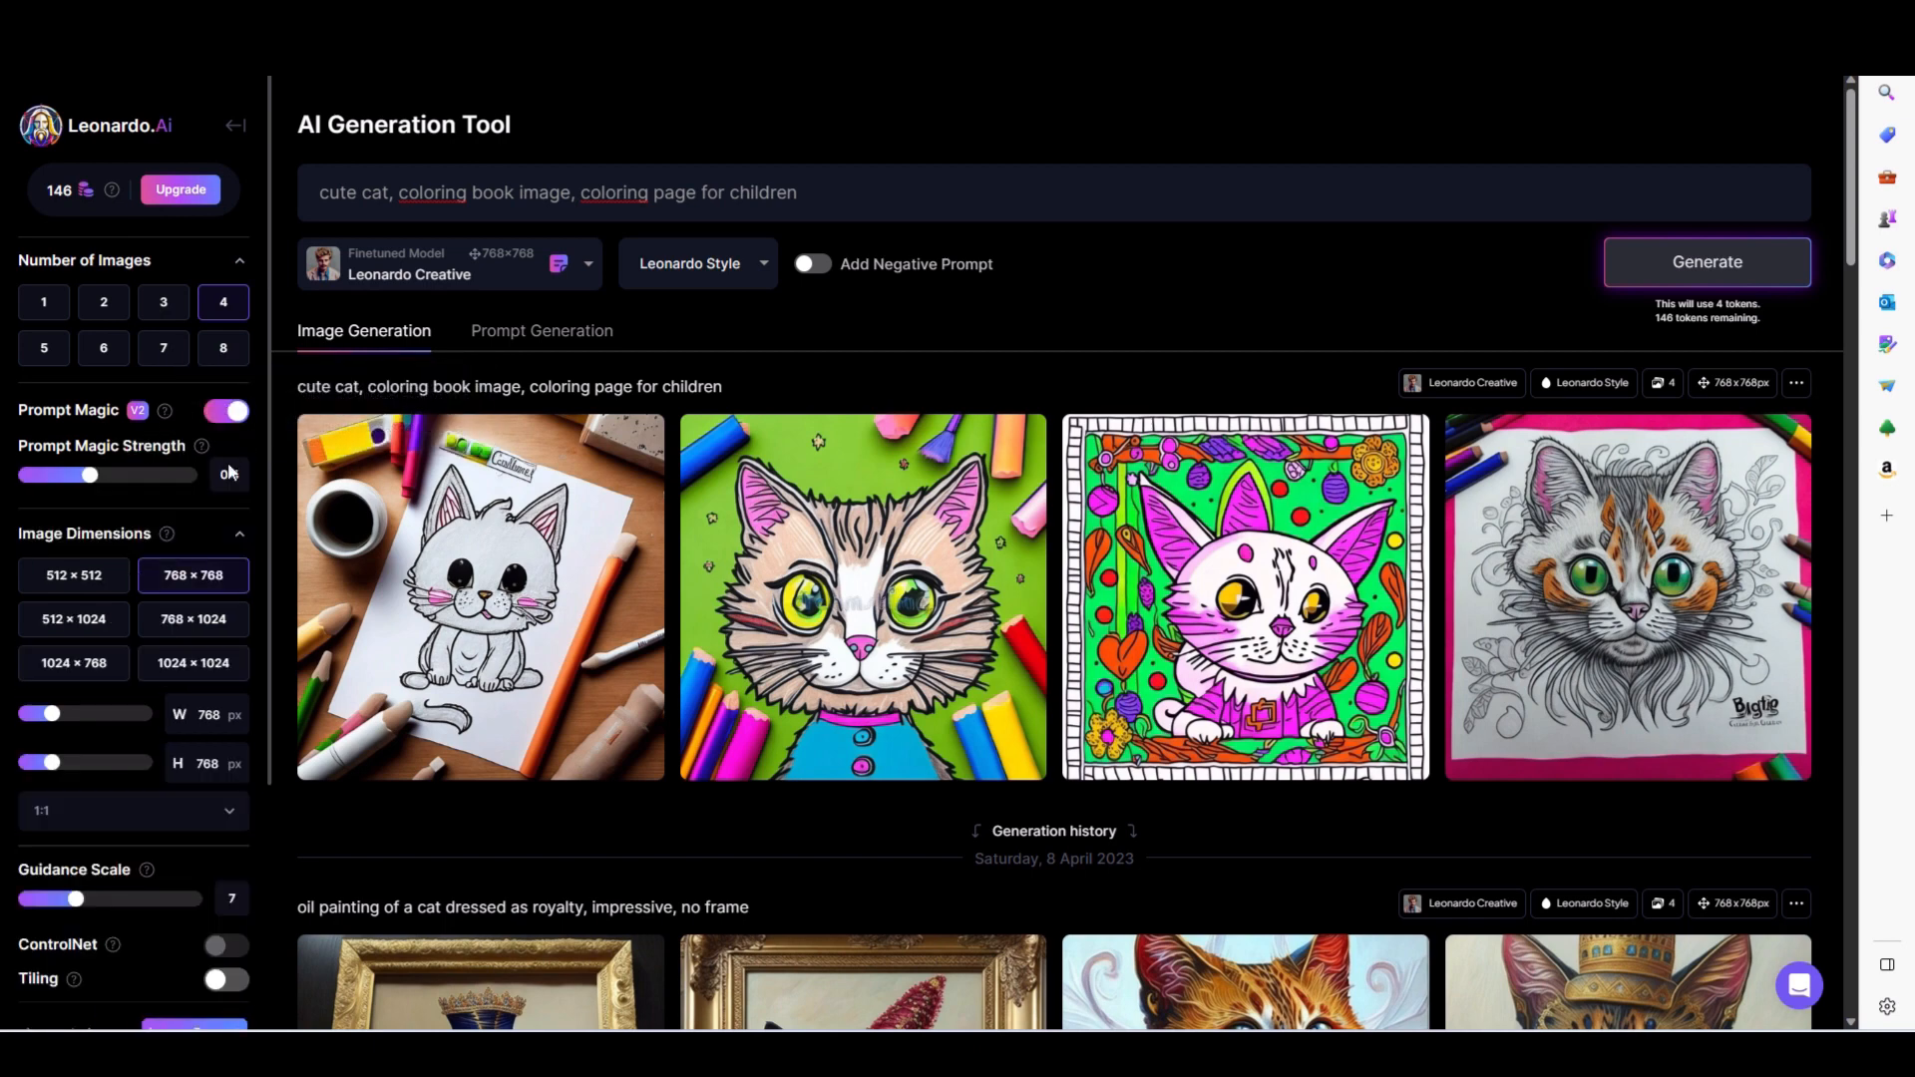
pyautogui.moveTo(202, 449)
pyautogui.click(1708, 264)
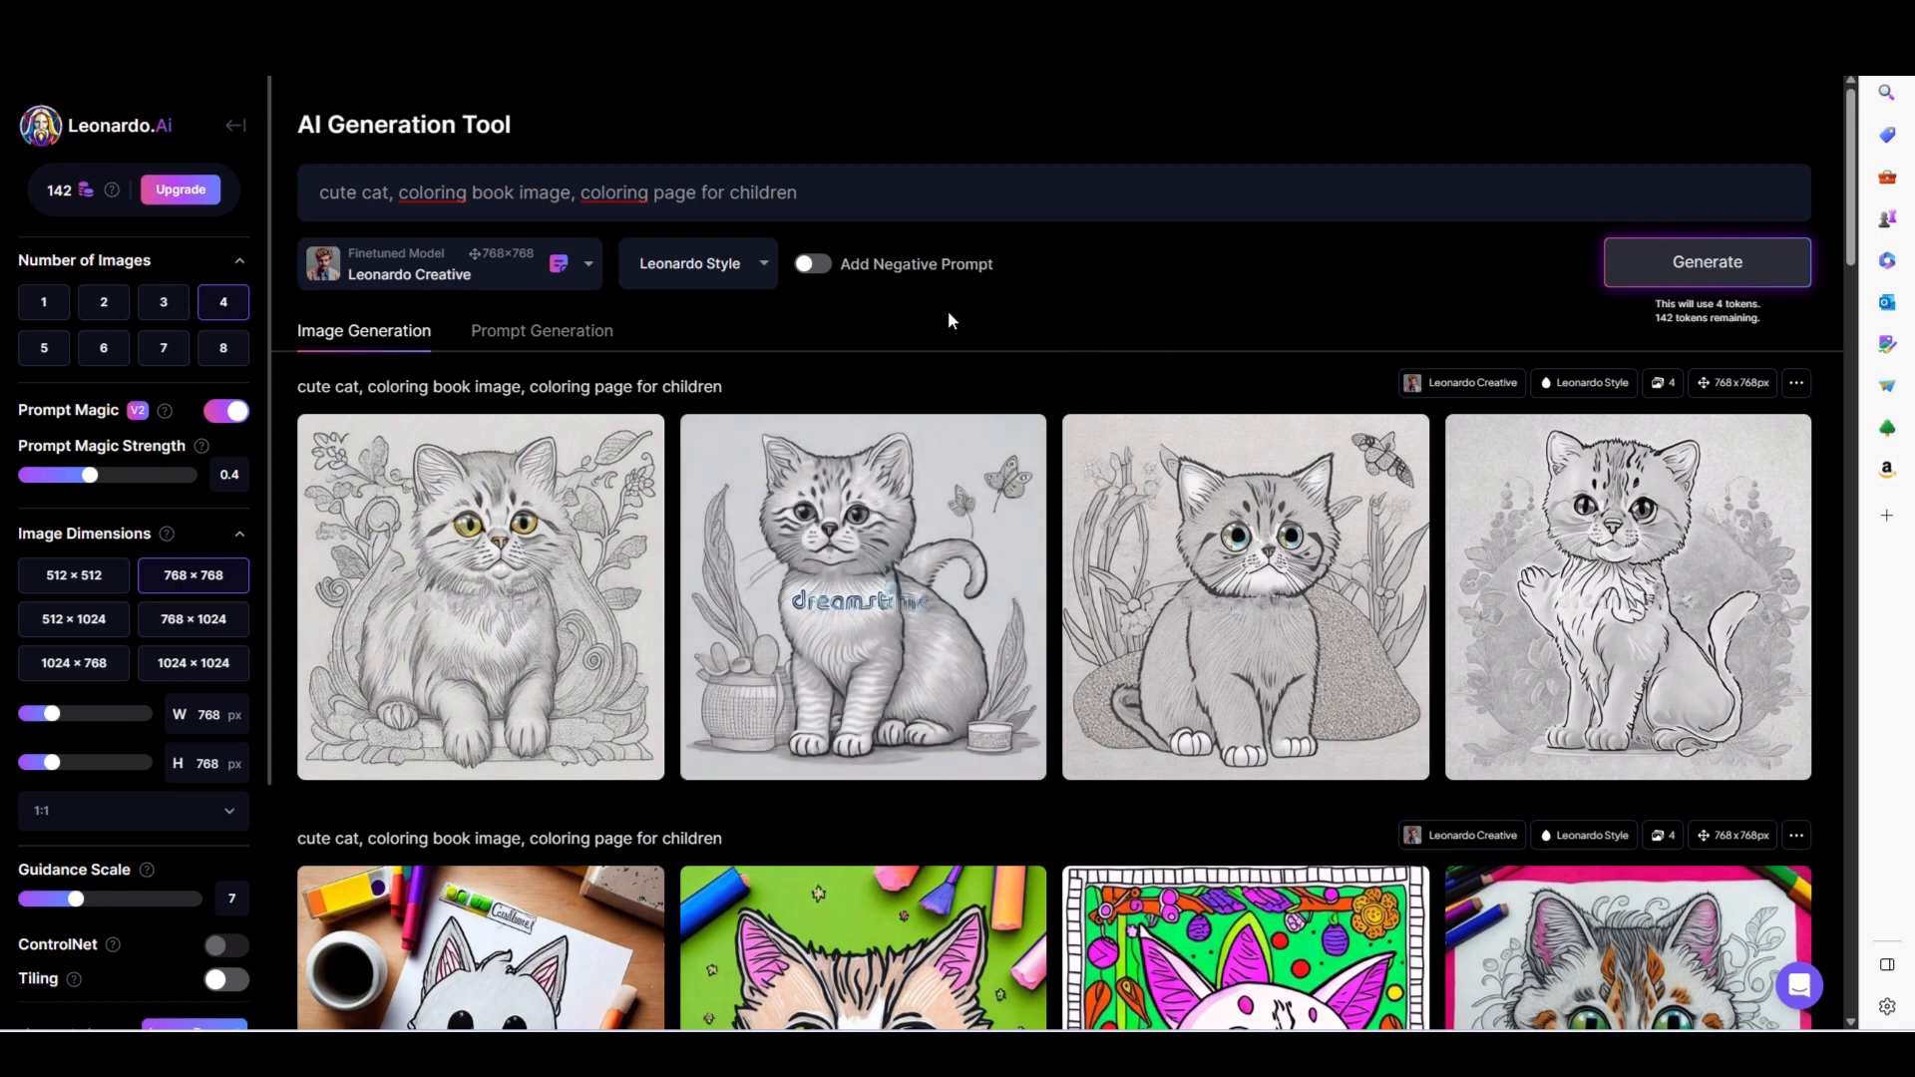
# - Open the second image of the new cat batch in the enlarged view to examine it
pyautogui.click(858, 578)
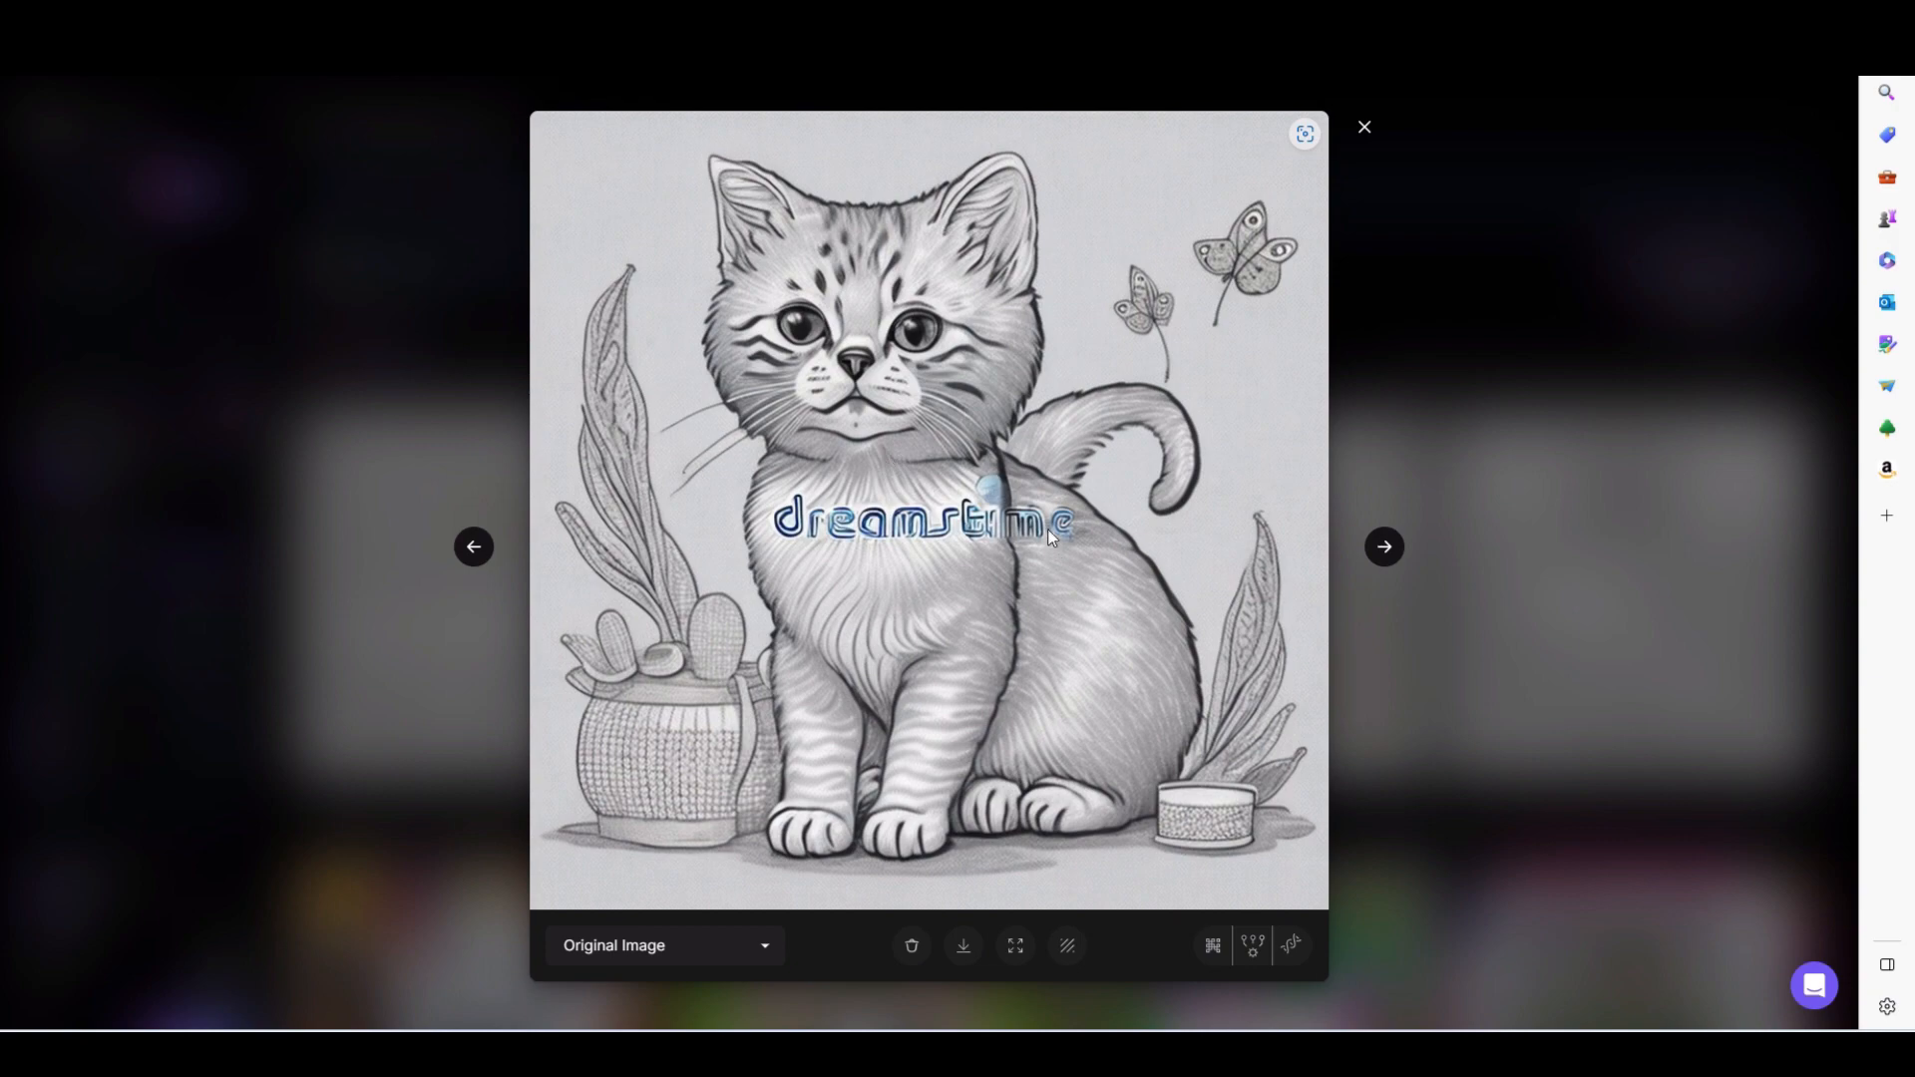
# - Close the enlarged image, append ". black and white, crisp lines" to the cat prompt, and generate the images
pyautogui.click(1363, 128)
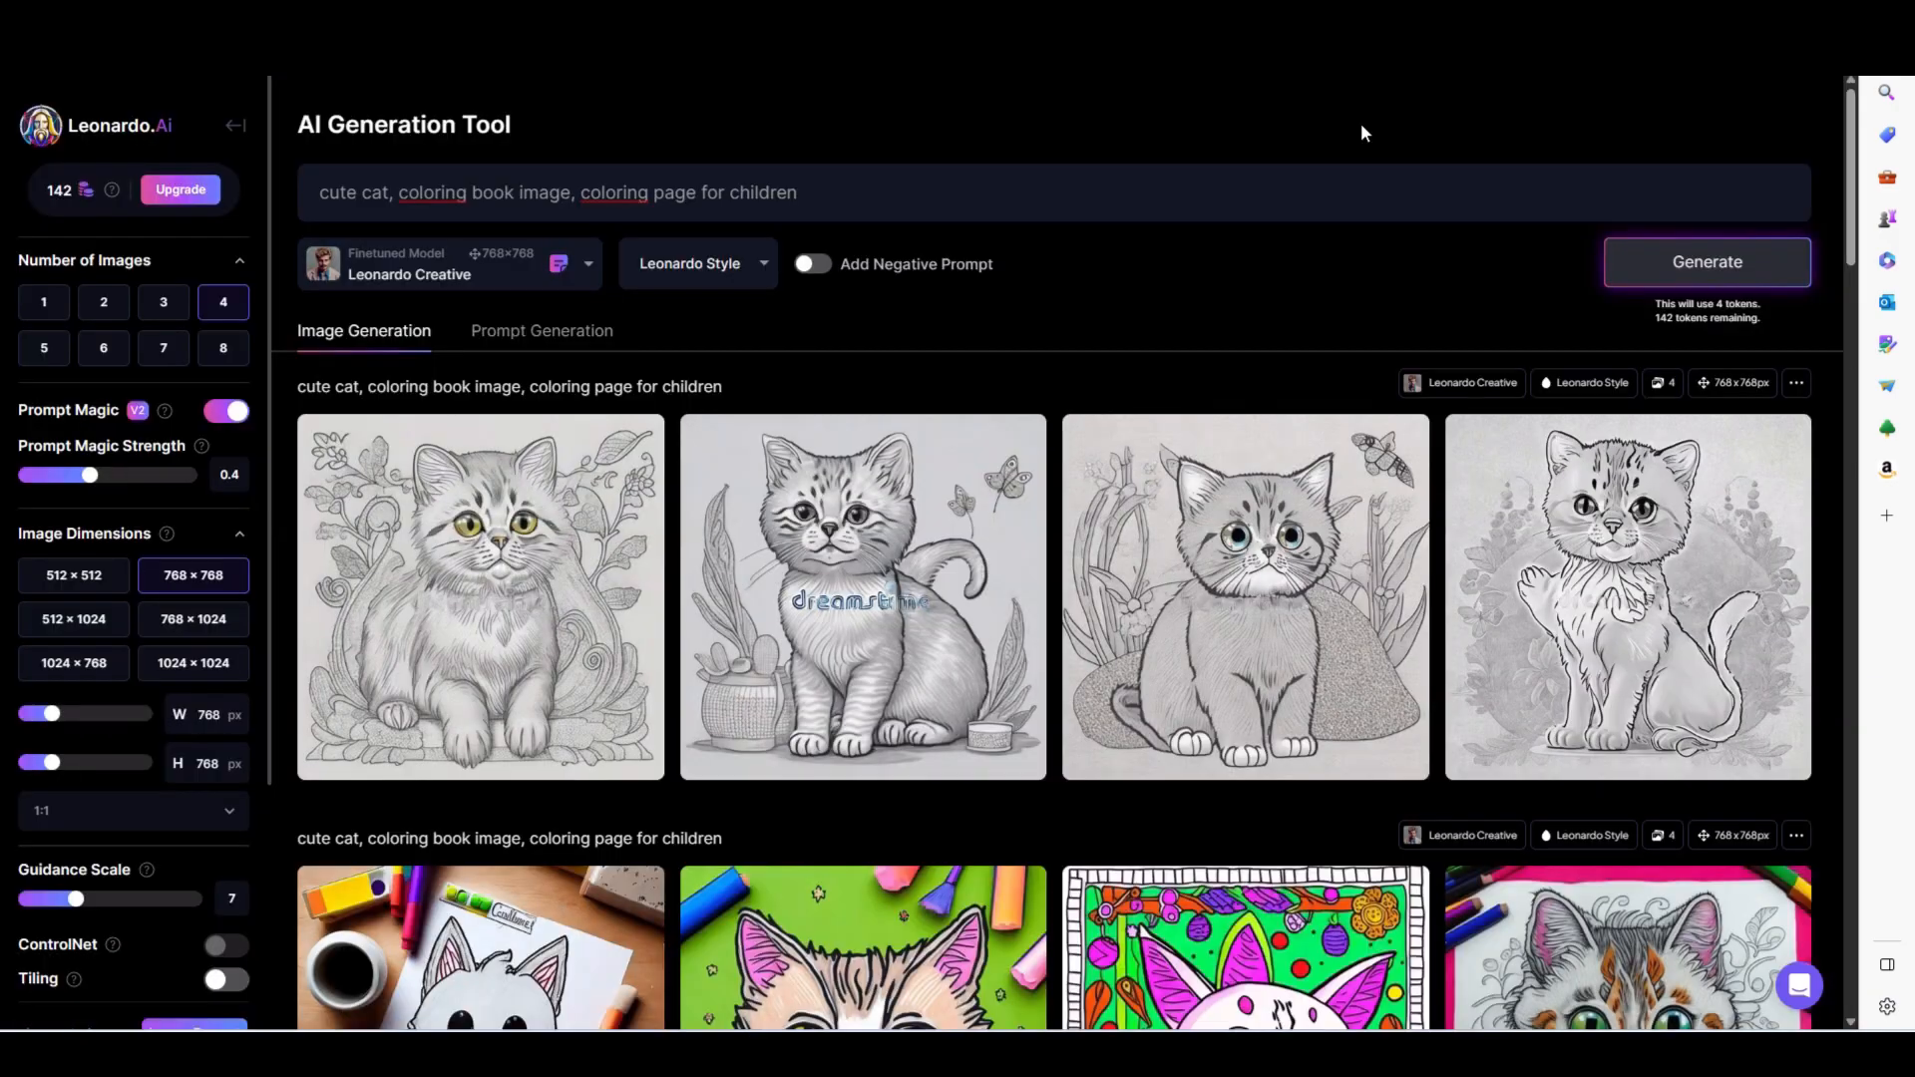
pyautogui.click(819, 199)
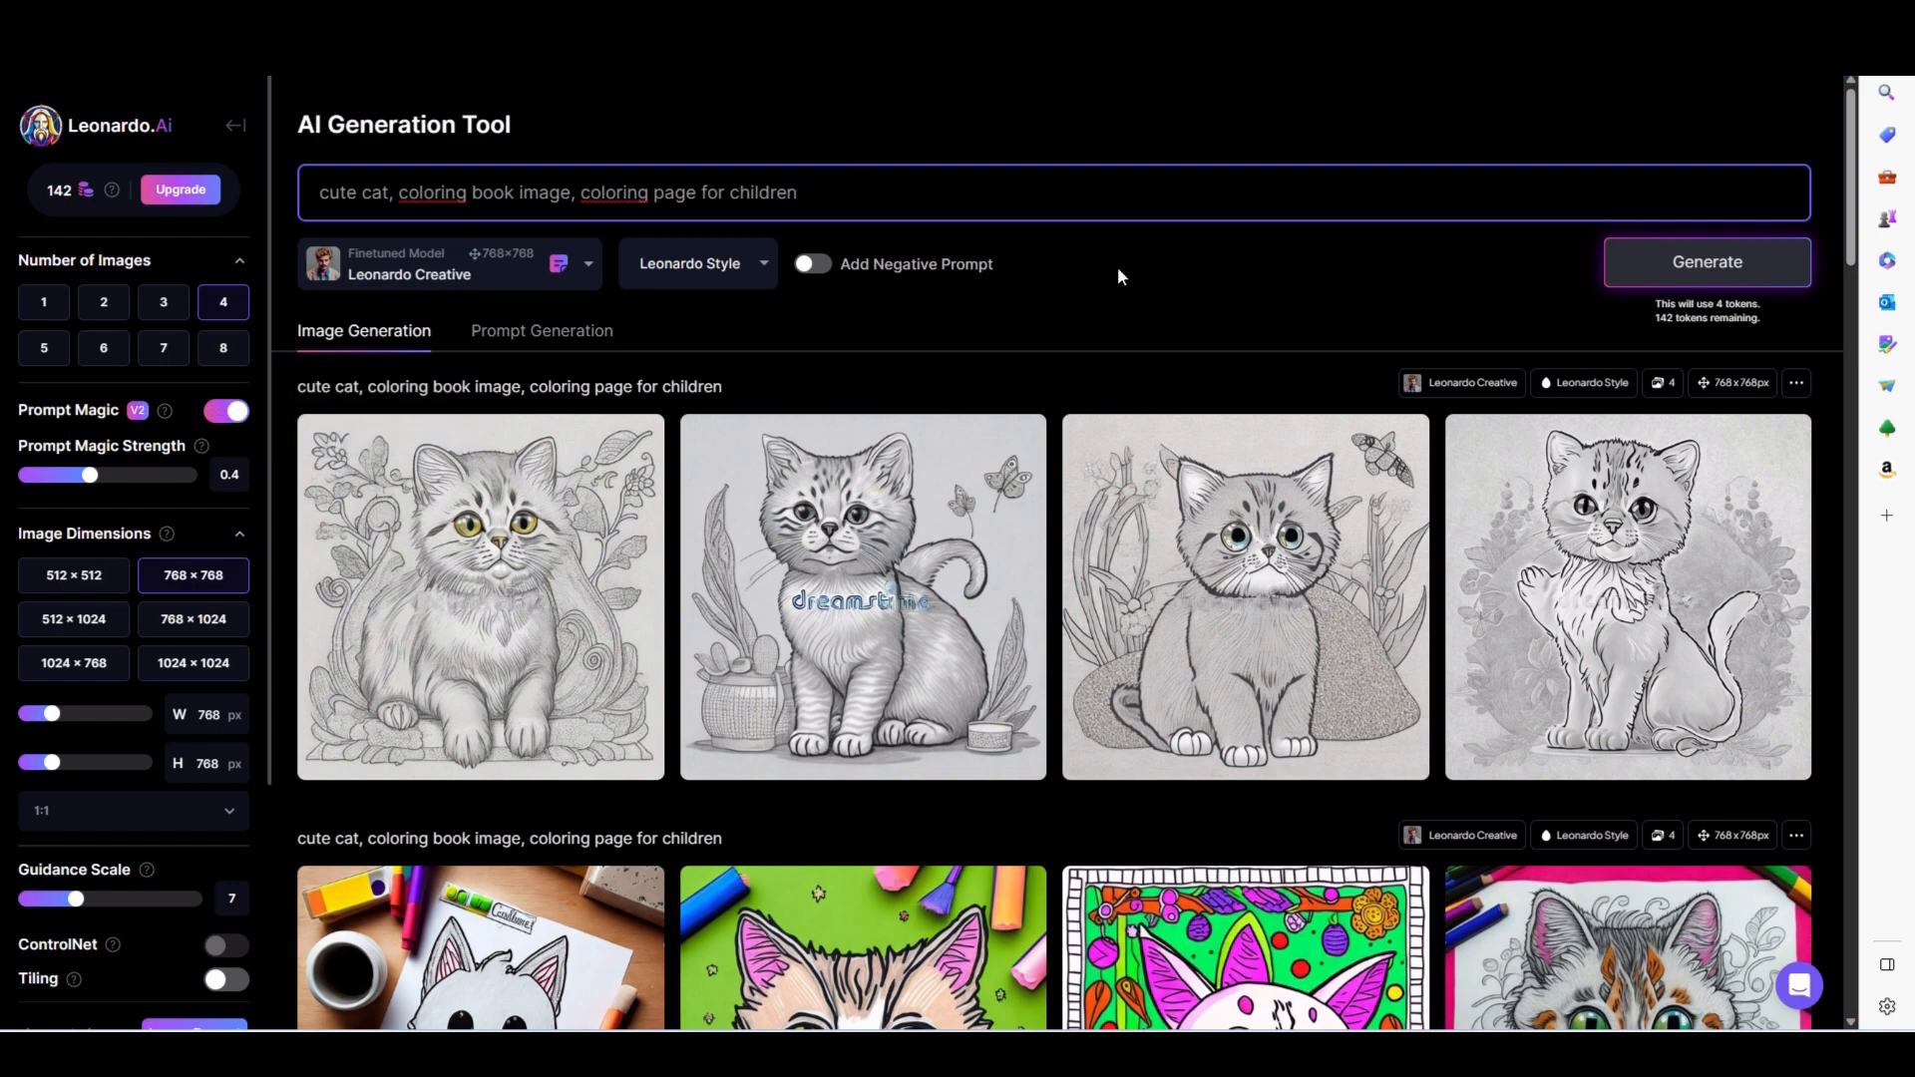
pyautogui.write('. black and white, crisp lines')
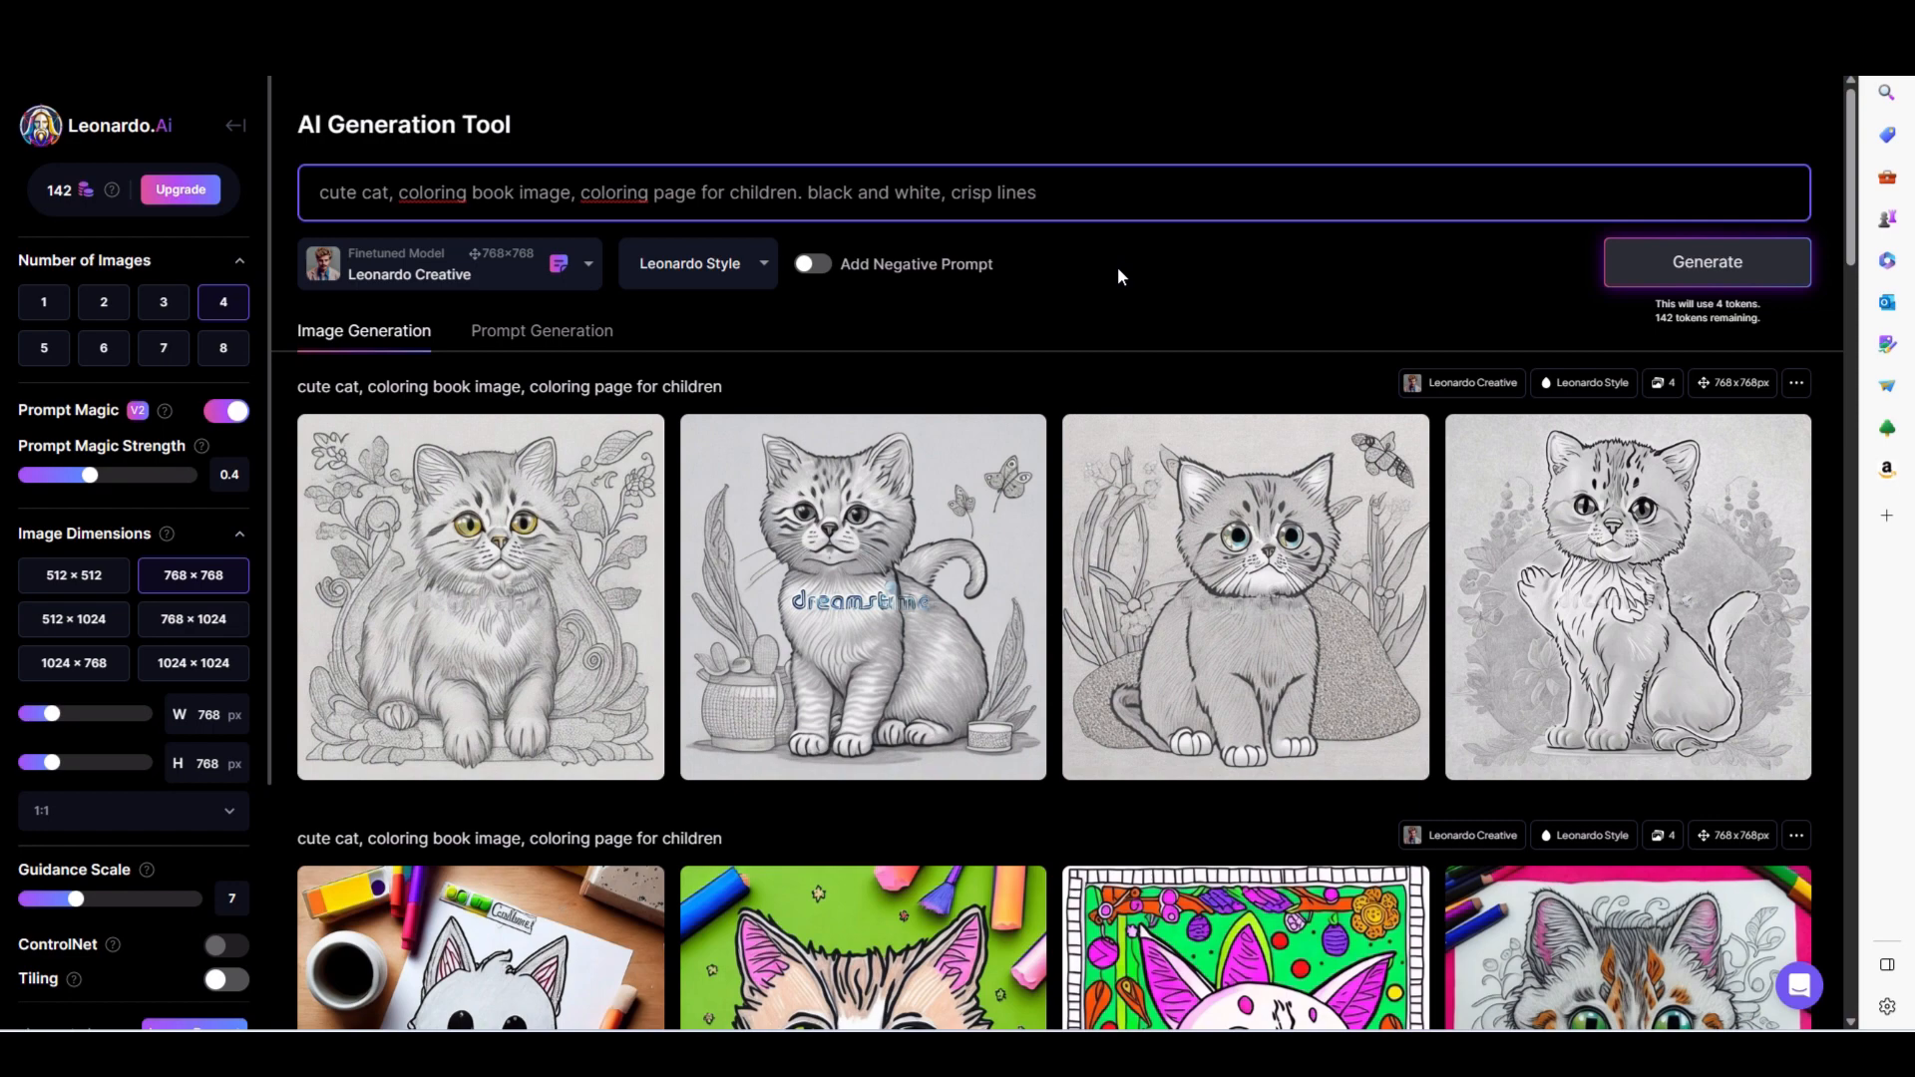
pyautogui.press('Return')
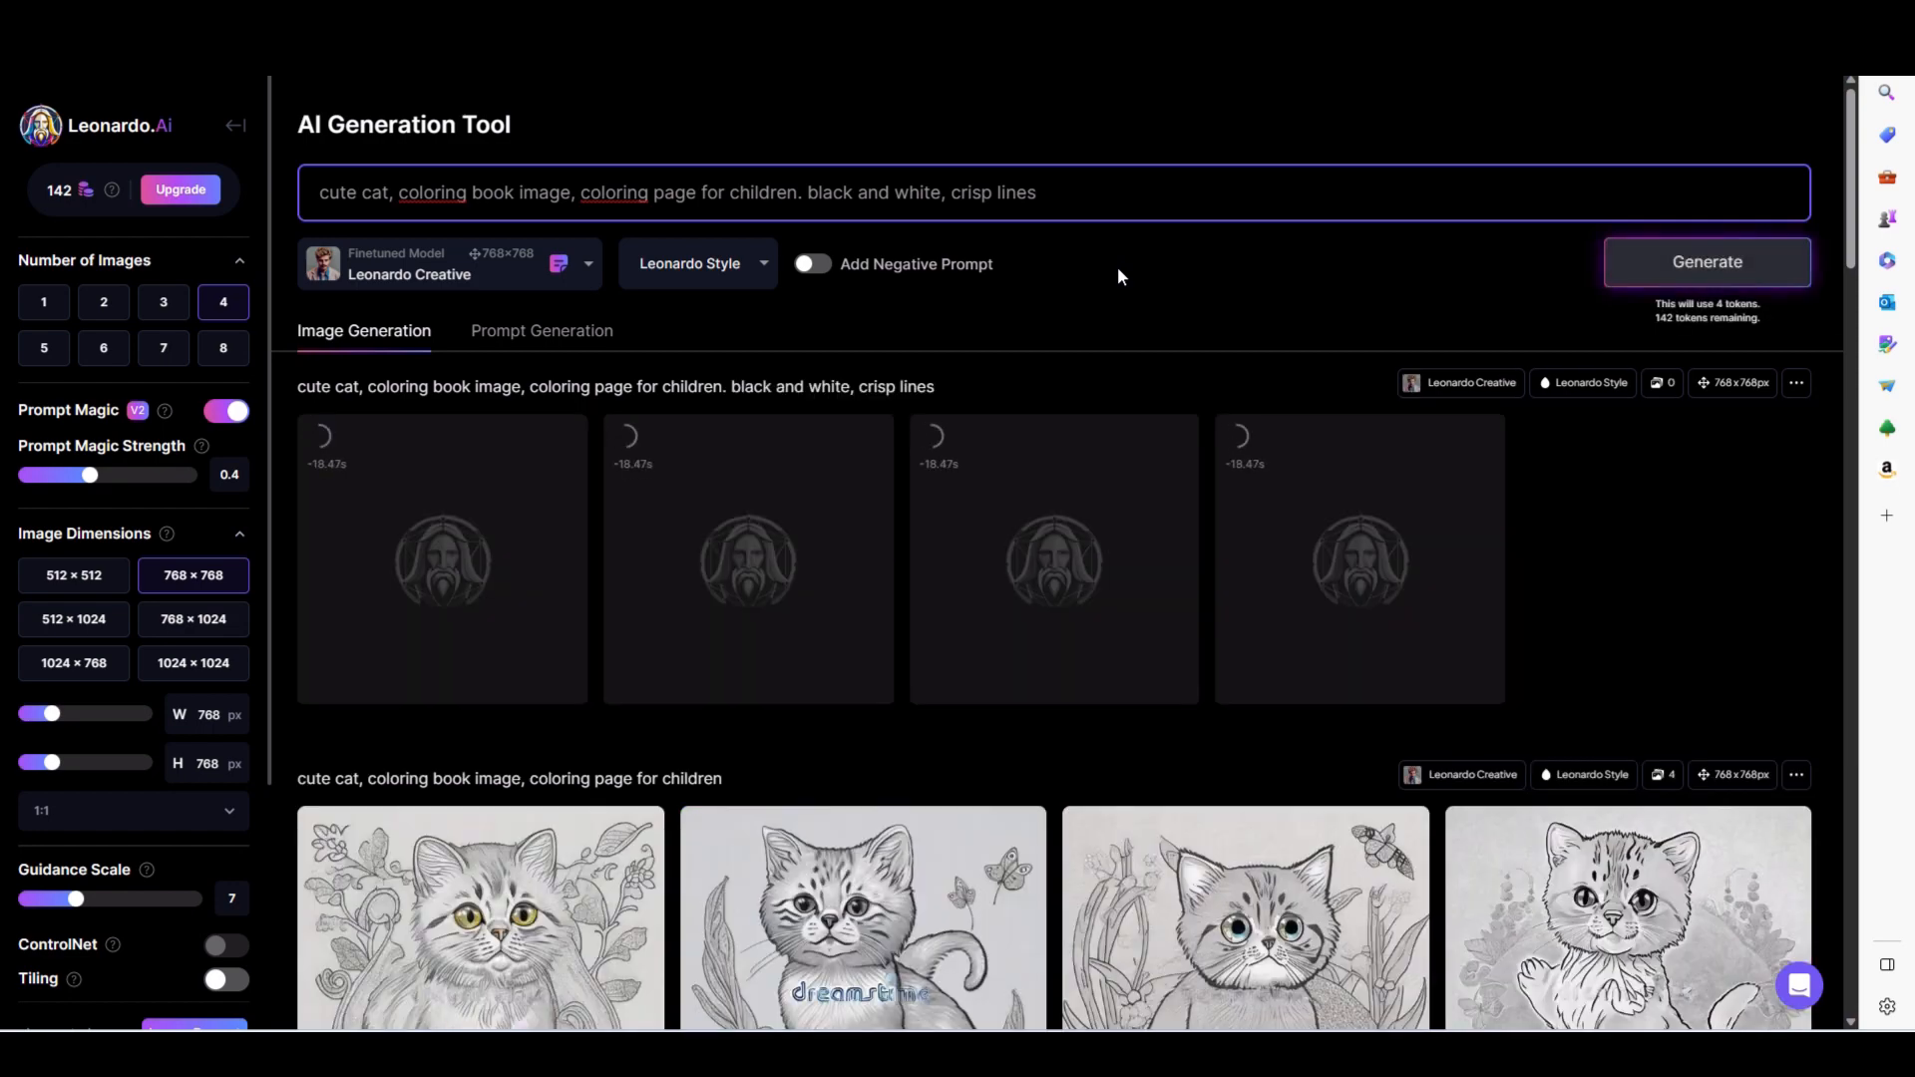
# - Add the negative prompt "color, shading" and generate the cat coloring images again
pyautogui.click(811, 264)
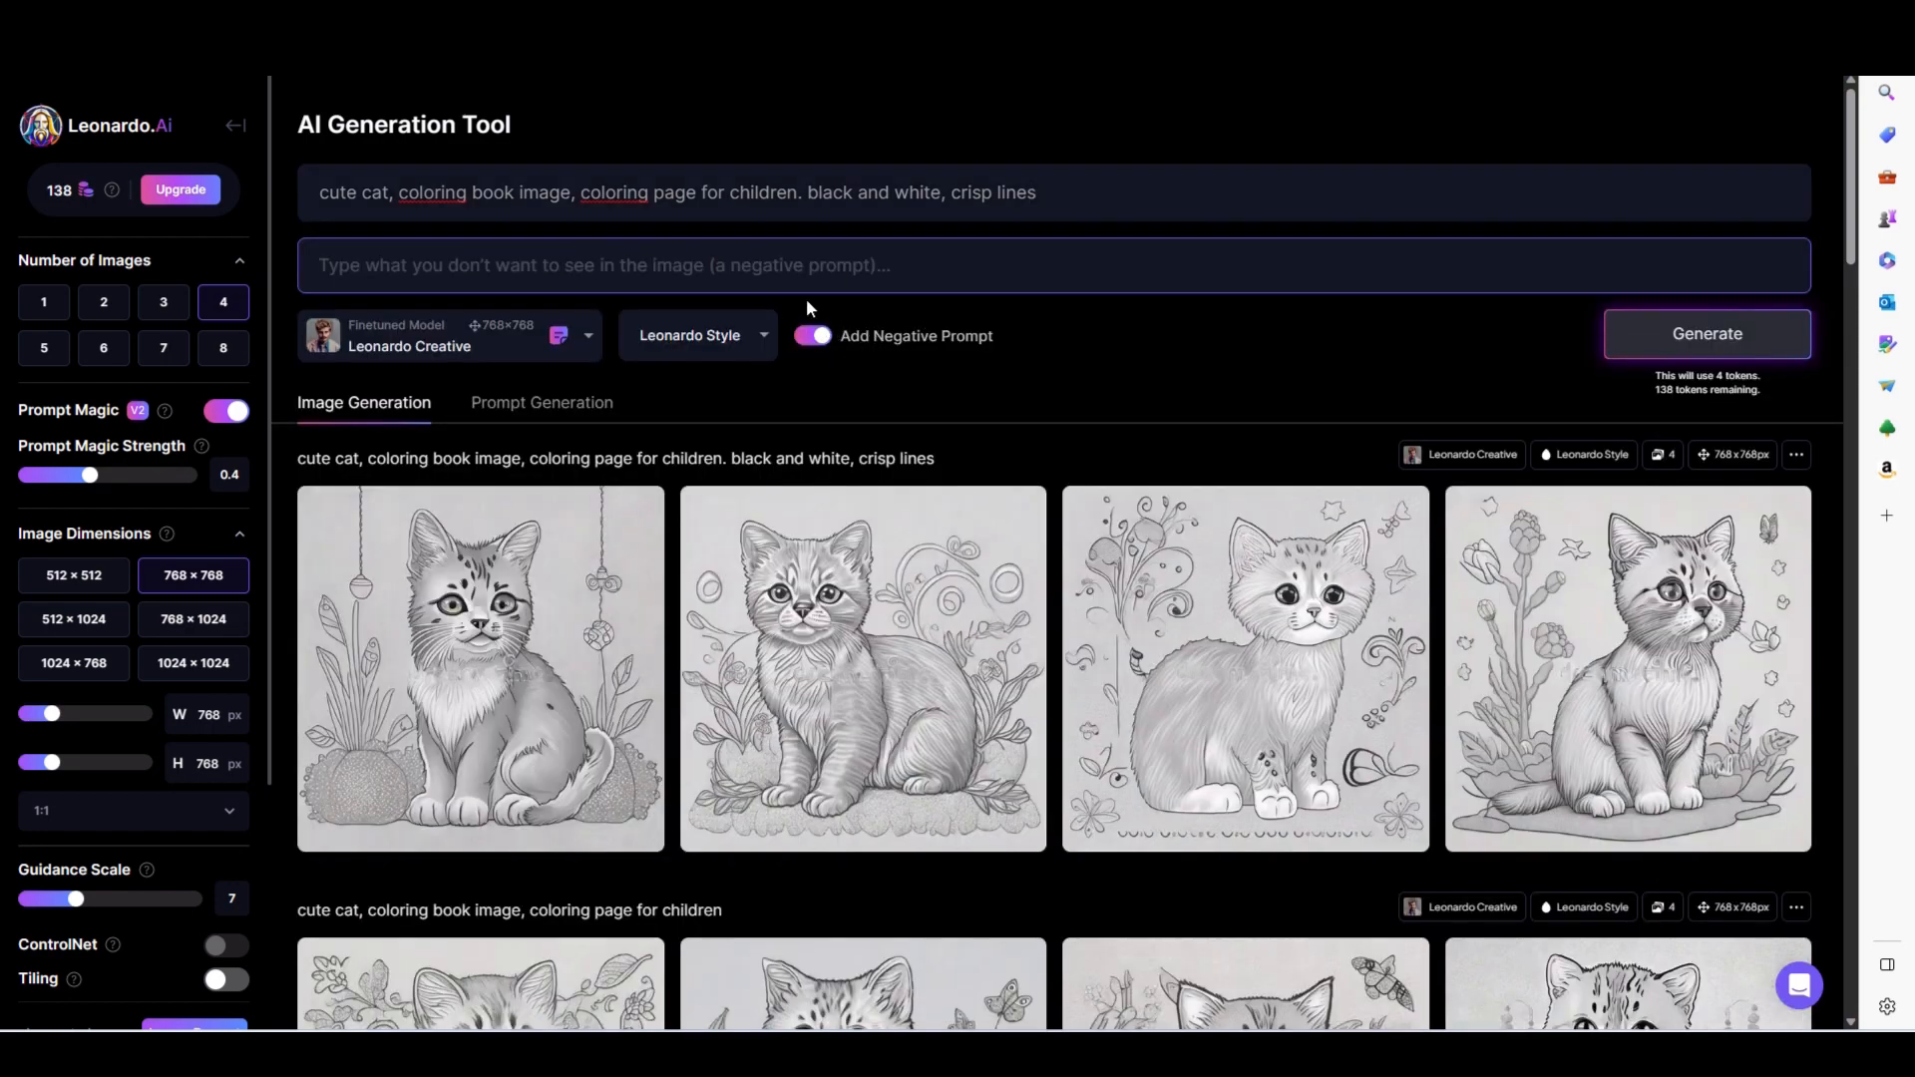
pyautogui.click(785, 266)
pyautogui.write('col')
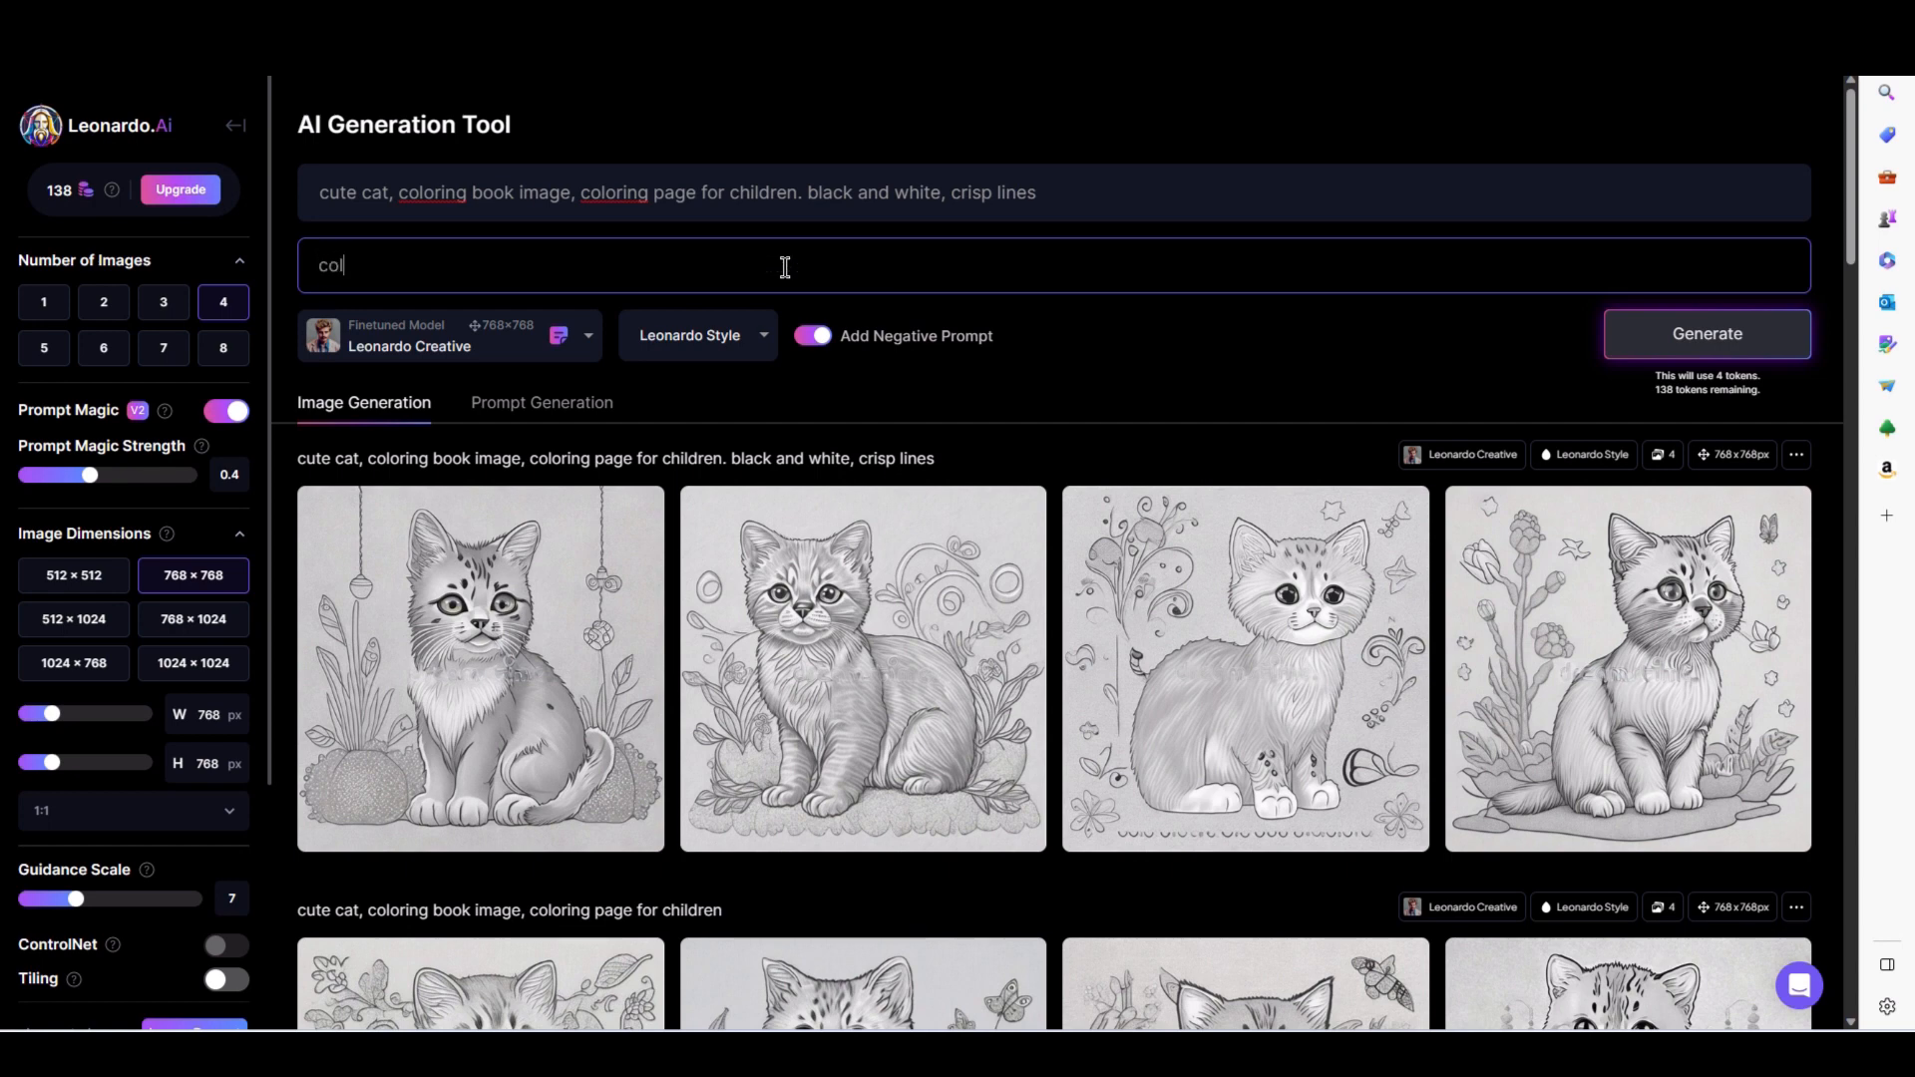
pyautogui.write('or, shading')
pyautogui.click(1694, 348)
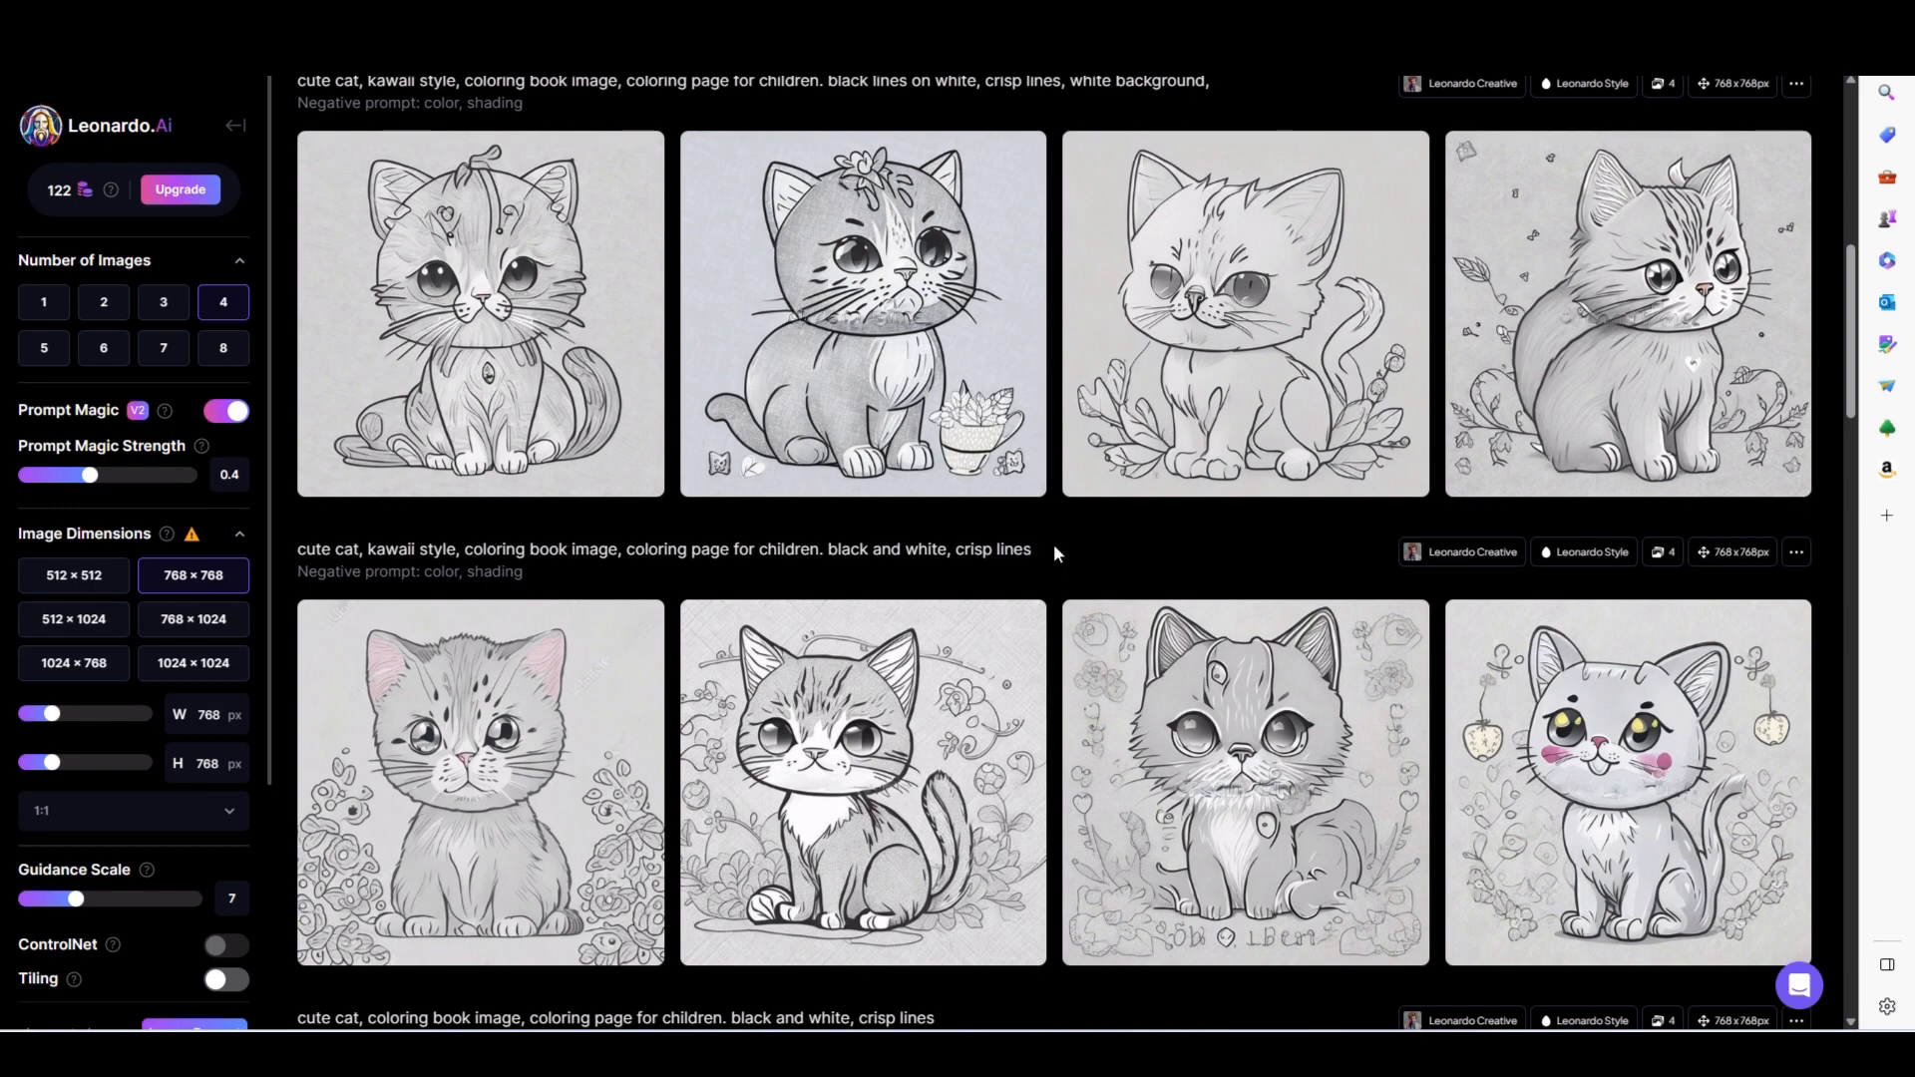
# - Compare the generated cat and deer image batches and the prompts used for each
pyautogui.scroll(-3, 1047, 564)
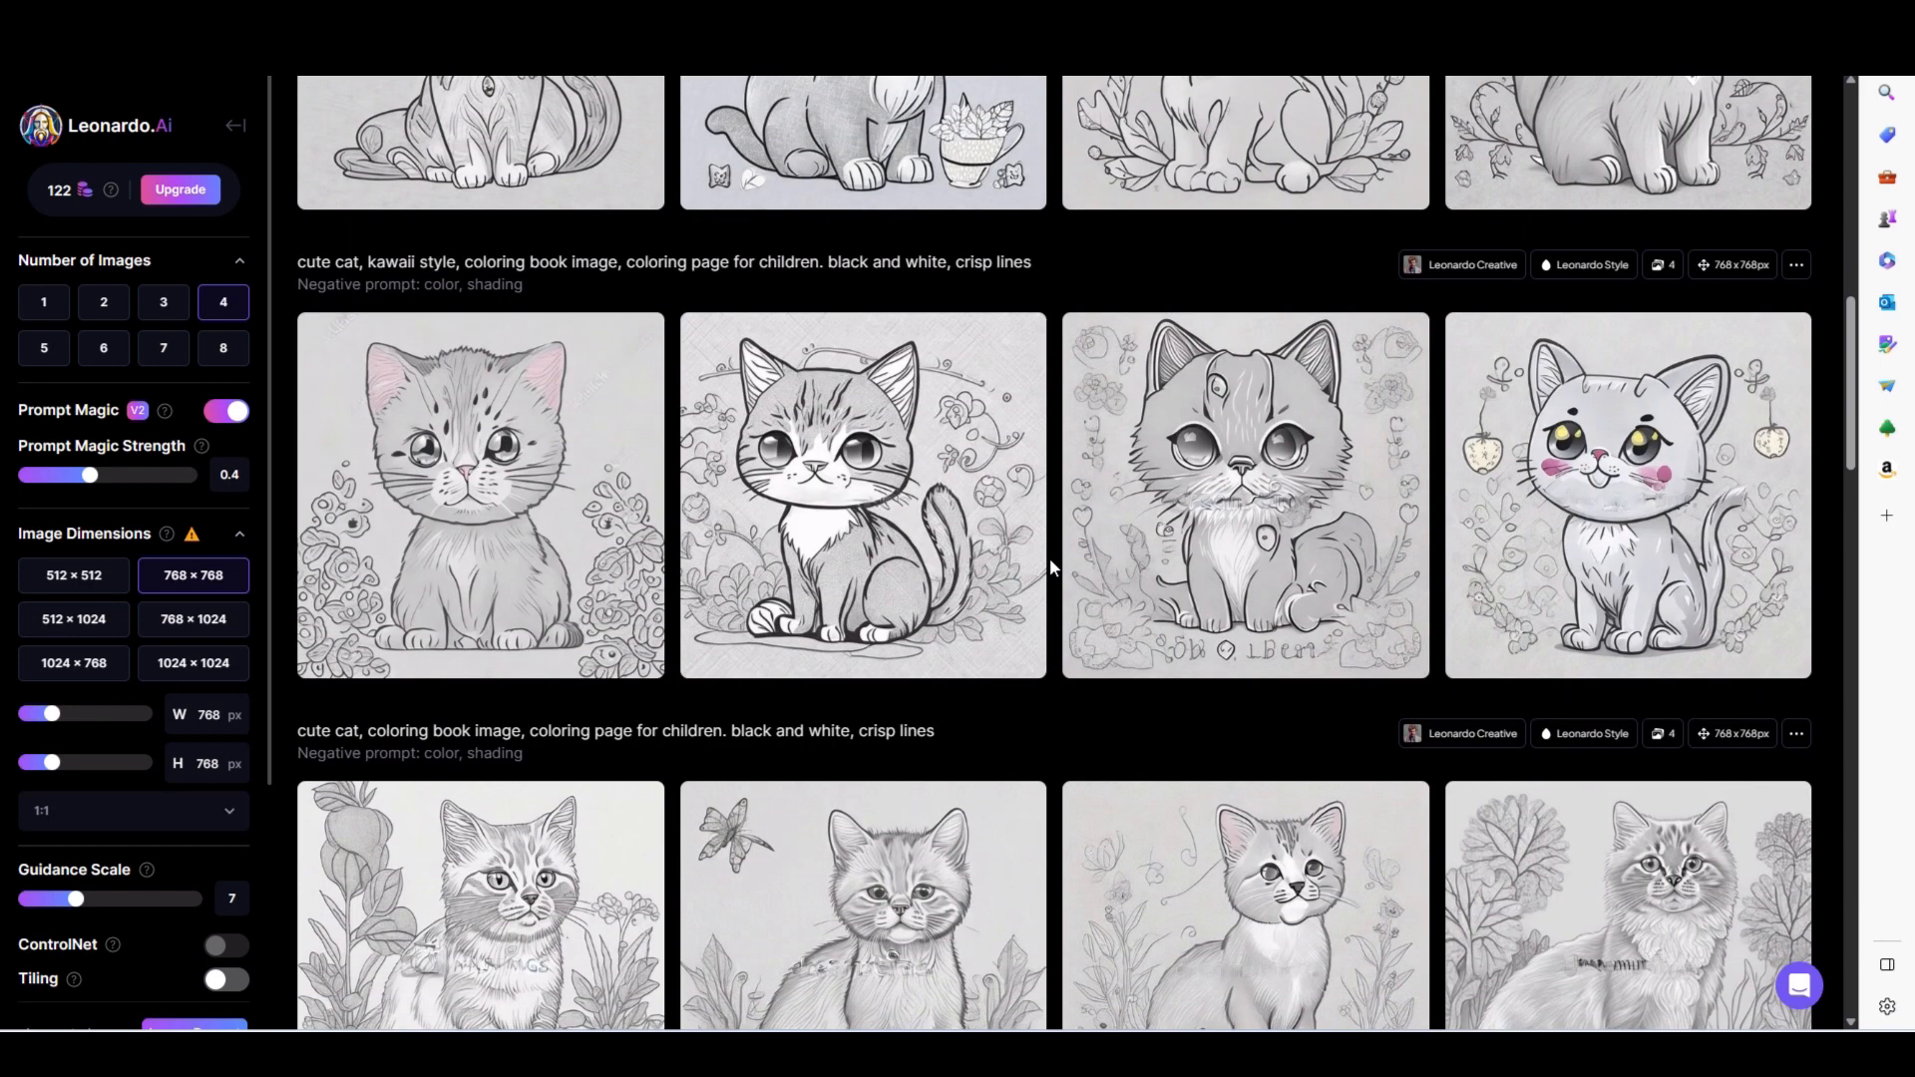
pyautogui.scroll(-2, 1052, 567)
pyautogui.scroll(-7, 1050, 569)
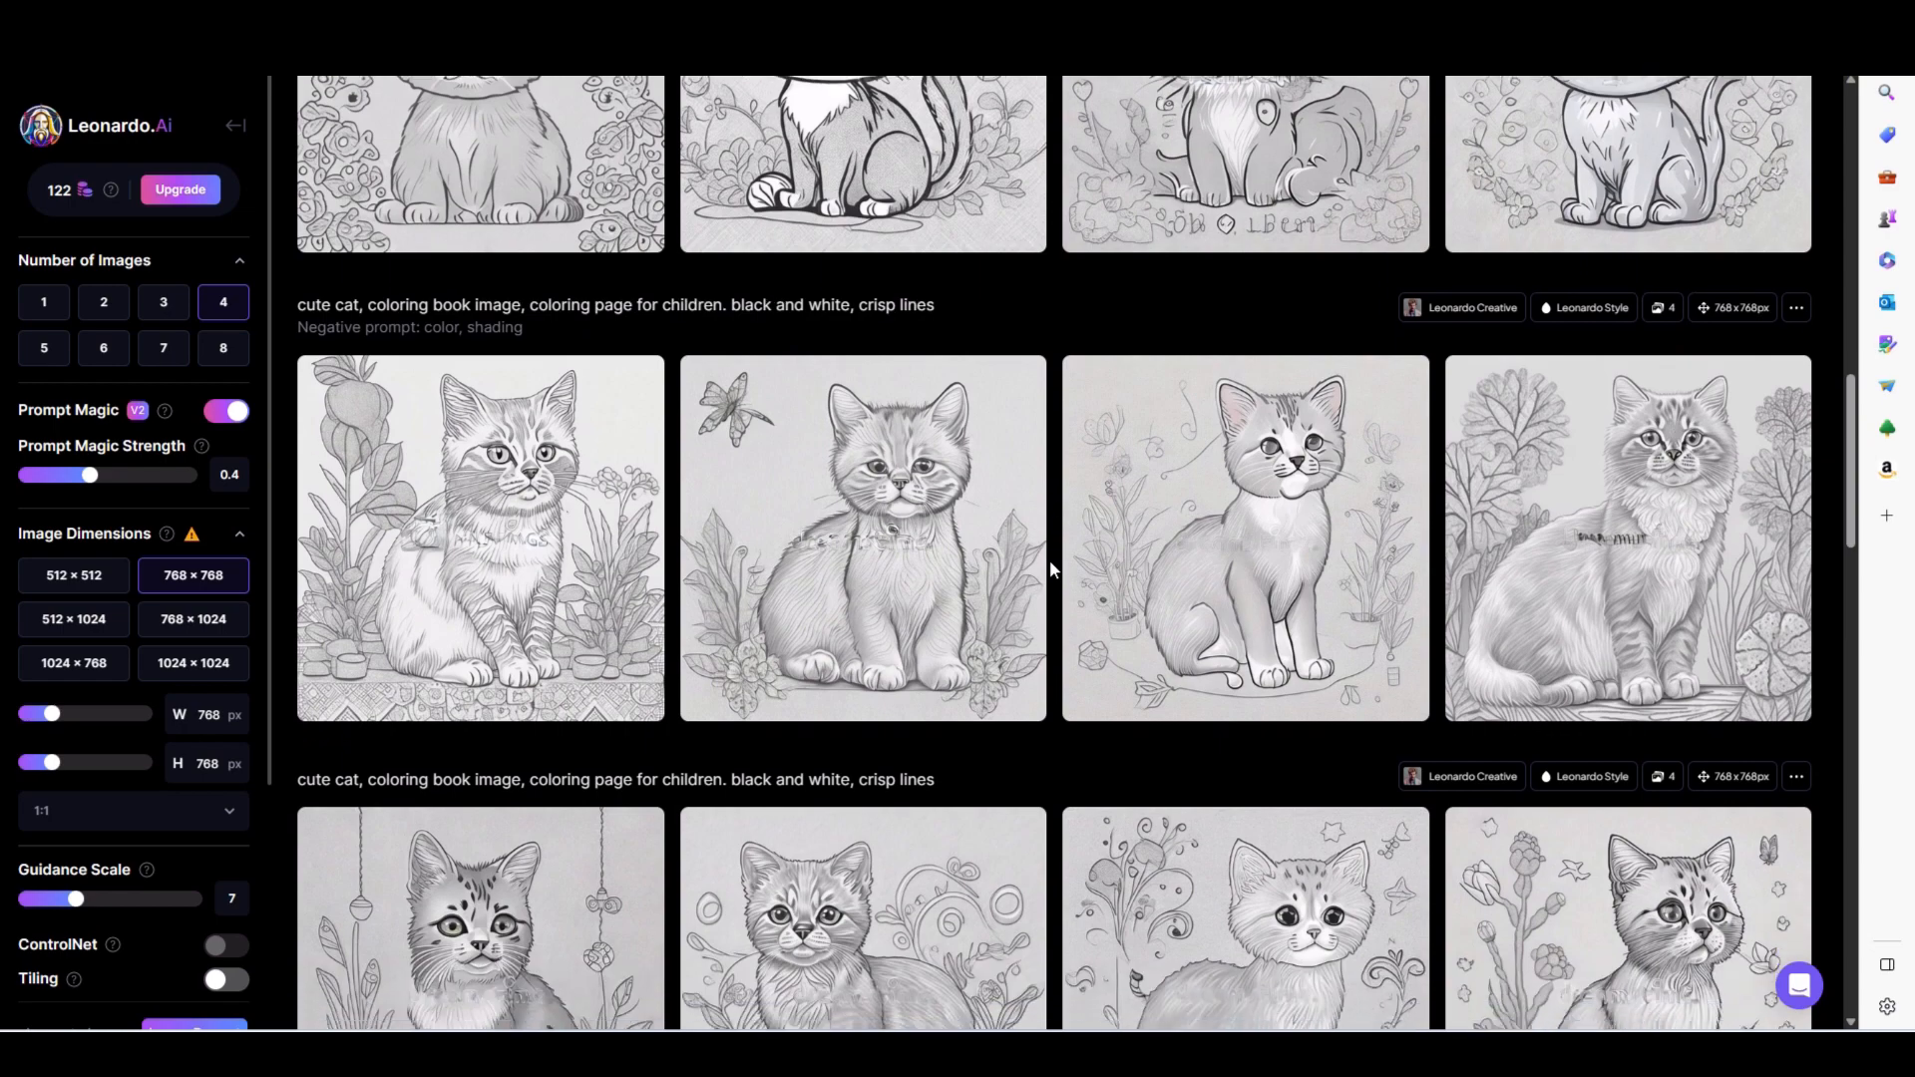
pyautogui.scroll(-2, 1050, 568)
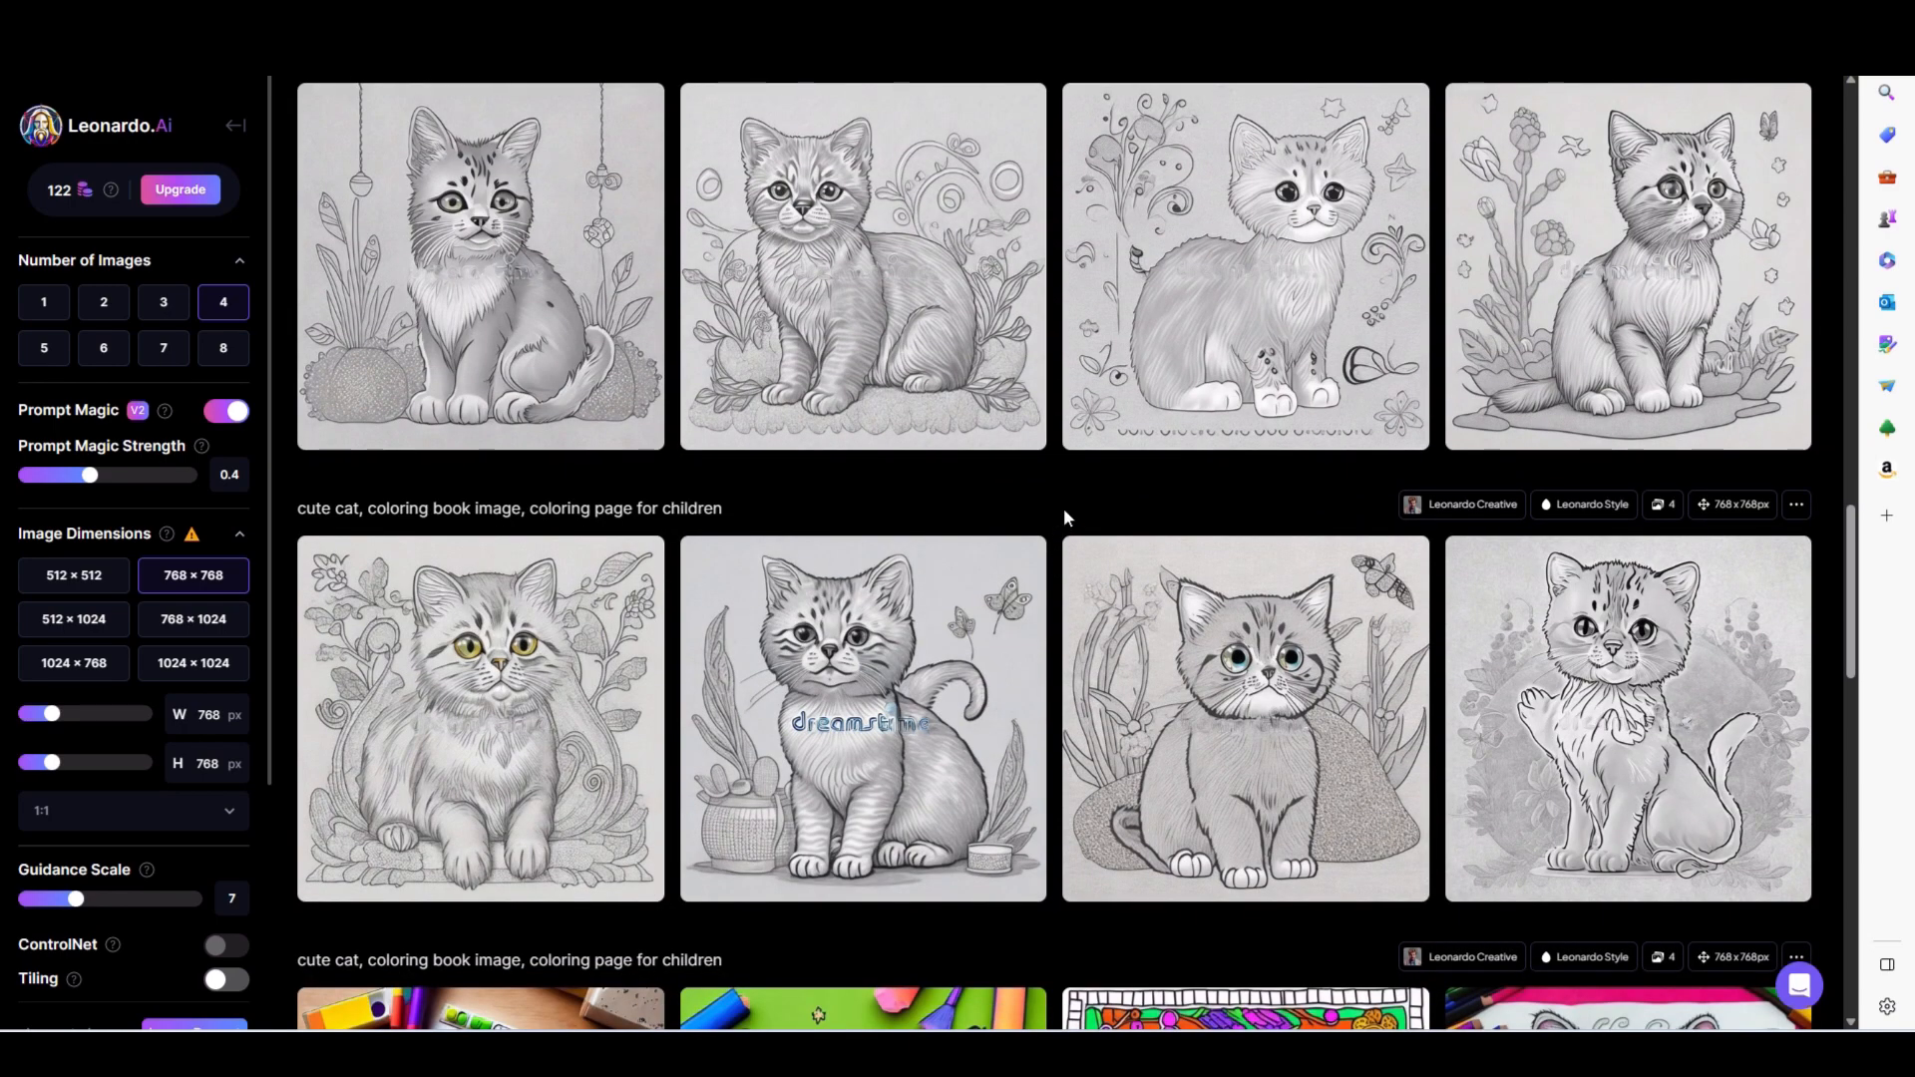
pyautogui.scroll(-3, 1059, 516)
pyautogui.scroll(3, 1059, 517)
pyautogui.scroll(3, 1029, 501)
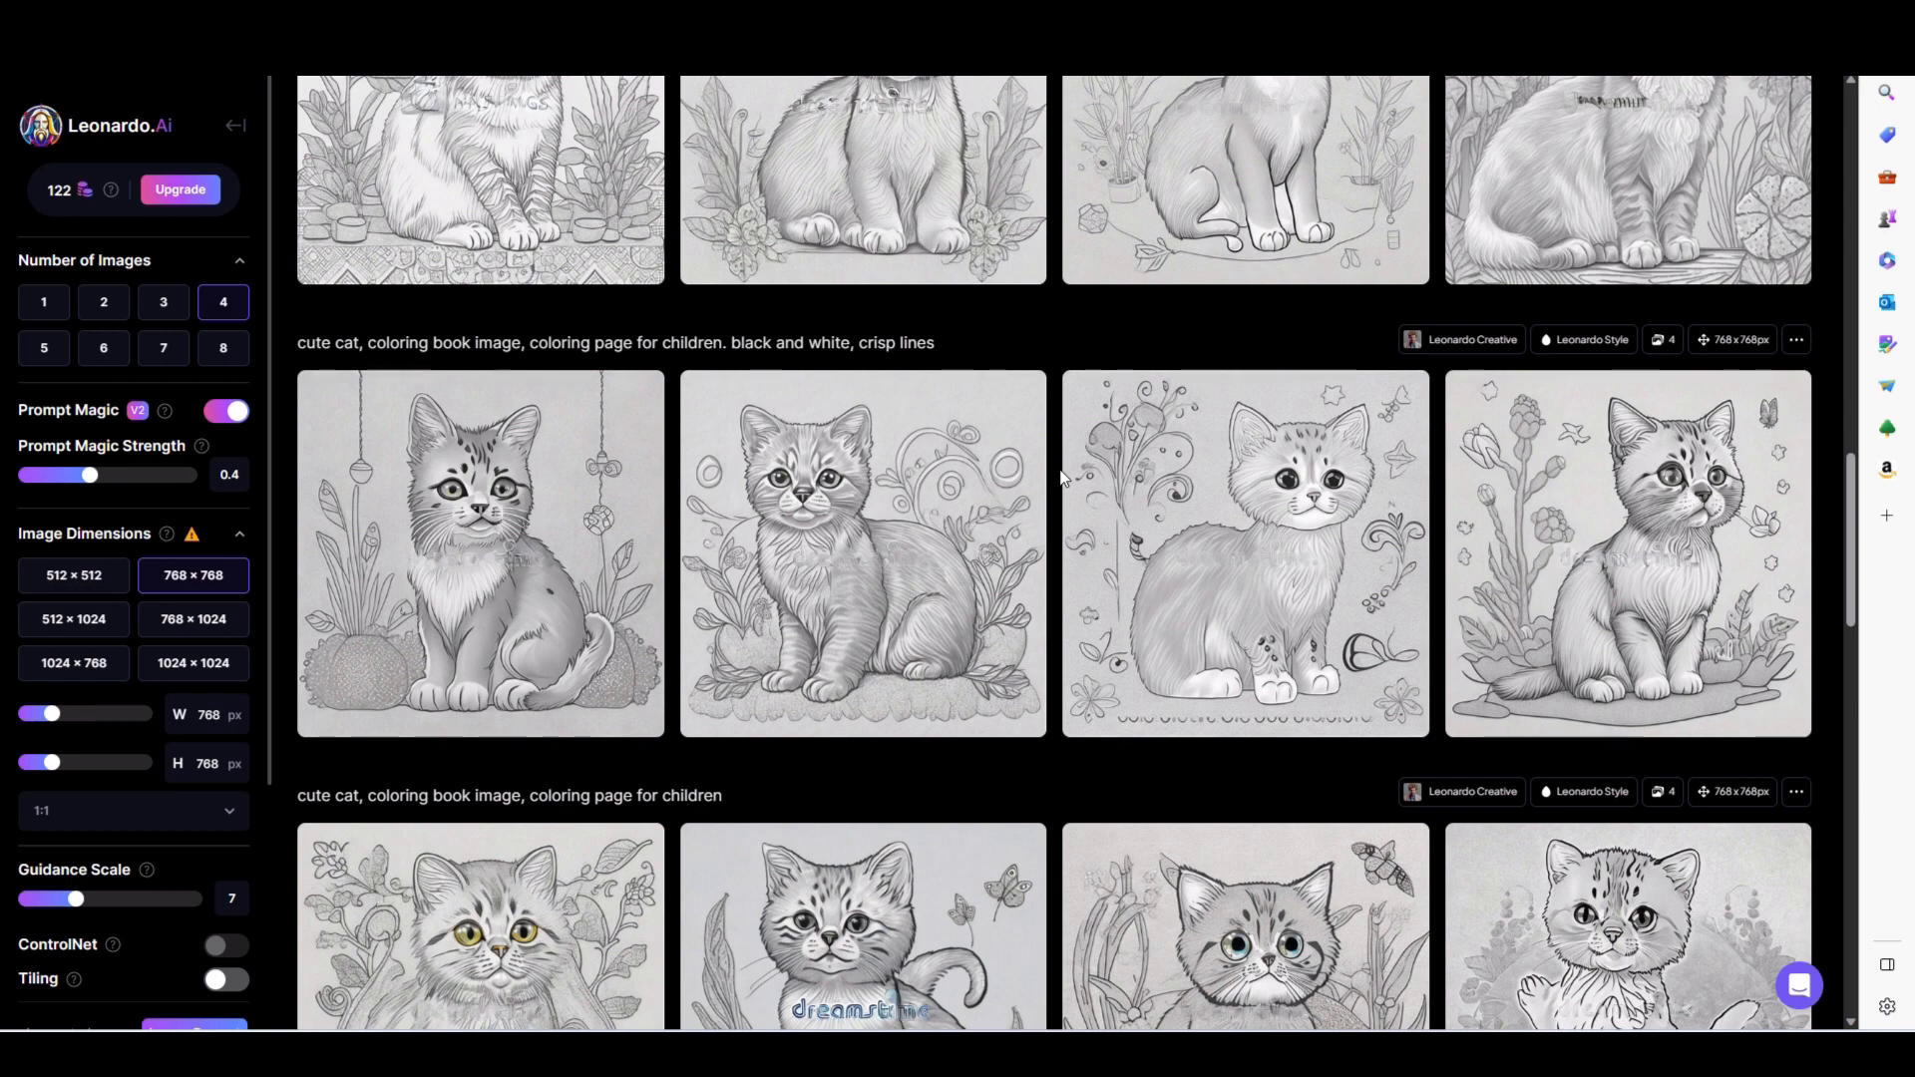
pyautogui.scroll(3, 1059, 471)
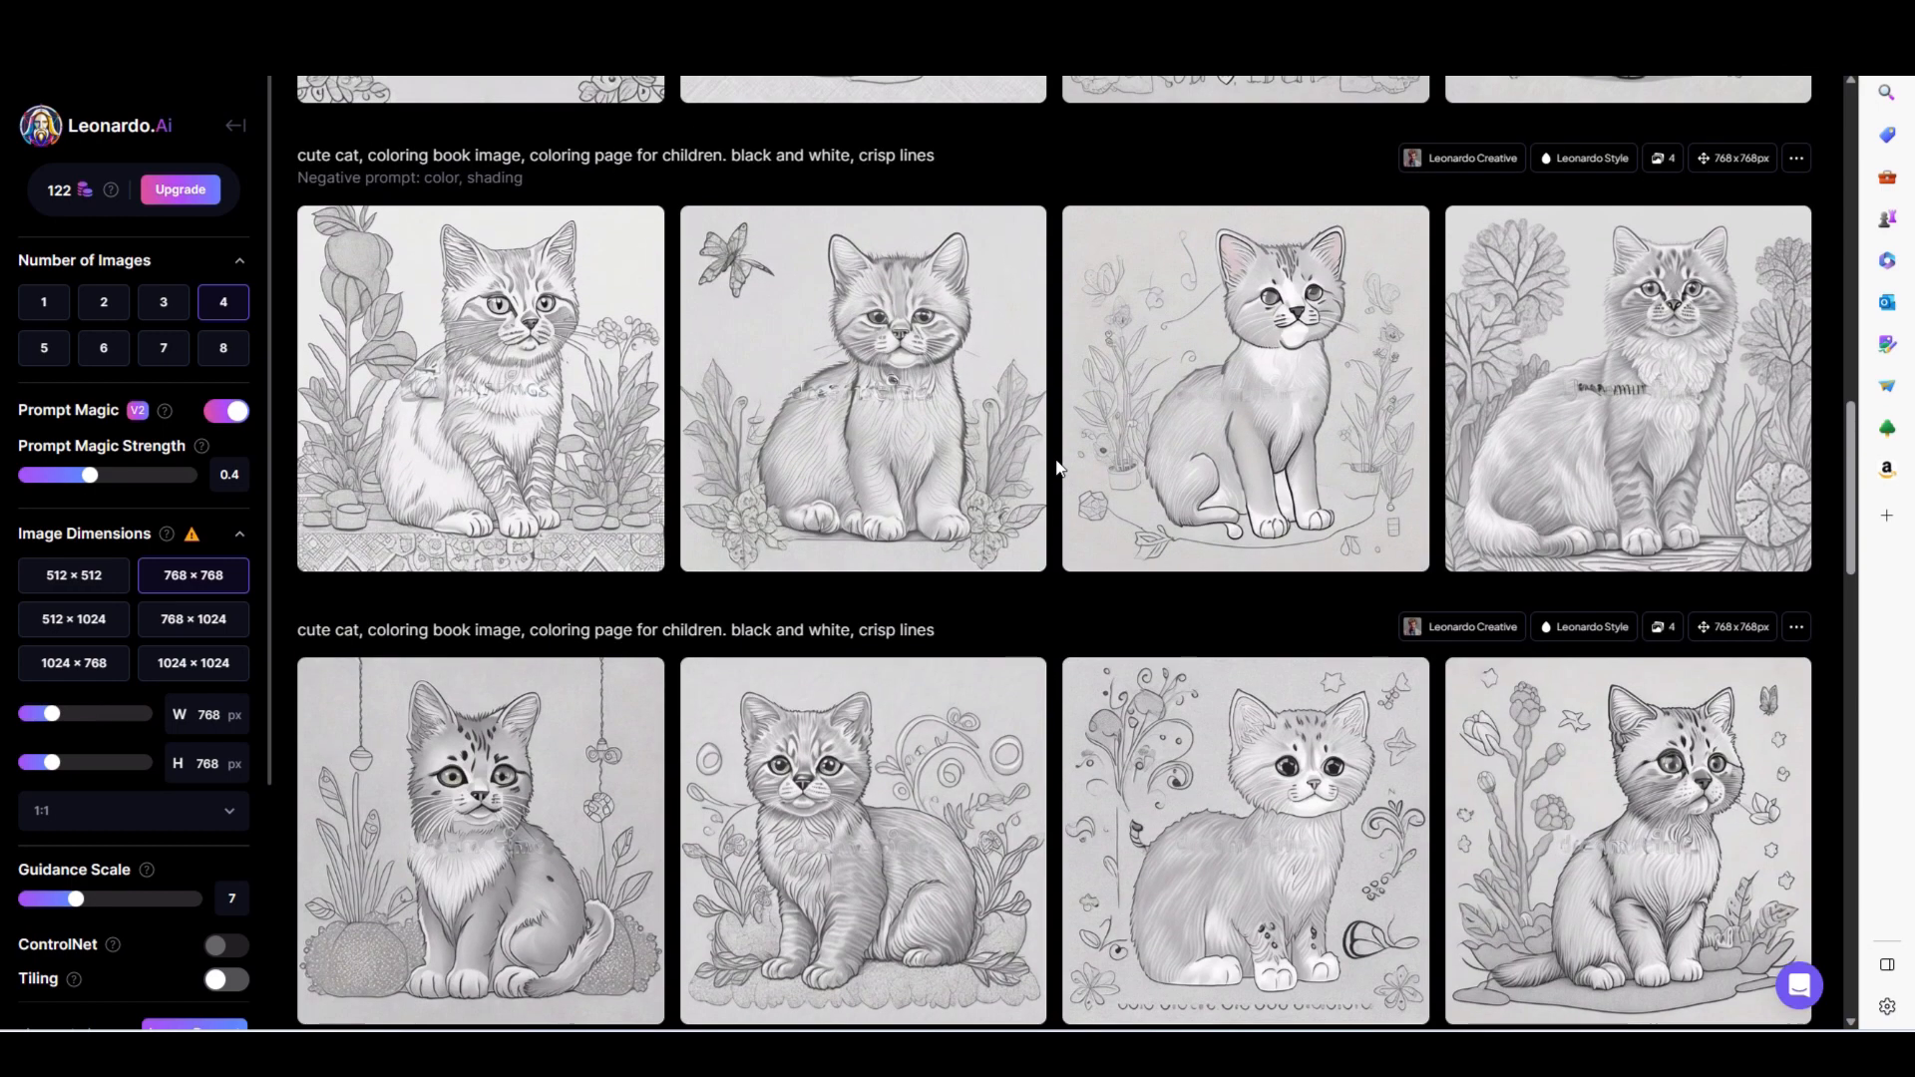
pyautogui.scroll(2, 1059, 468)
pyautogui.scroll(2, 1059, 468)
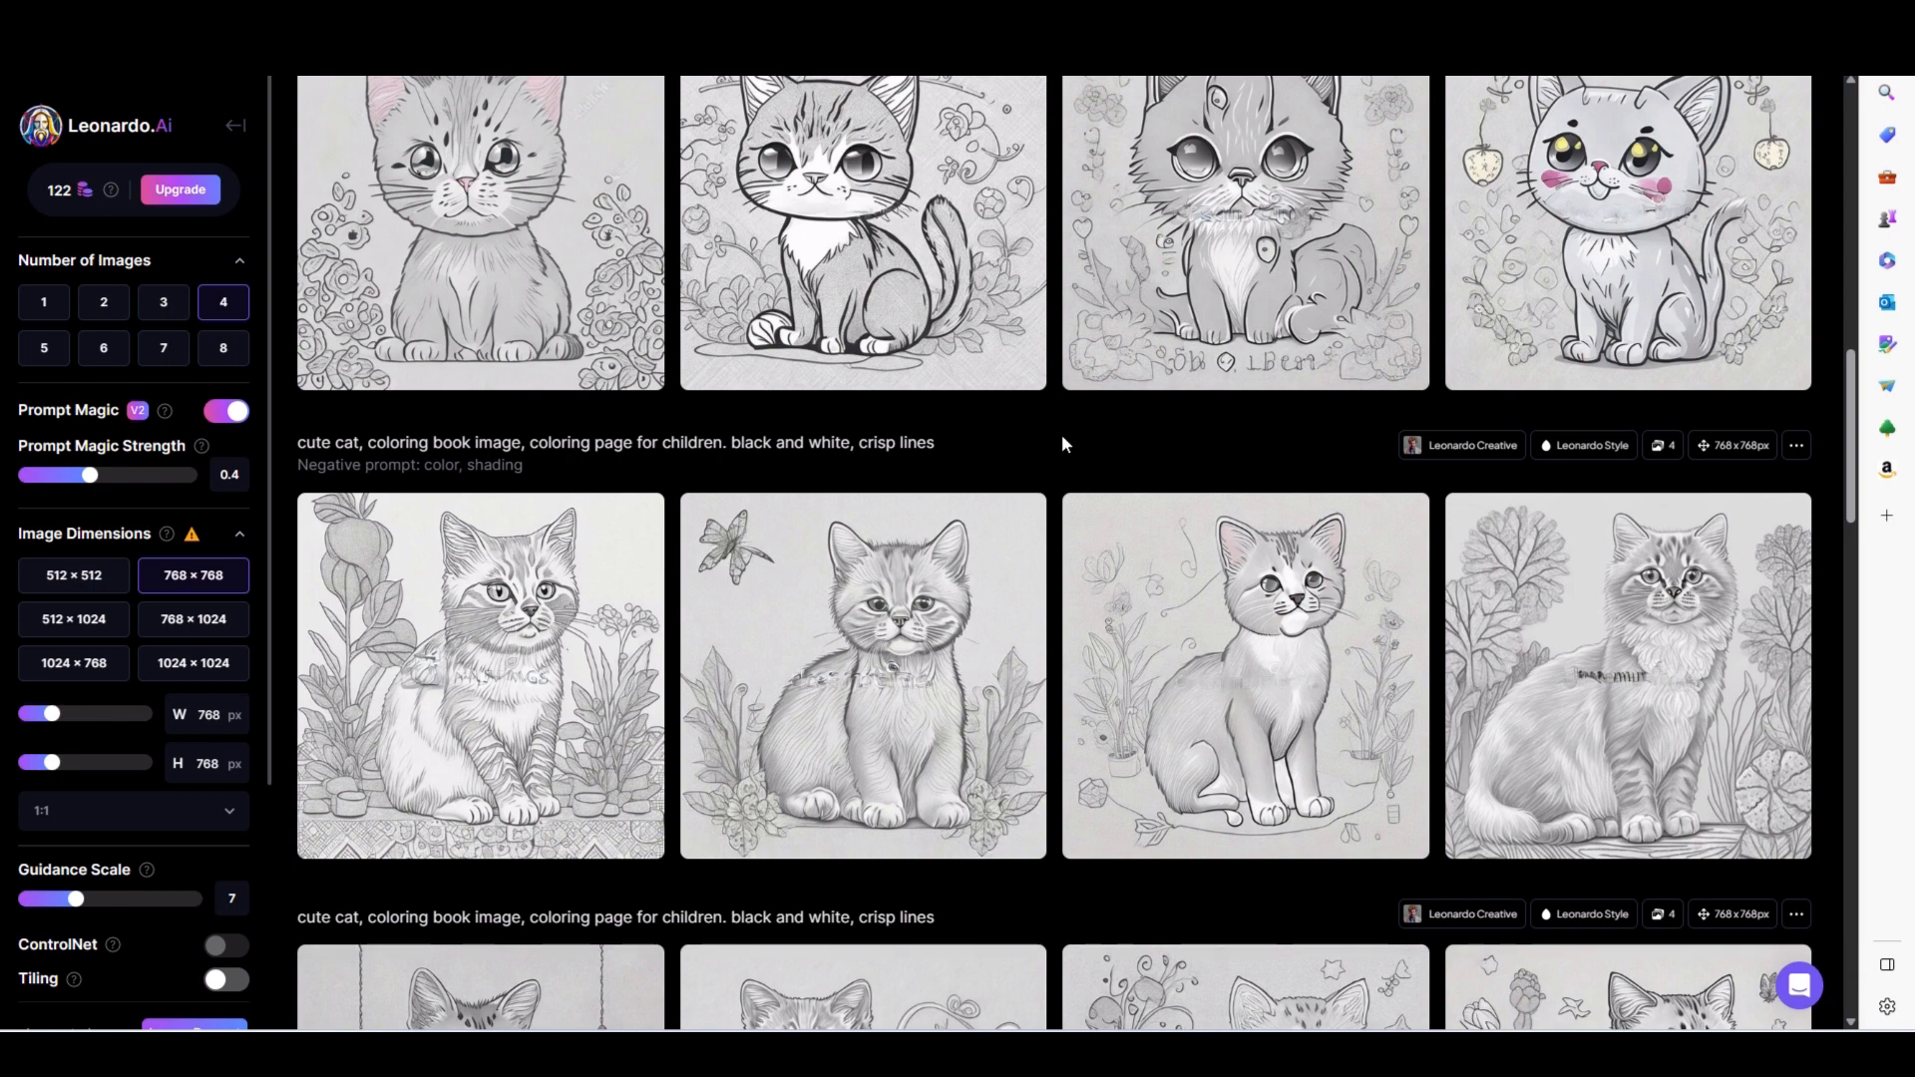
pyautogui.scroll(2, 1061, 434)
pyautogui.scroll(2, 1063, 439)
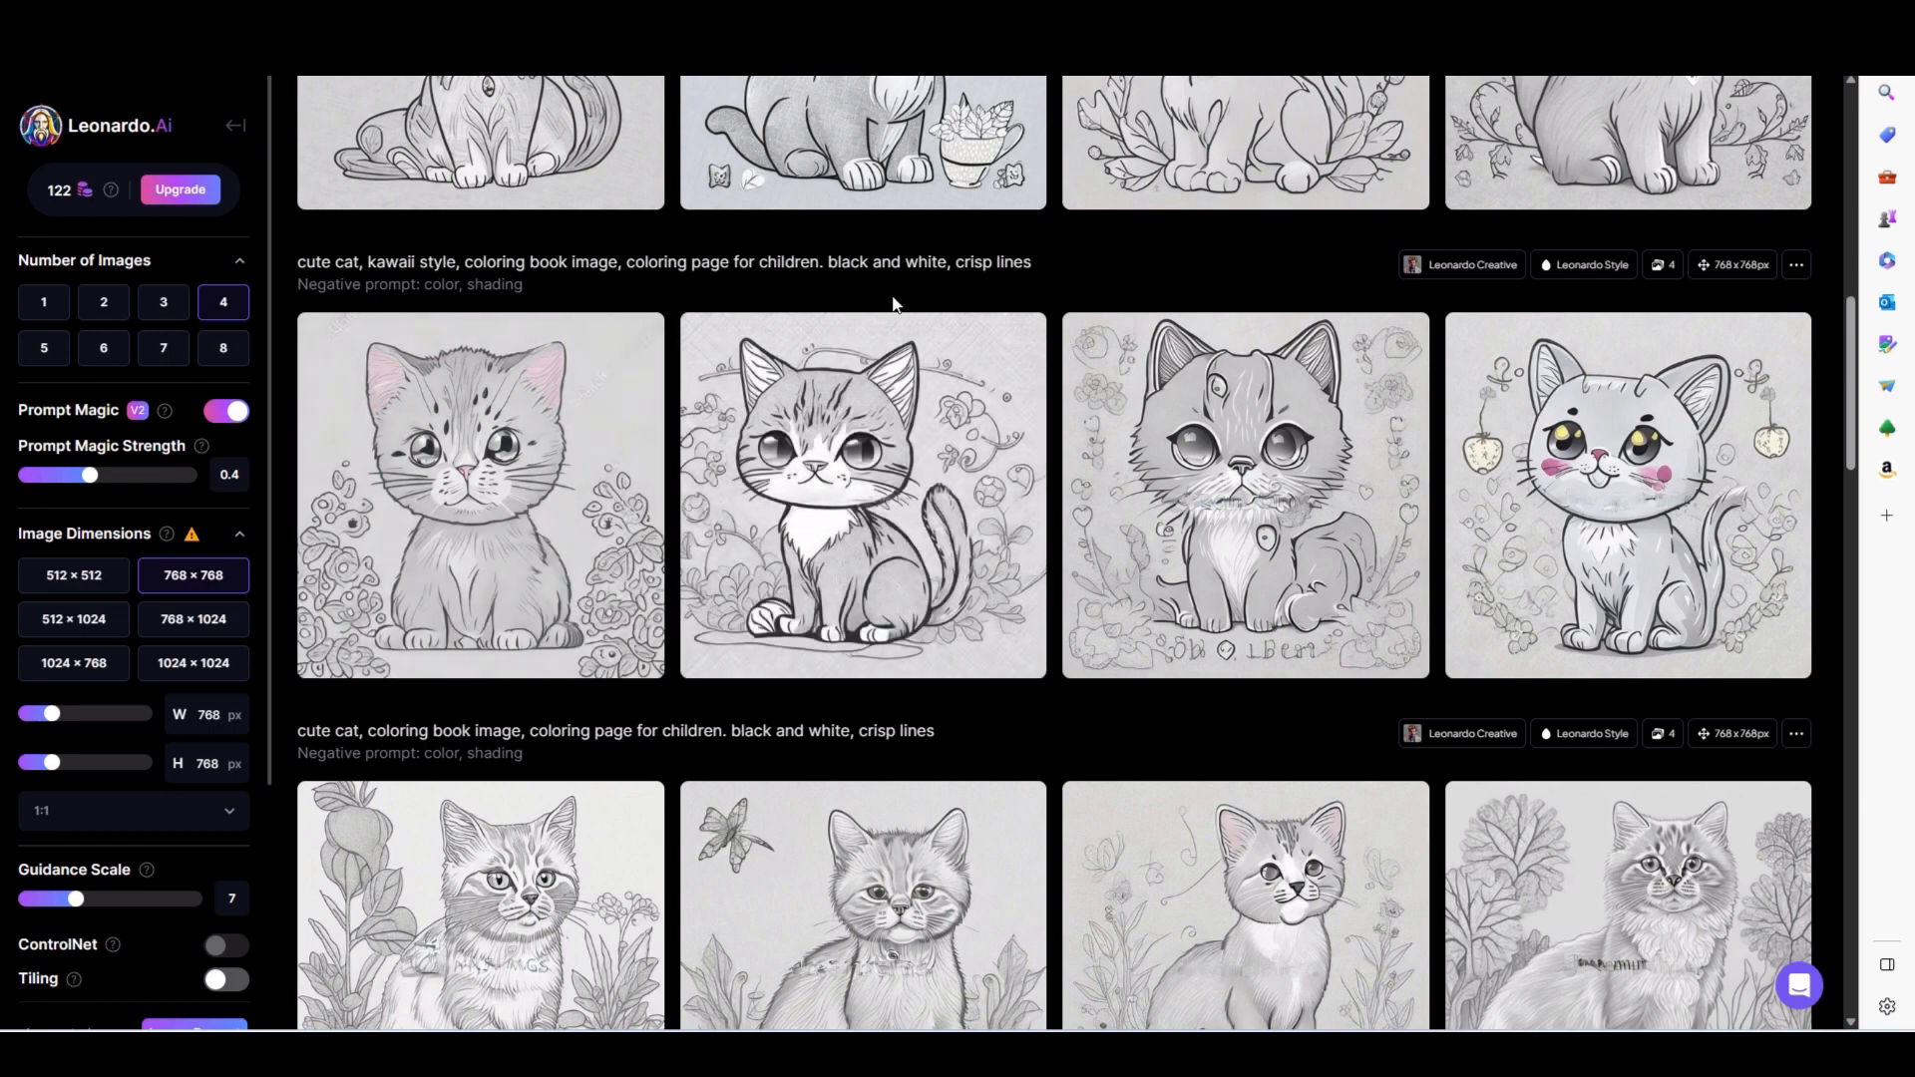
pyautogui.scroll(5, 897, 304)
pyautogui.scroll(5, 1068, 332)
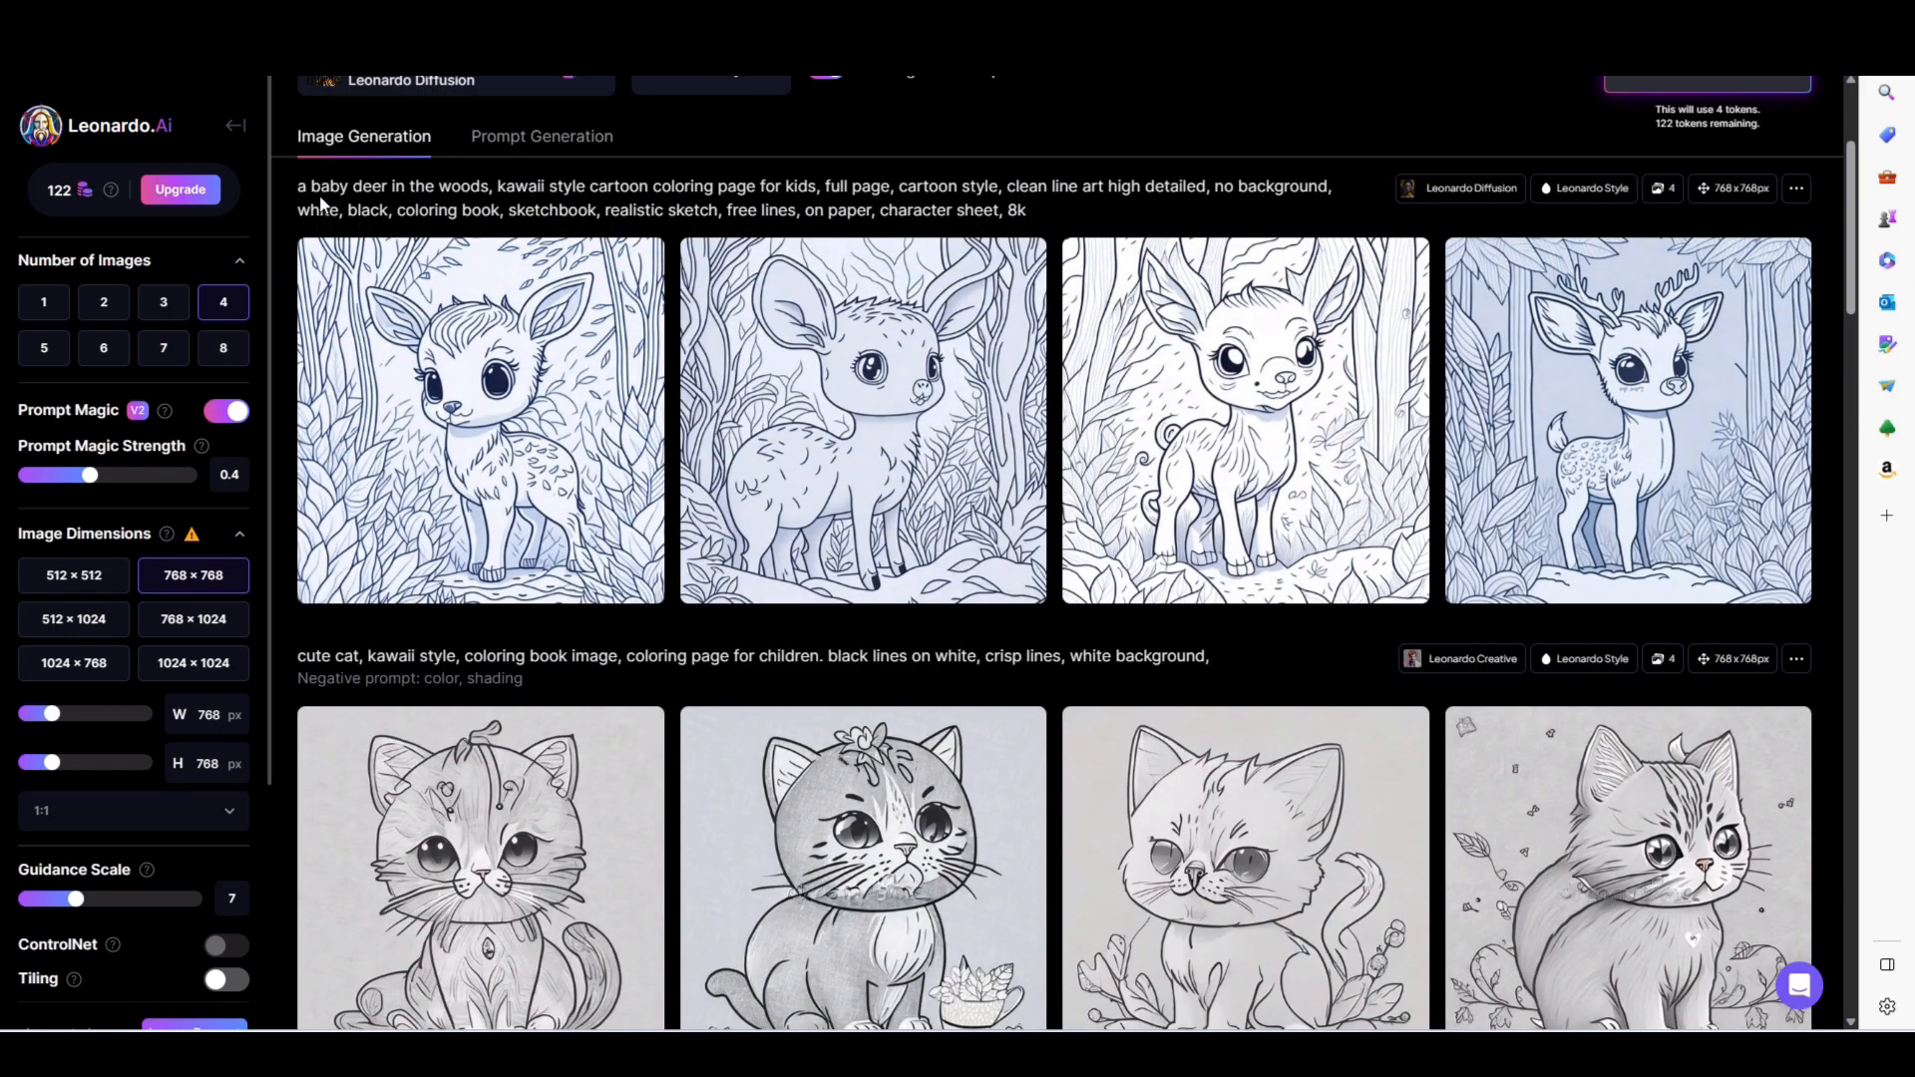
# - Replace "baby deer in the woods" in the prompt with "cute kitten in a basket" and generate the images
pyautogui.scroll(2, 438, 217)
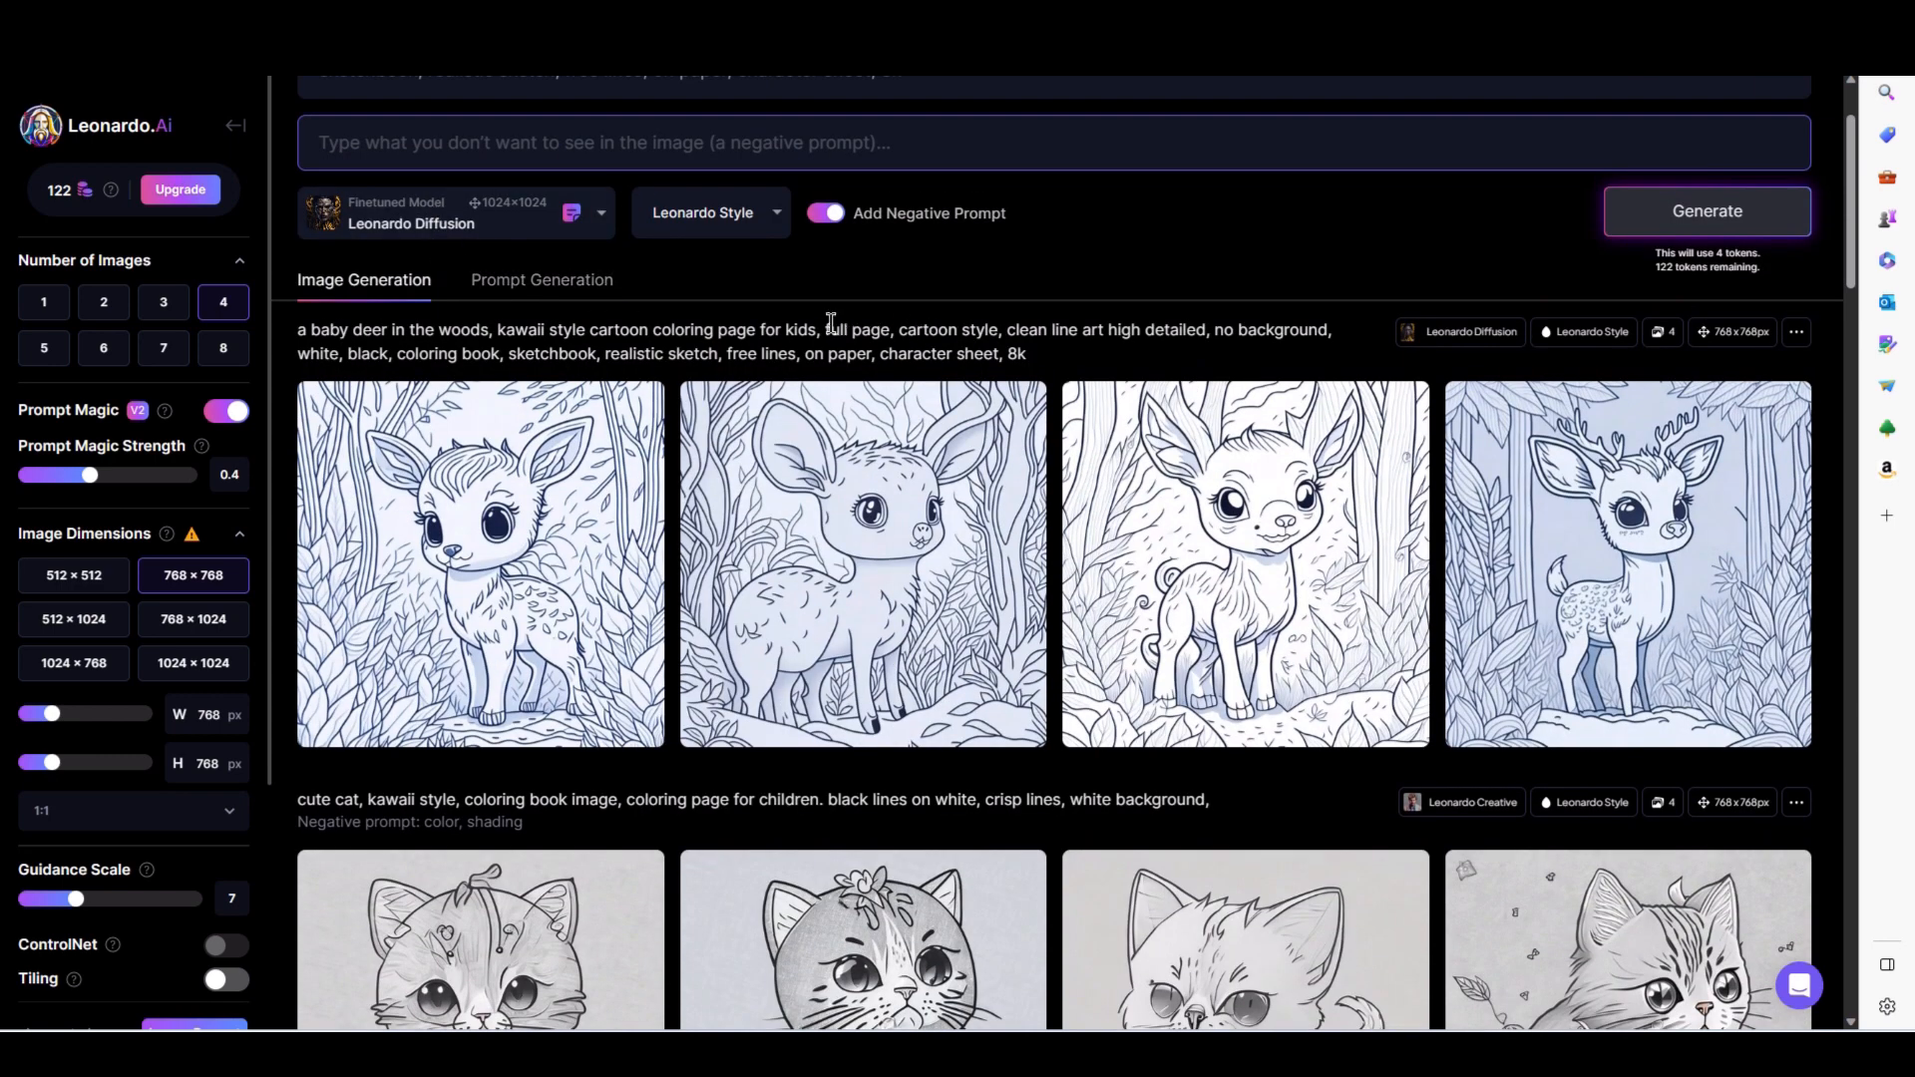
pyautogui.scroll(2, 773, 324)
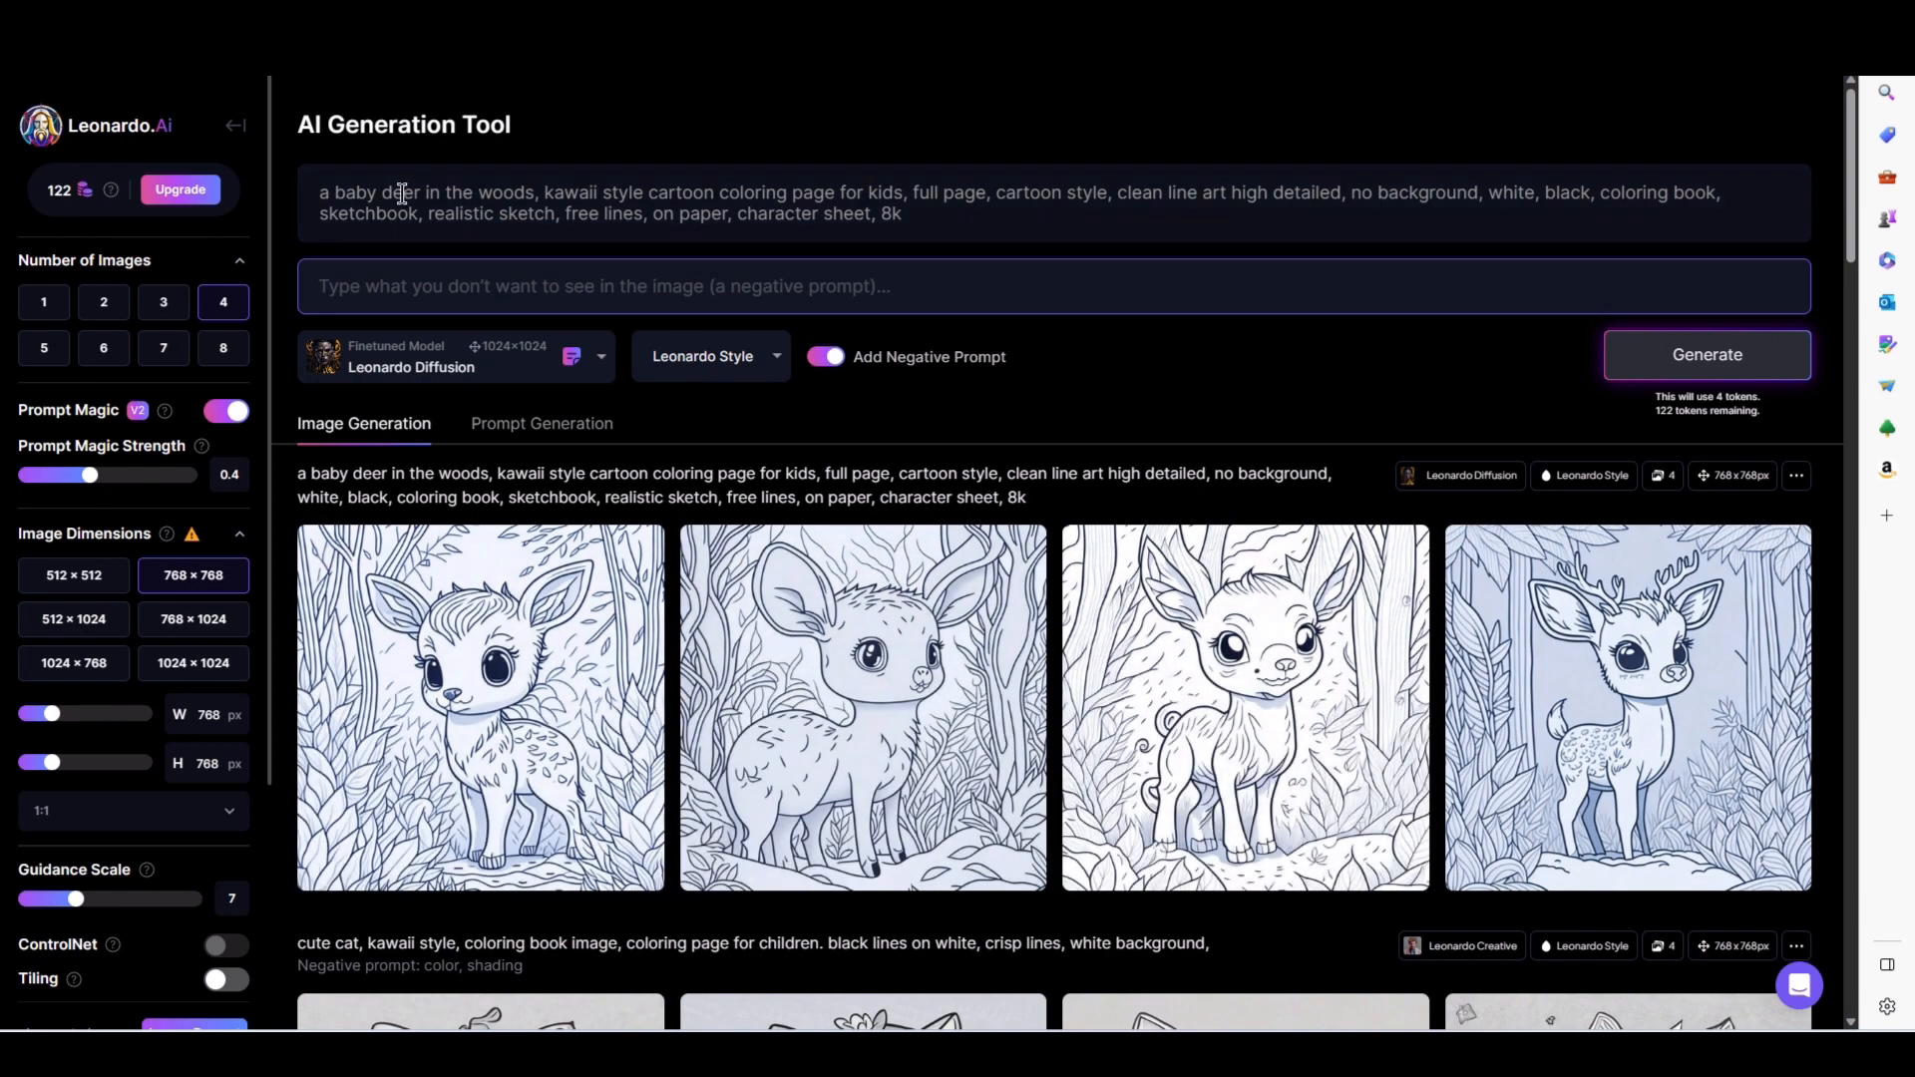
pyautogui.click(531, 192)
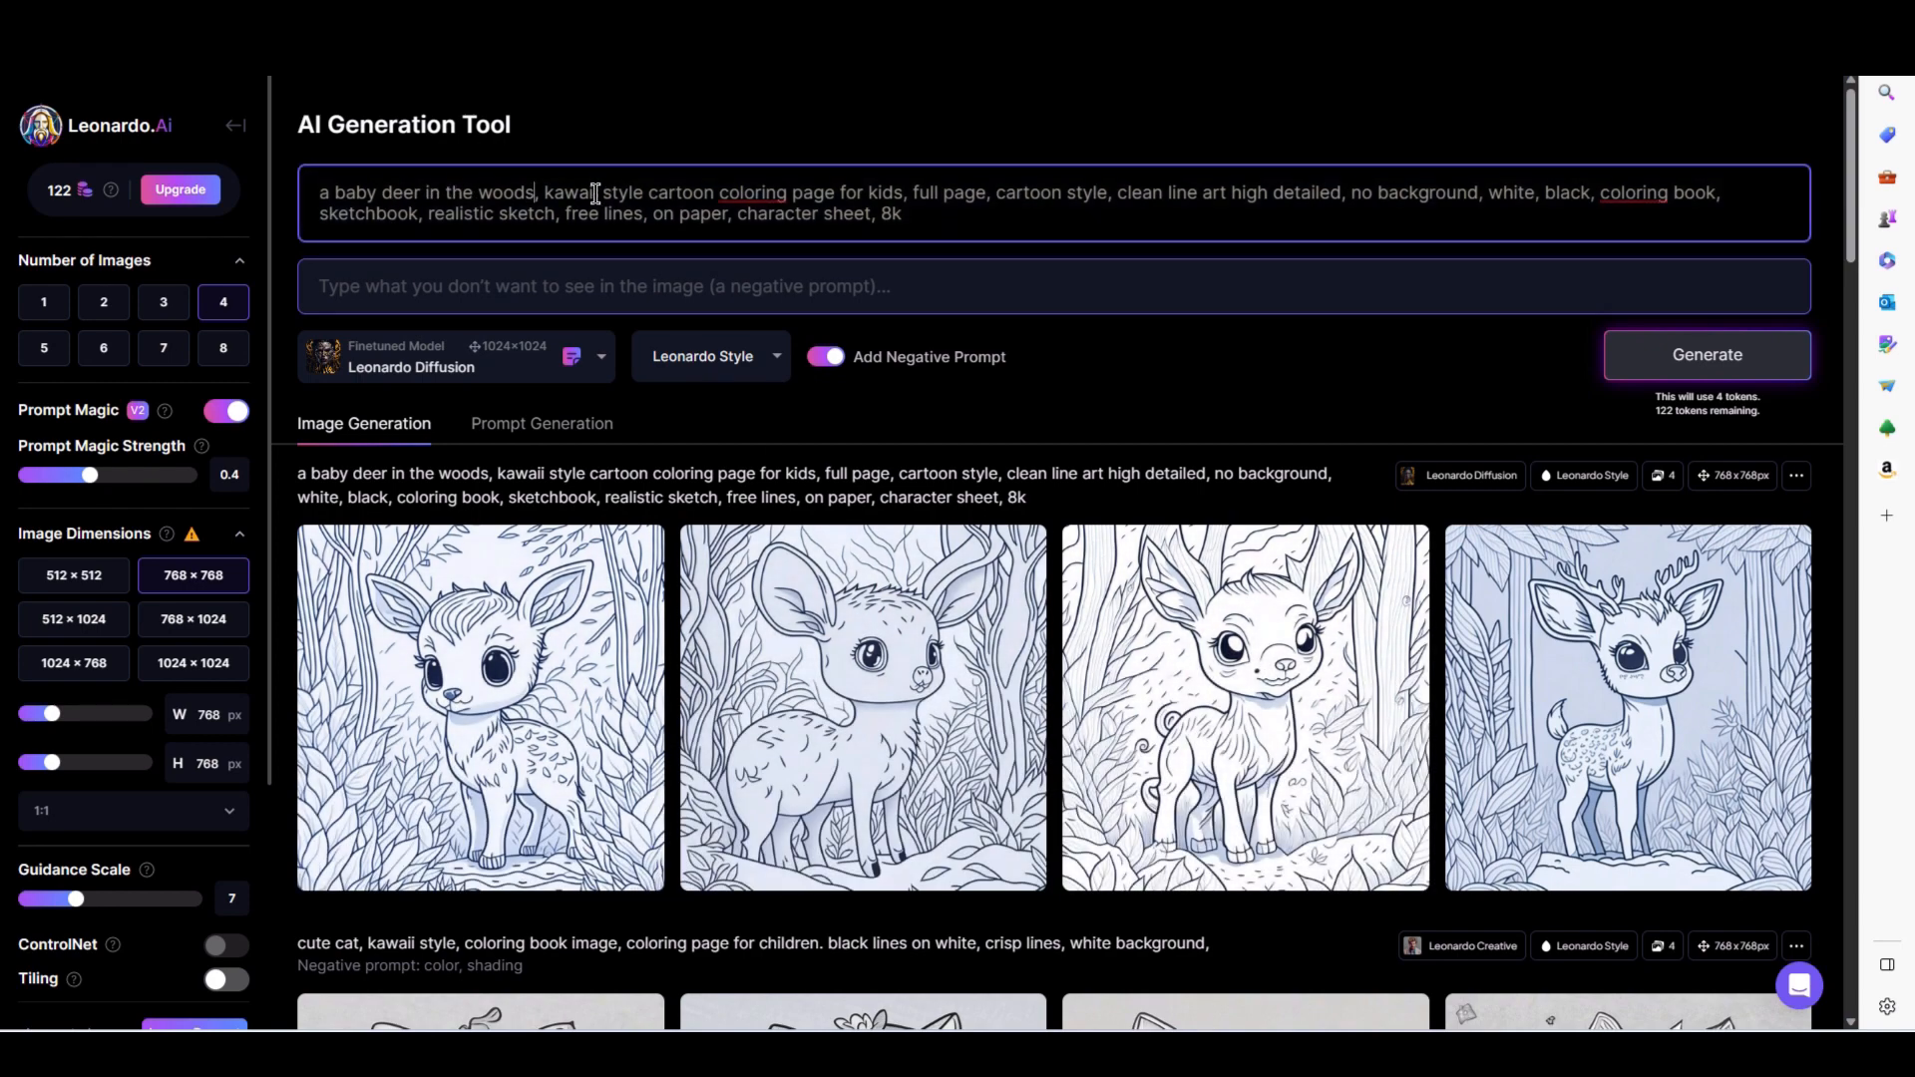
pyautogui.press('BackSpace')
pyautogui.press('BackSpace')
pyautogui.press('BackSpace')
pyautogui.press('BackSpace')
pyautogui.press('BackSpace')
pyautogui.press('BackSpace')
pyautogui.press('BackSpace')
pyautogui.press('BackSpace')
pyautogui.press('BackSpace')
pyautogui.press('BackSpace')
pyautogui.press('BackSpace')
pyautogui.press('BackSpace')
pyautogui.press('BackSpace')
pyautogui.press('BackSpace')
pyautogui.press('BackSpace')
pyautogui.press('BackSpace')
pyautogui.press('BackSpace')
pyautogui.press('BackSpace')
pyautogui.press('BackSpace')
pyautogui.press('BackSpace')
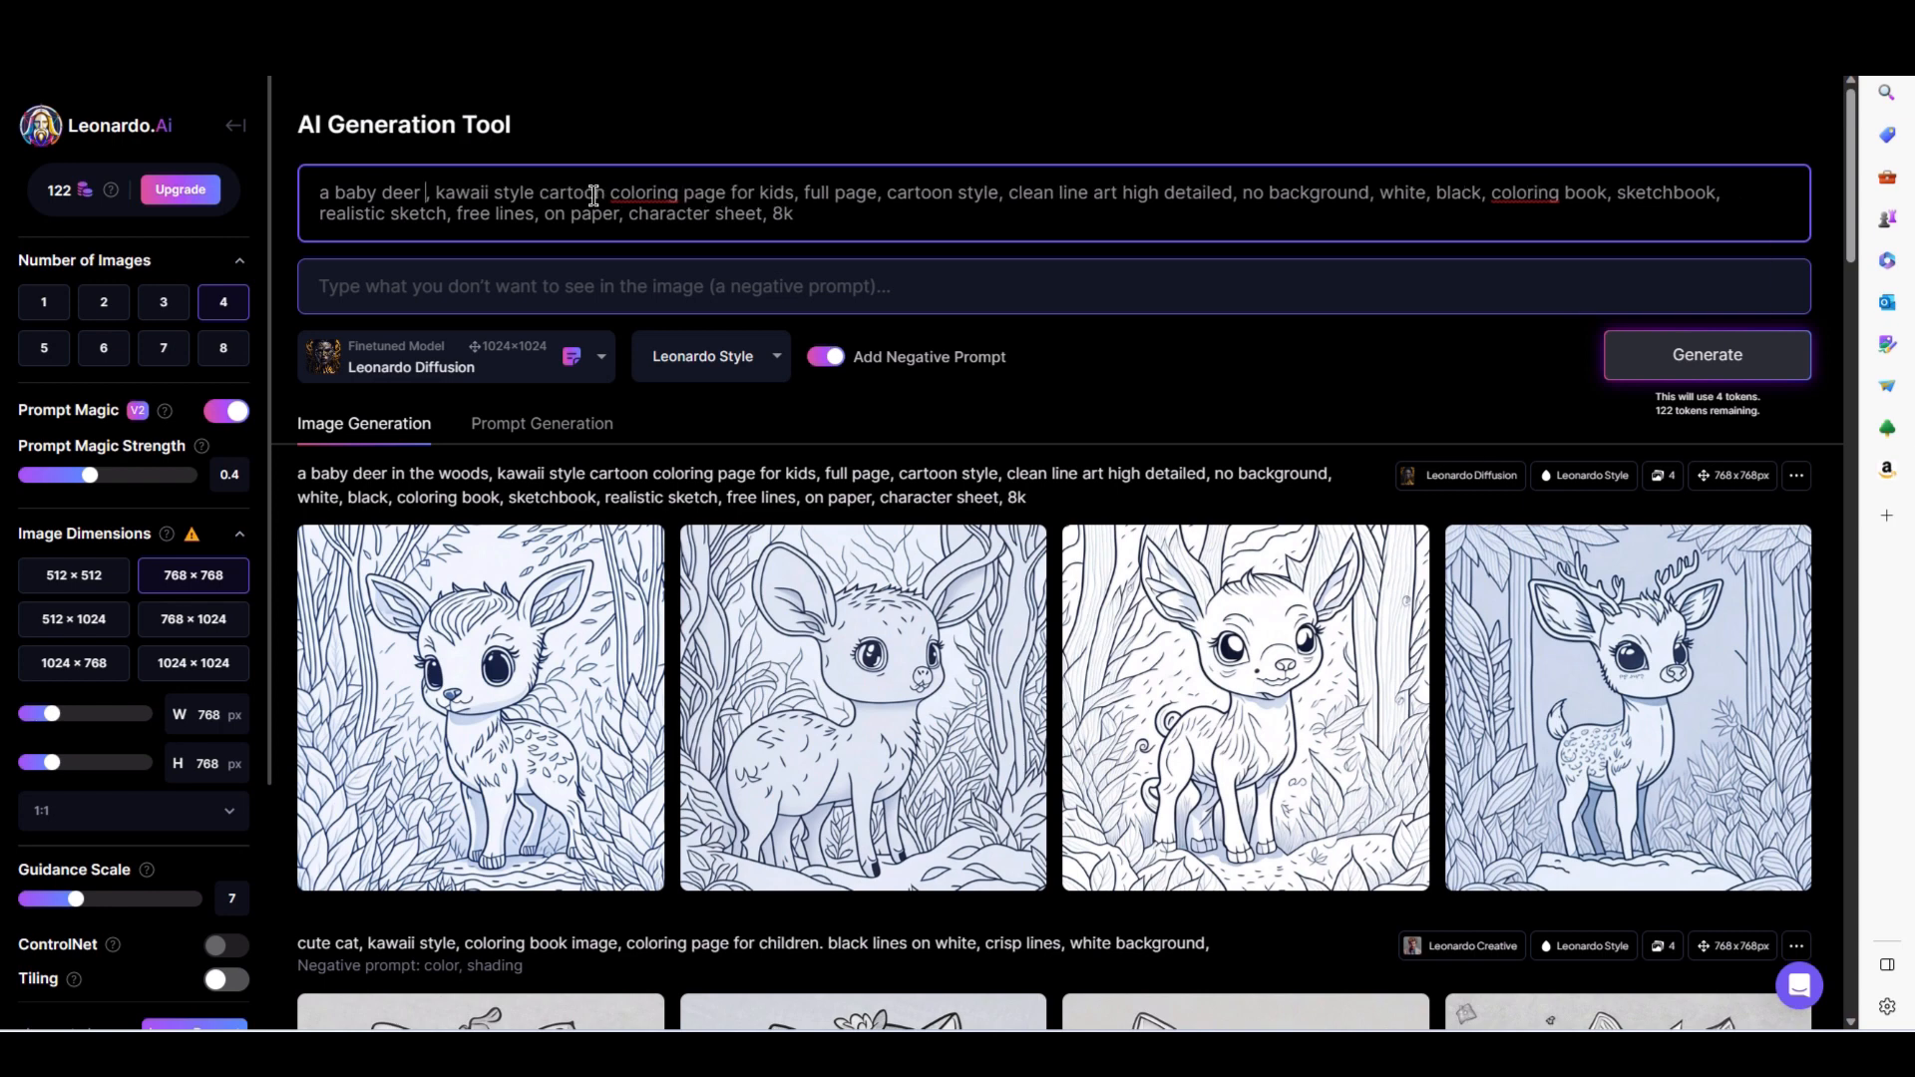
pyautogui.write('cute kitten')
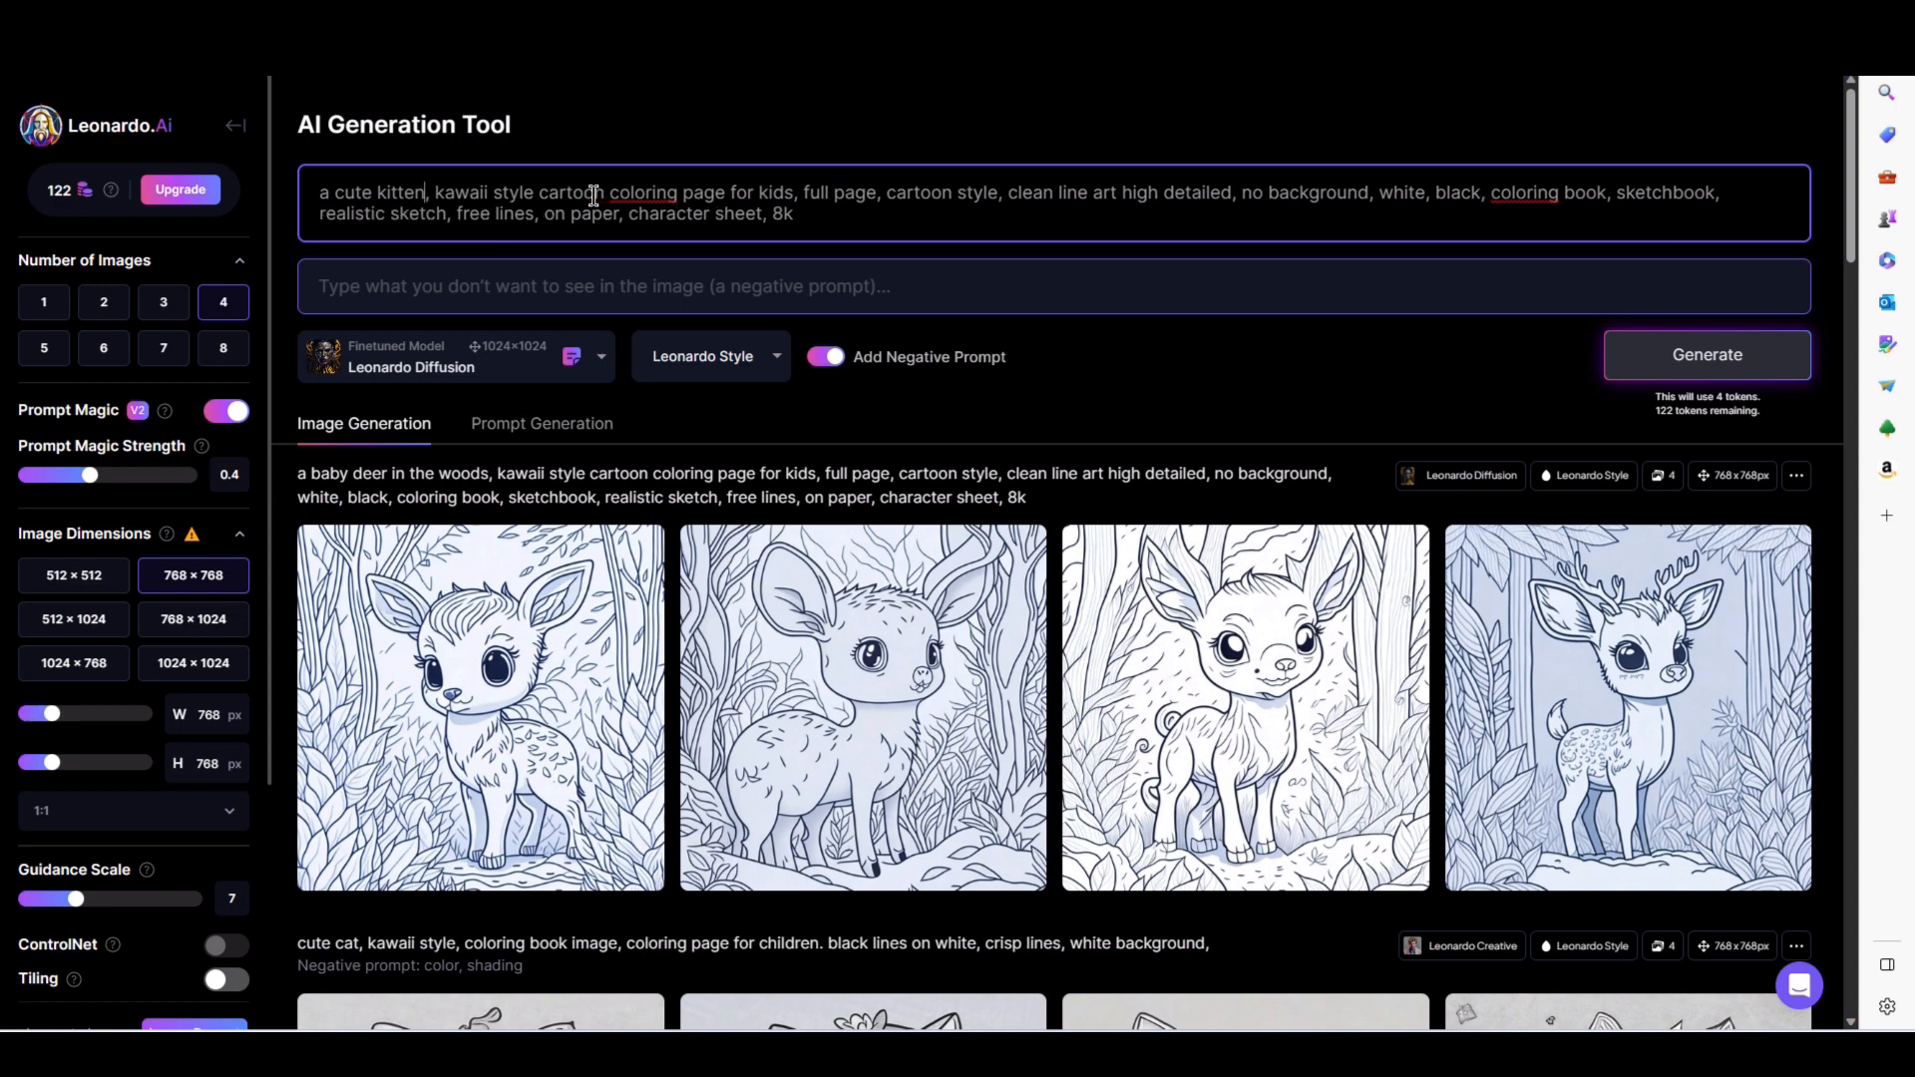
pyautogui.write(' in a bas')
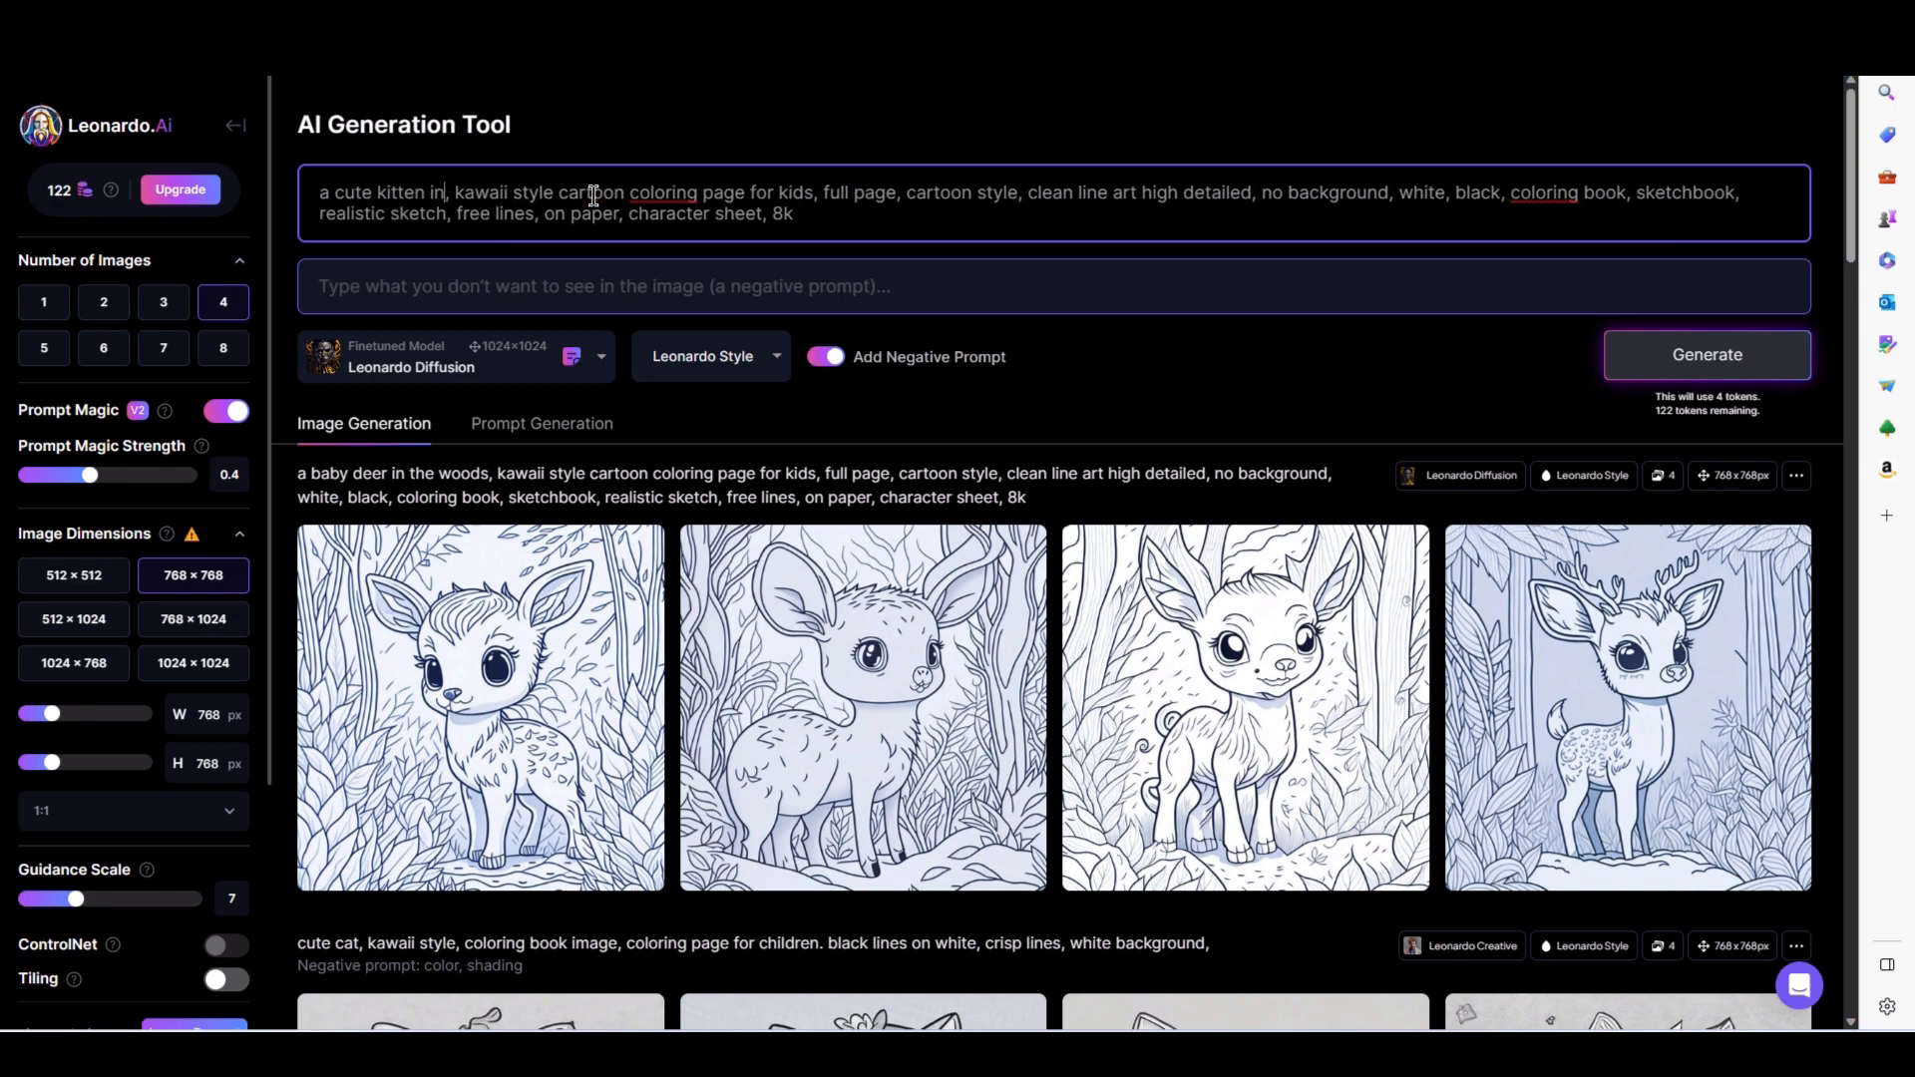
pyautogui.write('ket')
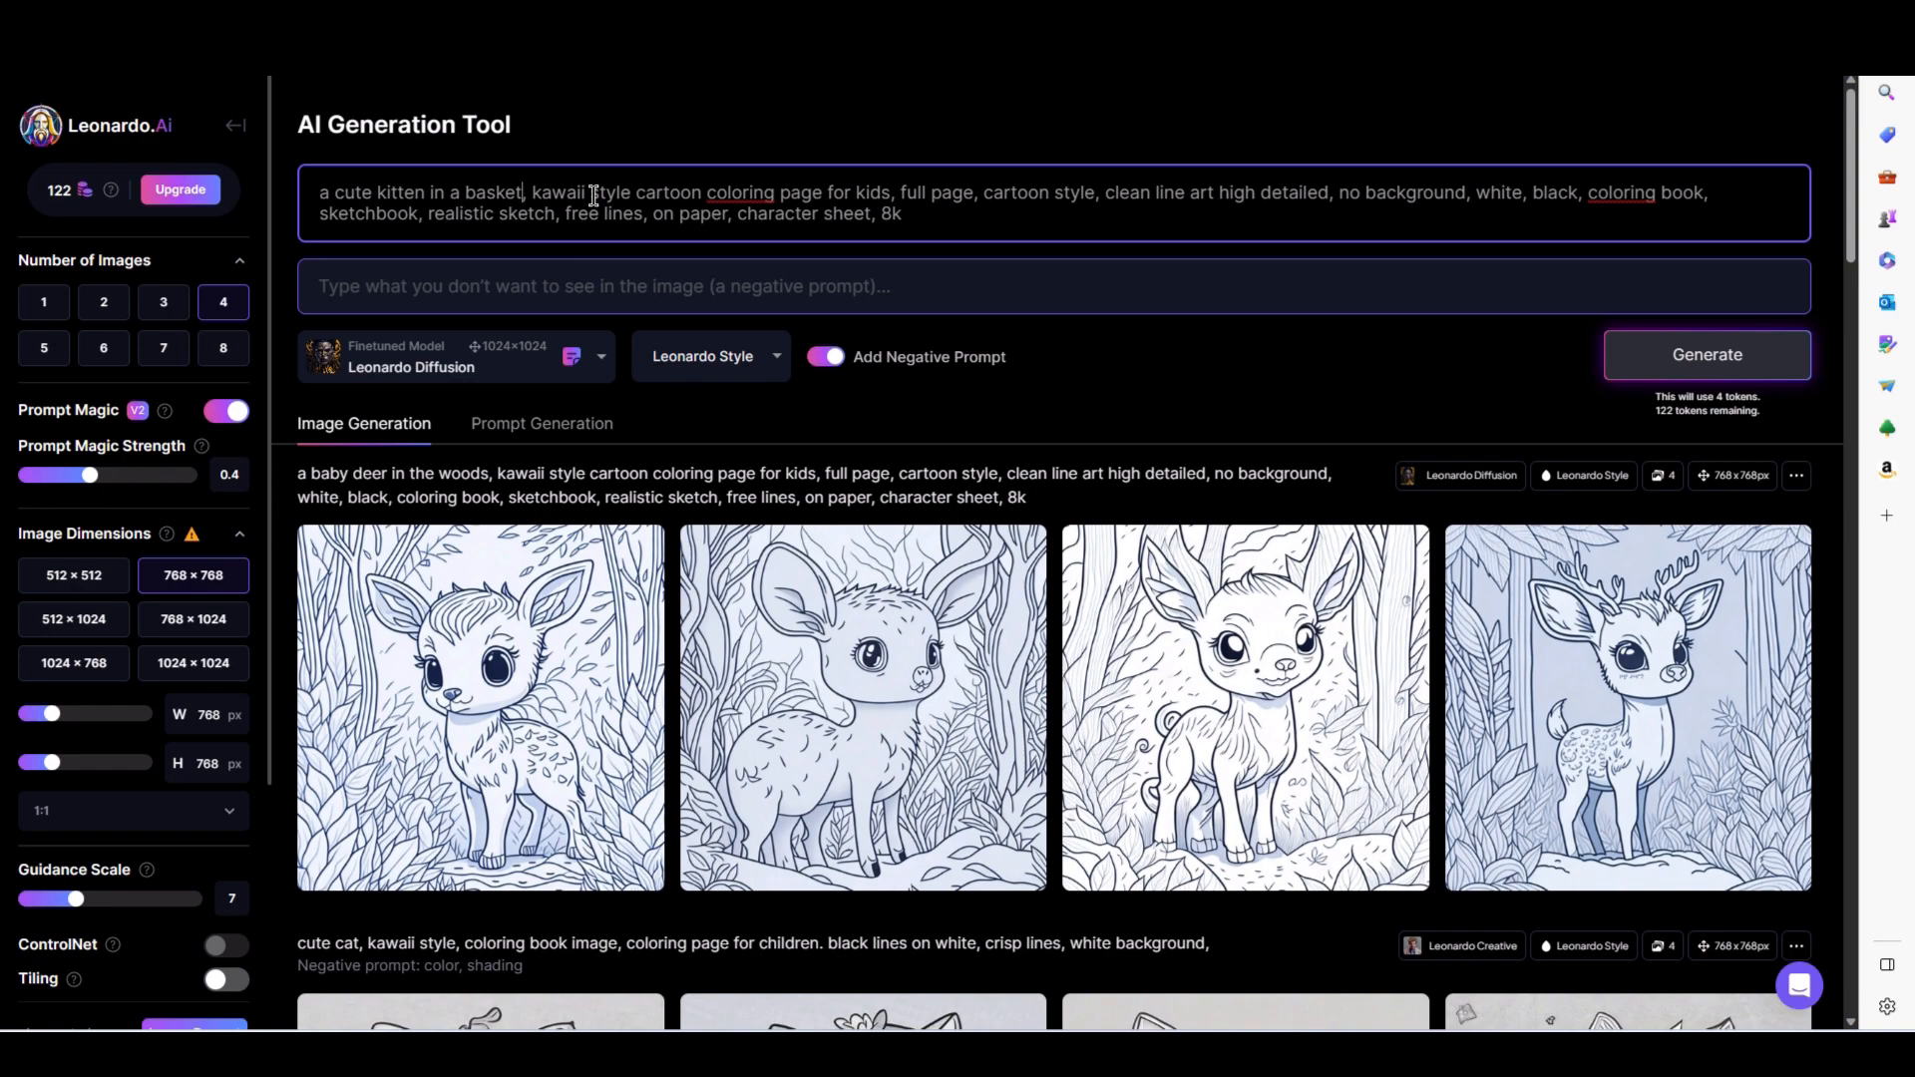
pyautogui.press('Return')
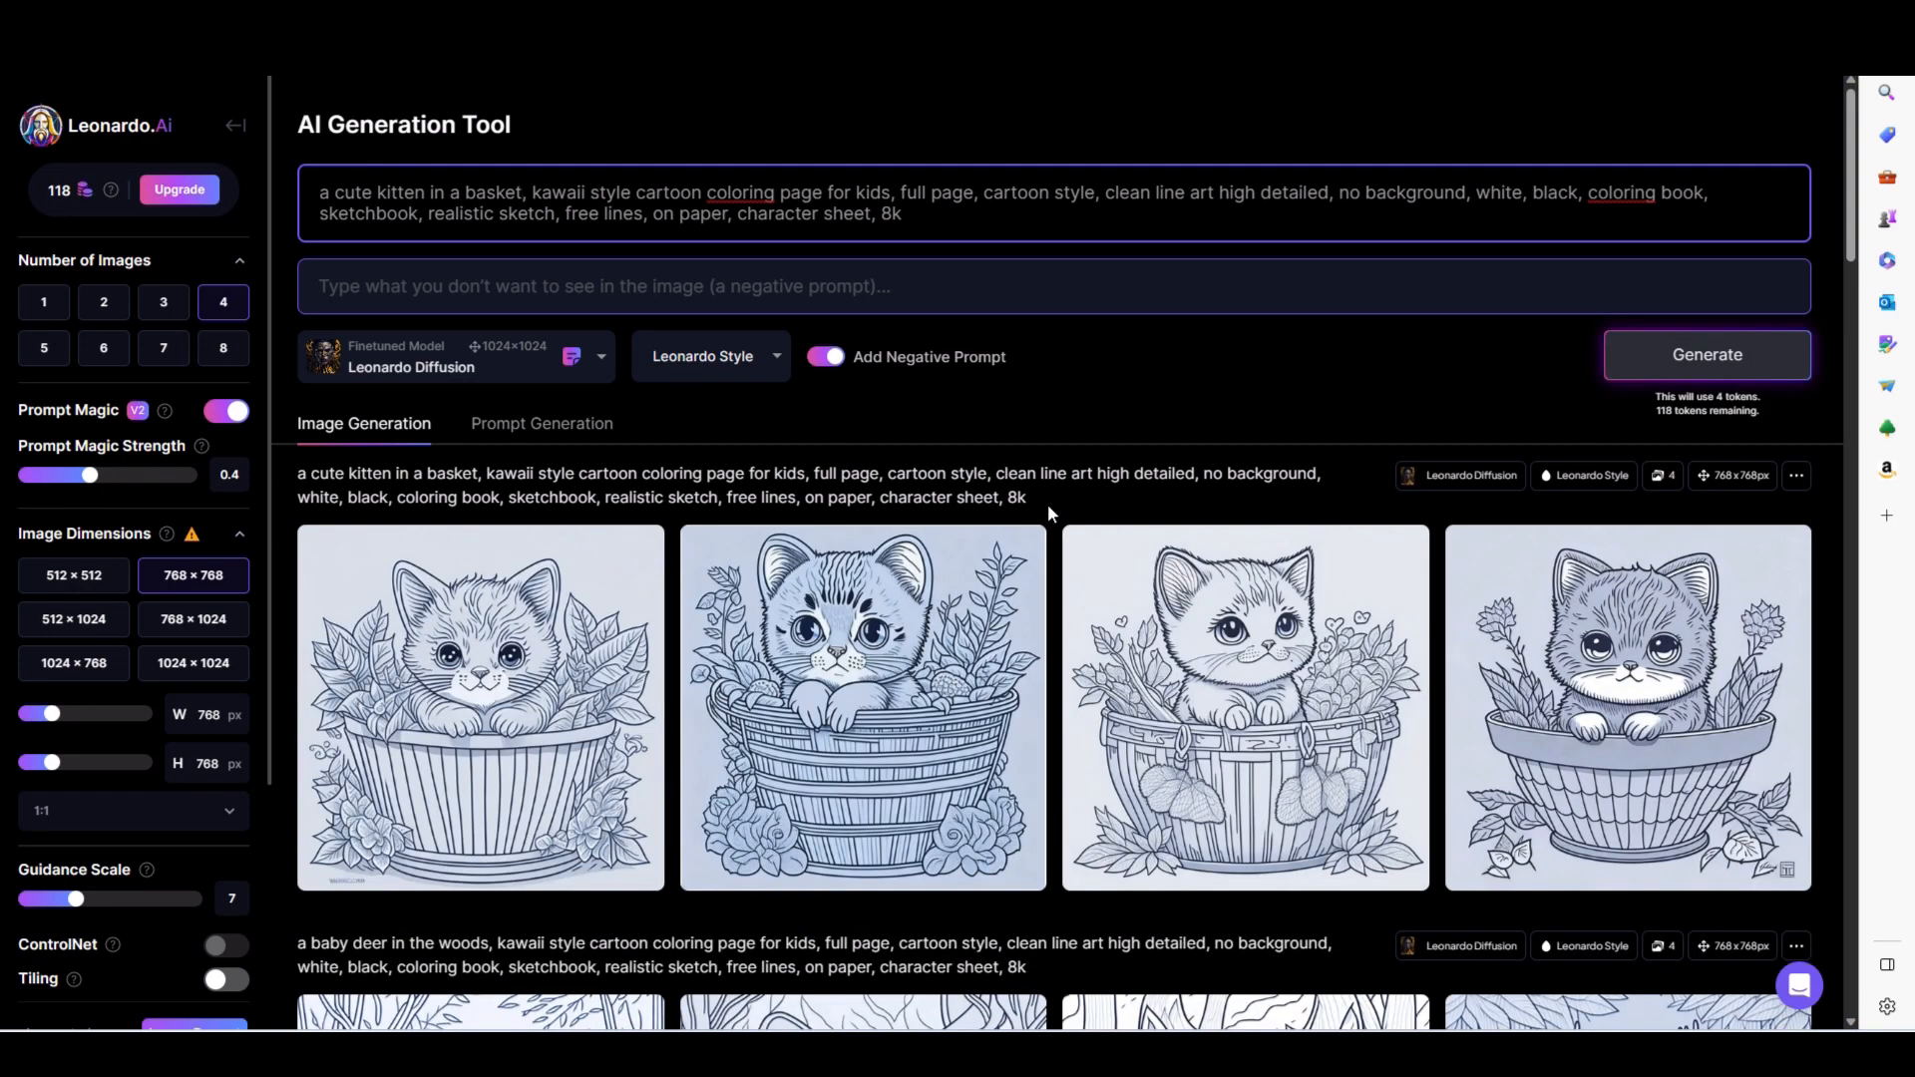
pyautogui.moveTo(552, 592)
pyautogui.moveTo(903, 213); pyautogui.dragTo(310, 195)
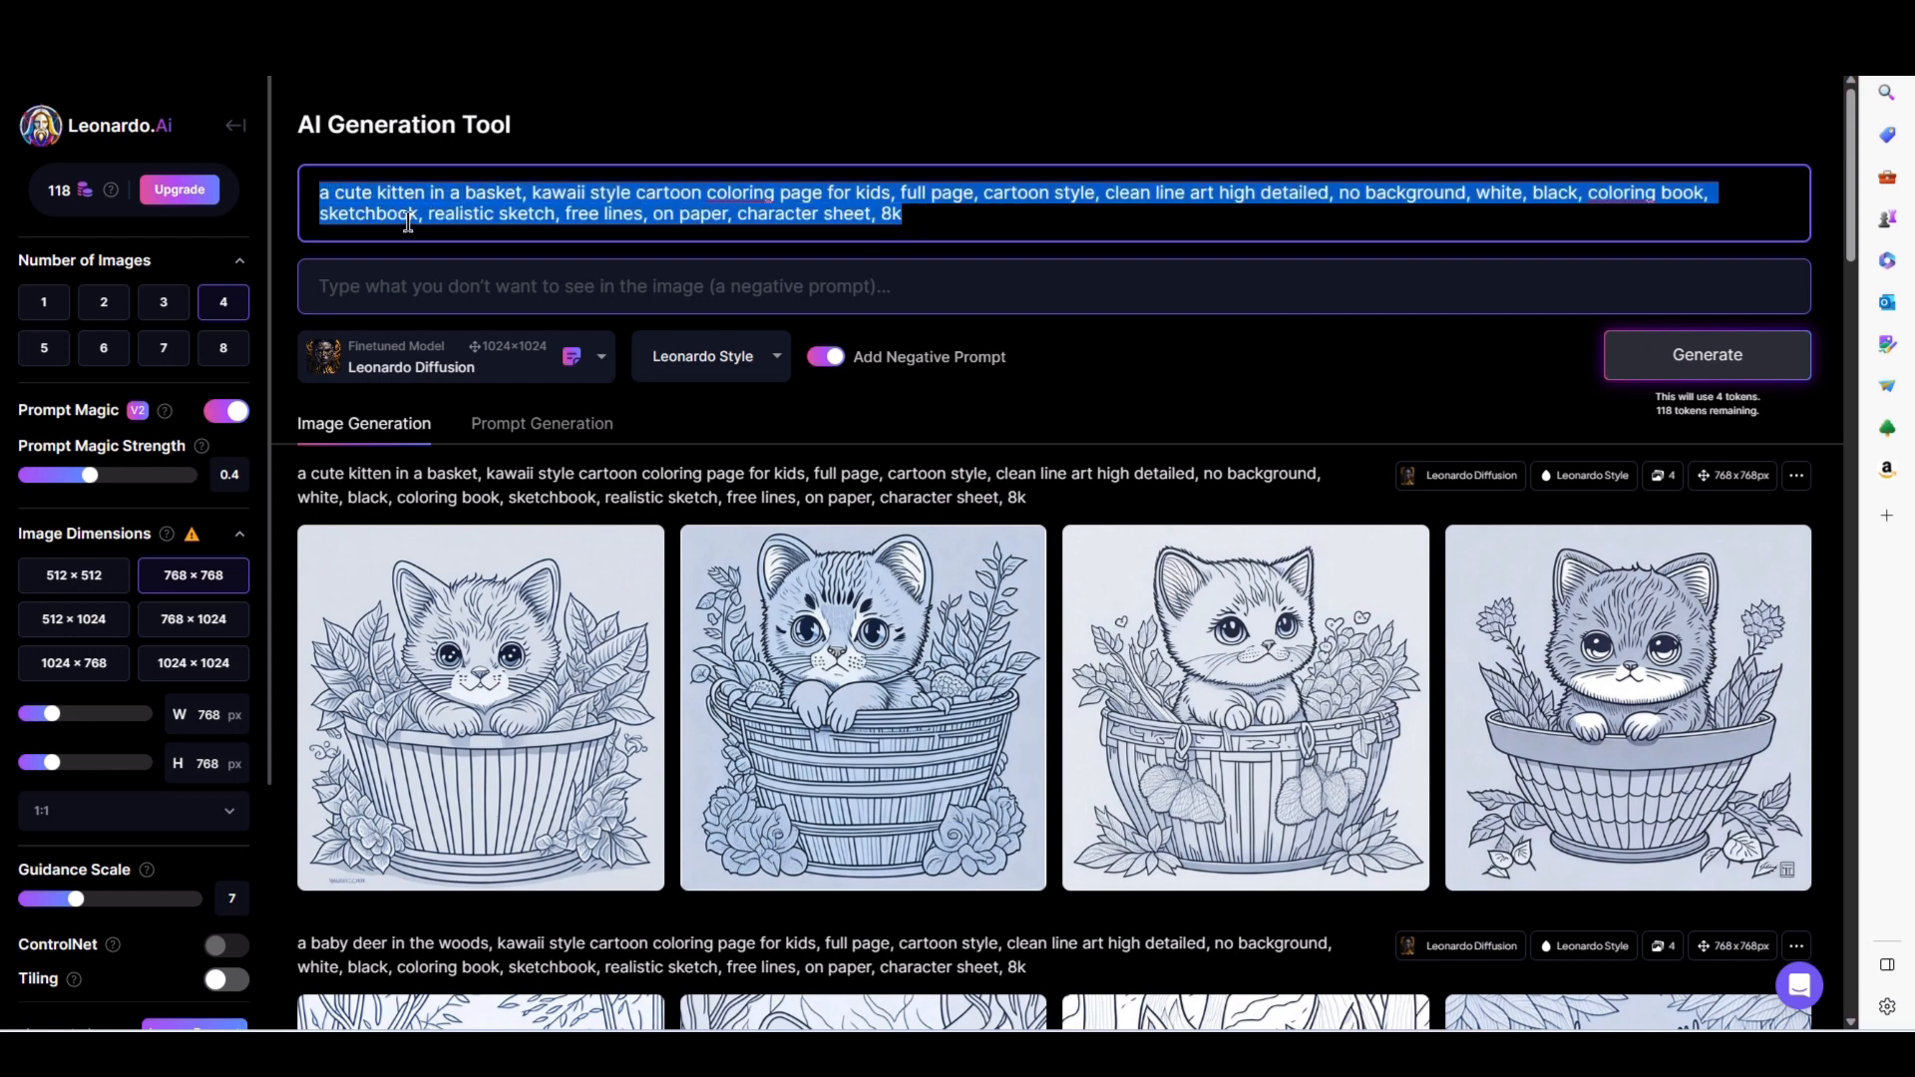
pyautogui.press('BackSpace')
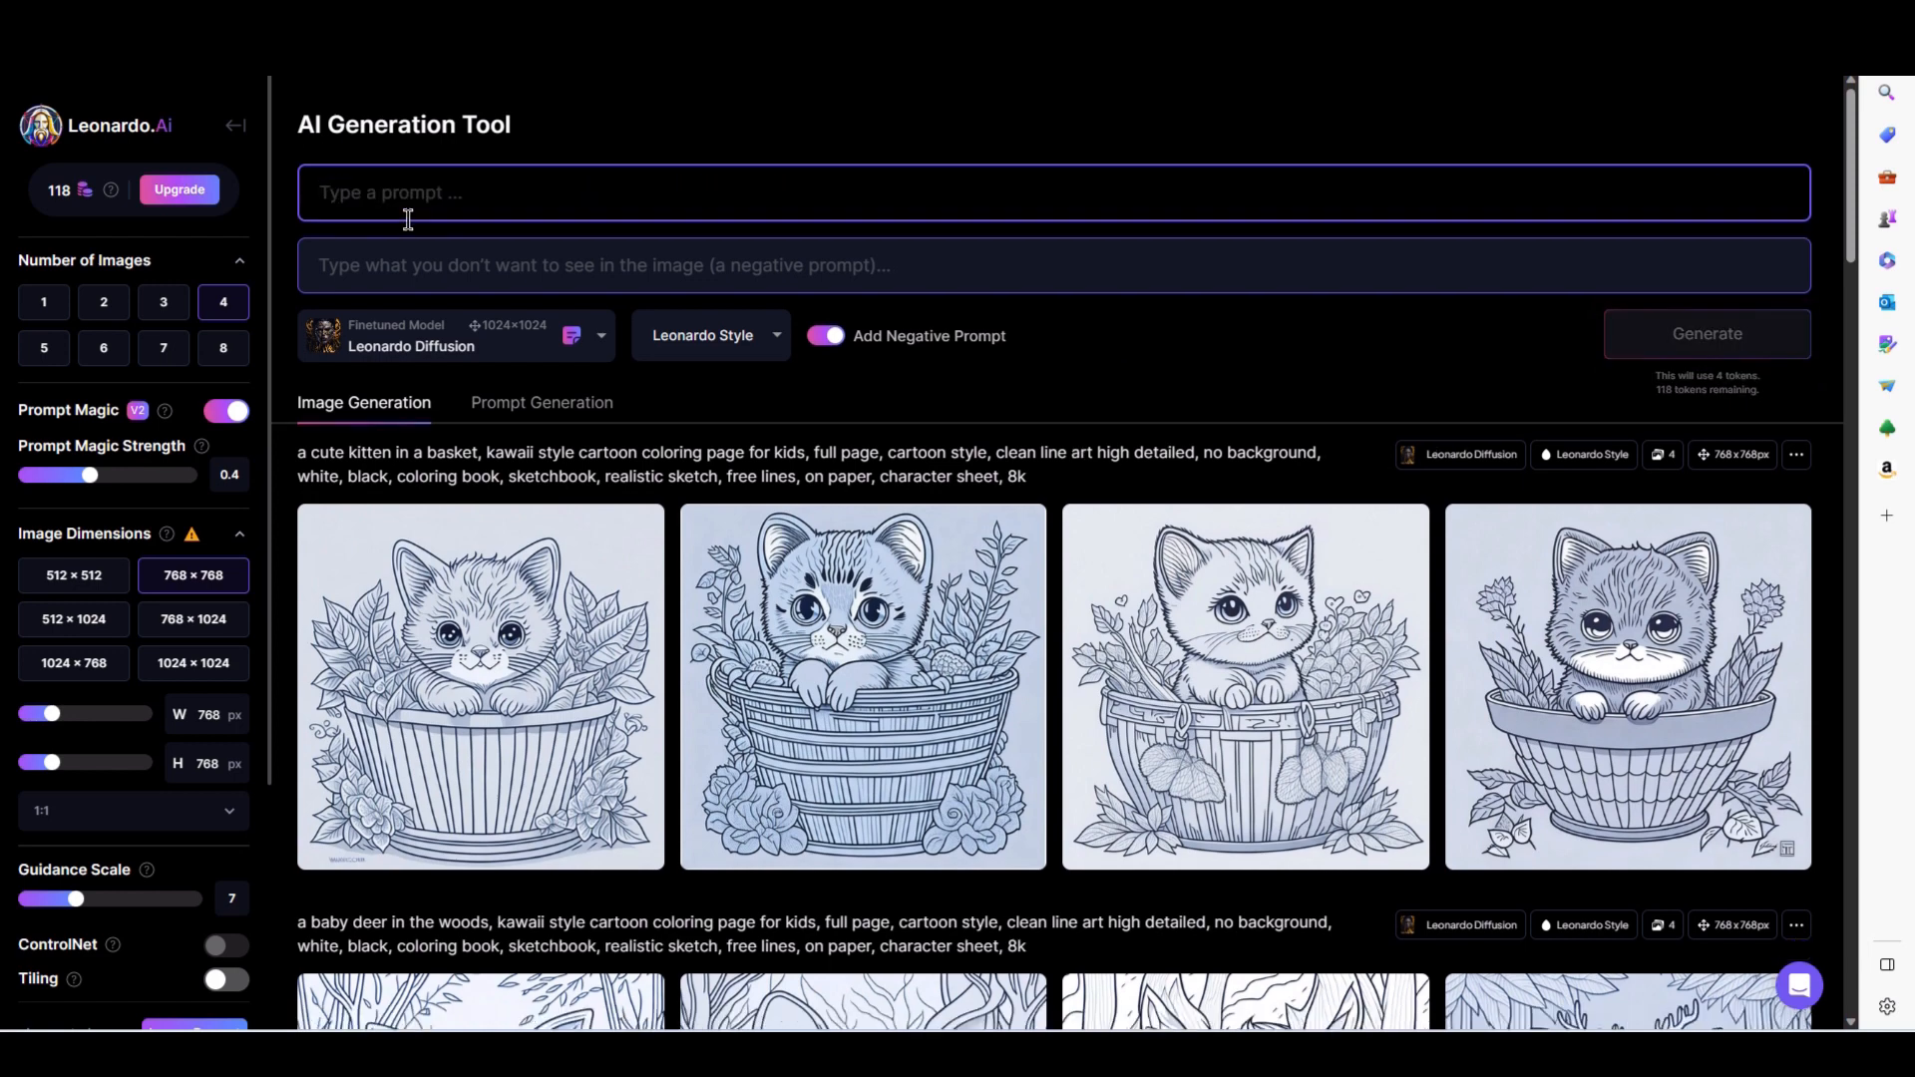
pyautogui.hotkey('ctrl', 'z')
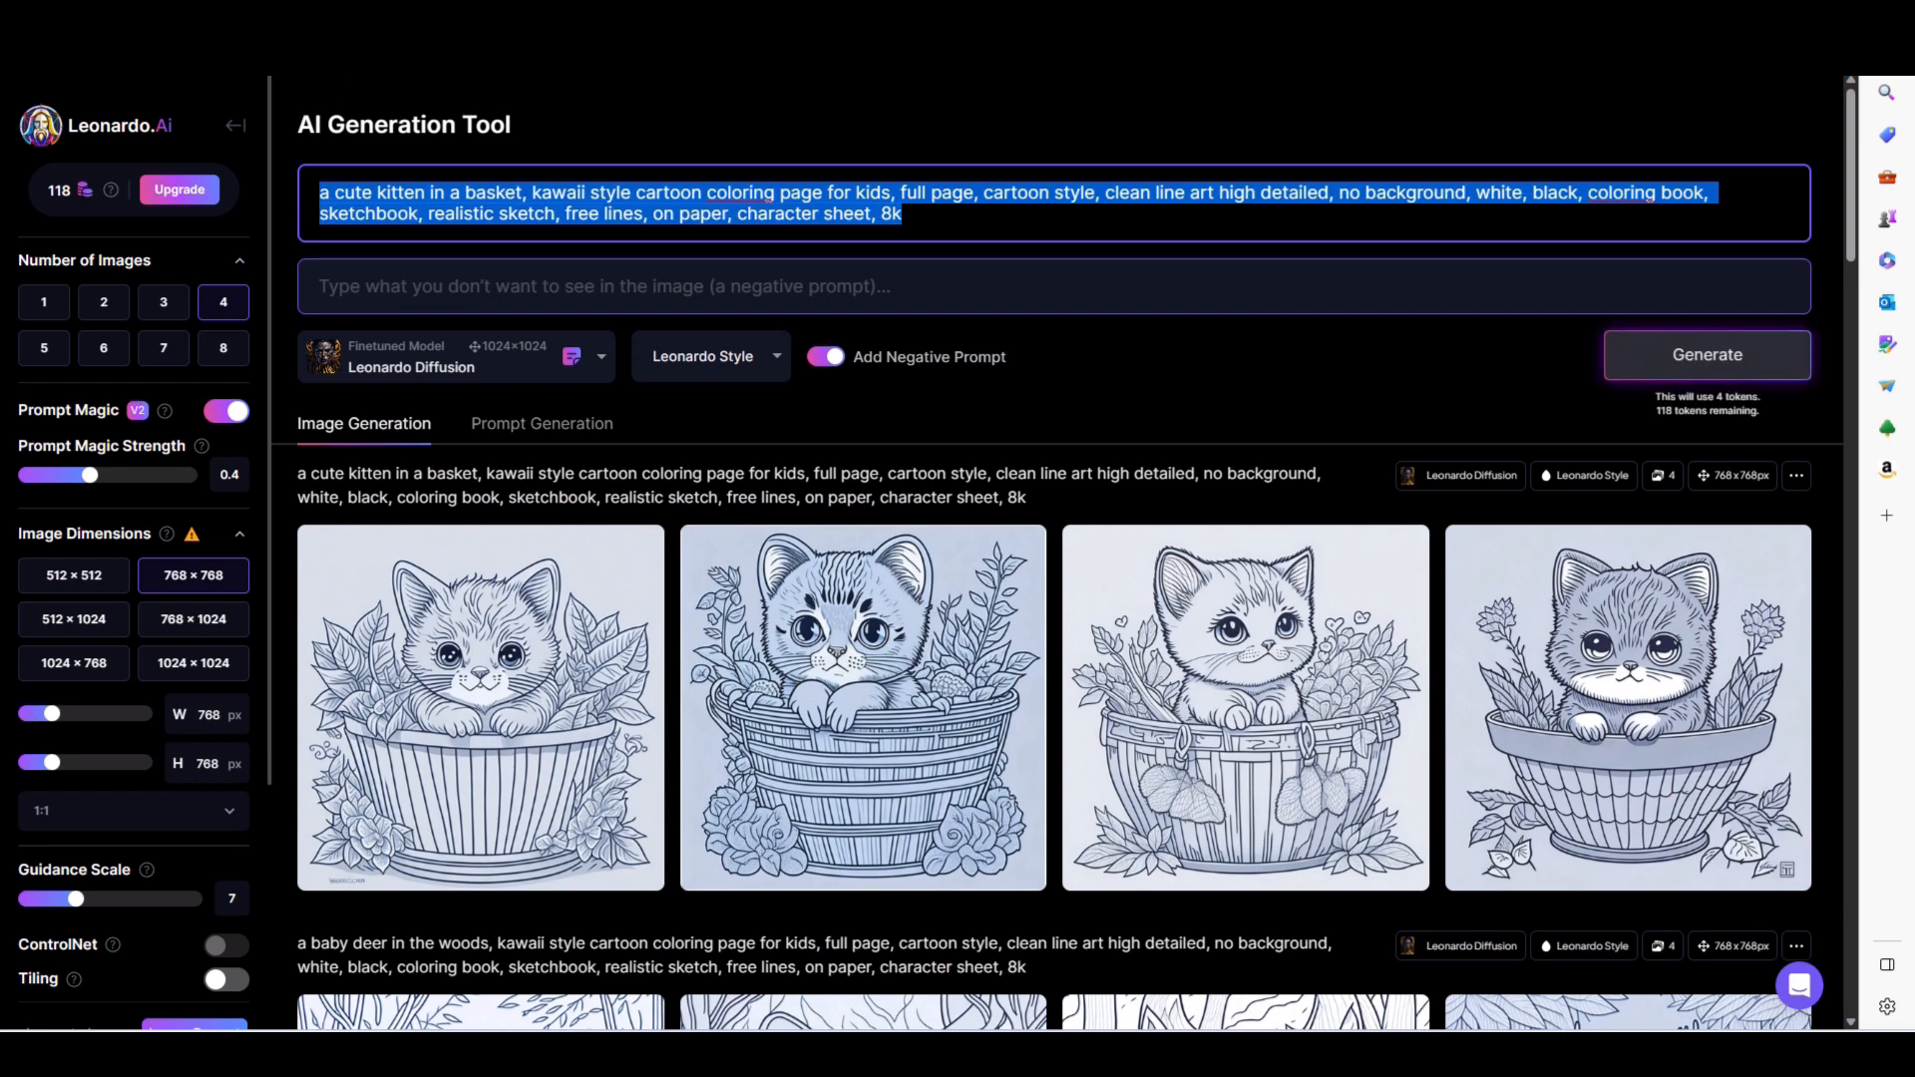
pyautogui.click(680, 20)
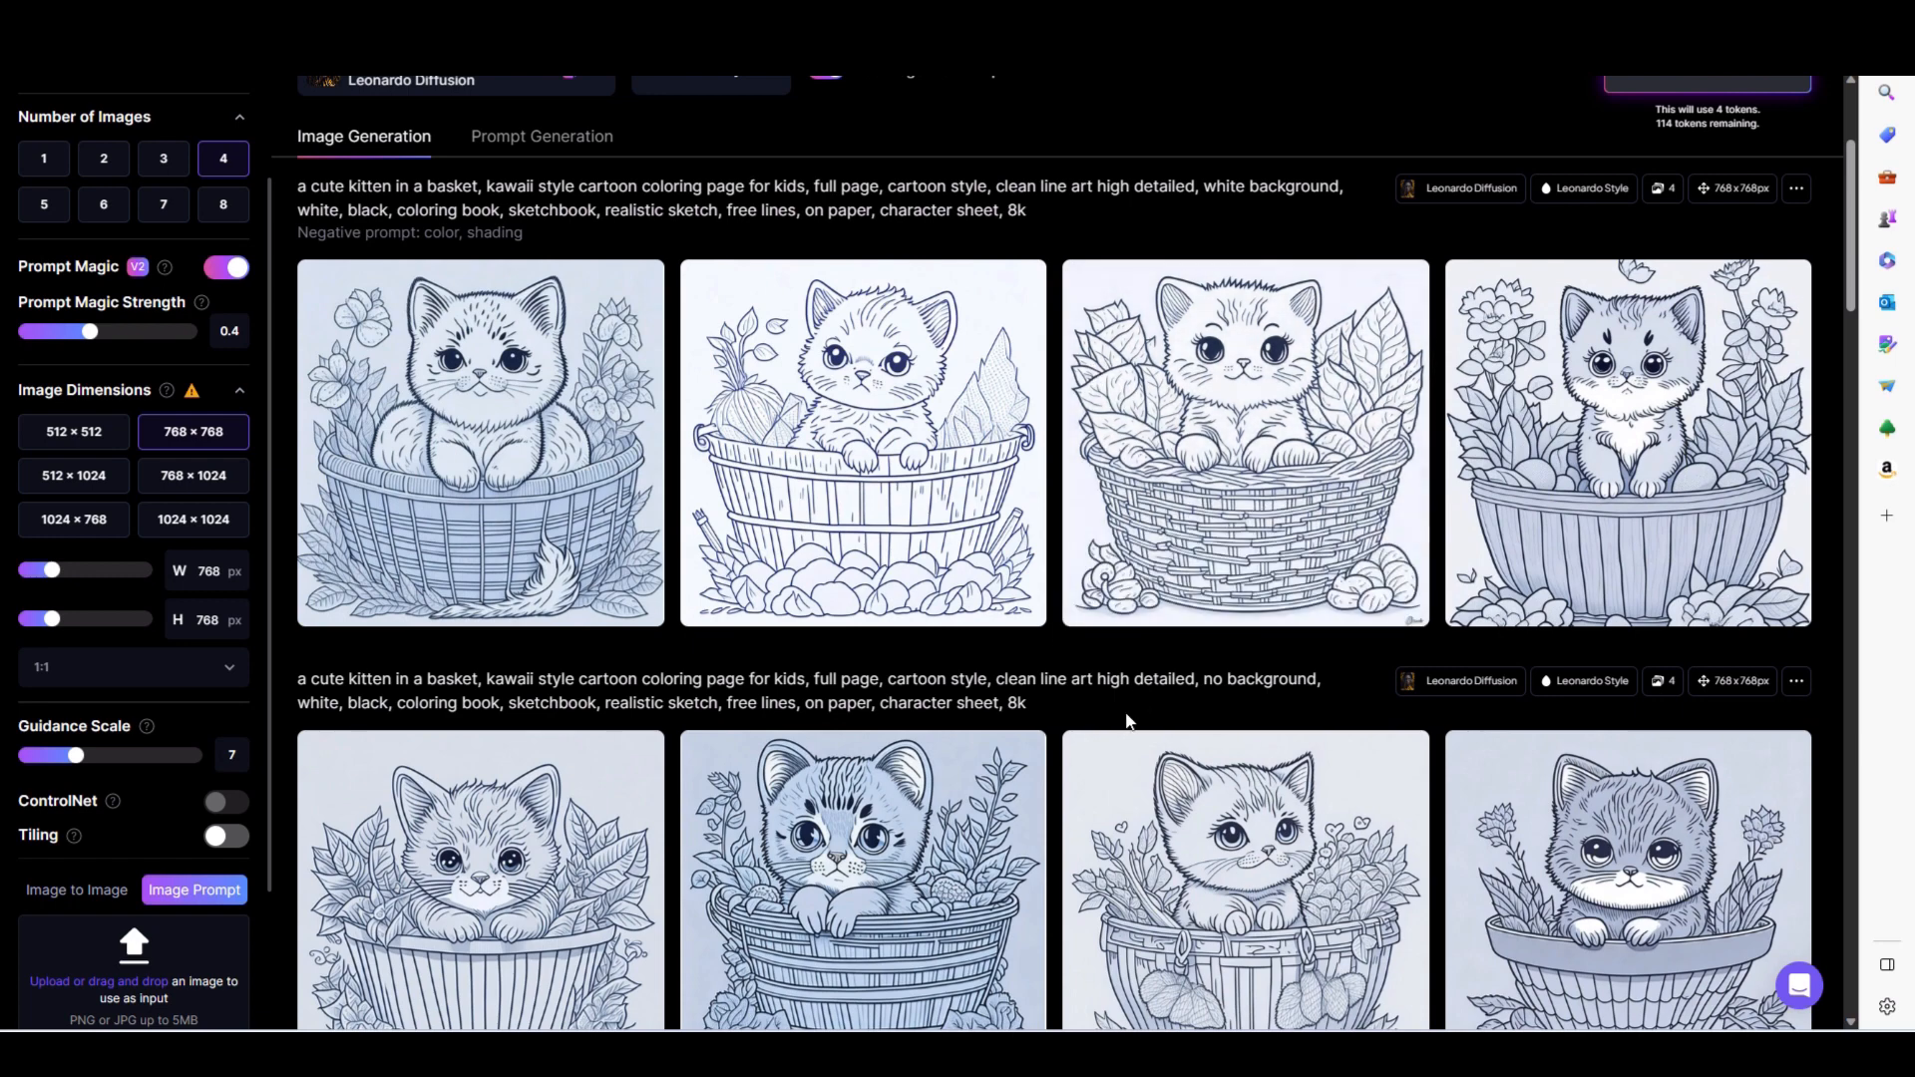
# - Switch to the Midjourney Bot chat in Discord and run /imagine with the prompt "coloring book for kids, cute cat in a basket"
pyautogui.scroll(-2, 1059, 706)
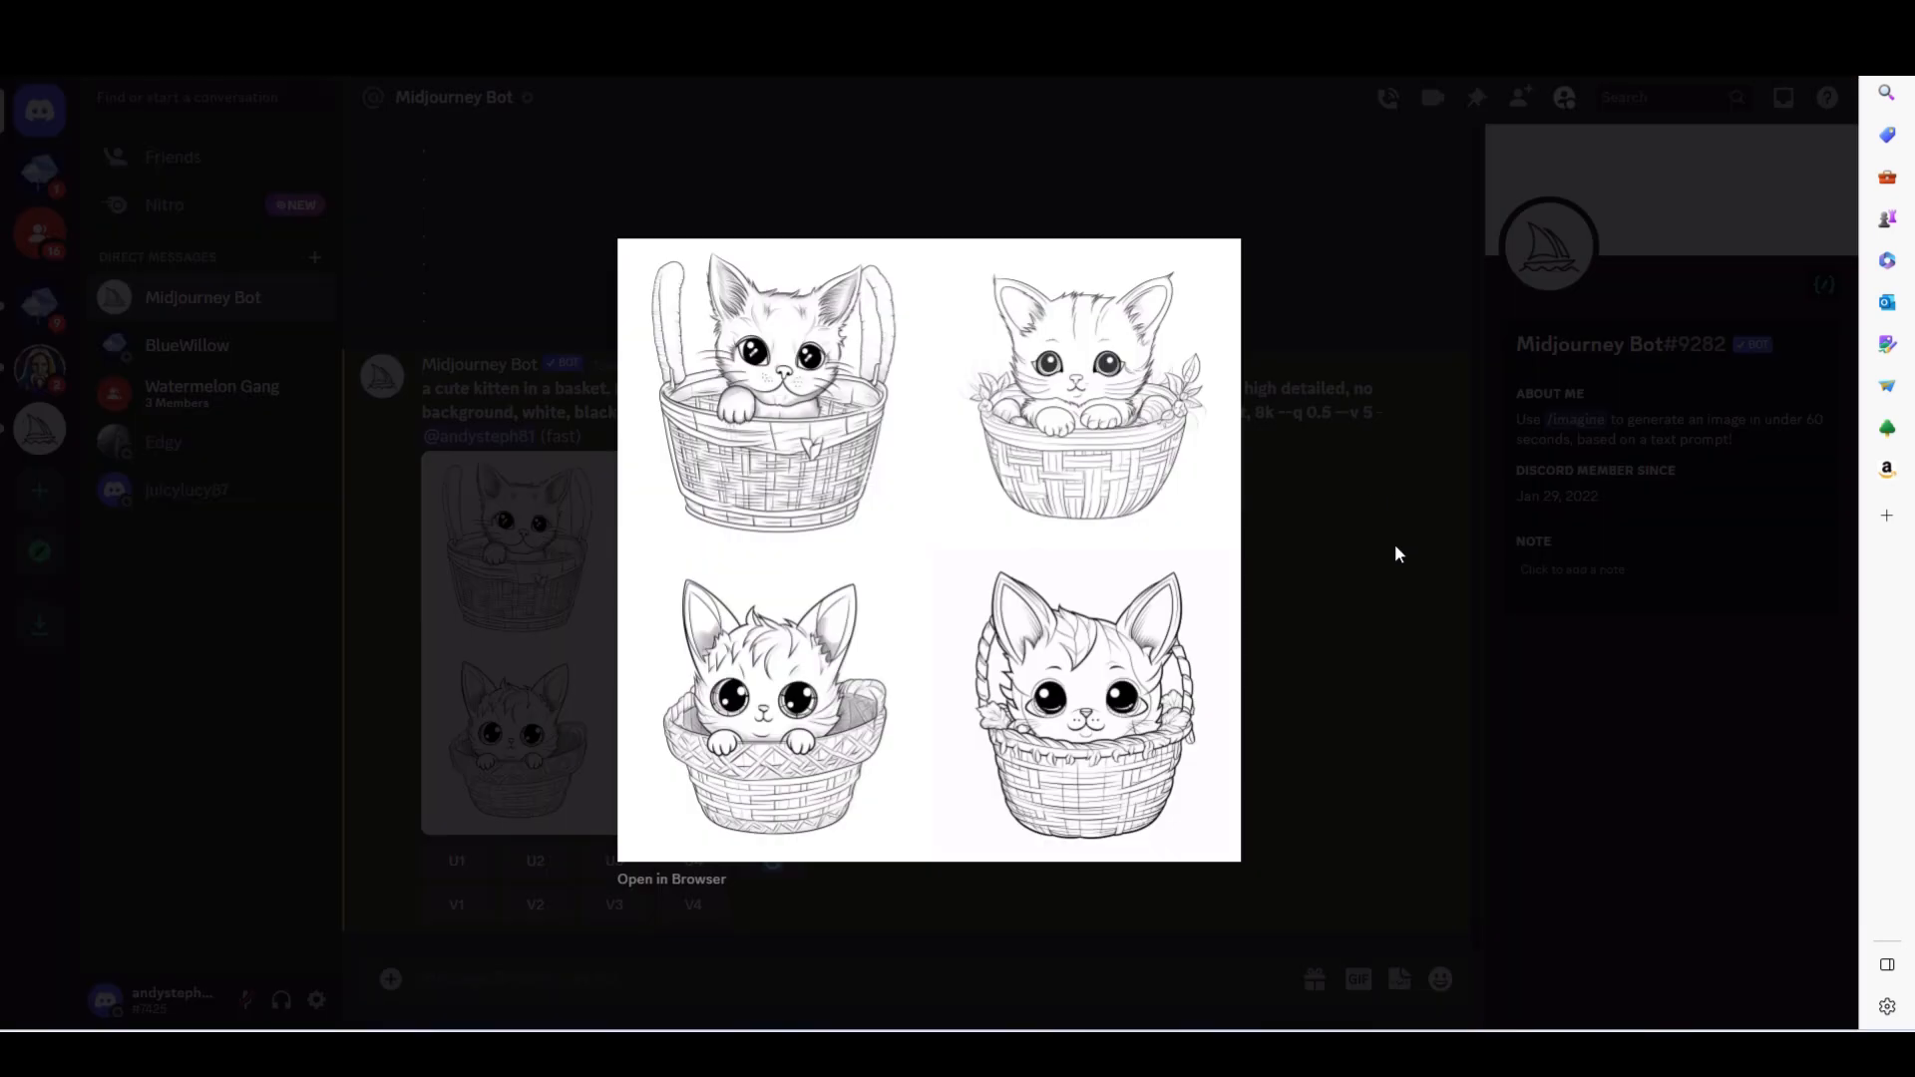
pyautogui.click(1393, 548)
pyautogui.click(713, 977)
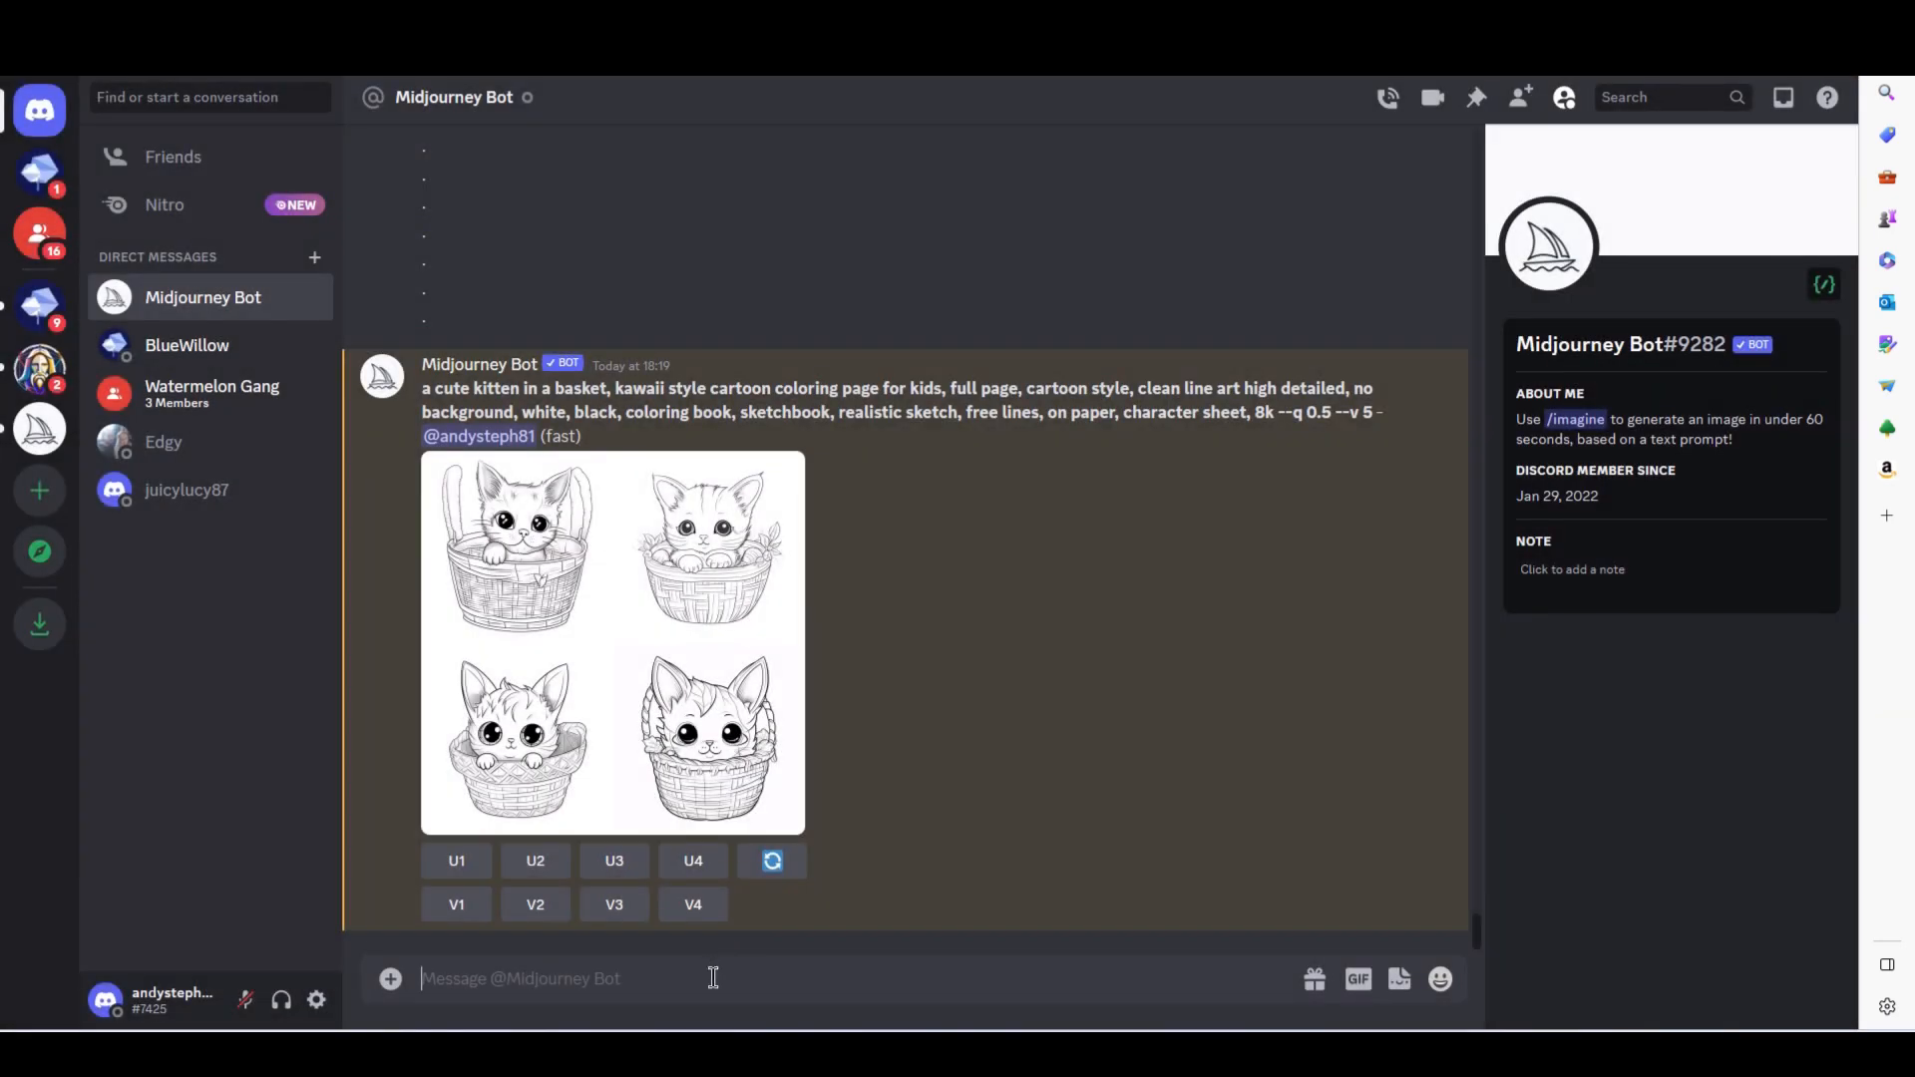
pyautogui.write('.')
pyautogui.press('BackSpace')
pyautogui.write('/imagine')
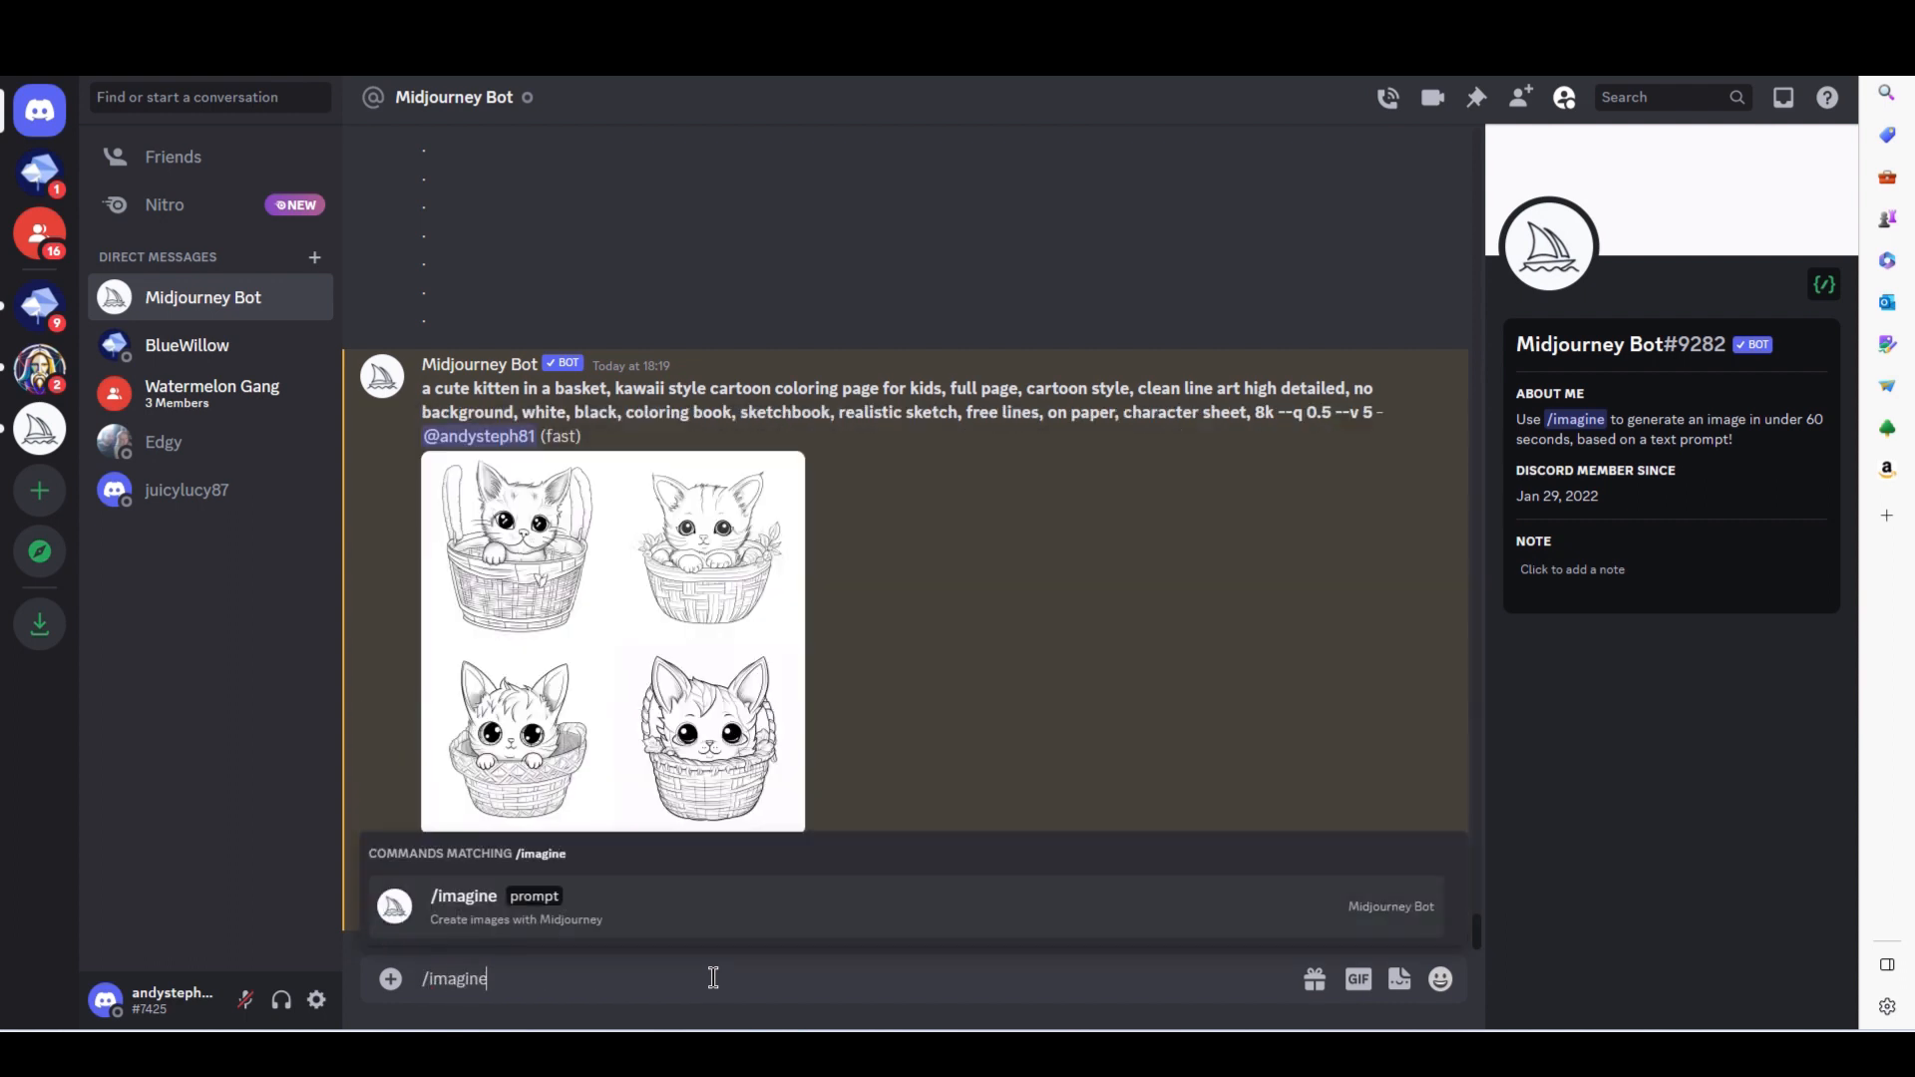
pyautogui.press('Tab')
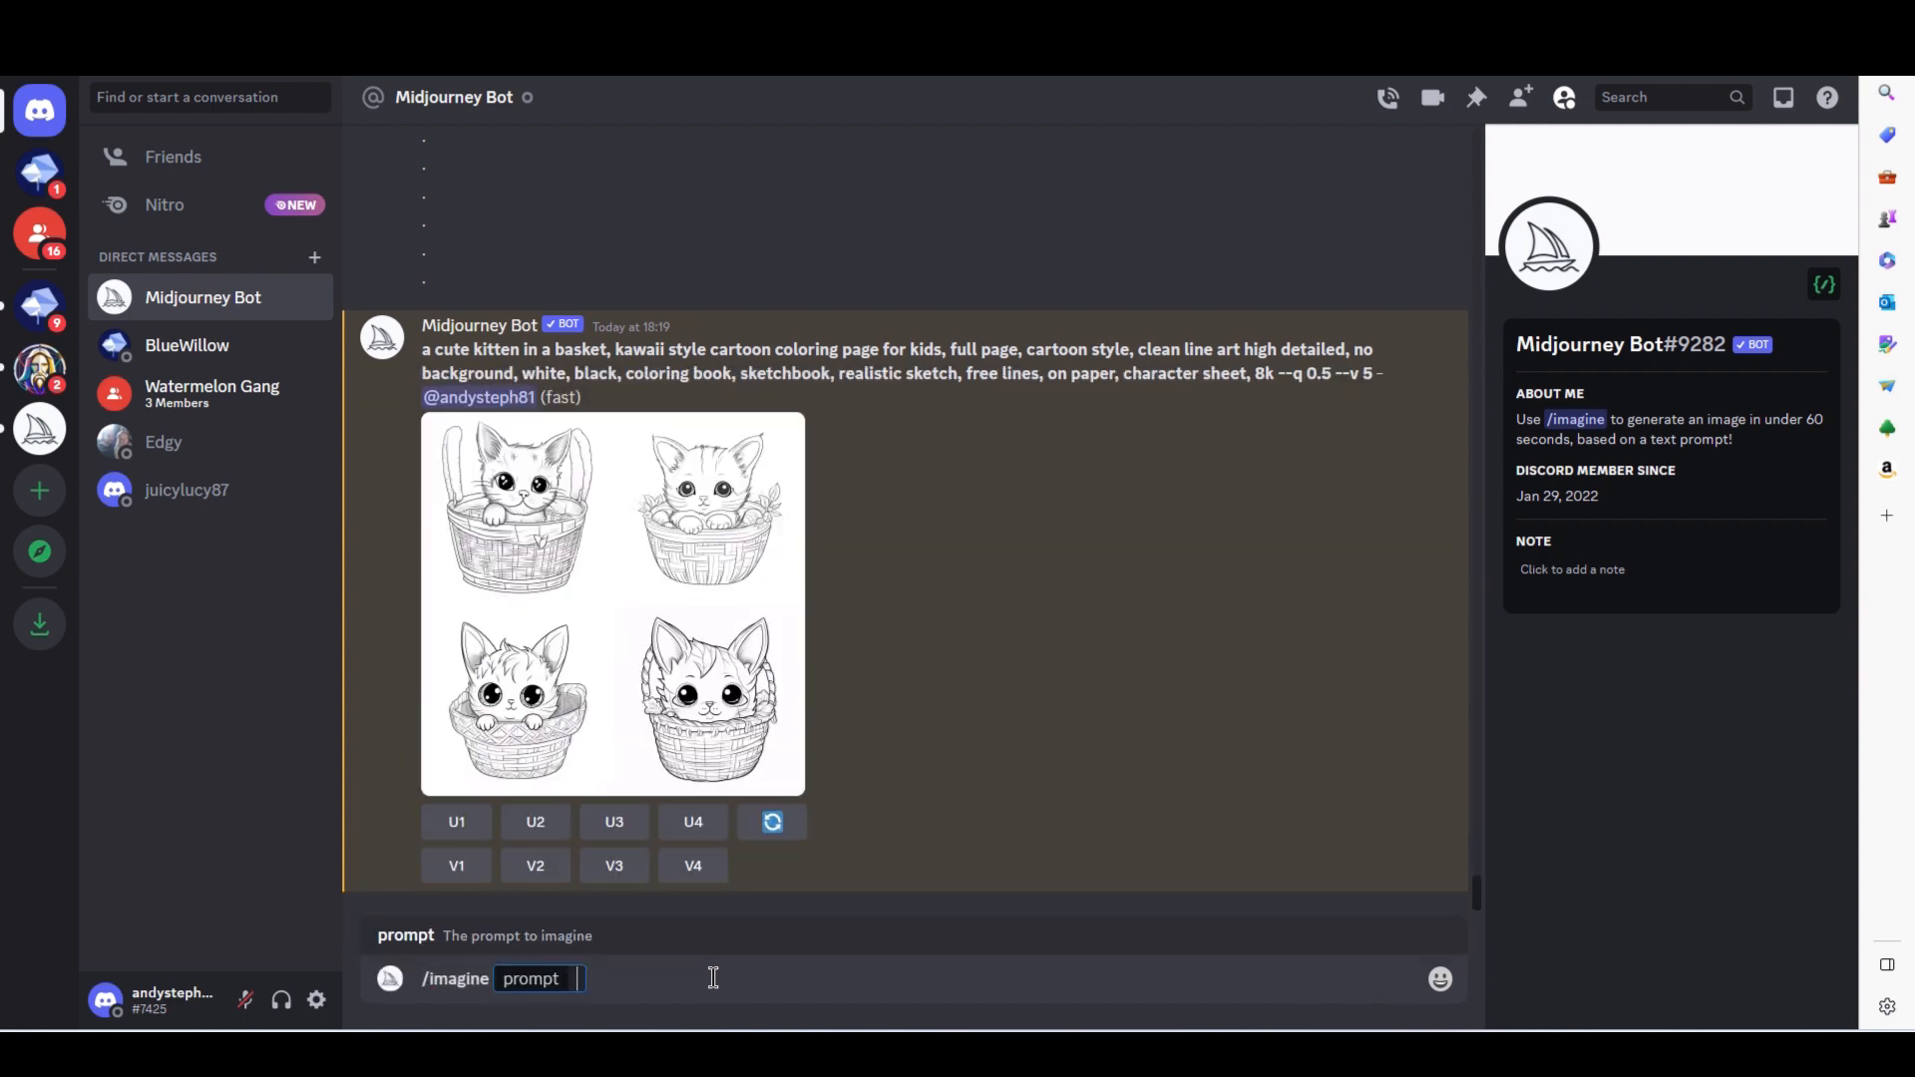
pyautogui.write('colrin')
pyautogui.press('BackSpace')
pyautogui.press('BackSpace')
pyautogui.press('BackSpace')
pyautogui.write('oring book')
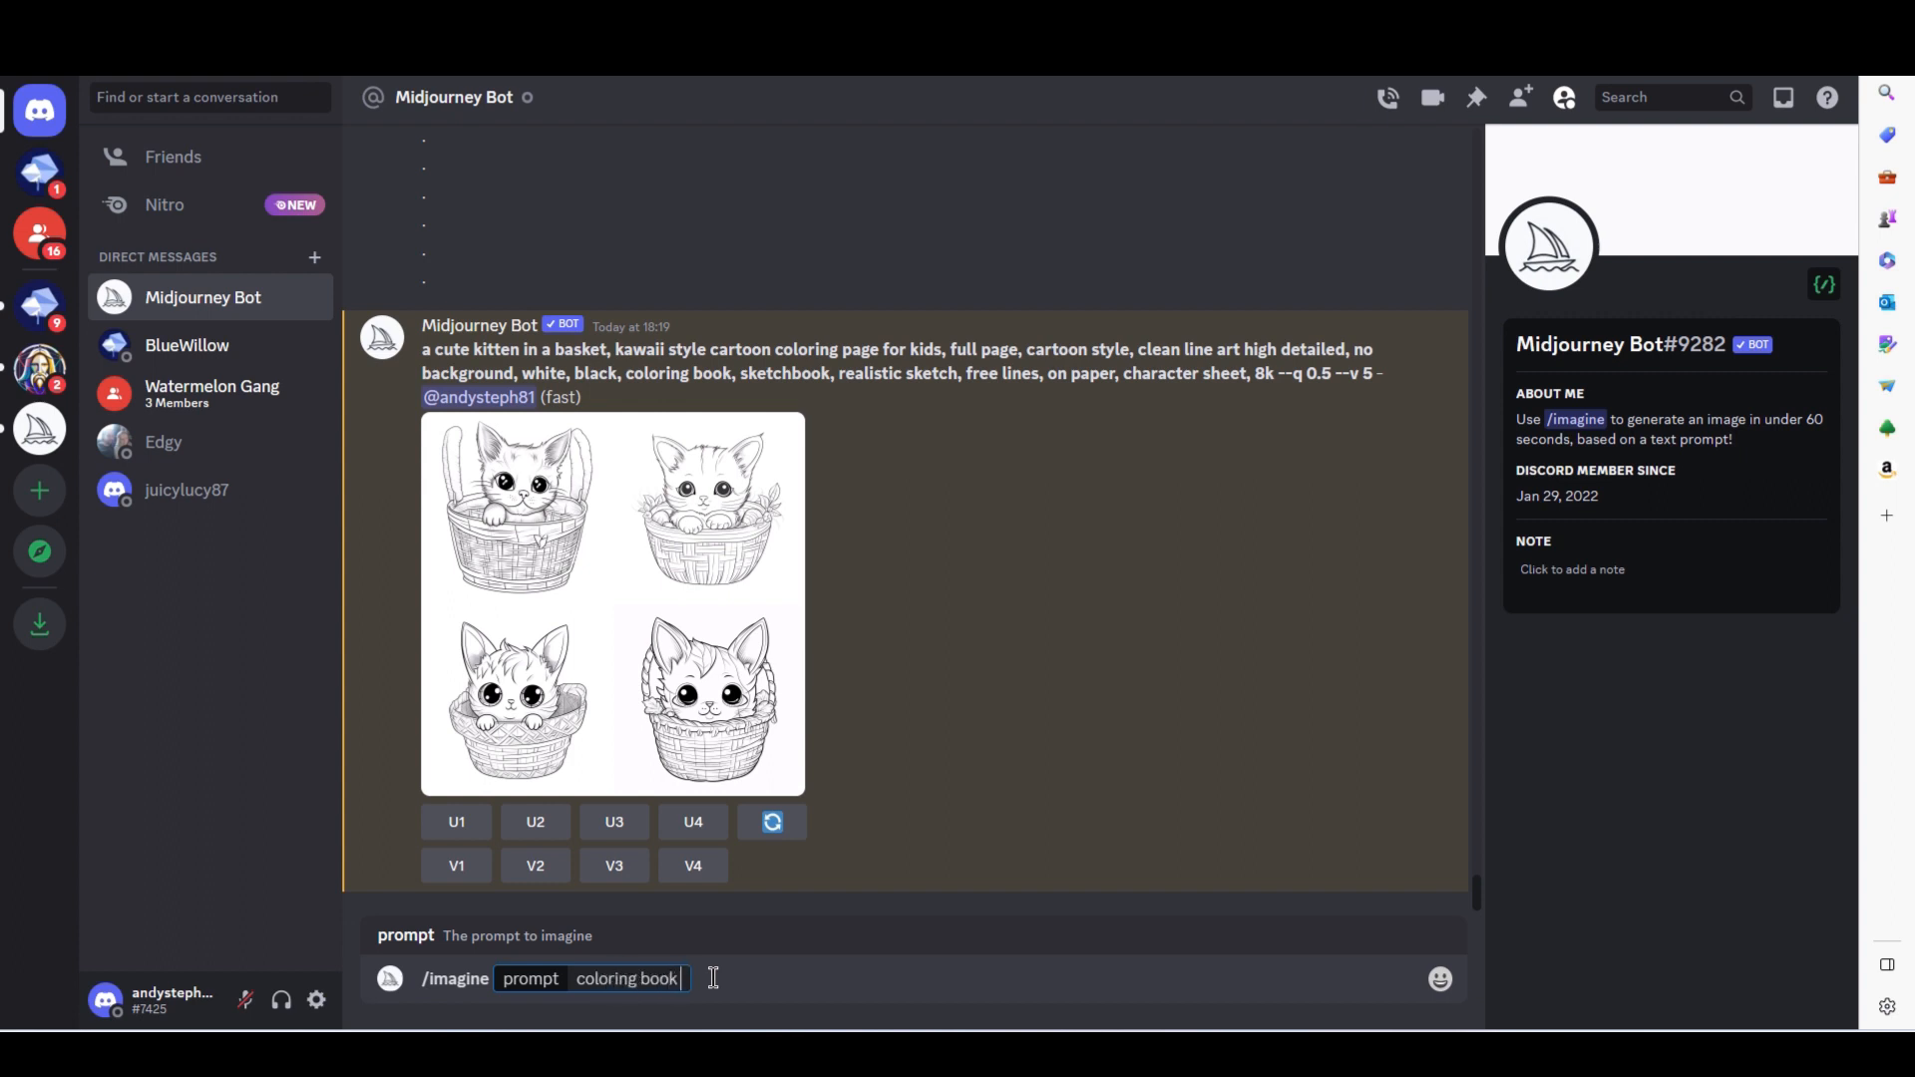
pyautogui.write(' for kids, cute cat in a basket')
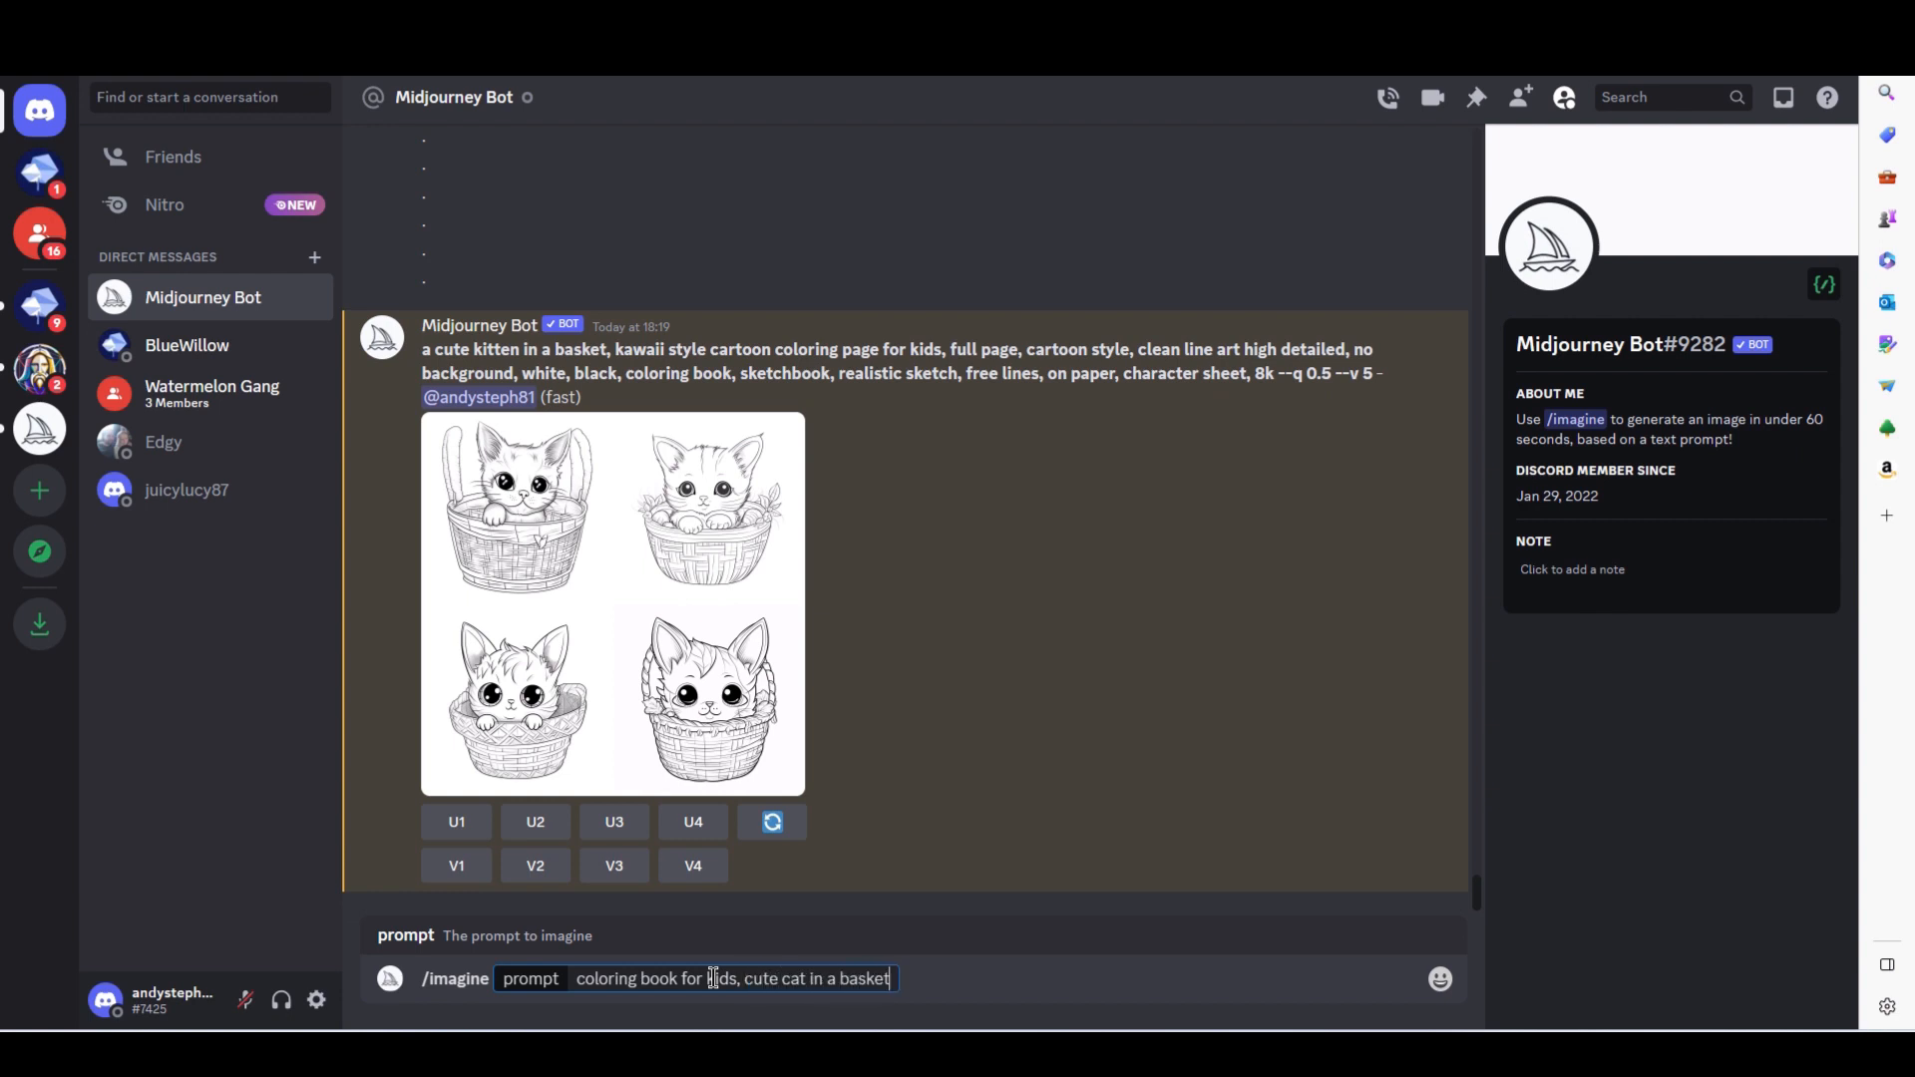
pyautogui.press('Return')
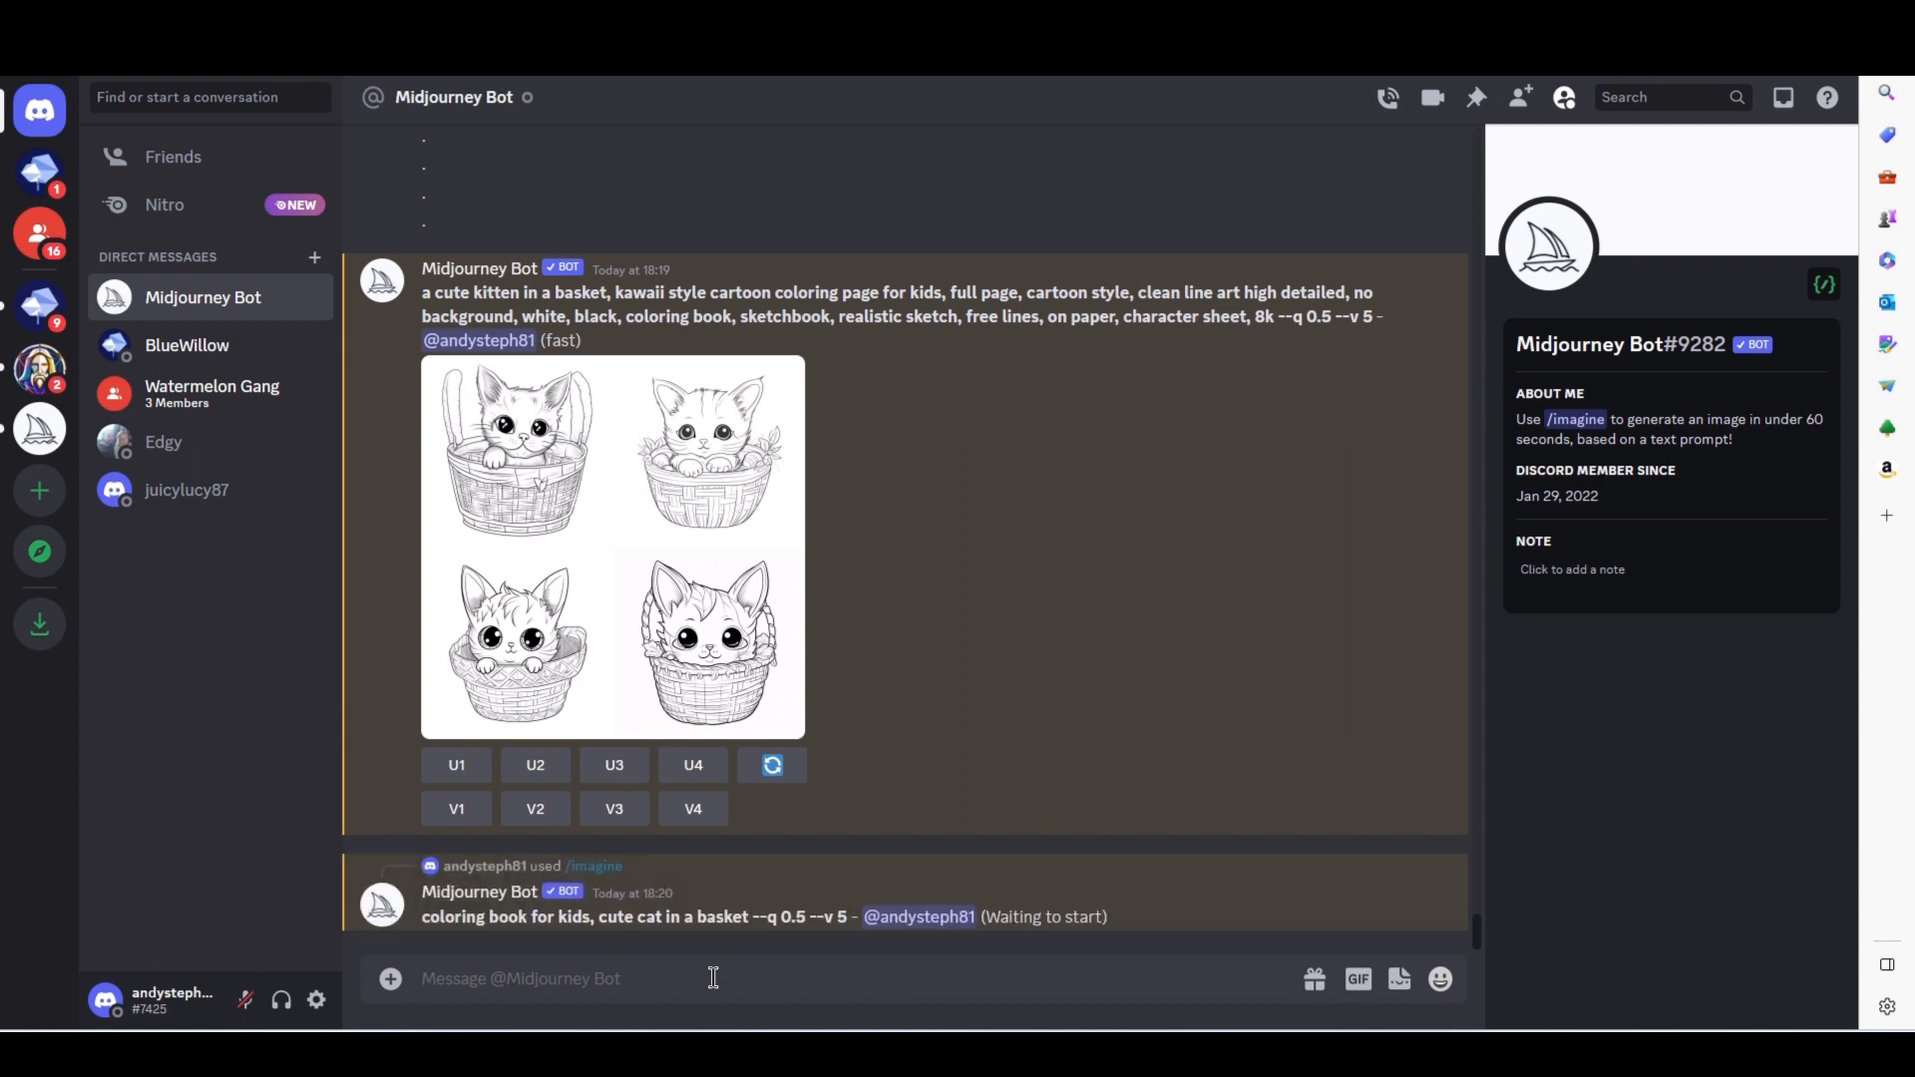
# - Copy the Midjourney prompt "coloring book for kids, cute cat in a basket" into Leonardo.Ai in place of the existing prompt and generate the images
pyautogui.moveTo(749, 916); pyautogui.dragTo(420, 916)
pyautogui.hotkey('ctrl', 'c')
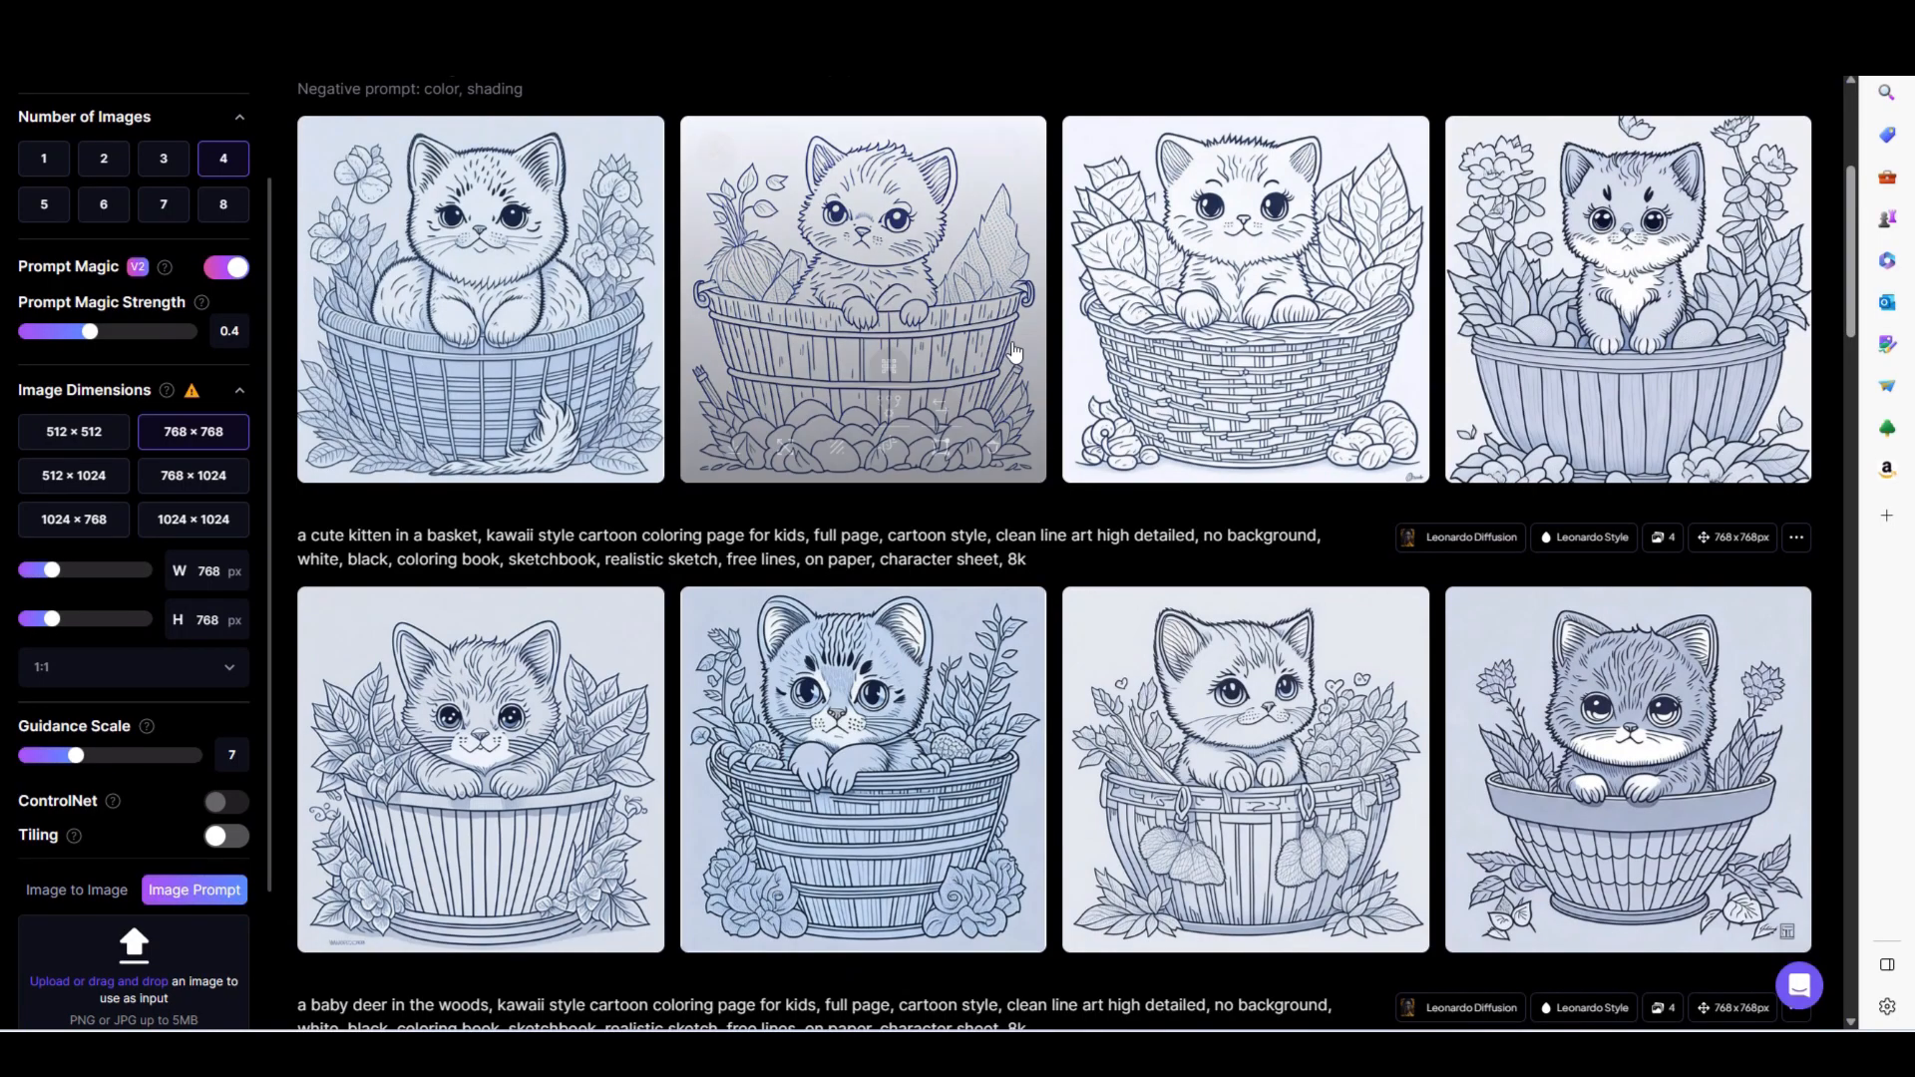
pyautogui.scroll(5, 565, 289)
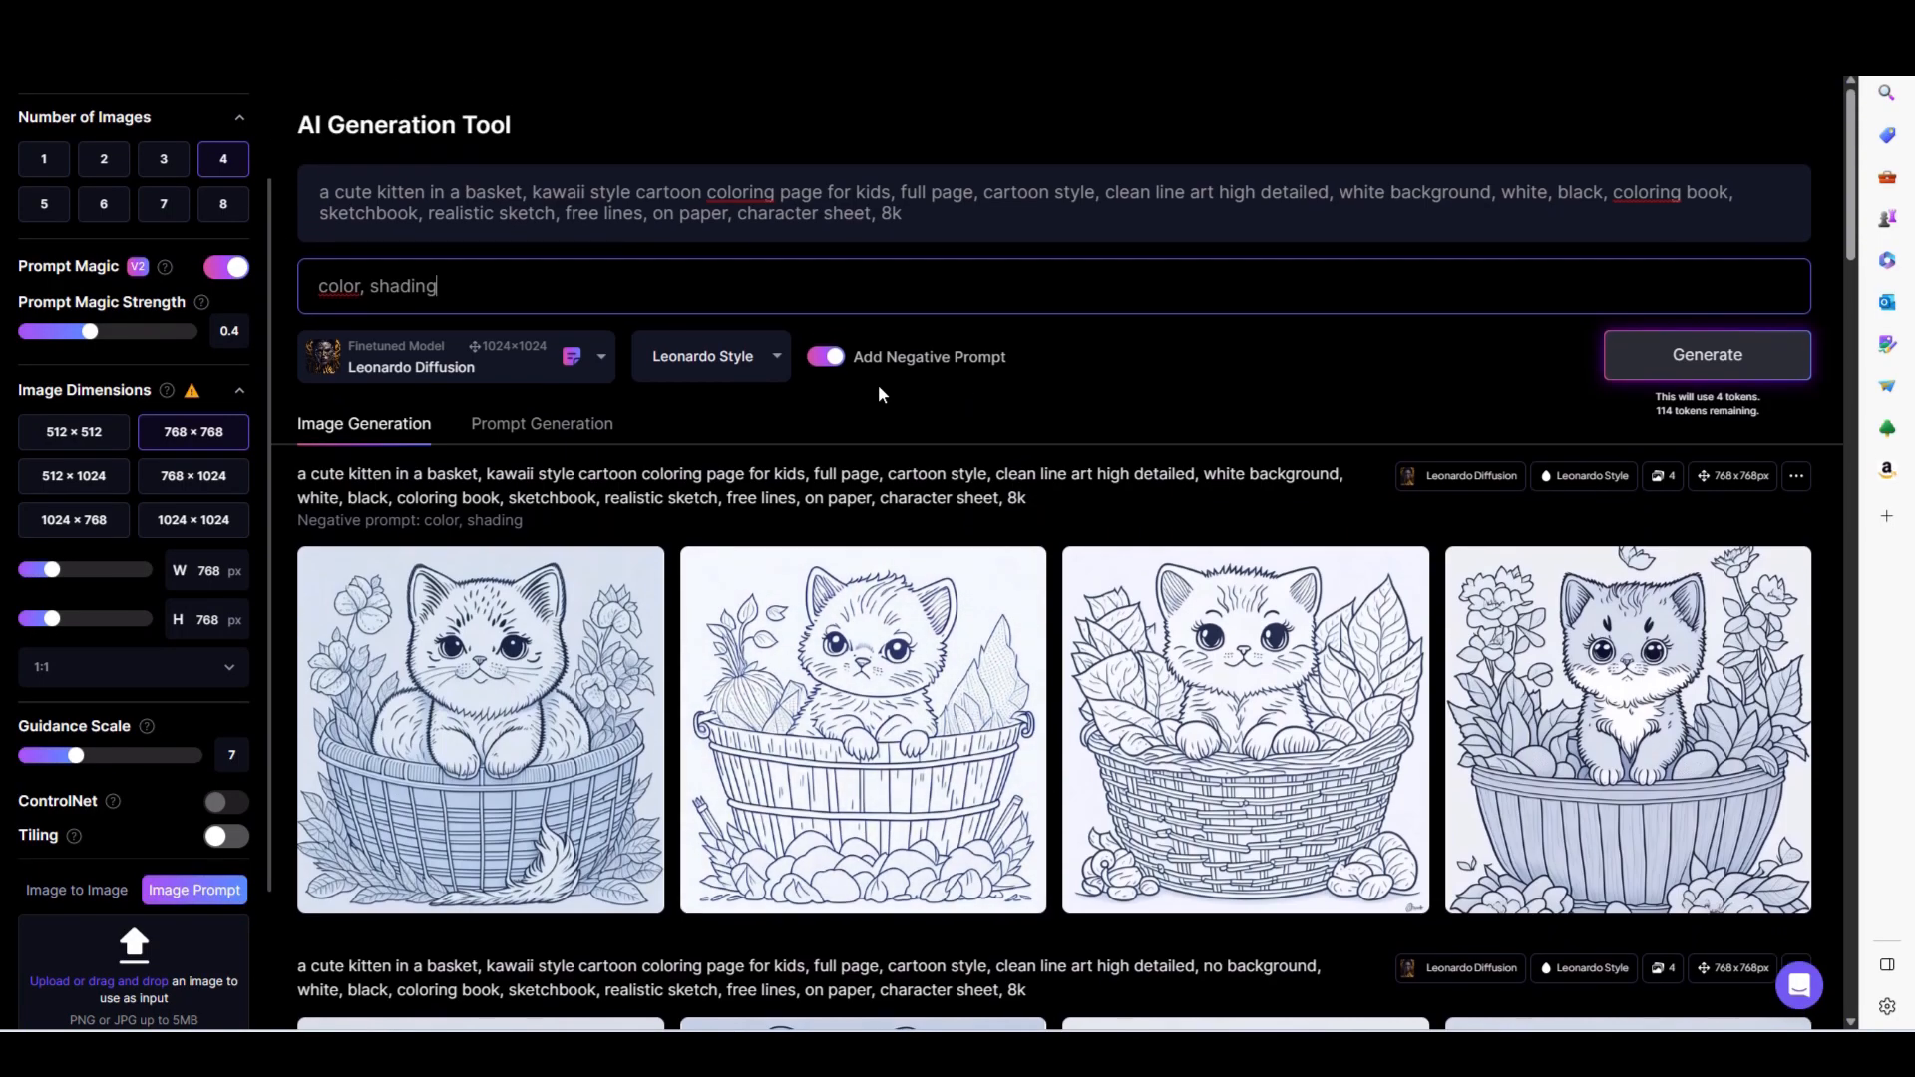
pyautogui.moveTo(919, 205); pyautogui.dragTo(189, 189)
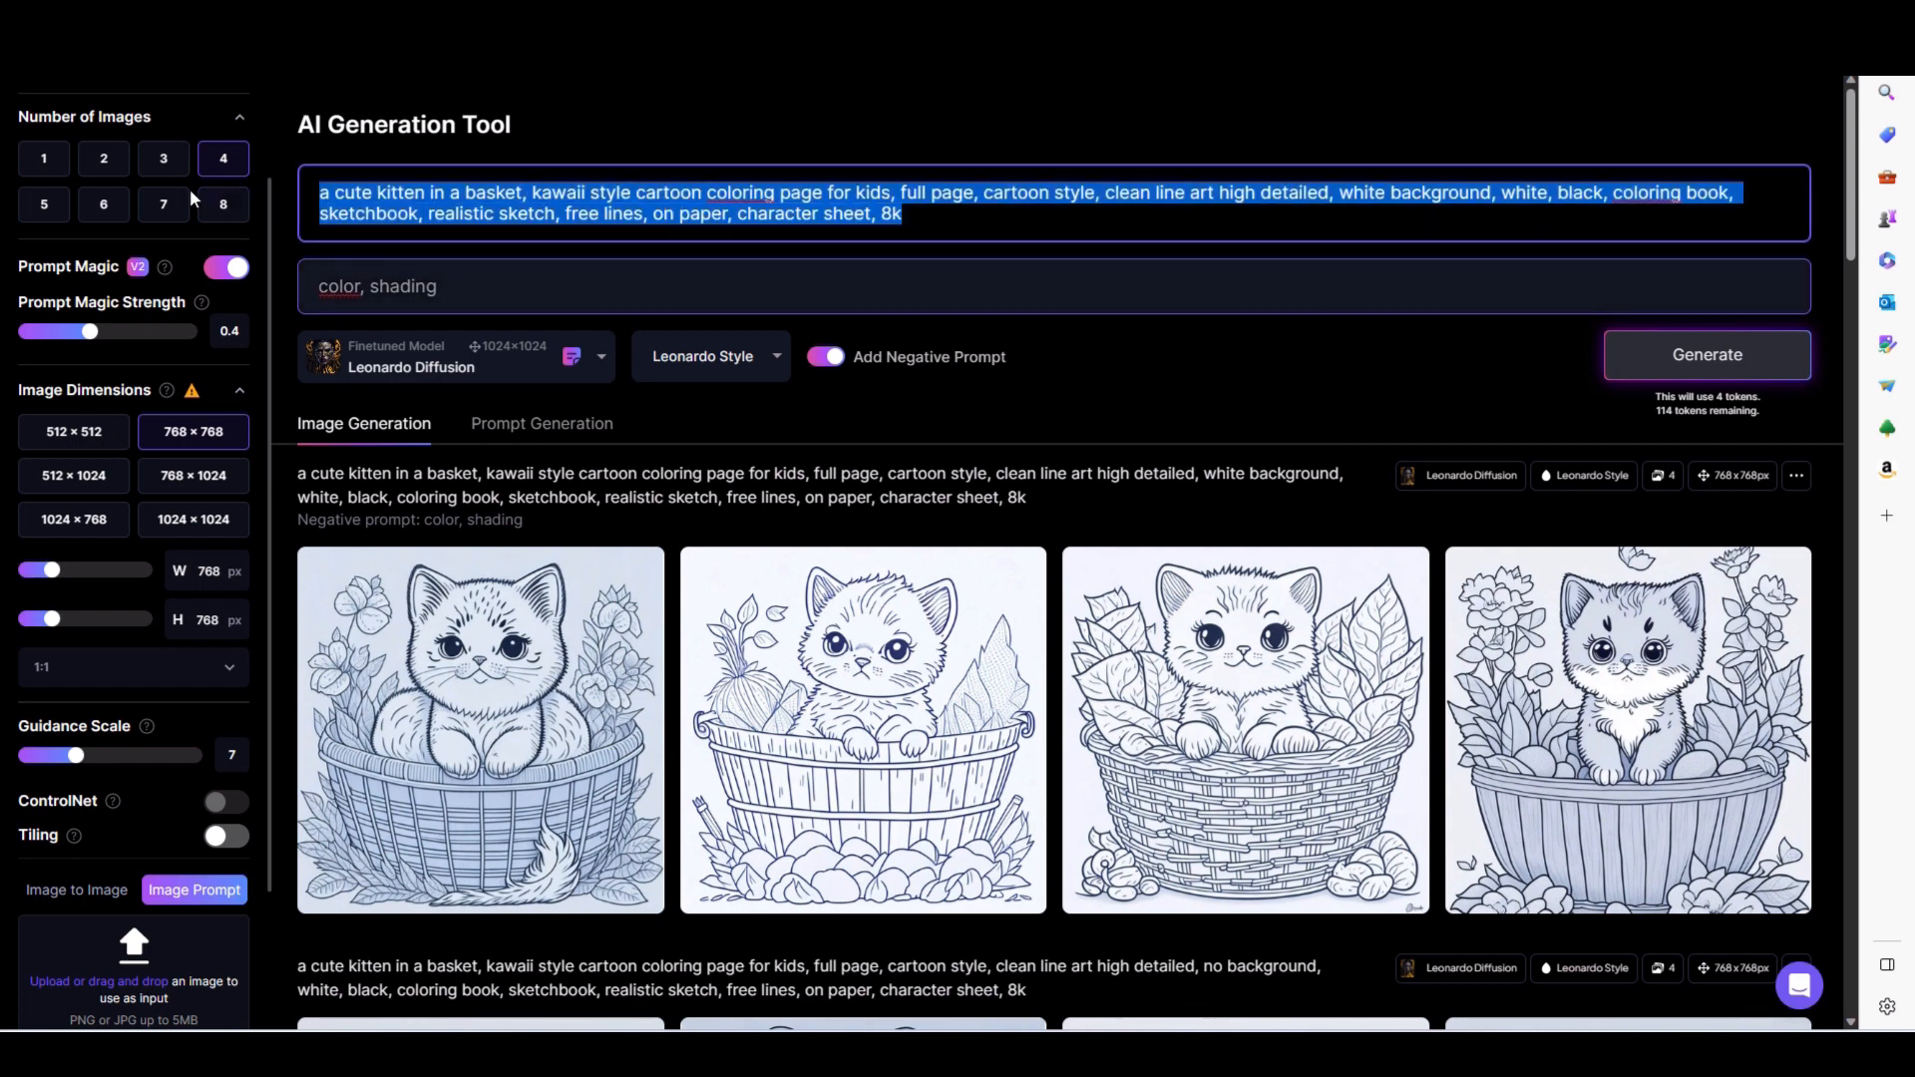
pyautogui.hotkey('ctrl', 'v')
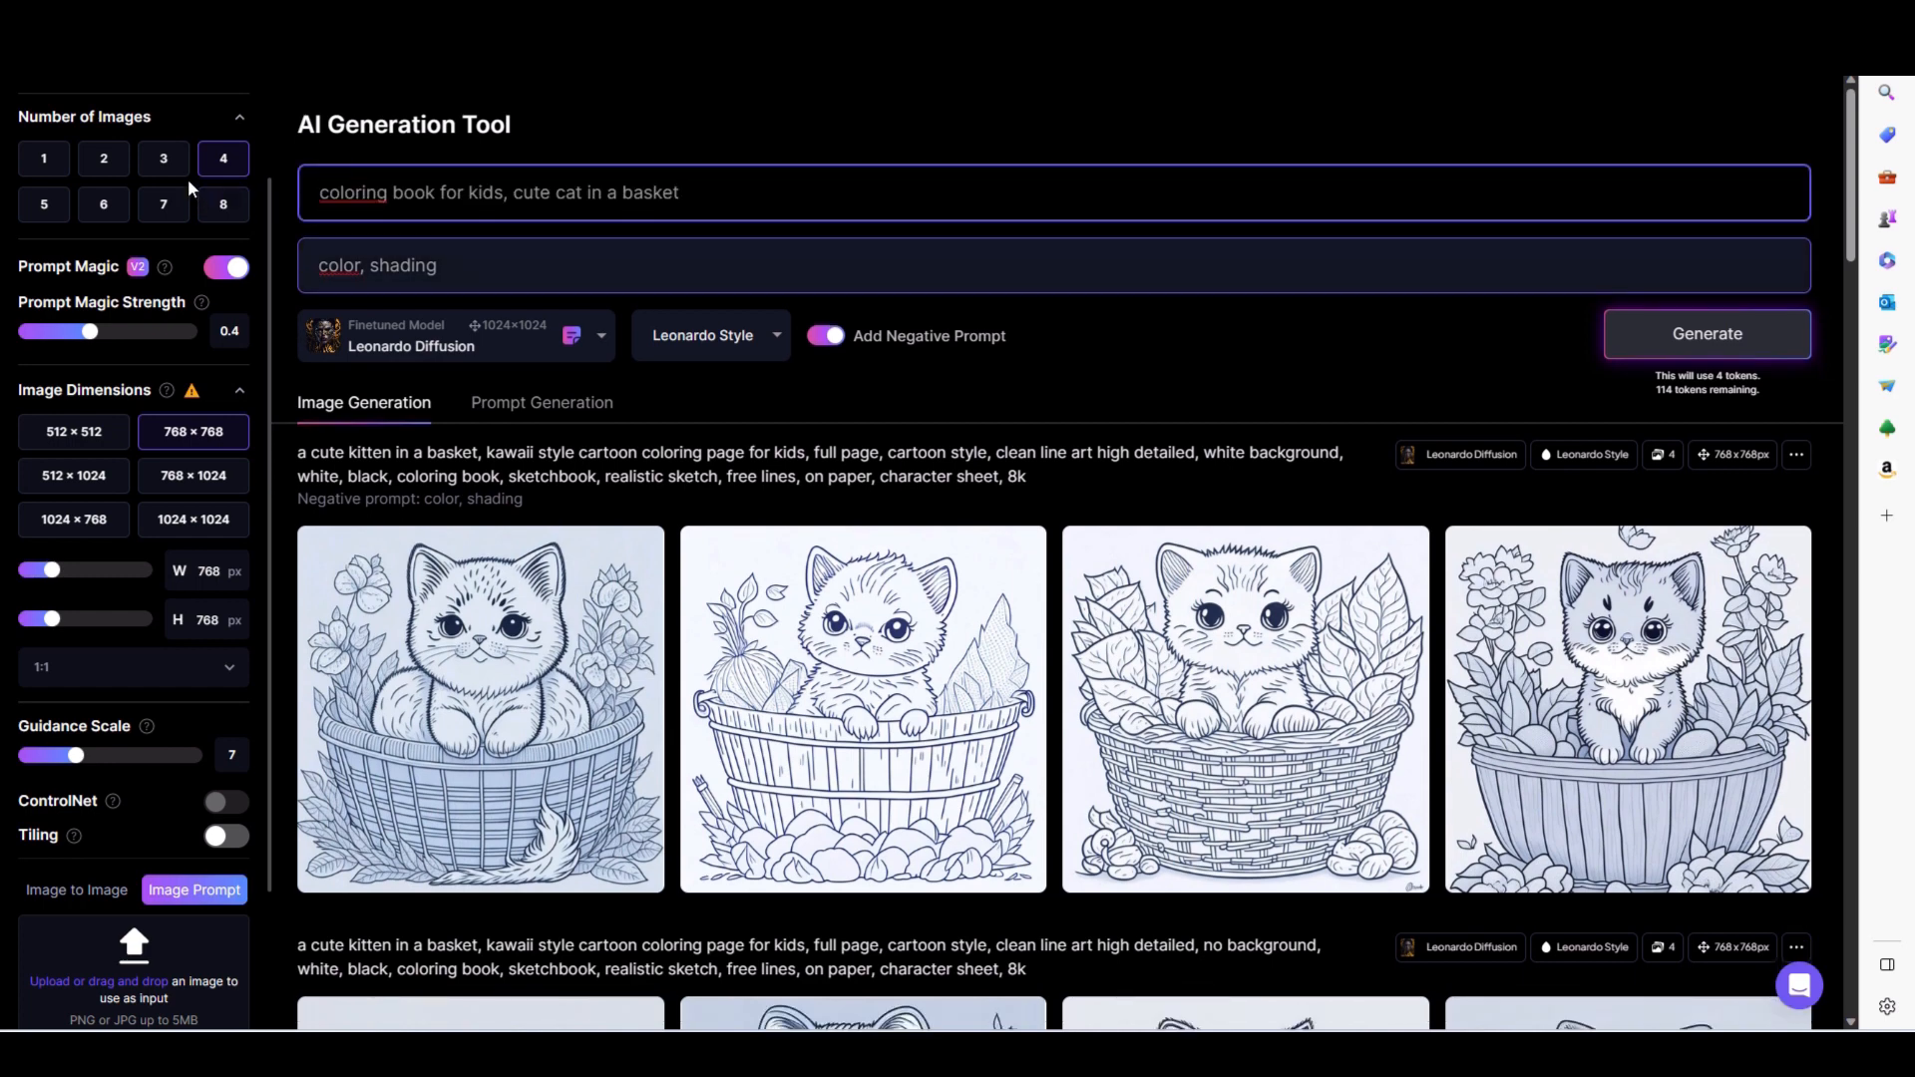
pyautogui.press('Return')
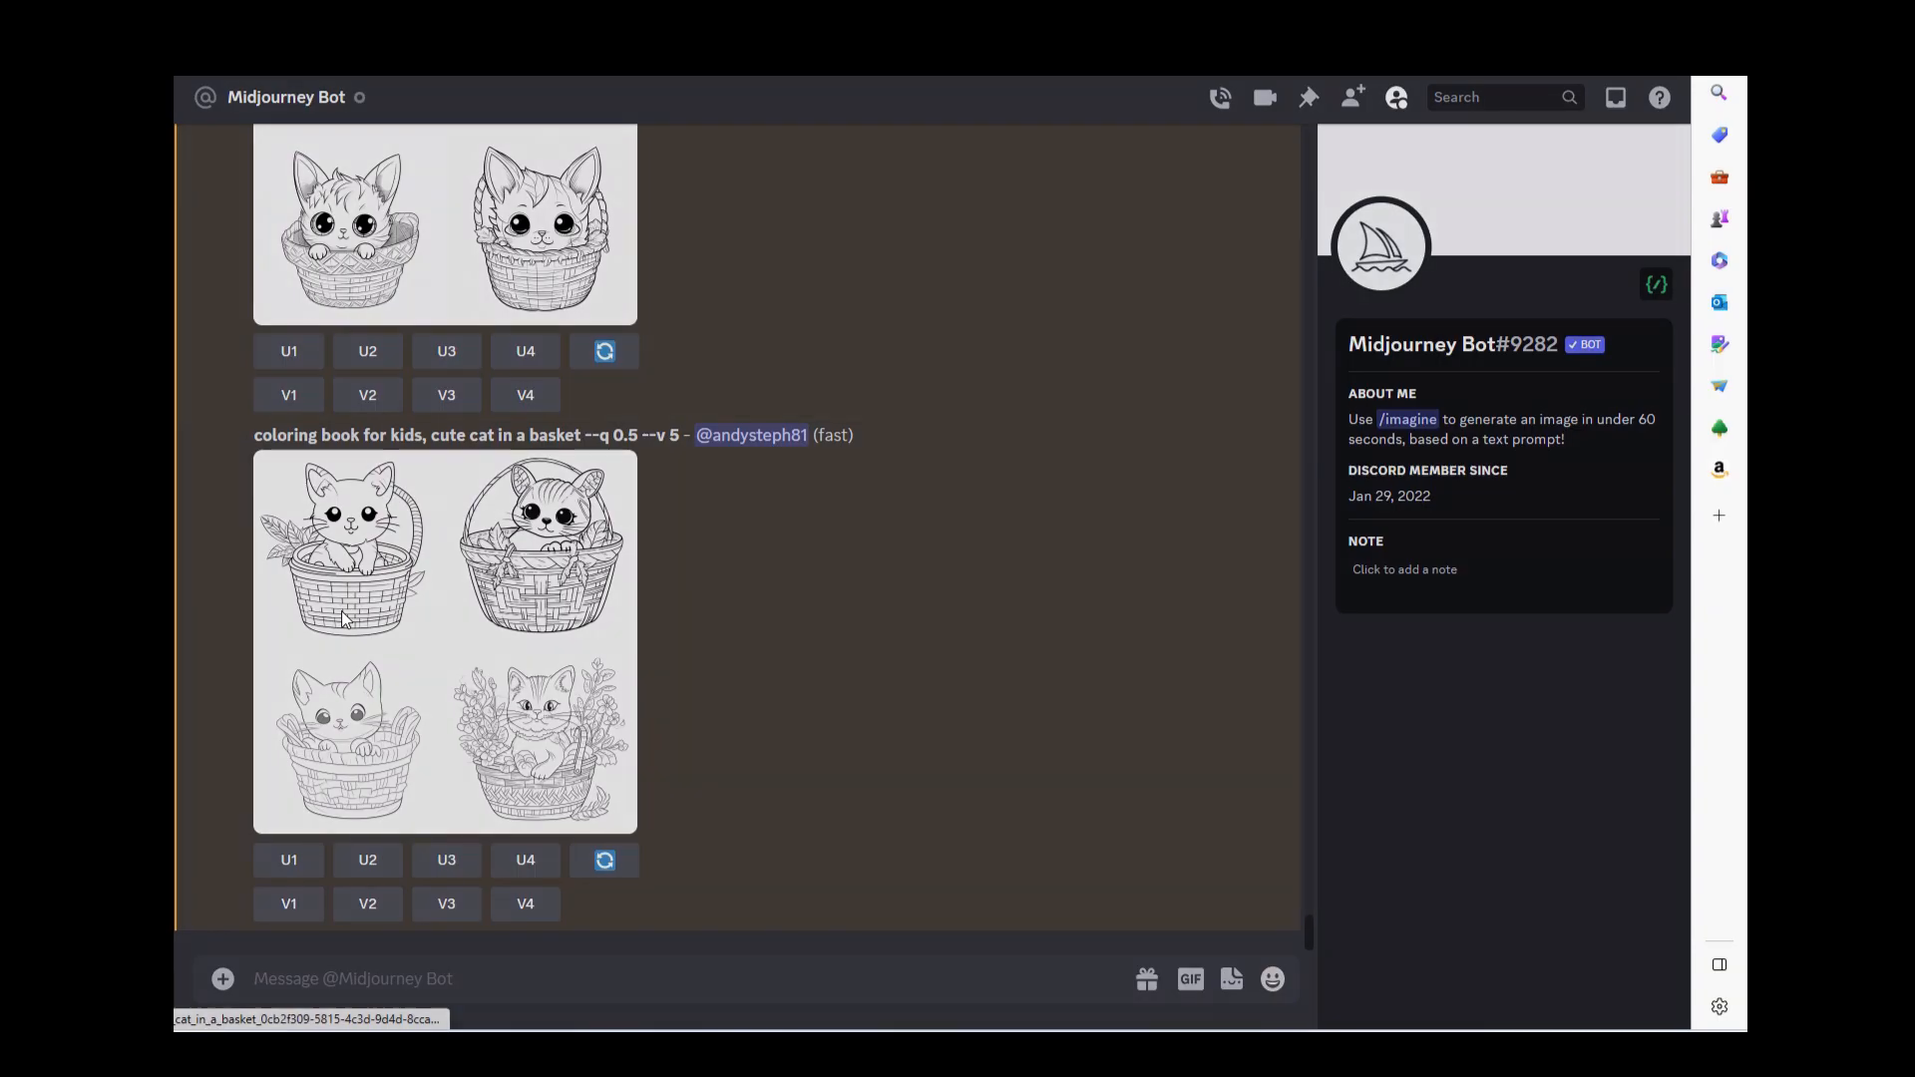
# - Examine the finished Midjourney cat-in-a-basket image grid at enlarged size in Discord and close the preview
pyautogui.click(344, 619)
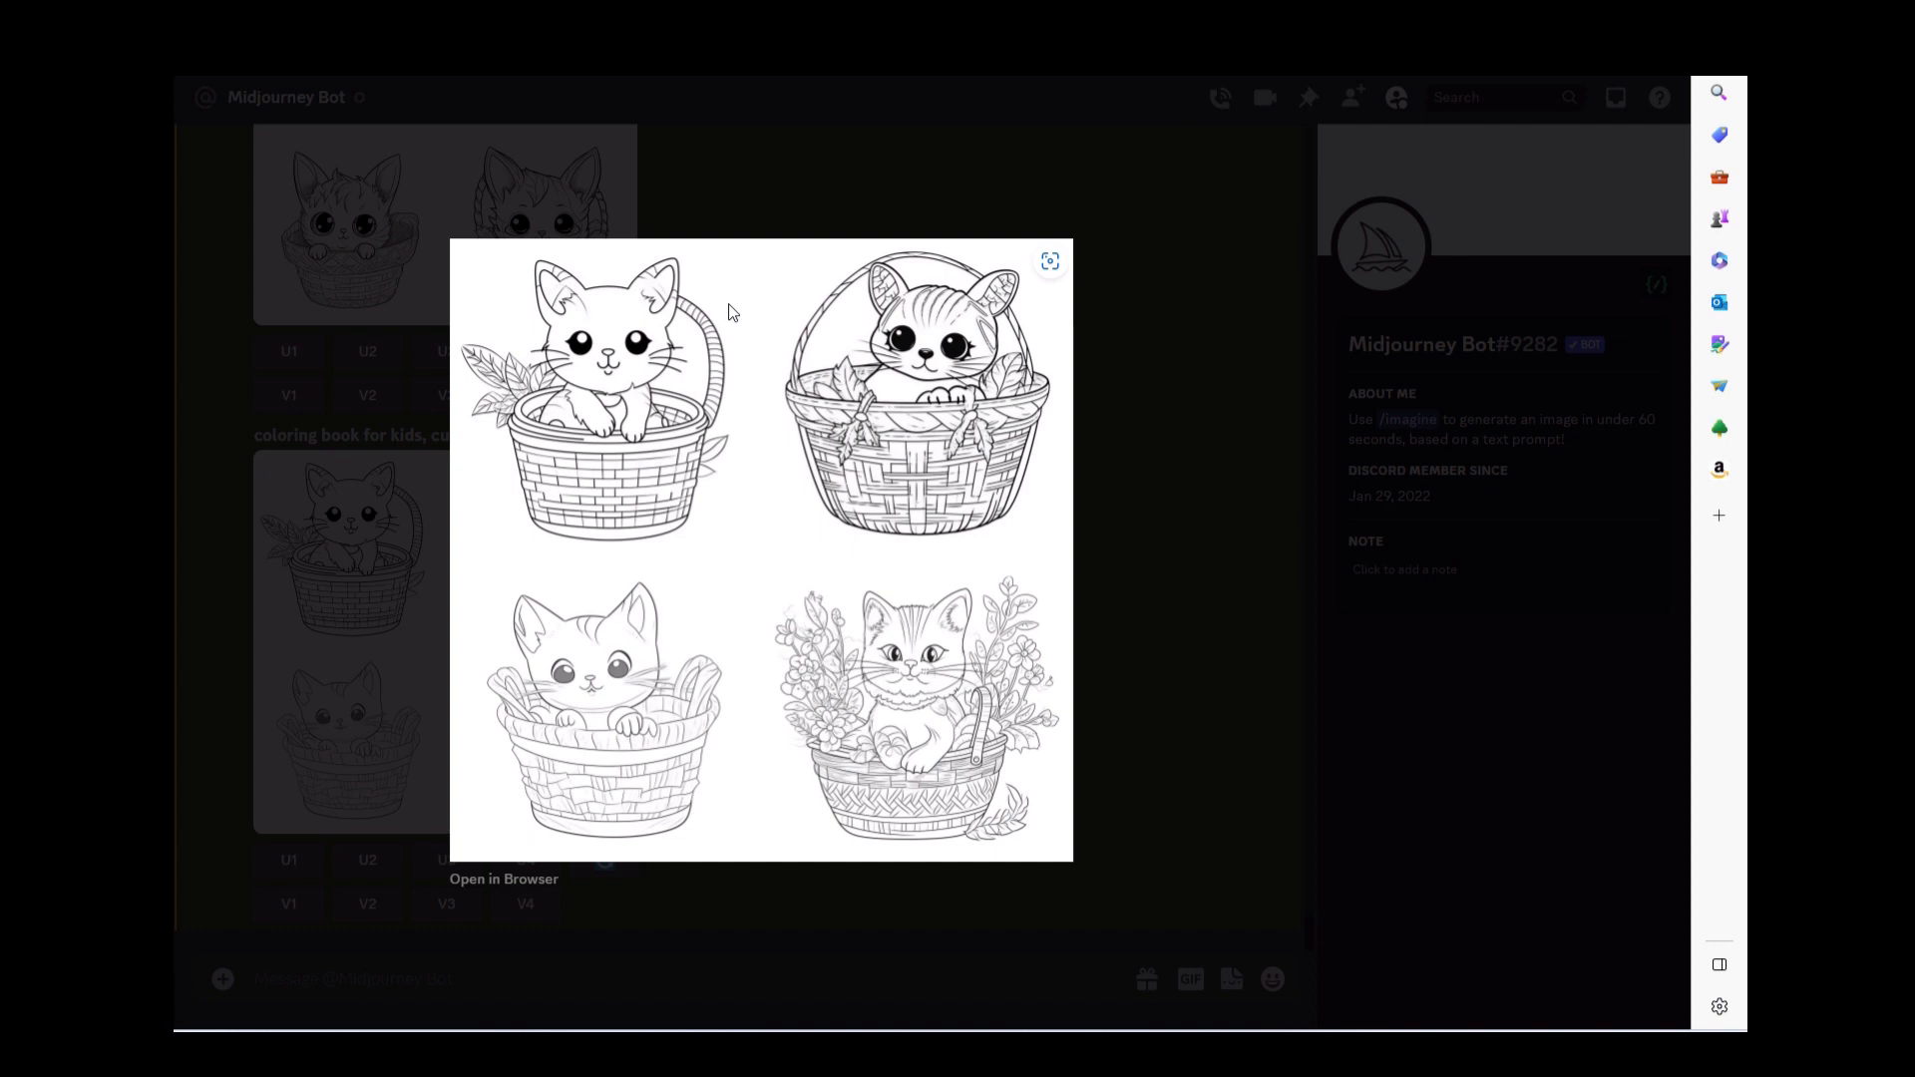
pyautogui.click(882, 163)
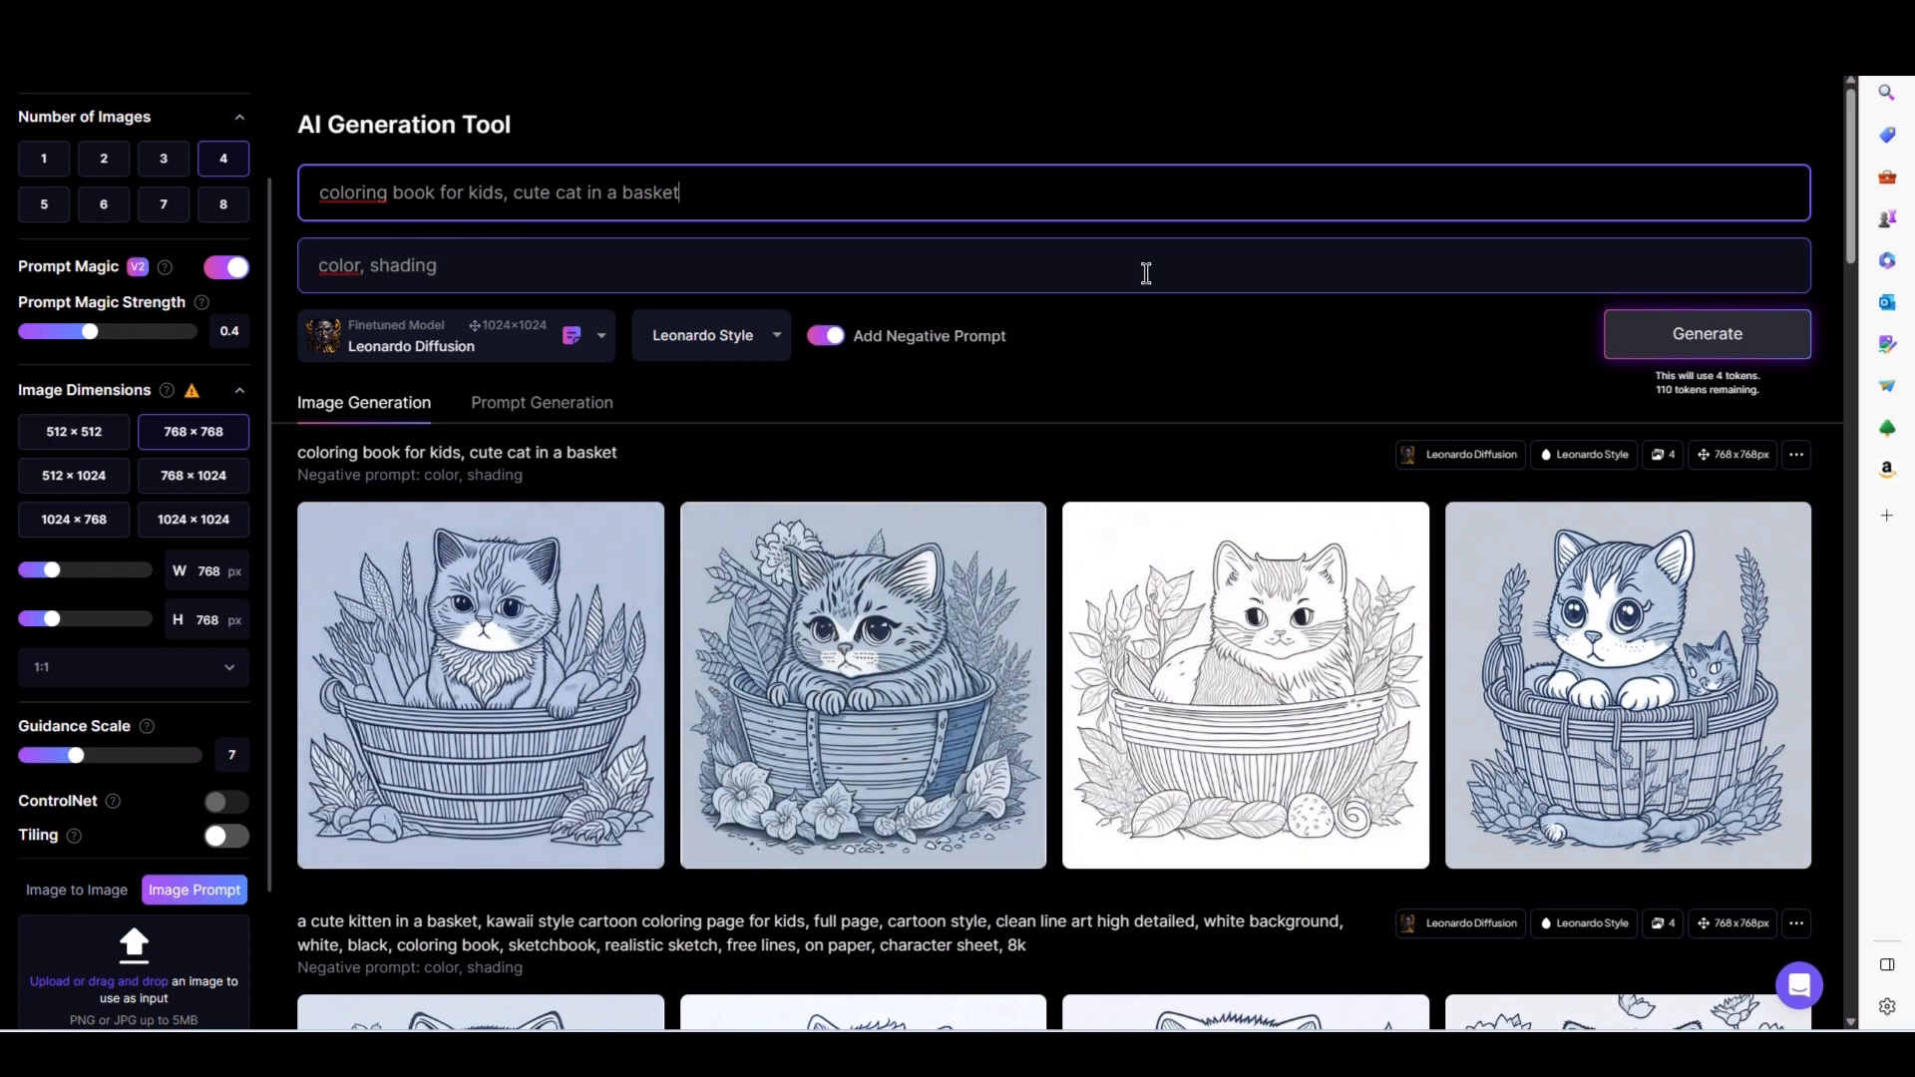
# - Take the Leonardo.Ai kitten-in-a-basket image into Affinity Photo and run the Removing Colour macro on it
pyautogui.click(1608, 602)
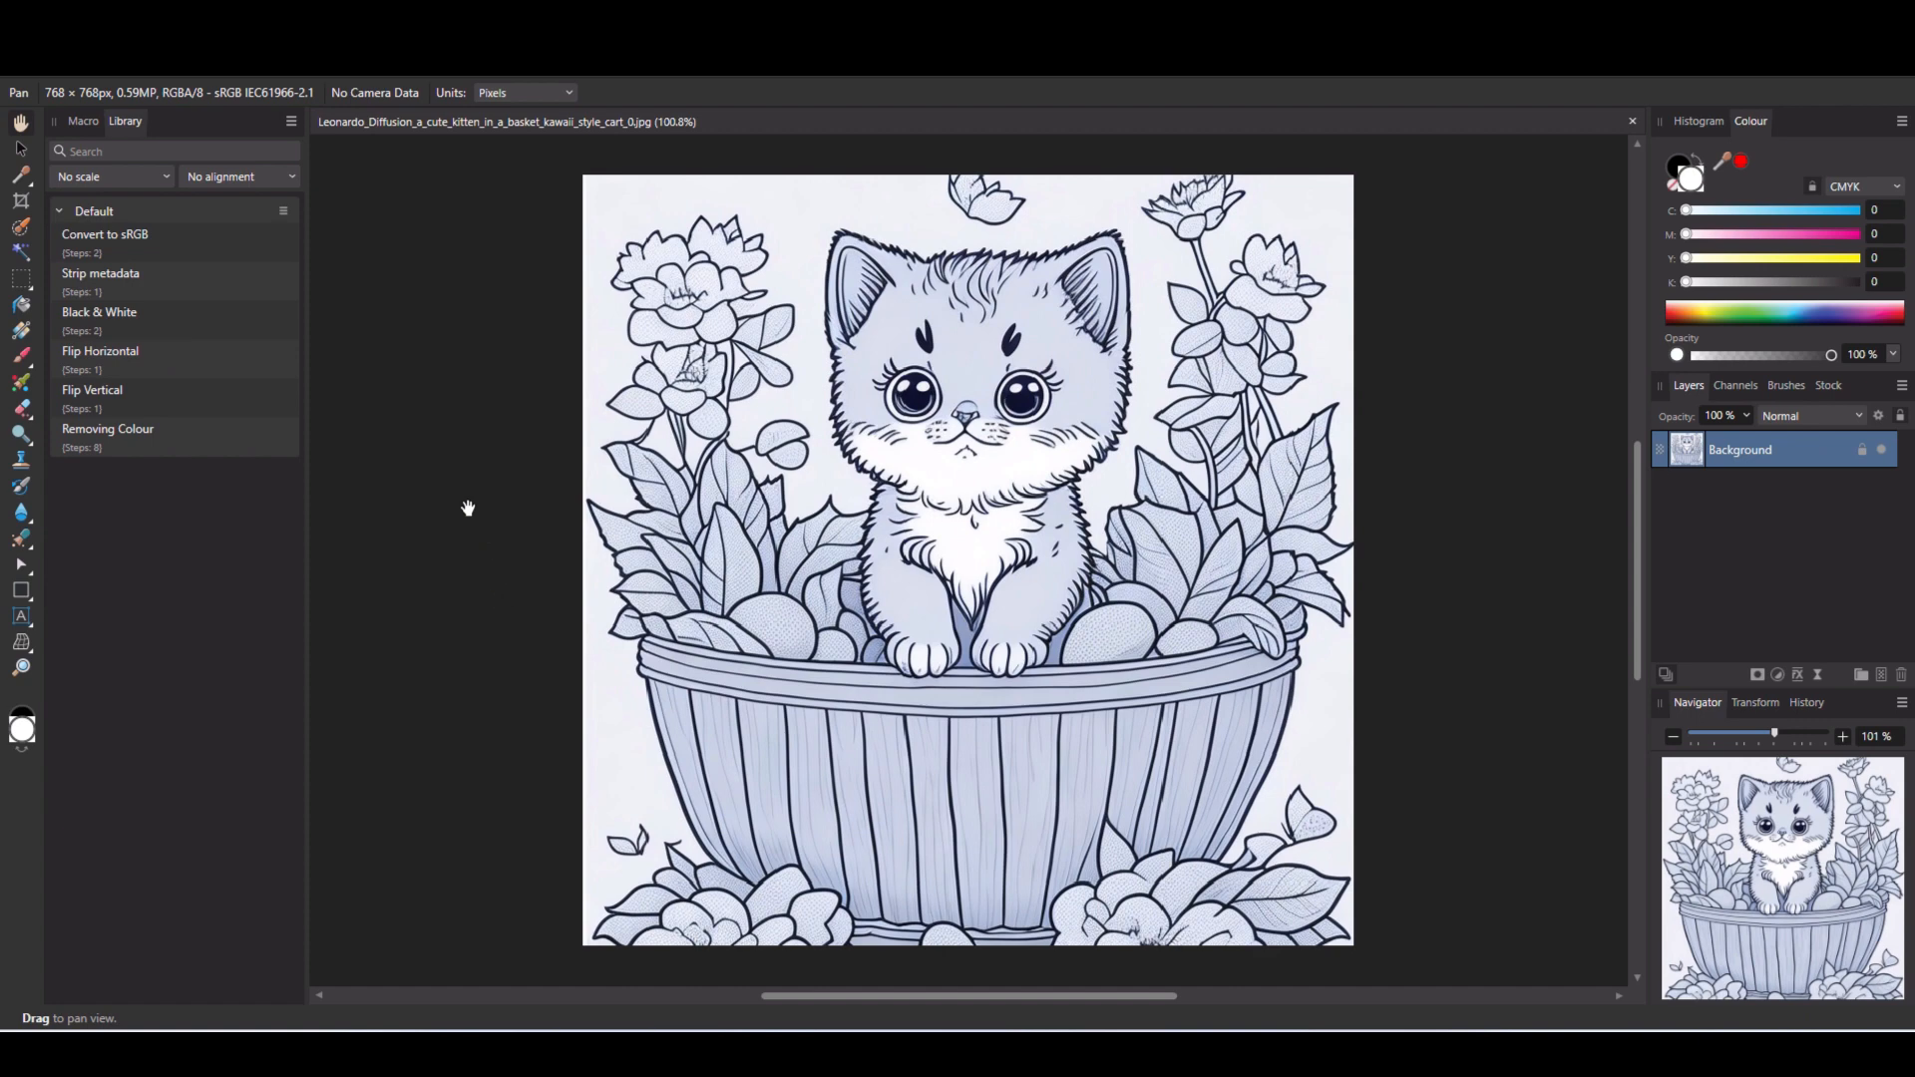
pyautogui.click(116, 429)
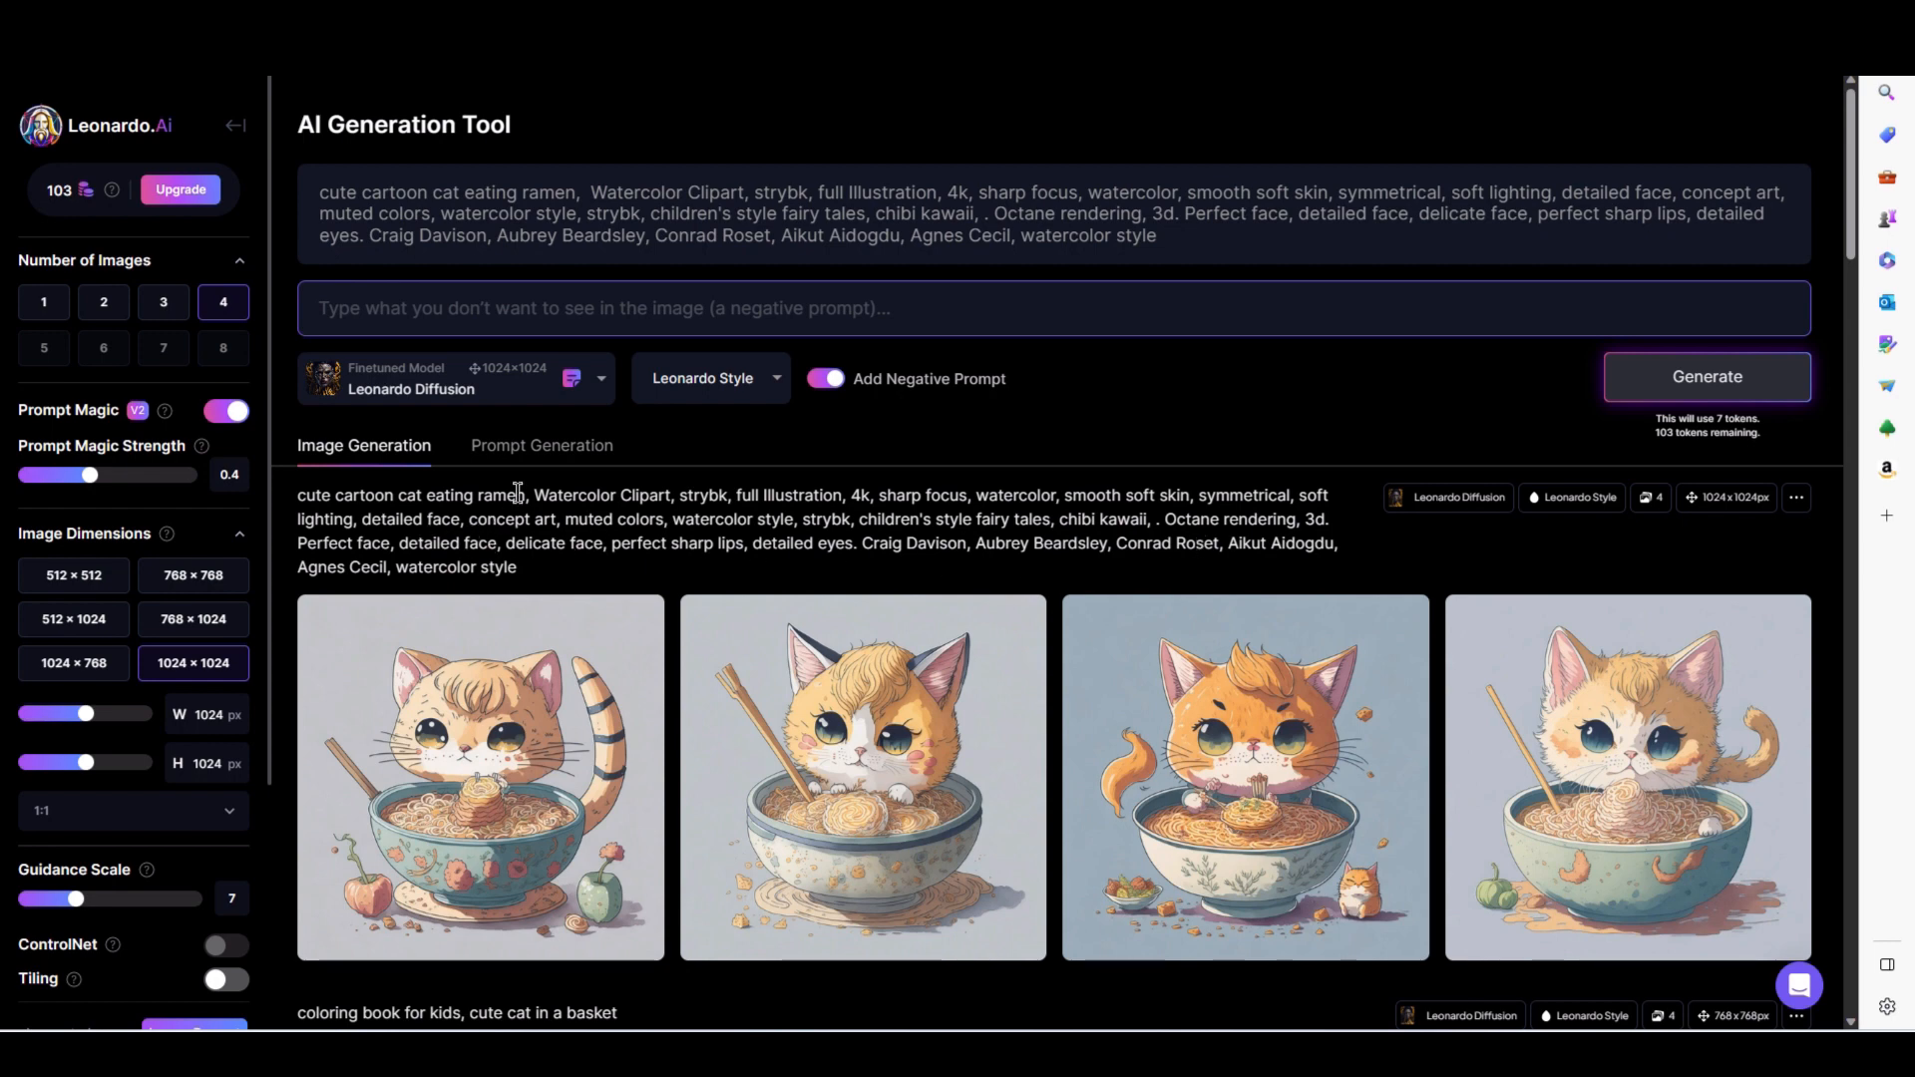
# - Download the second cat-eating-ramen image from Leonardo.Ai and run the Removing Colour macro on it in Affinity Photo
pyautogui.click(873, 706)
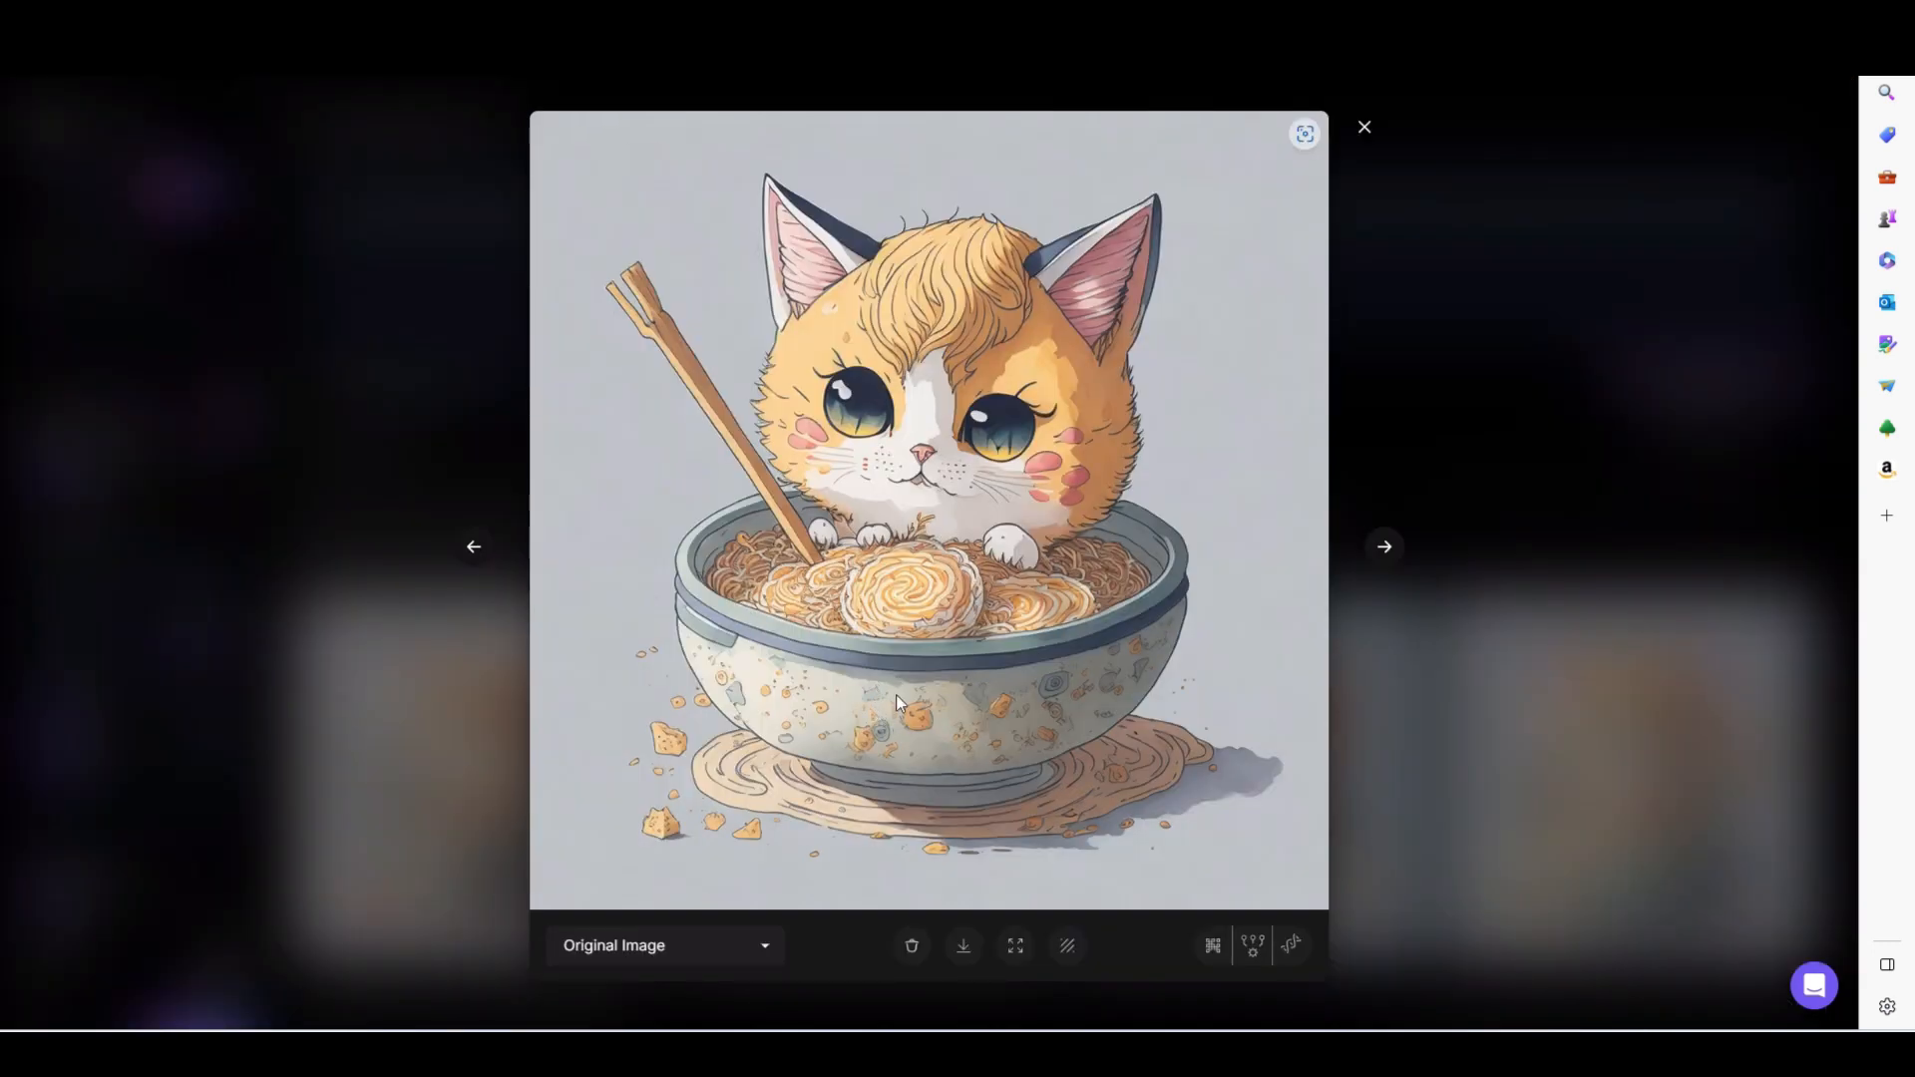
pyautogui.click(963, 945)
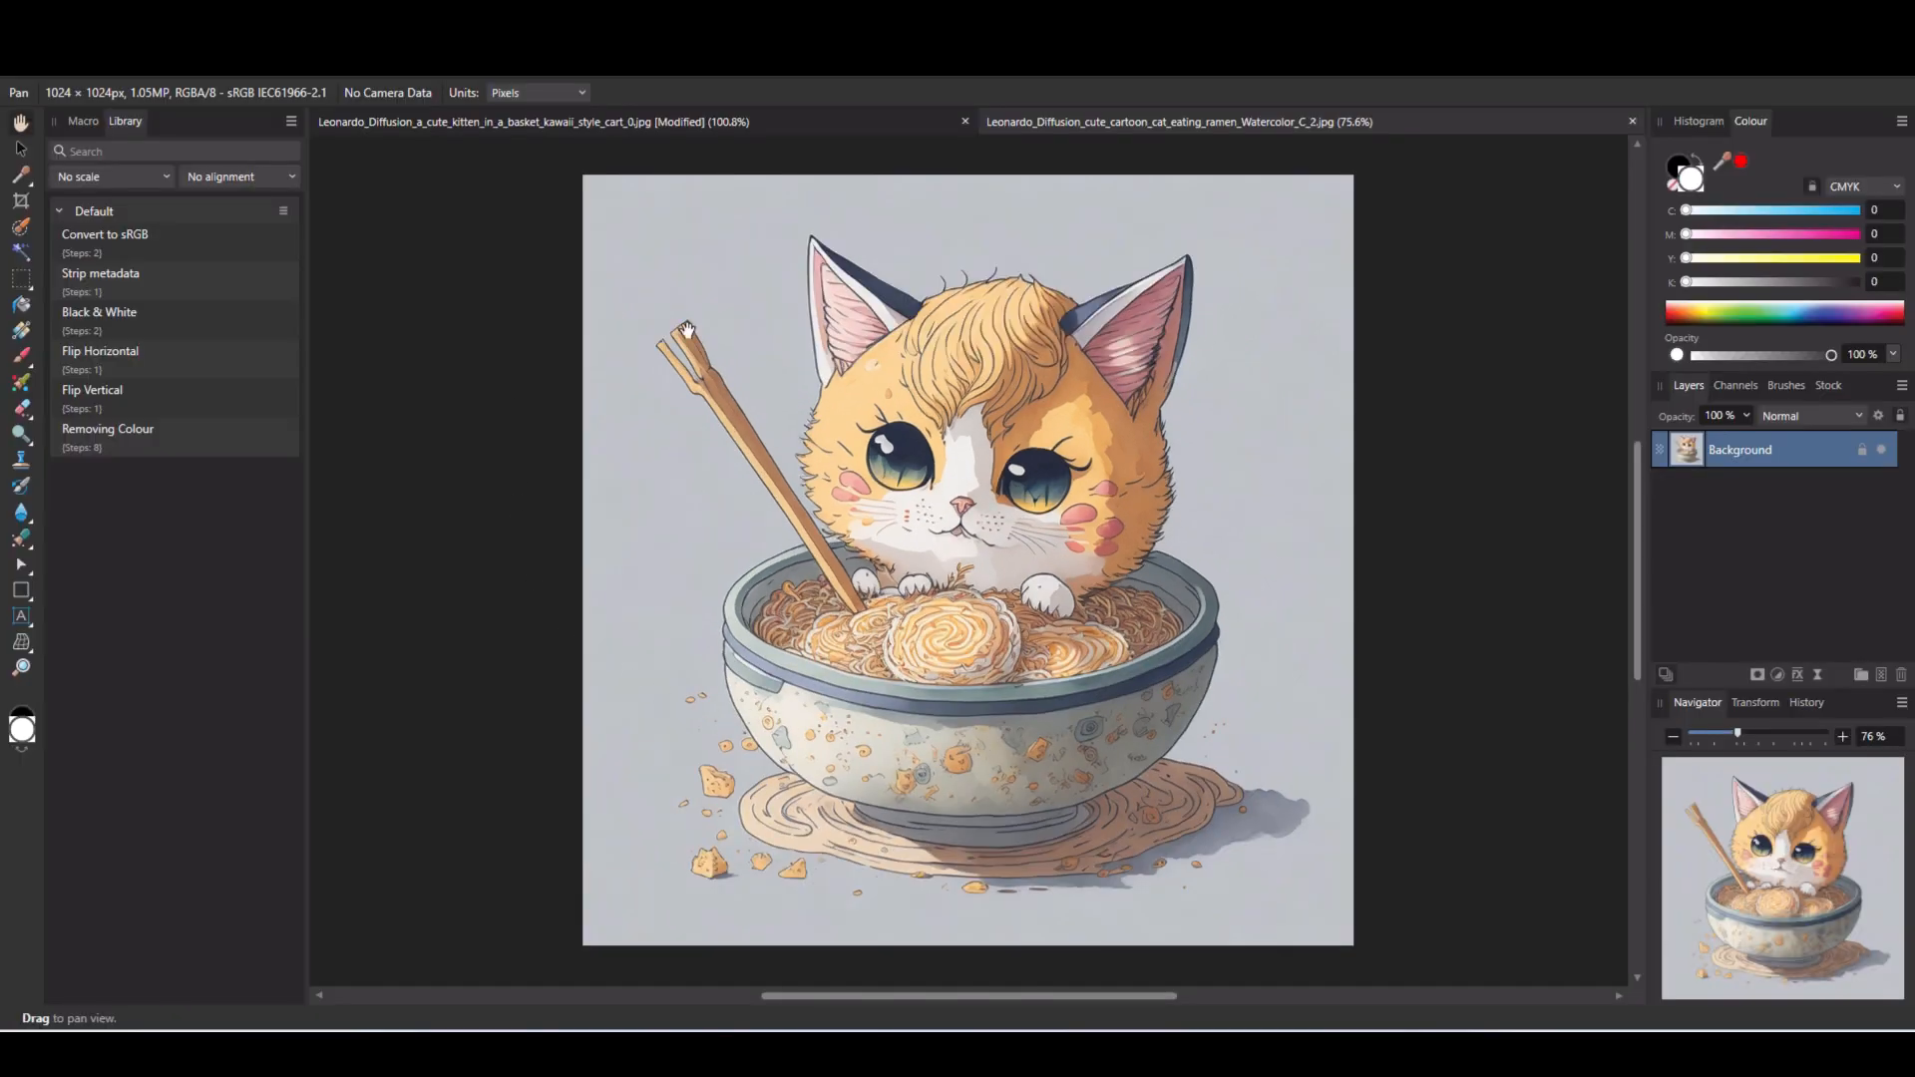
pyautogui.click(108, 439)
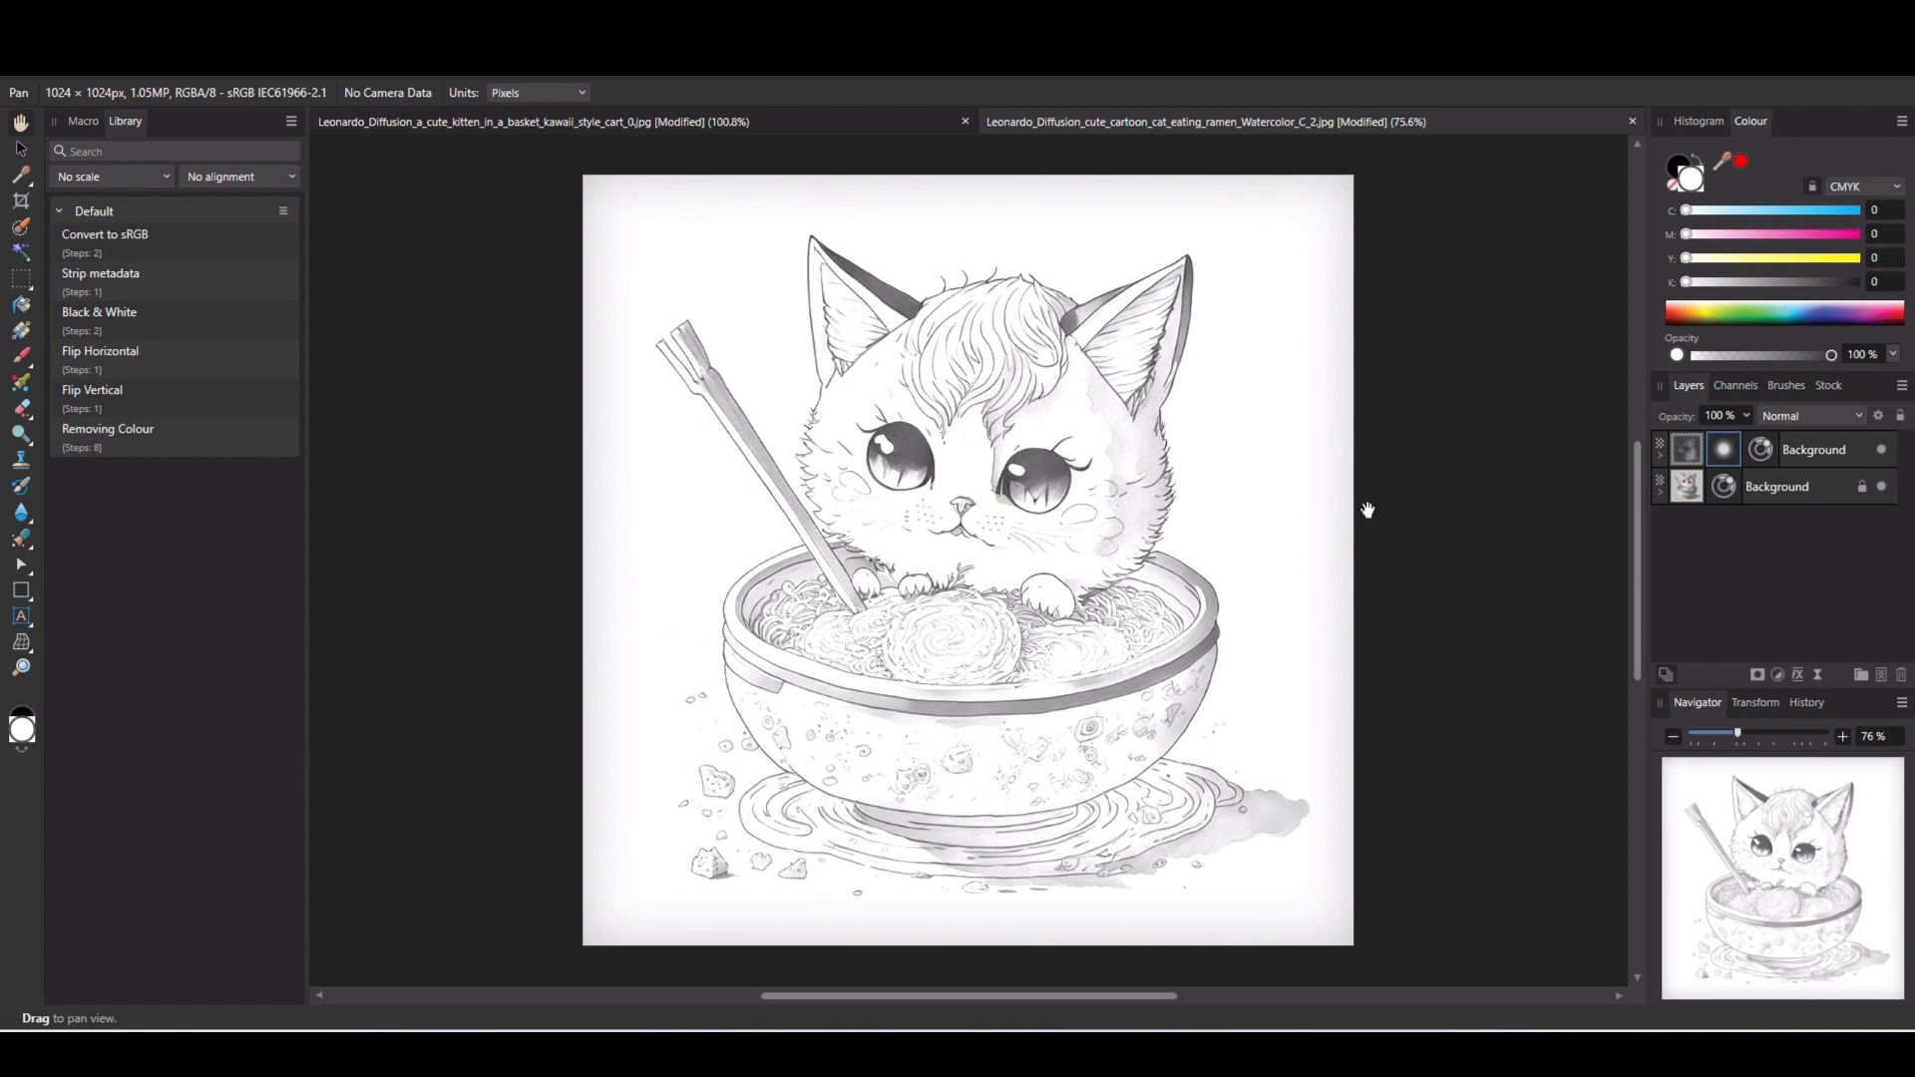
# - Set the live Gaussian Blur radius on the ramen cat's upper layer to 38.6 px
pyautogui.doubleClick(1725, 450)
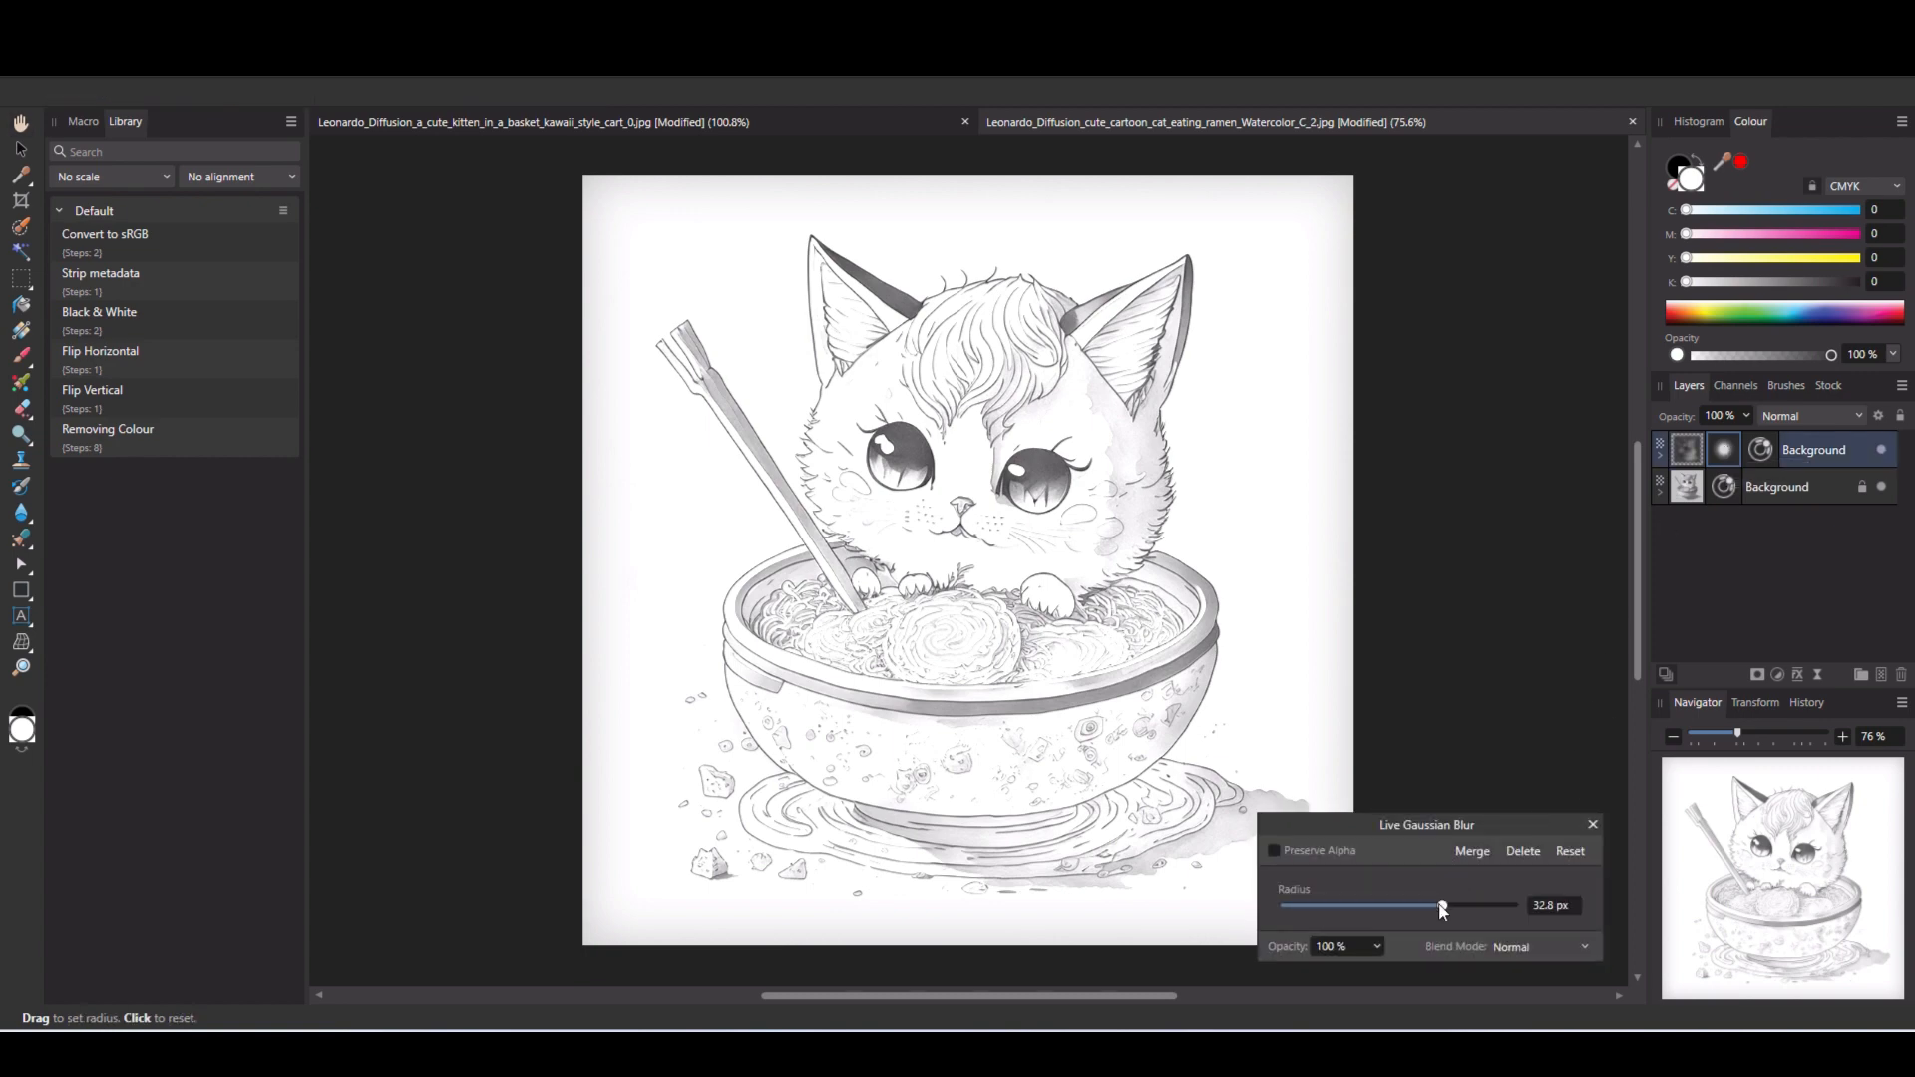
pyautogui.moveTo(1443, 910)
pyautogui.mouseDown()
pyautogui.moveTo(1492, 907)
pyautogui.moveTo(1442, 907)
pyautogui.mouseUp()
pyautogui.moveTo(1447, 912); pyautogui.dragTo(1461, 912)
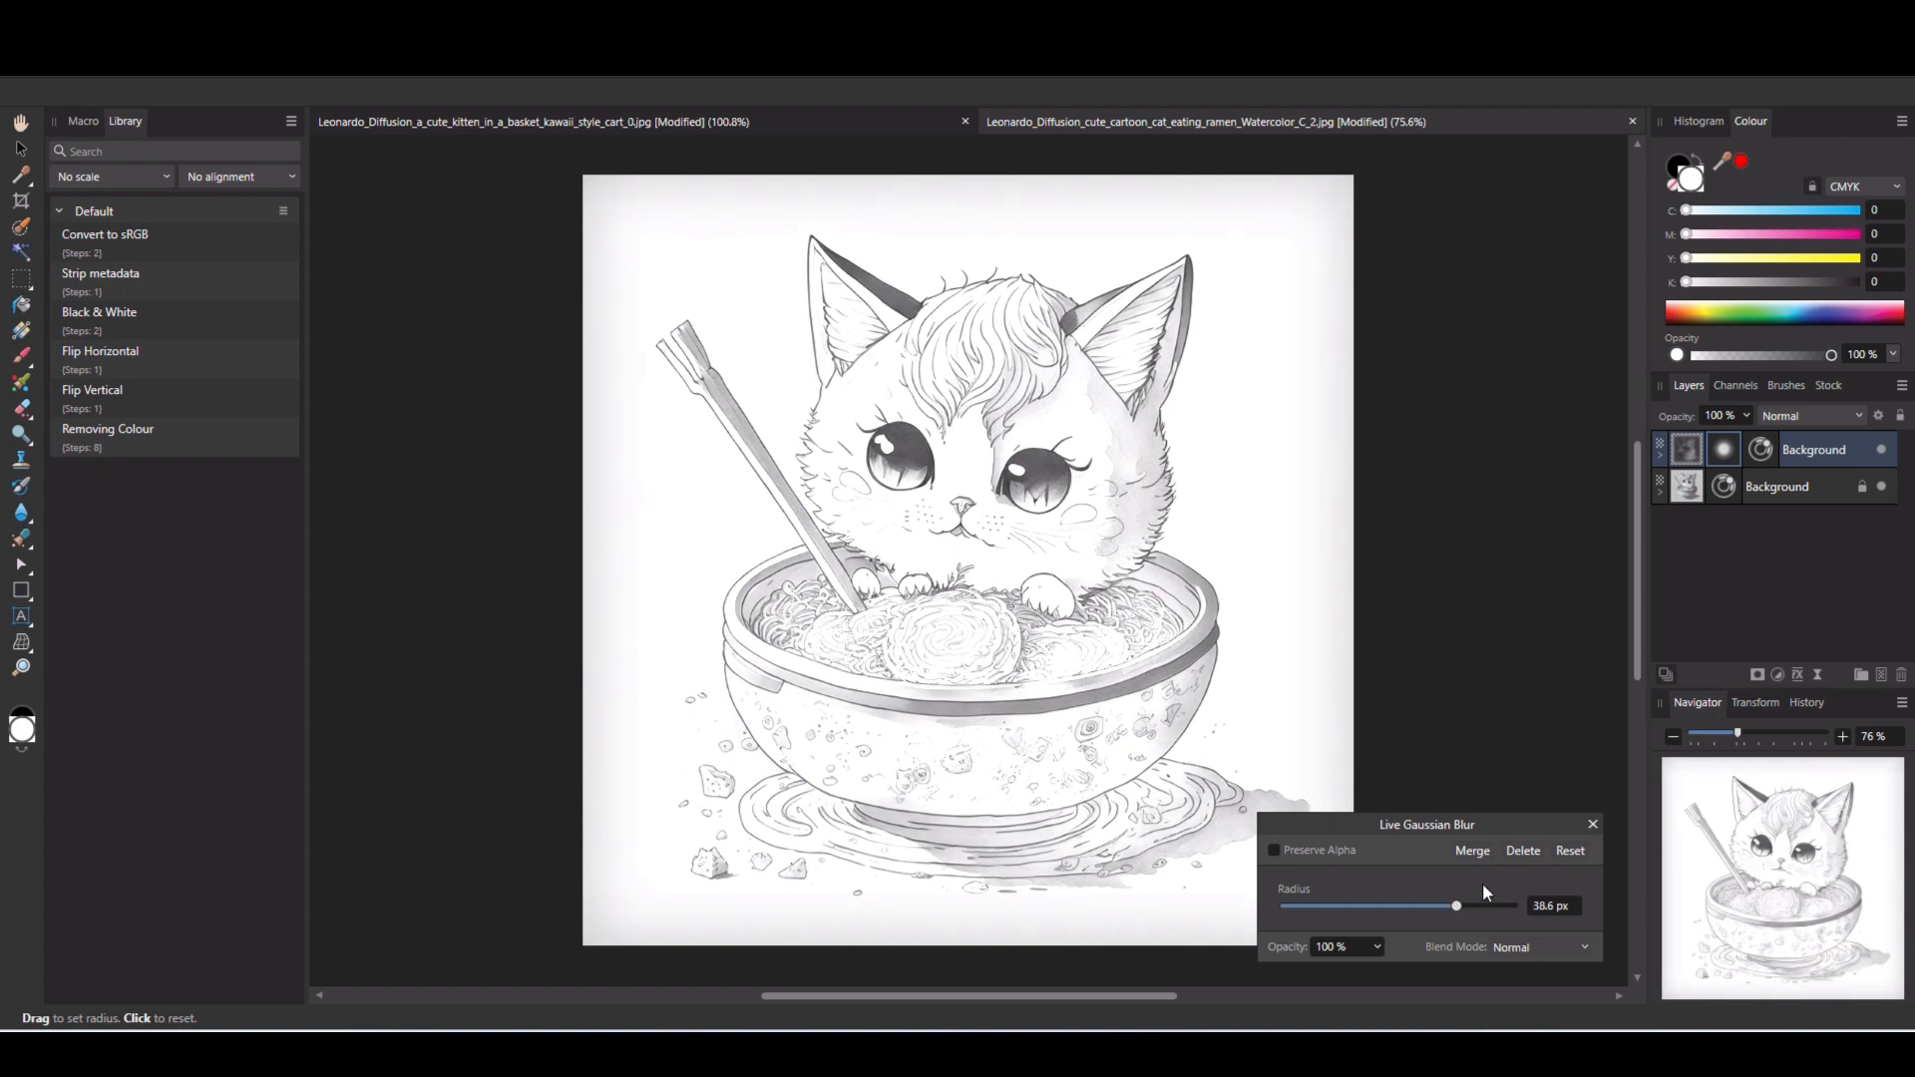
pyautogui.click(1593, 824)
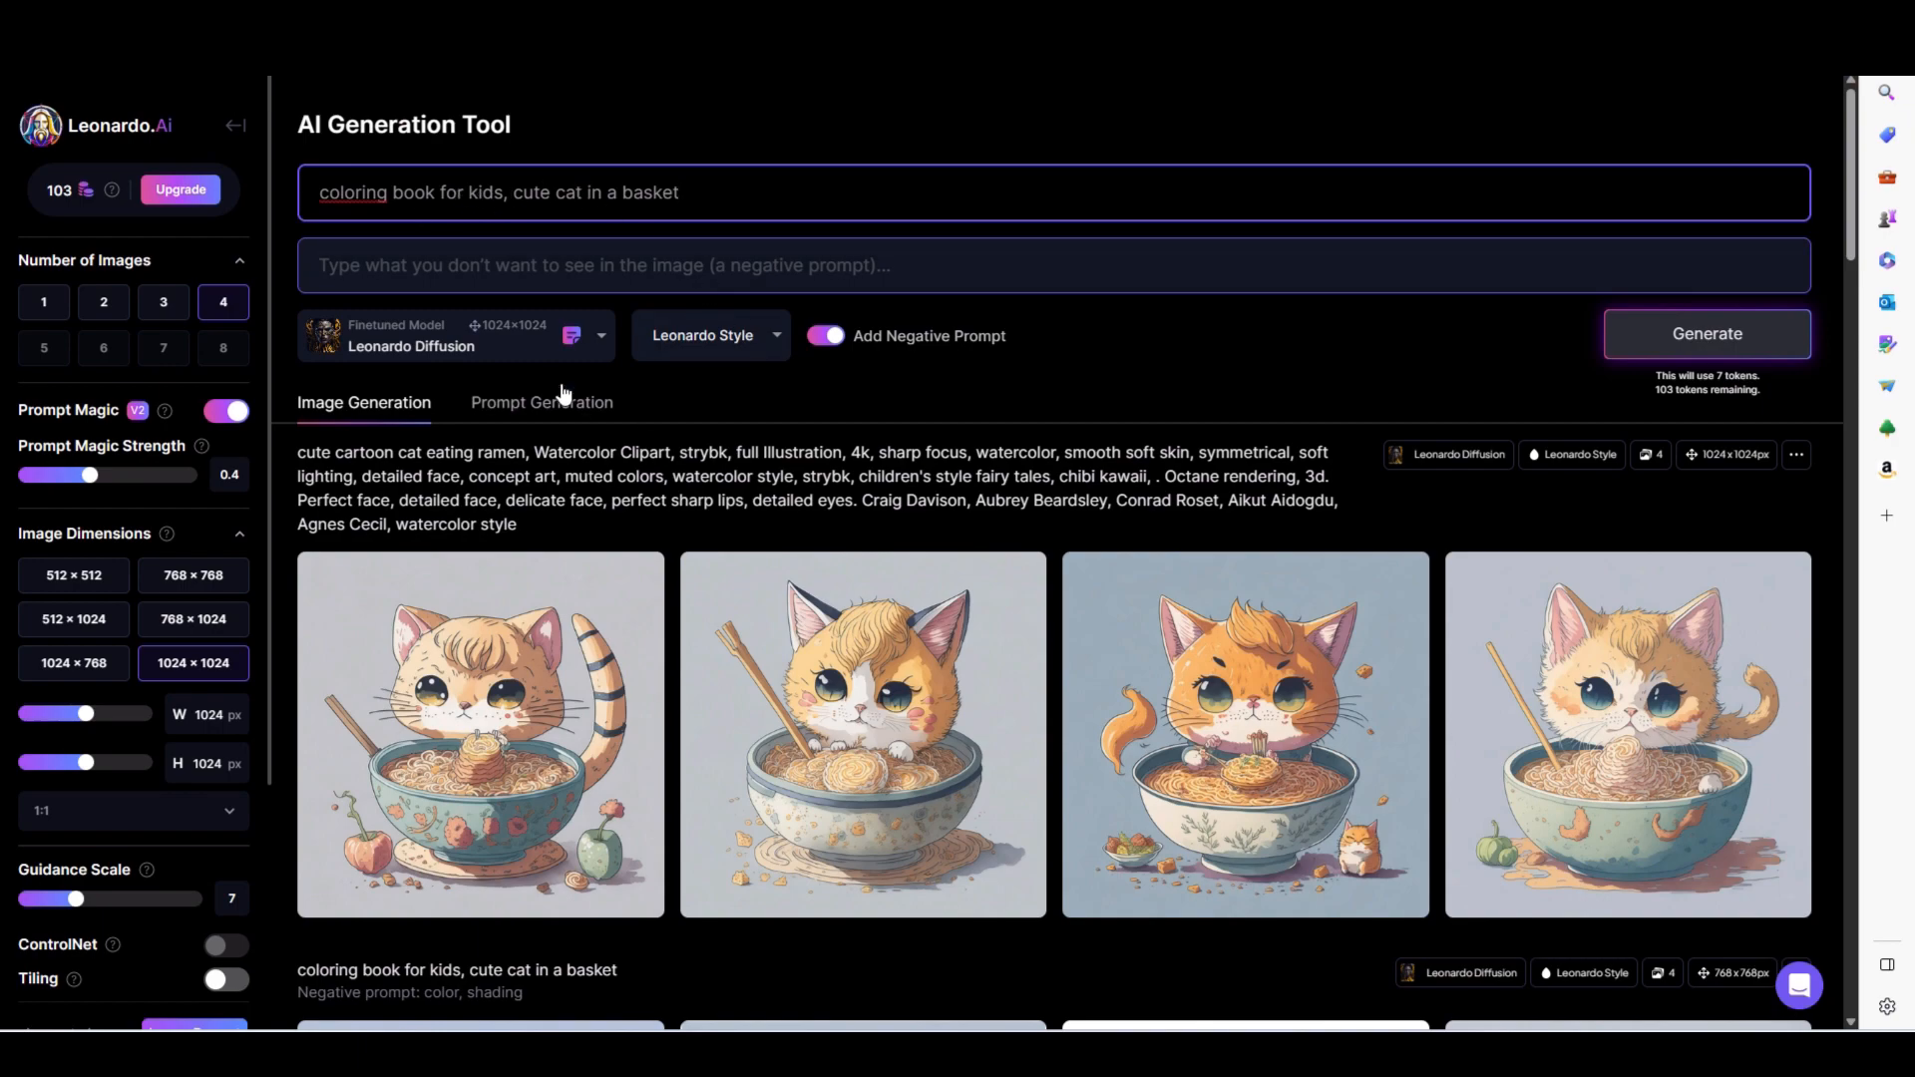
# - Return to Leonardo.Ai, select the Leonardo Creative model and generate images for "coloring book for kids, cute cat in a basket"
pyautogui.scroll(-7, 690, 417)
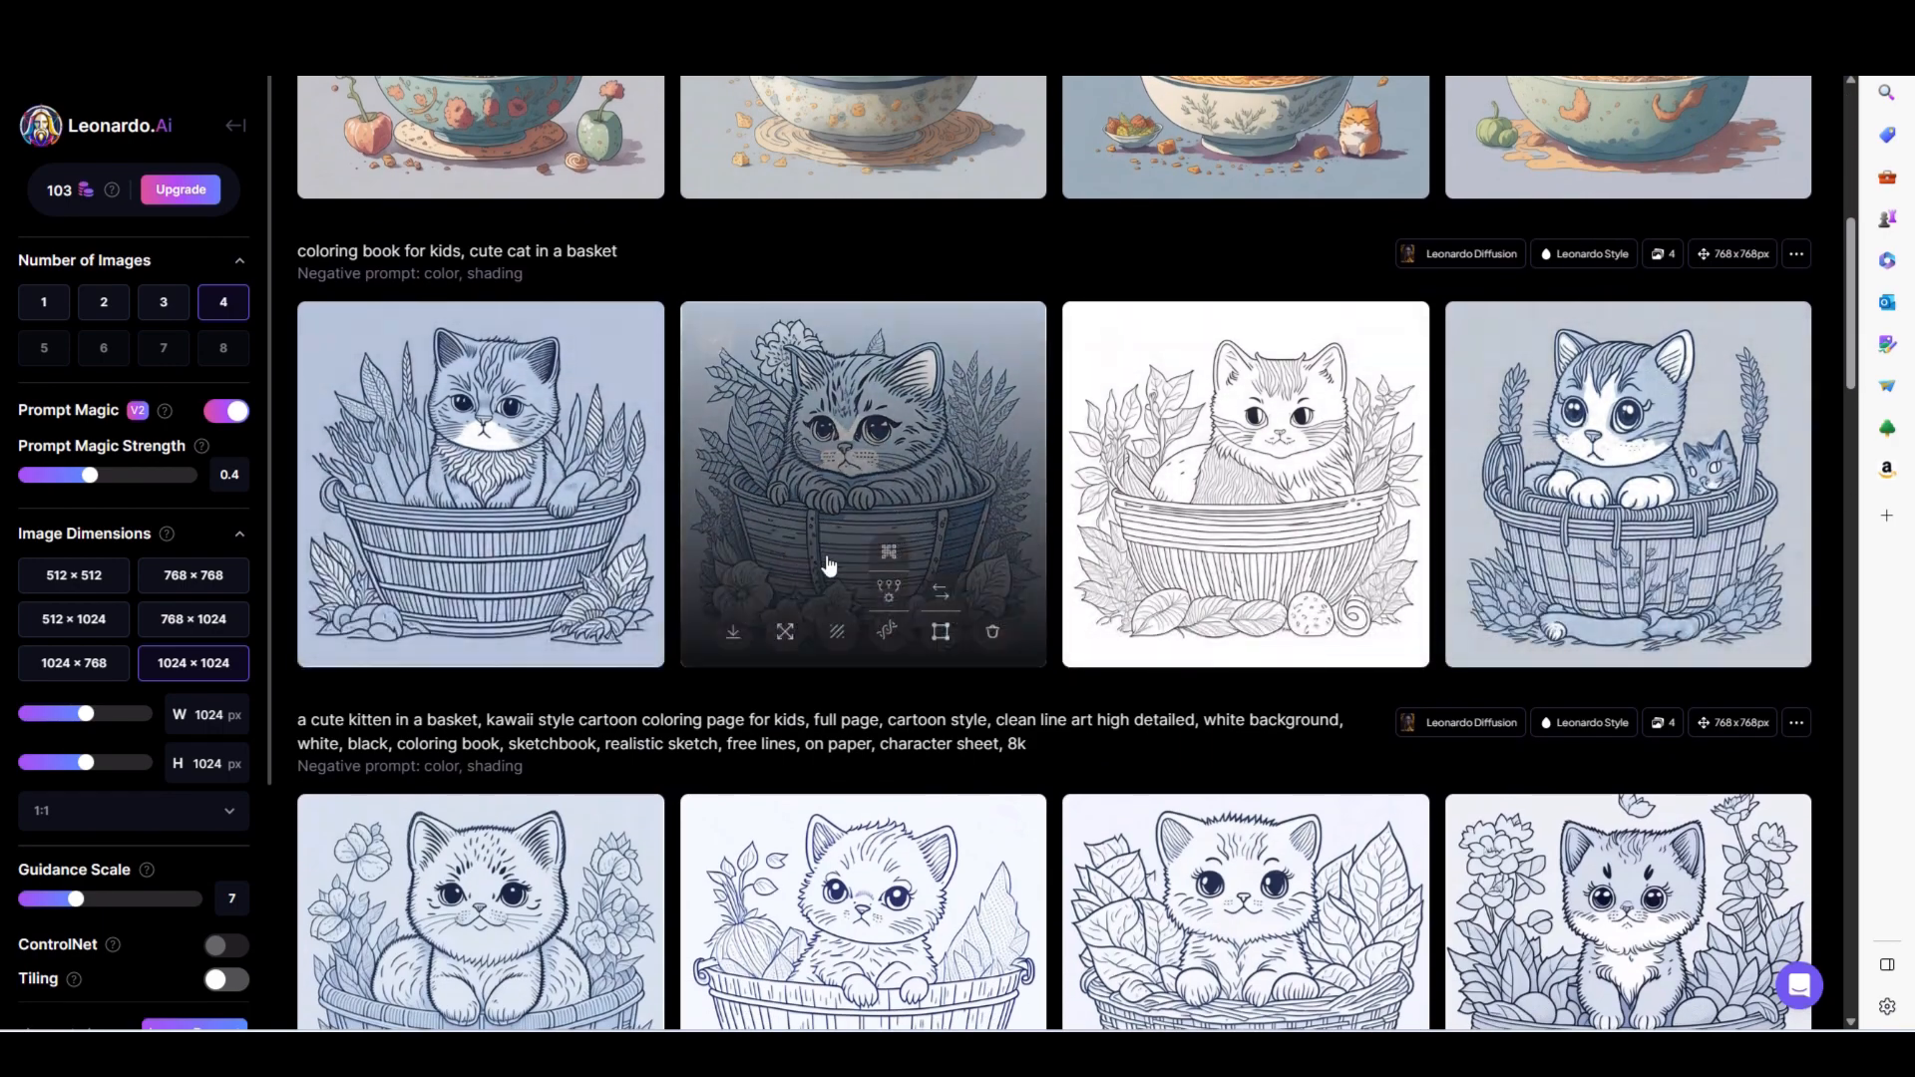
pyautogui.scroll(7, 886, 529)
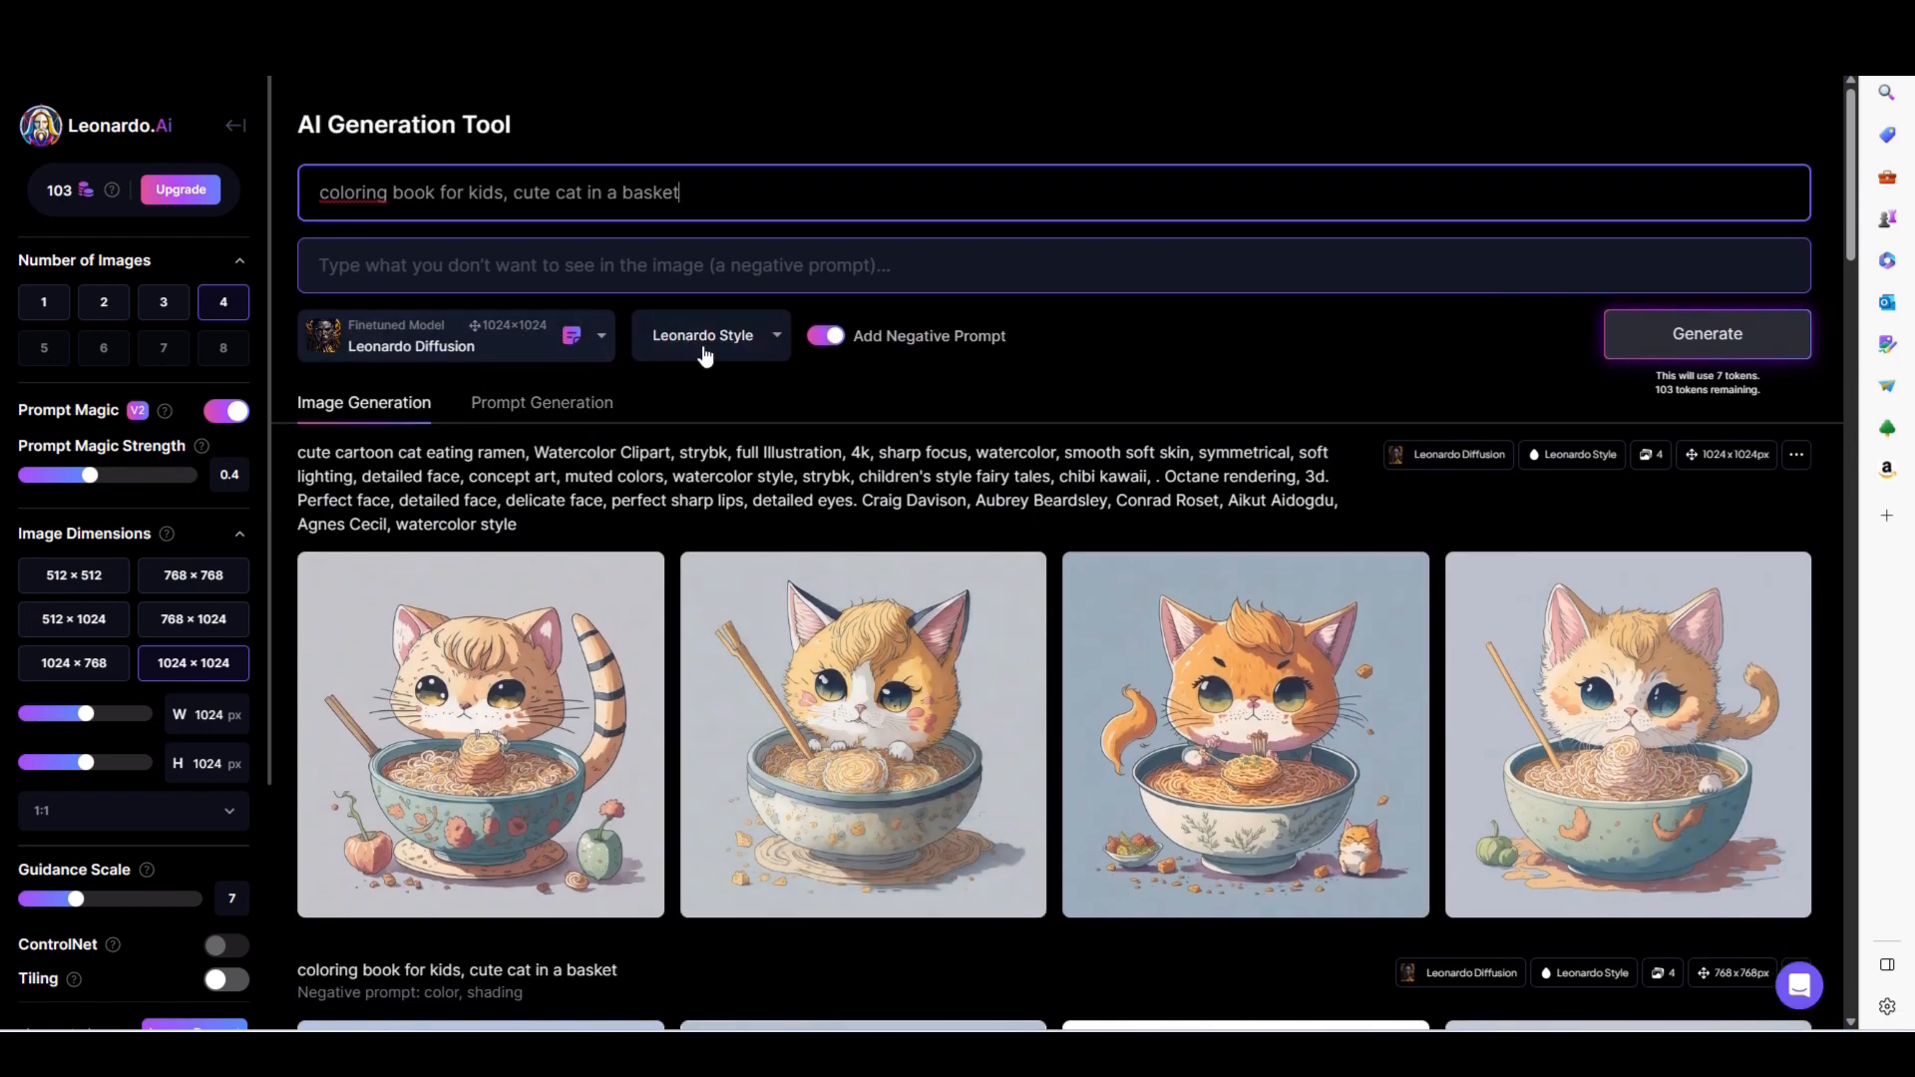
pyautogui.click(777, 345)
pyautogui.click(601, 337)
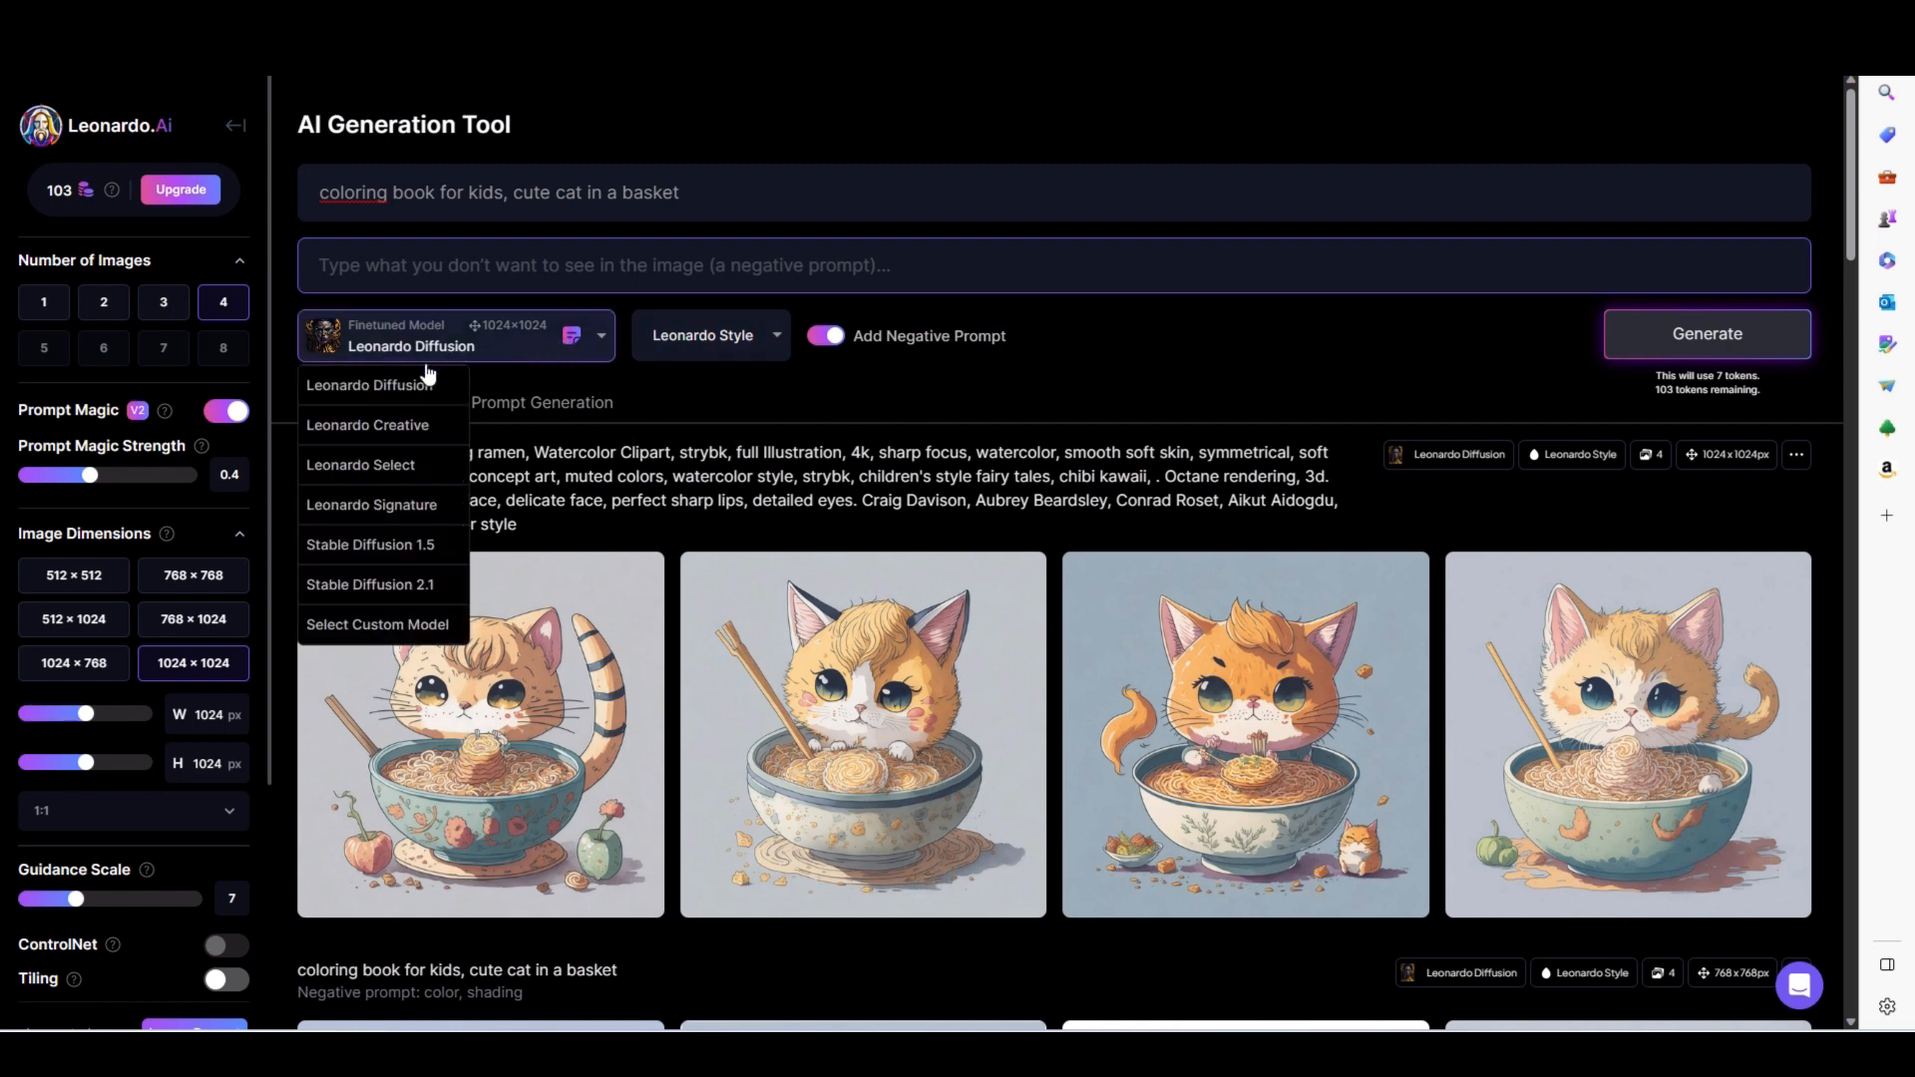
pyautogui.click(392, 439)
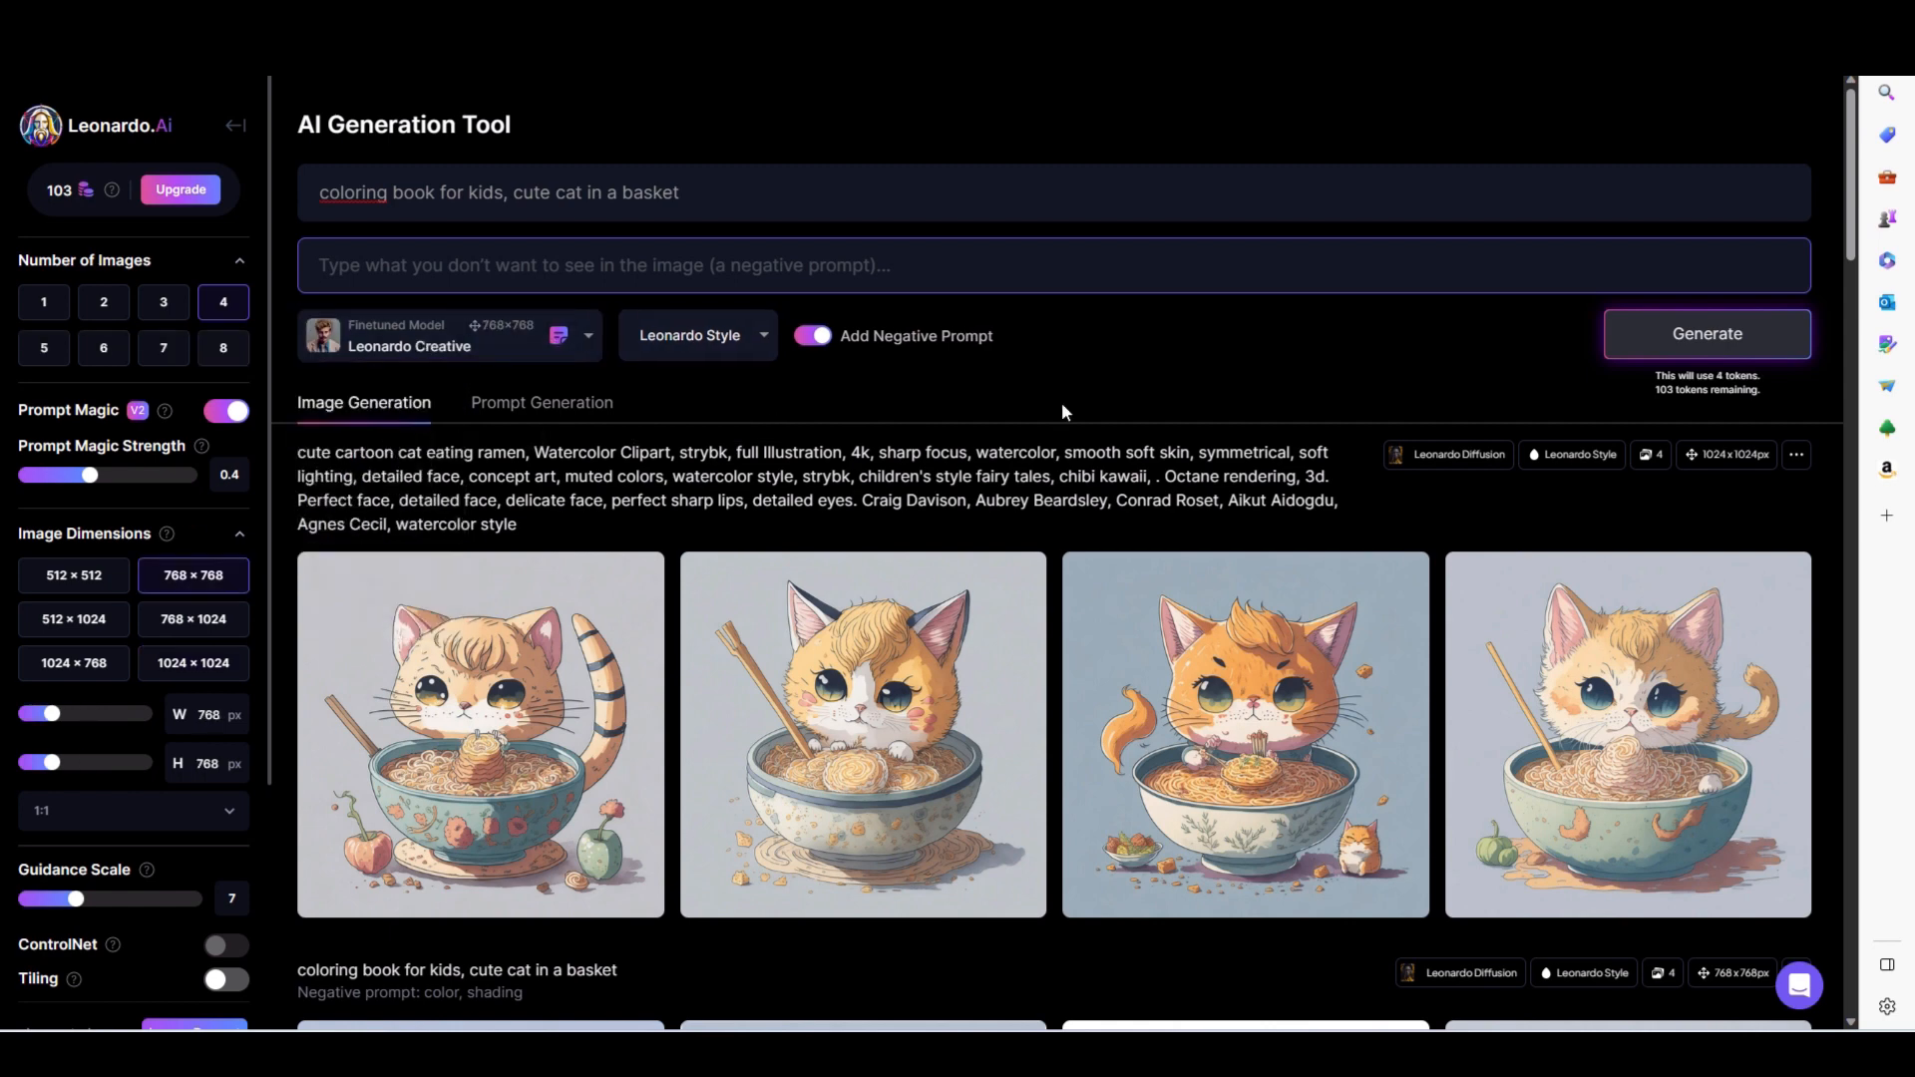
pyautogui.click(1686, 337)
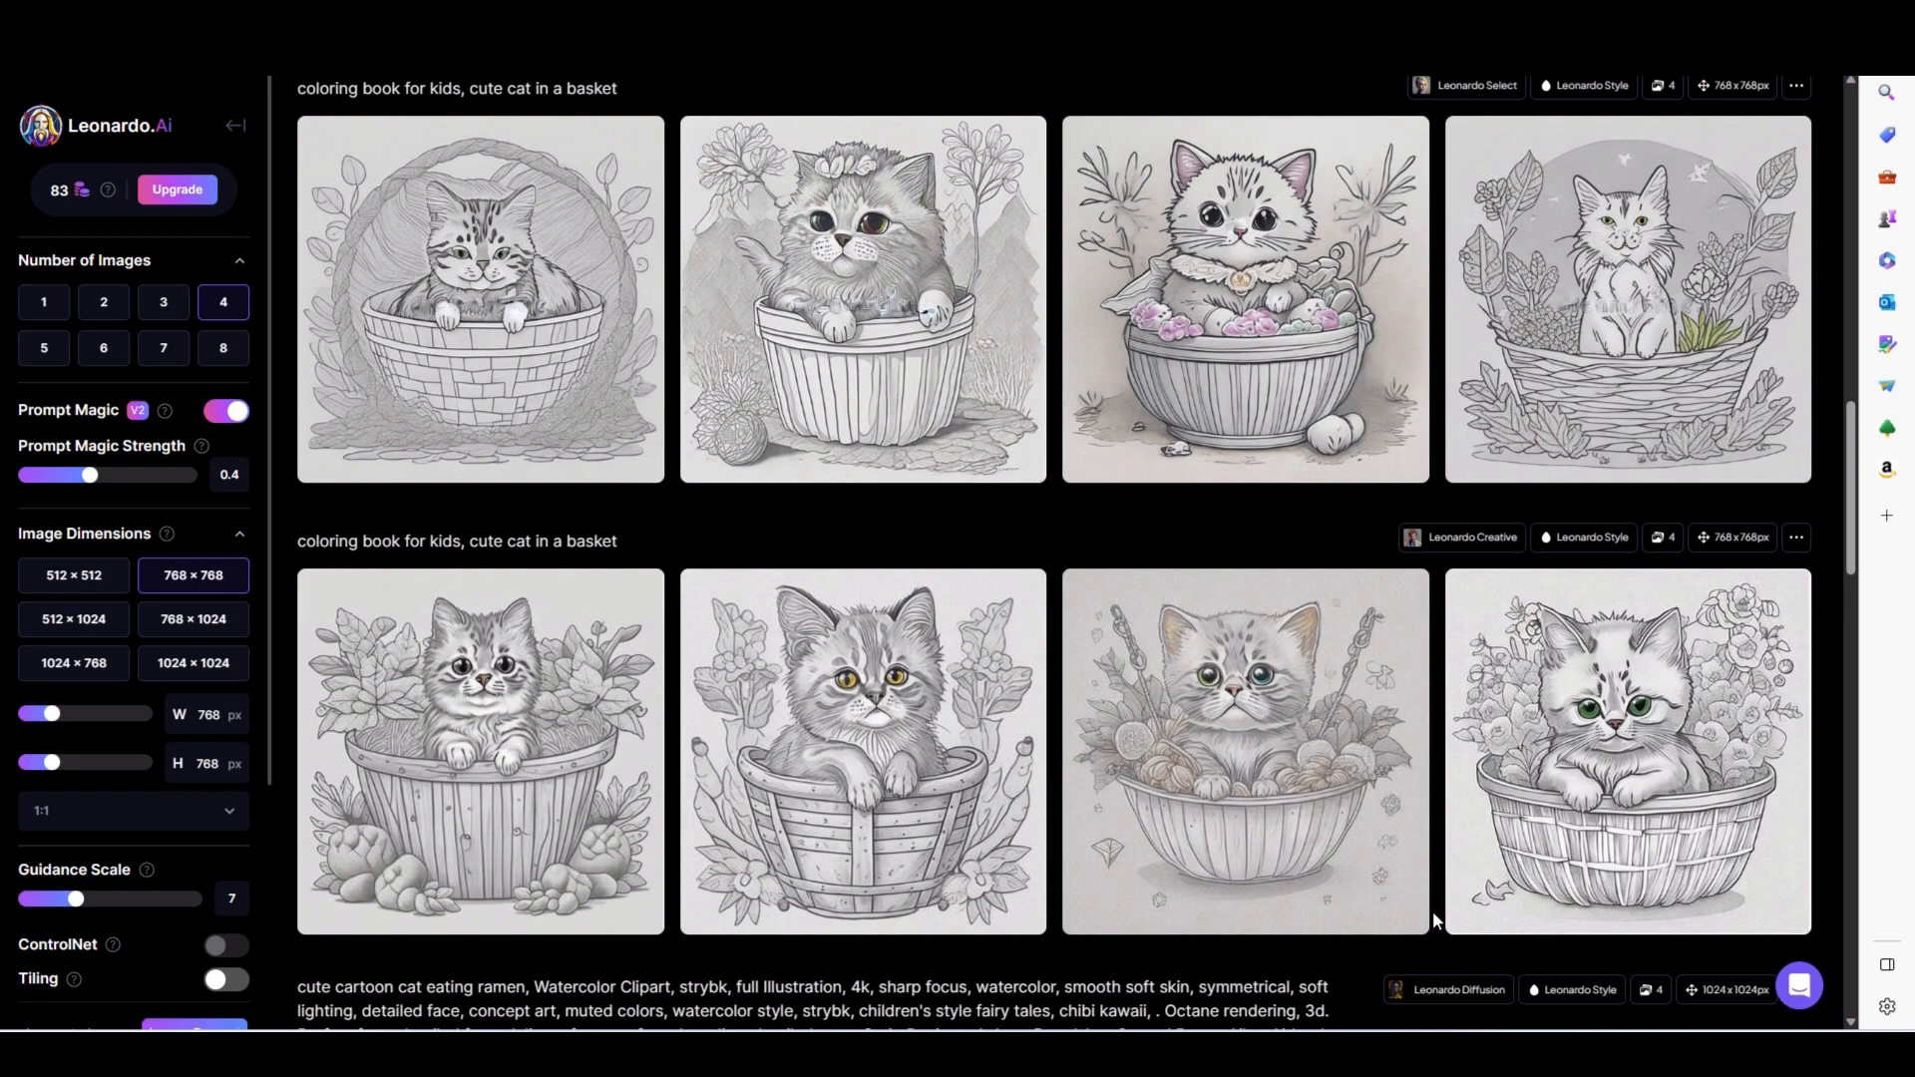
# - Compare the cat-in-a-basket images from Leonardo Creative with the earlier Leonardo Diffusion batches
pyautogui.moveTo(1409, 868)
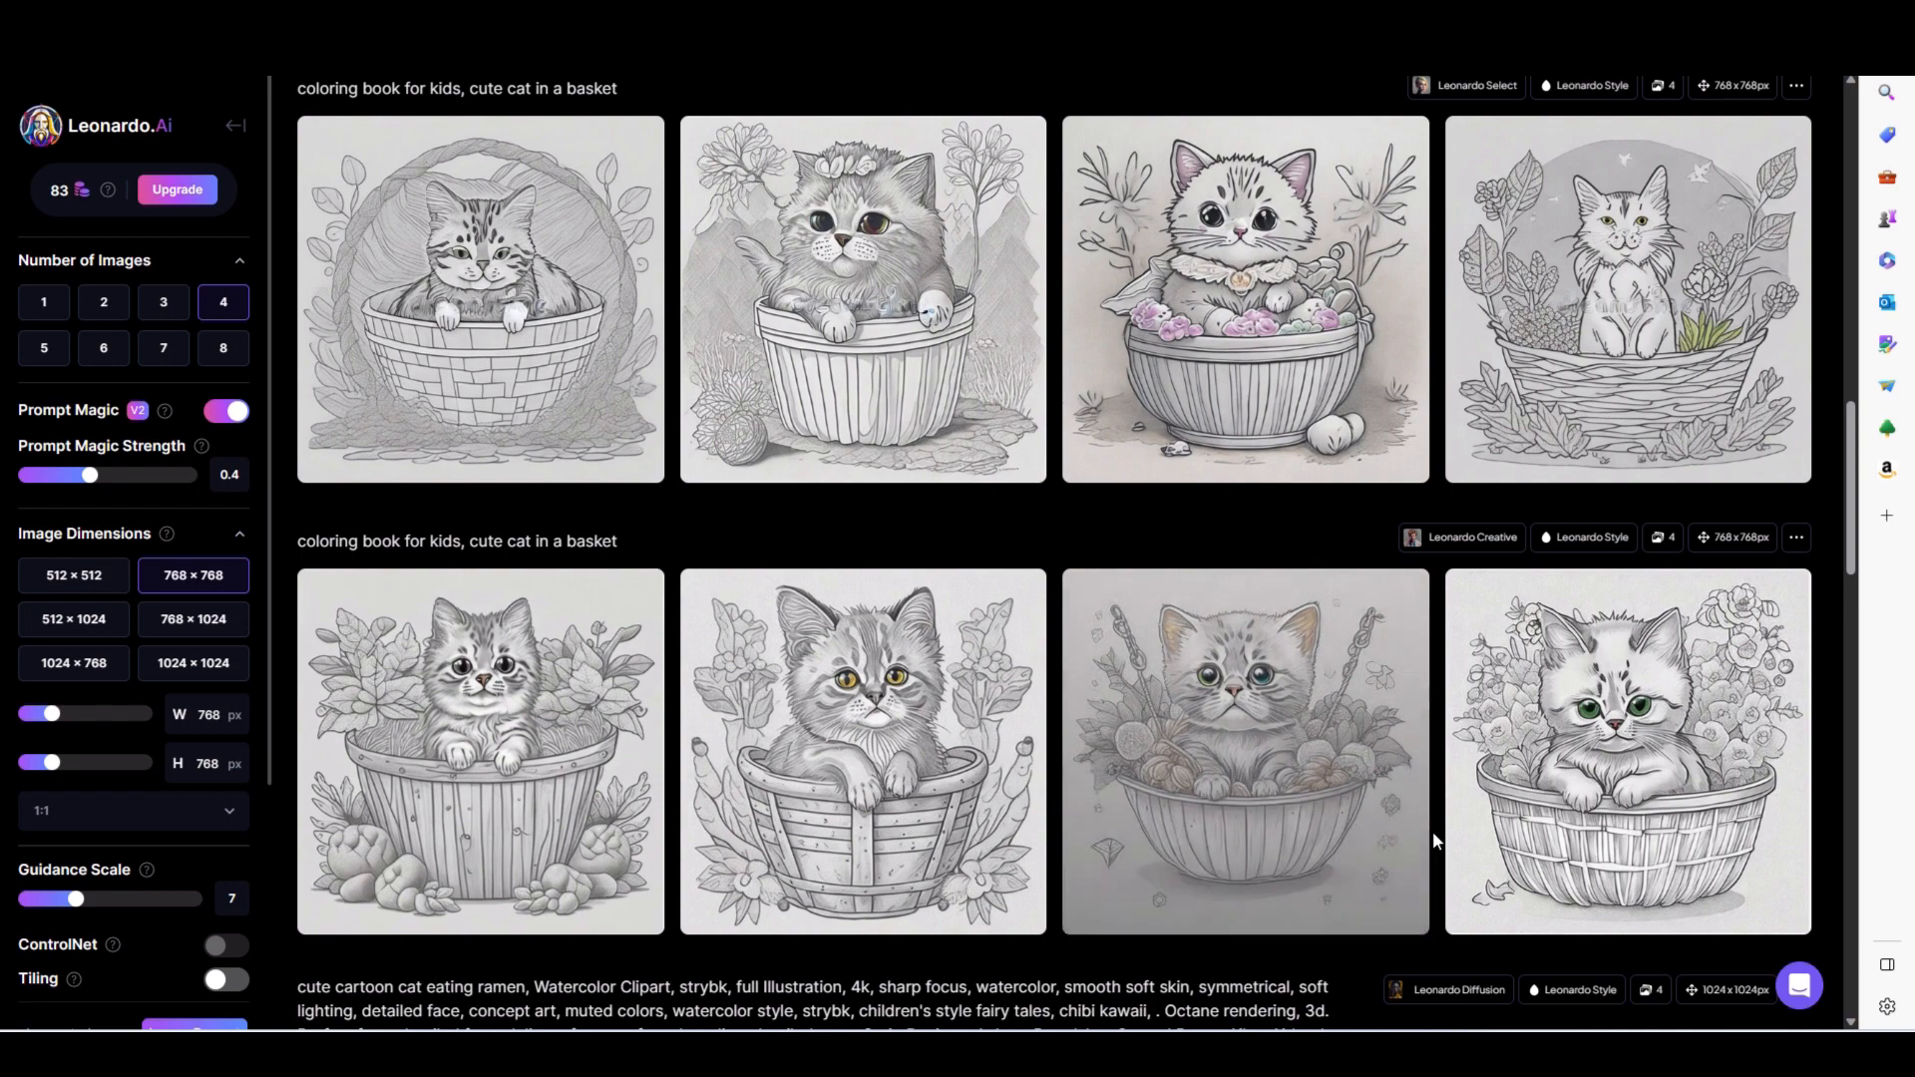
pyautogui.scroll(-12, 1437, 838)
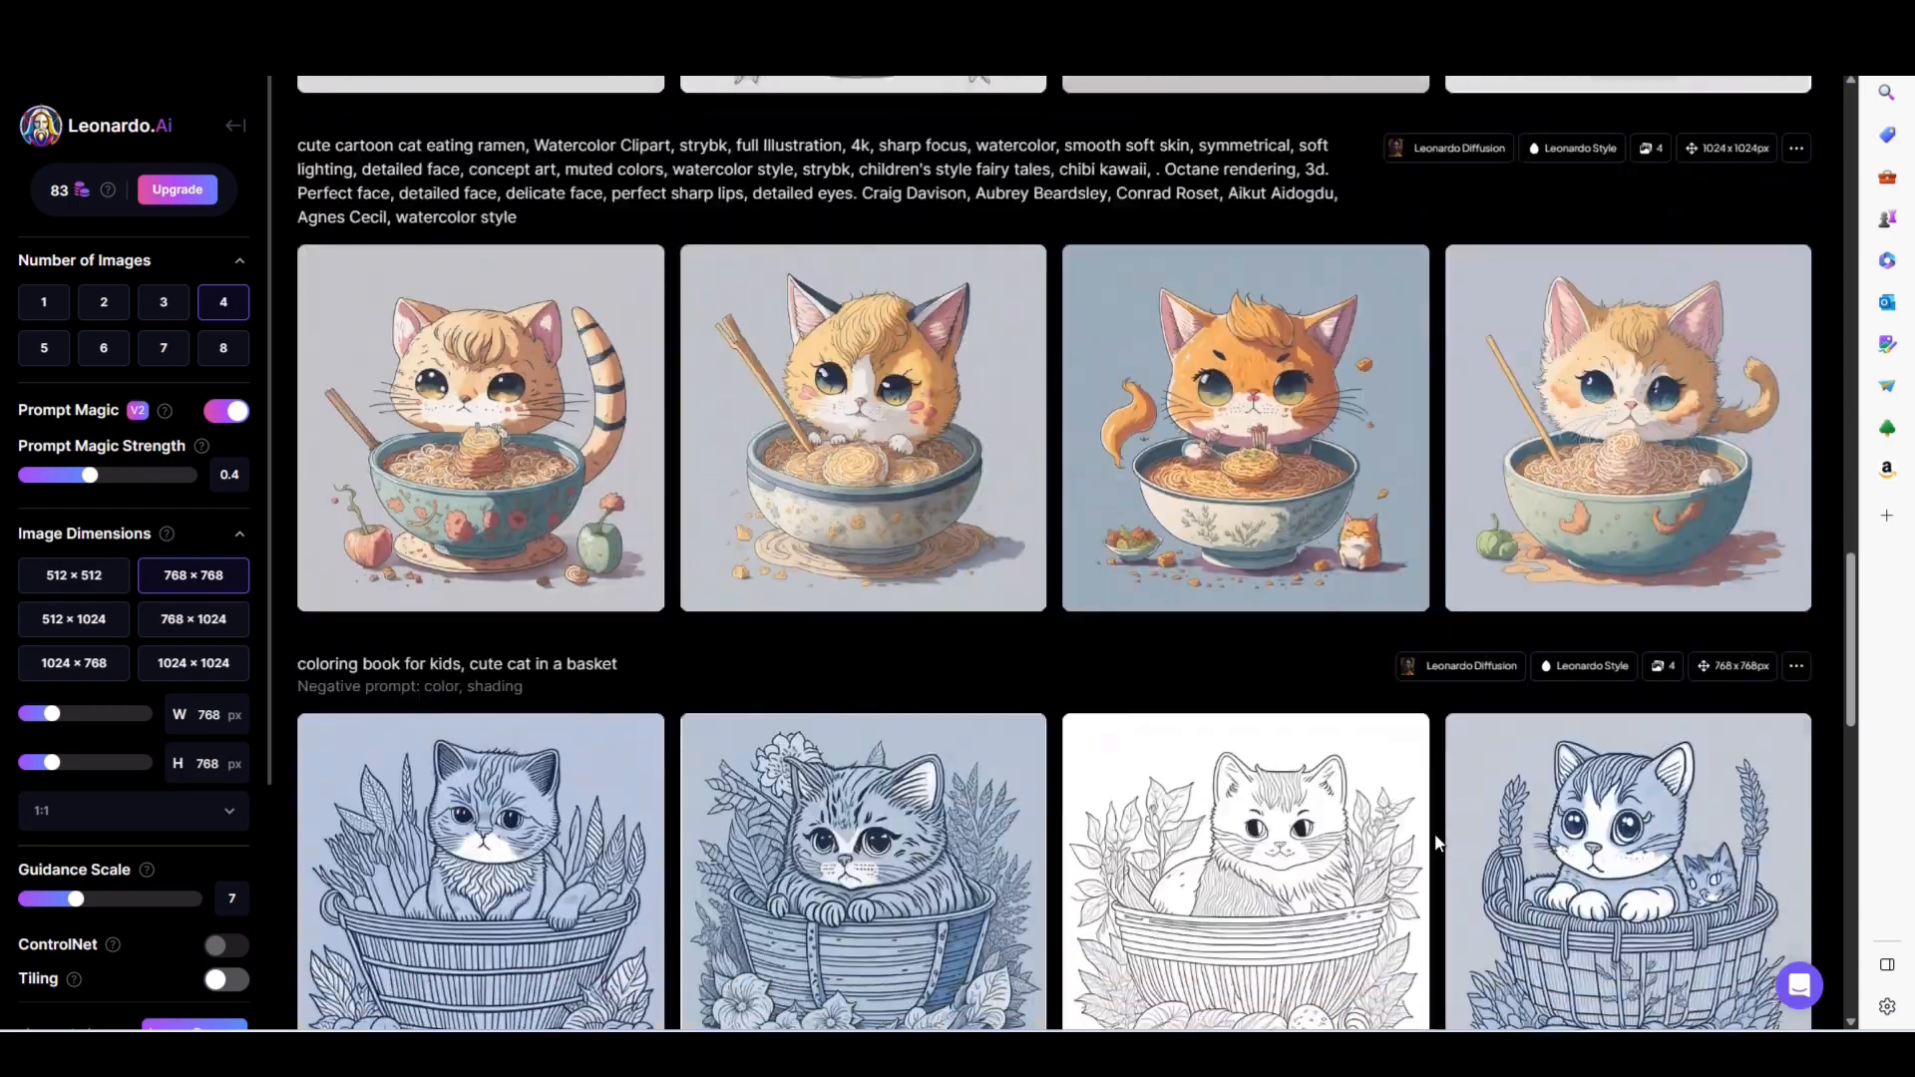
pyautogui.moveTo(461, 463)
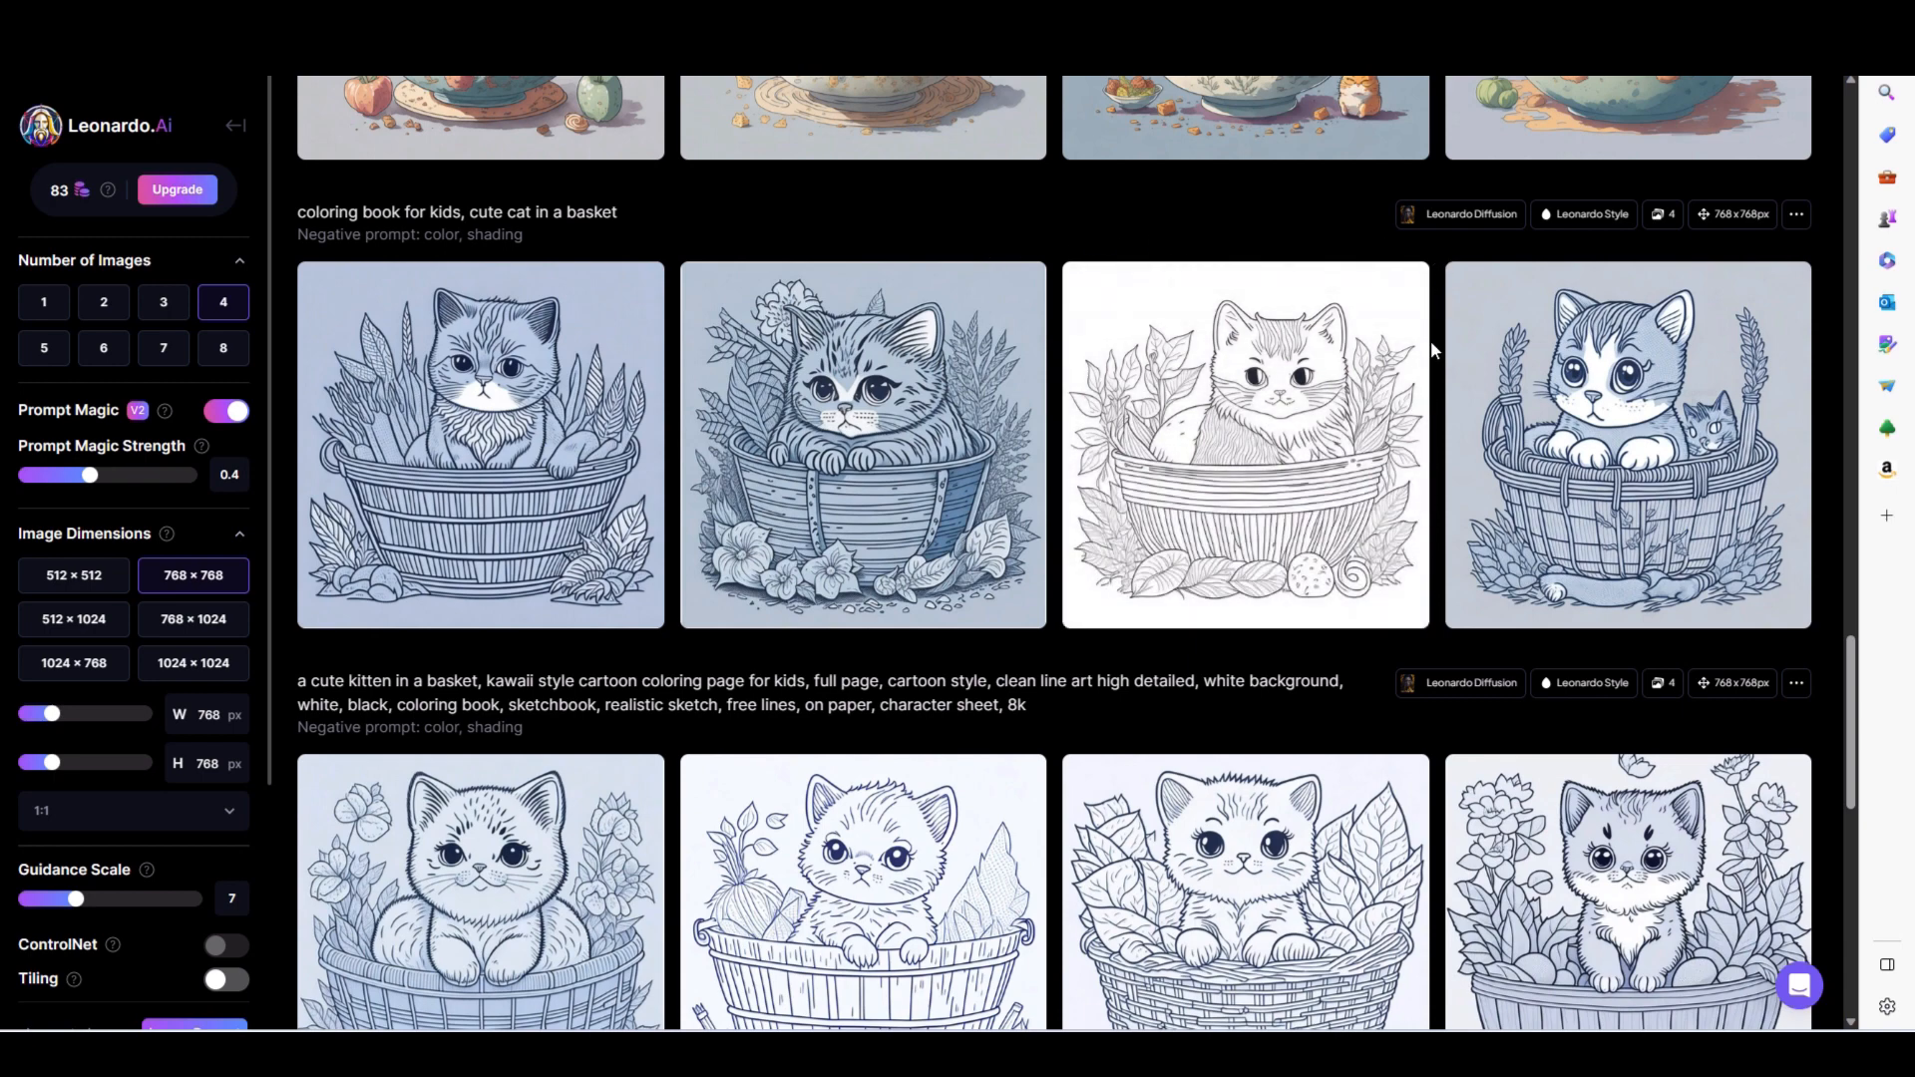
pyautogui.scroll(10, 1430, 344)
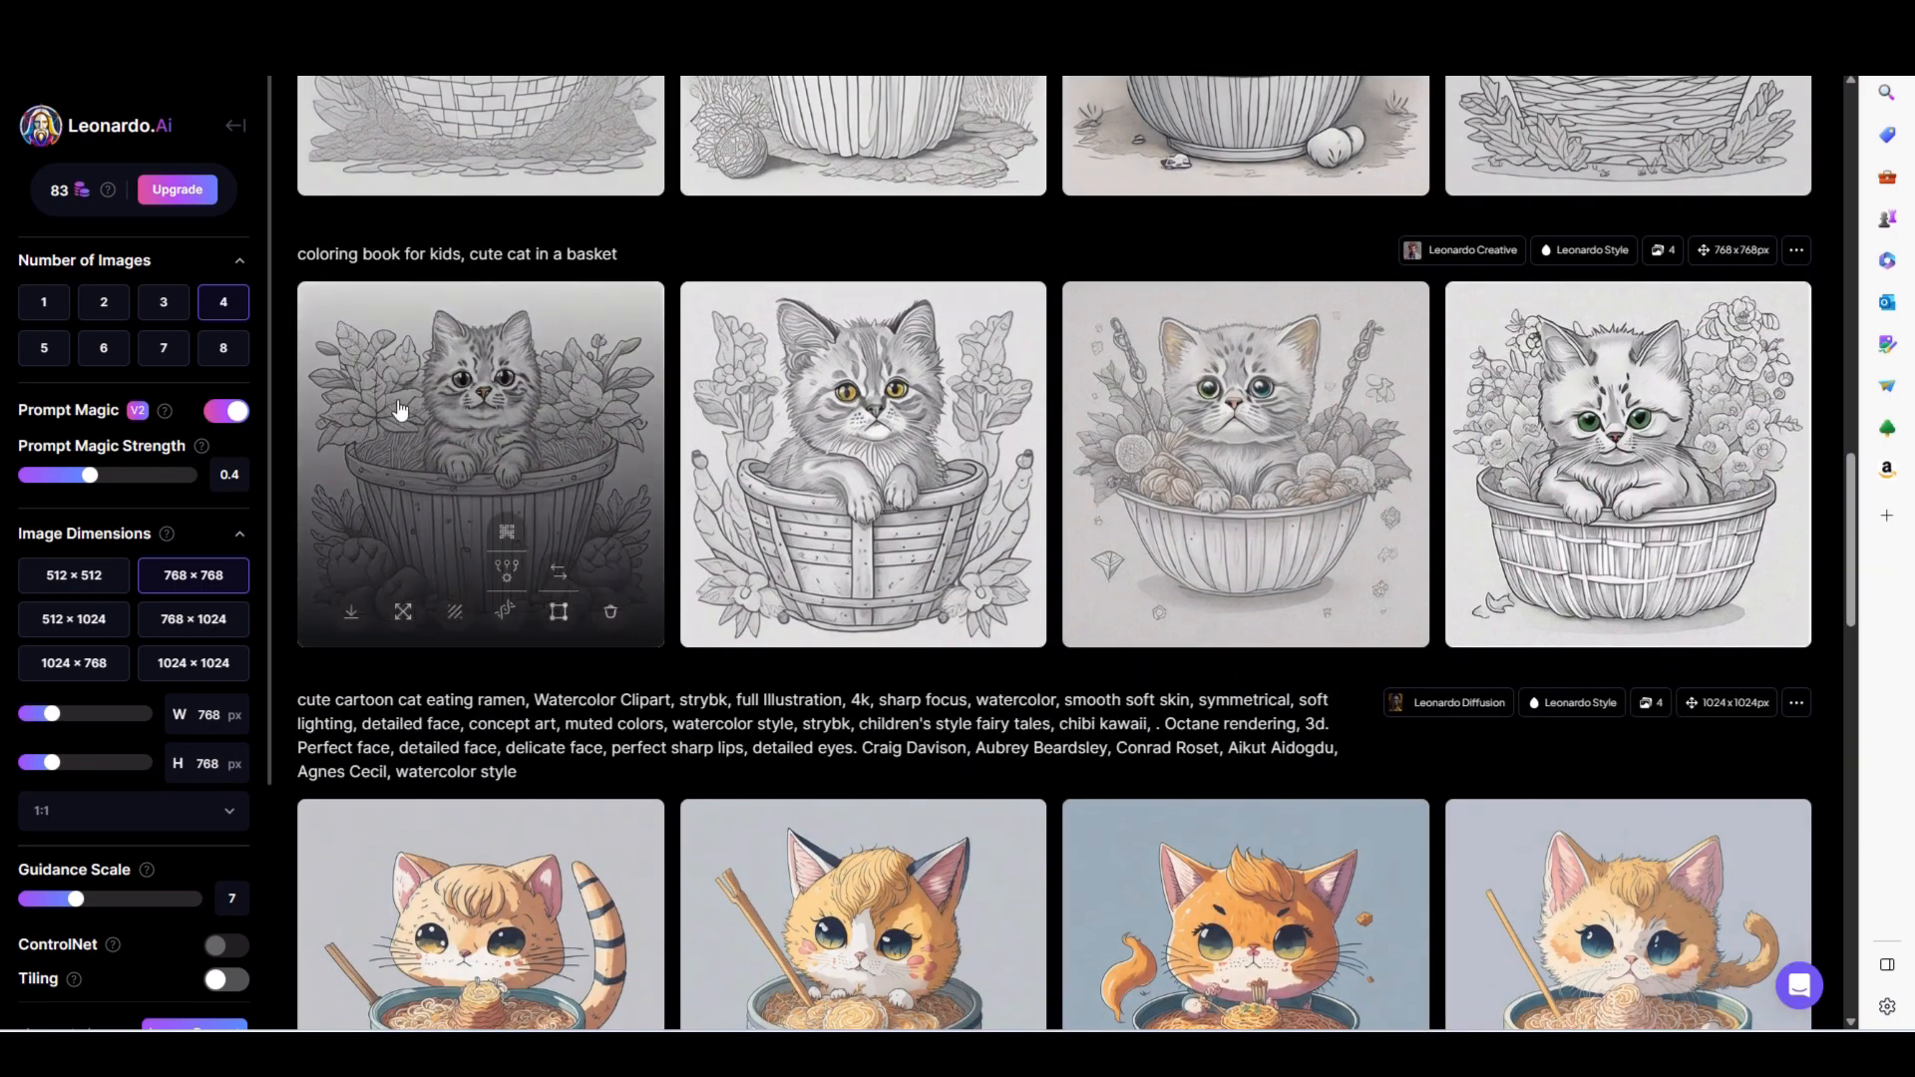
pyautogui.moveTo(918, 429)
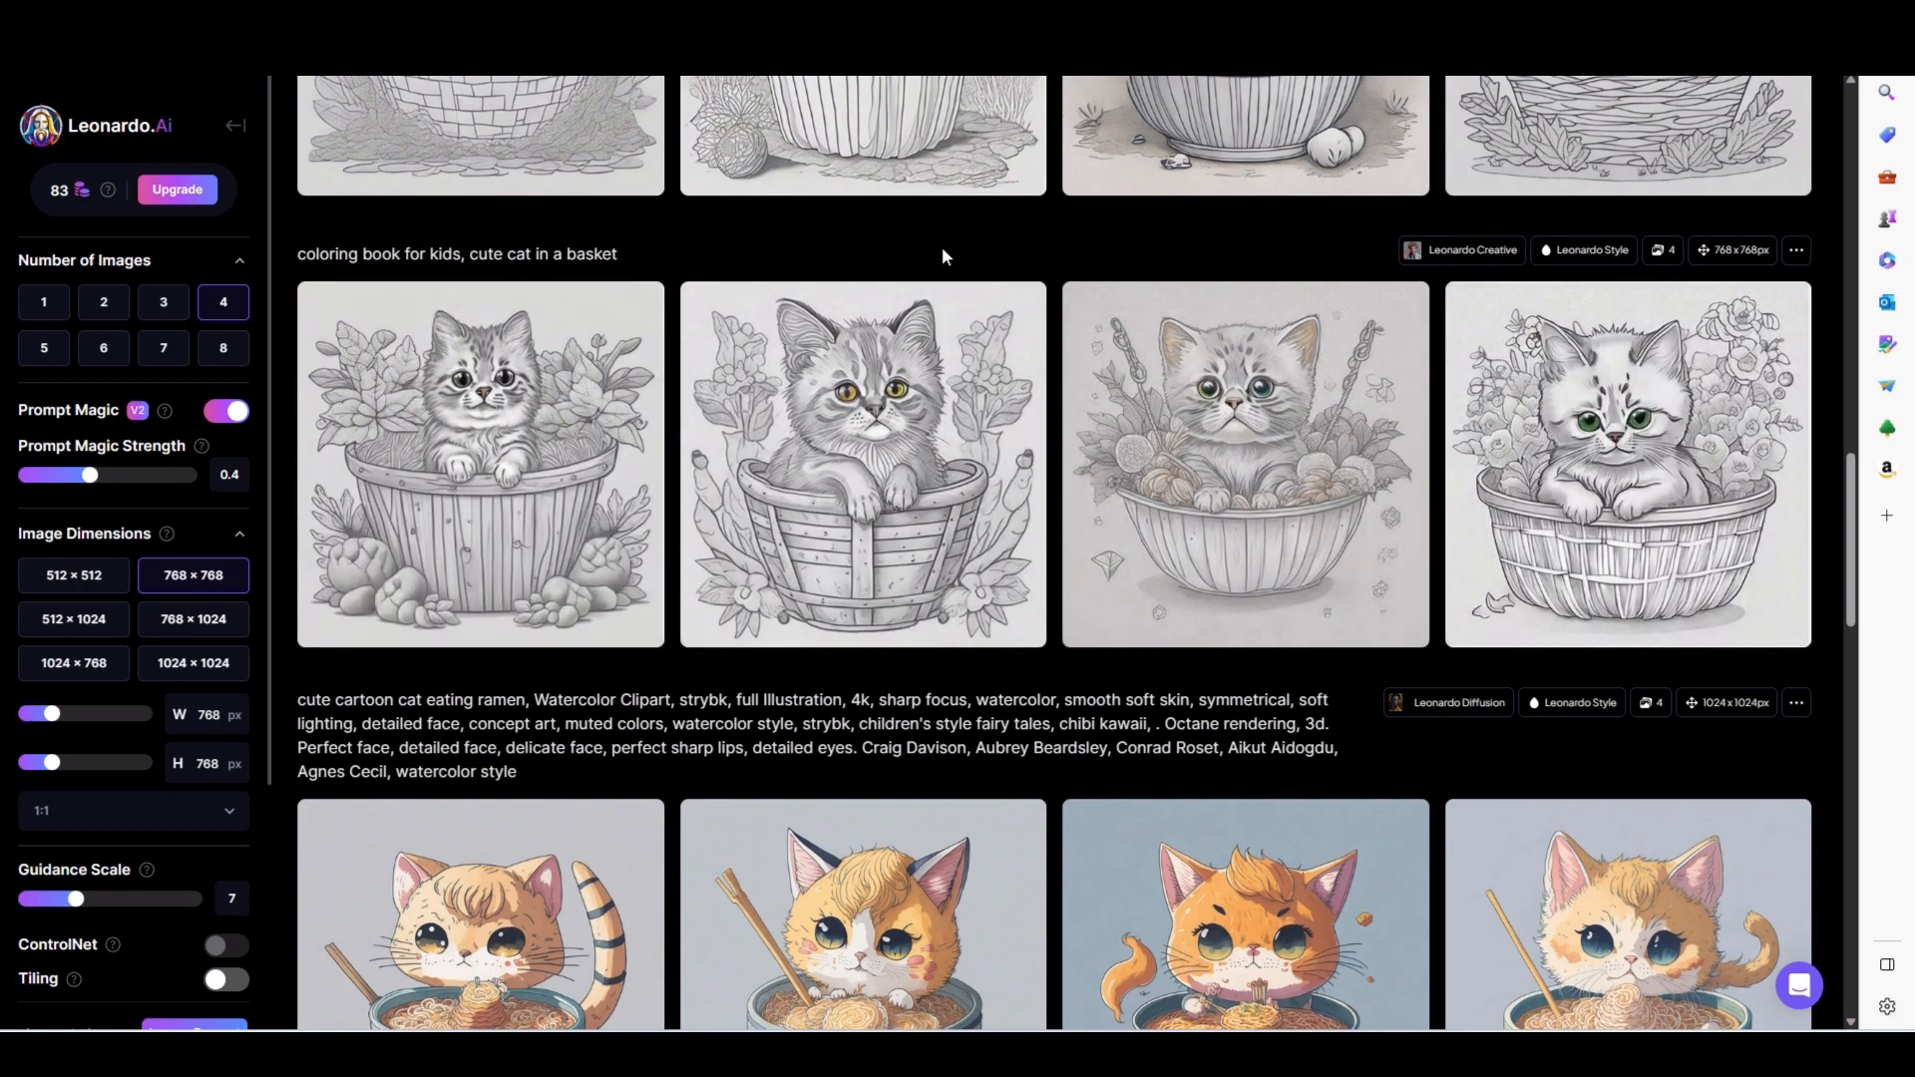
# - Examine the cat-in-a-basket batches from Leonardo Select, Leonardo Signature, Stable Diffusion 1.5 and Stable Diffusion 2.1 for coloring page suitability
pyautogui.scroll(5, 1061, 259)
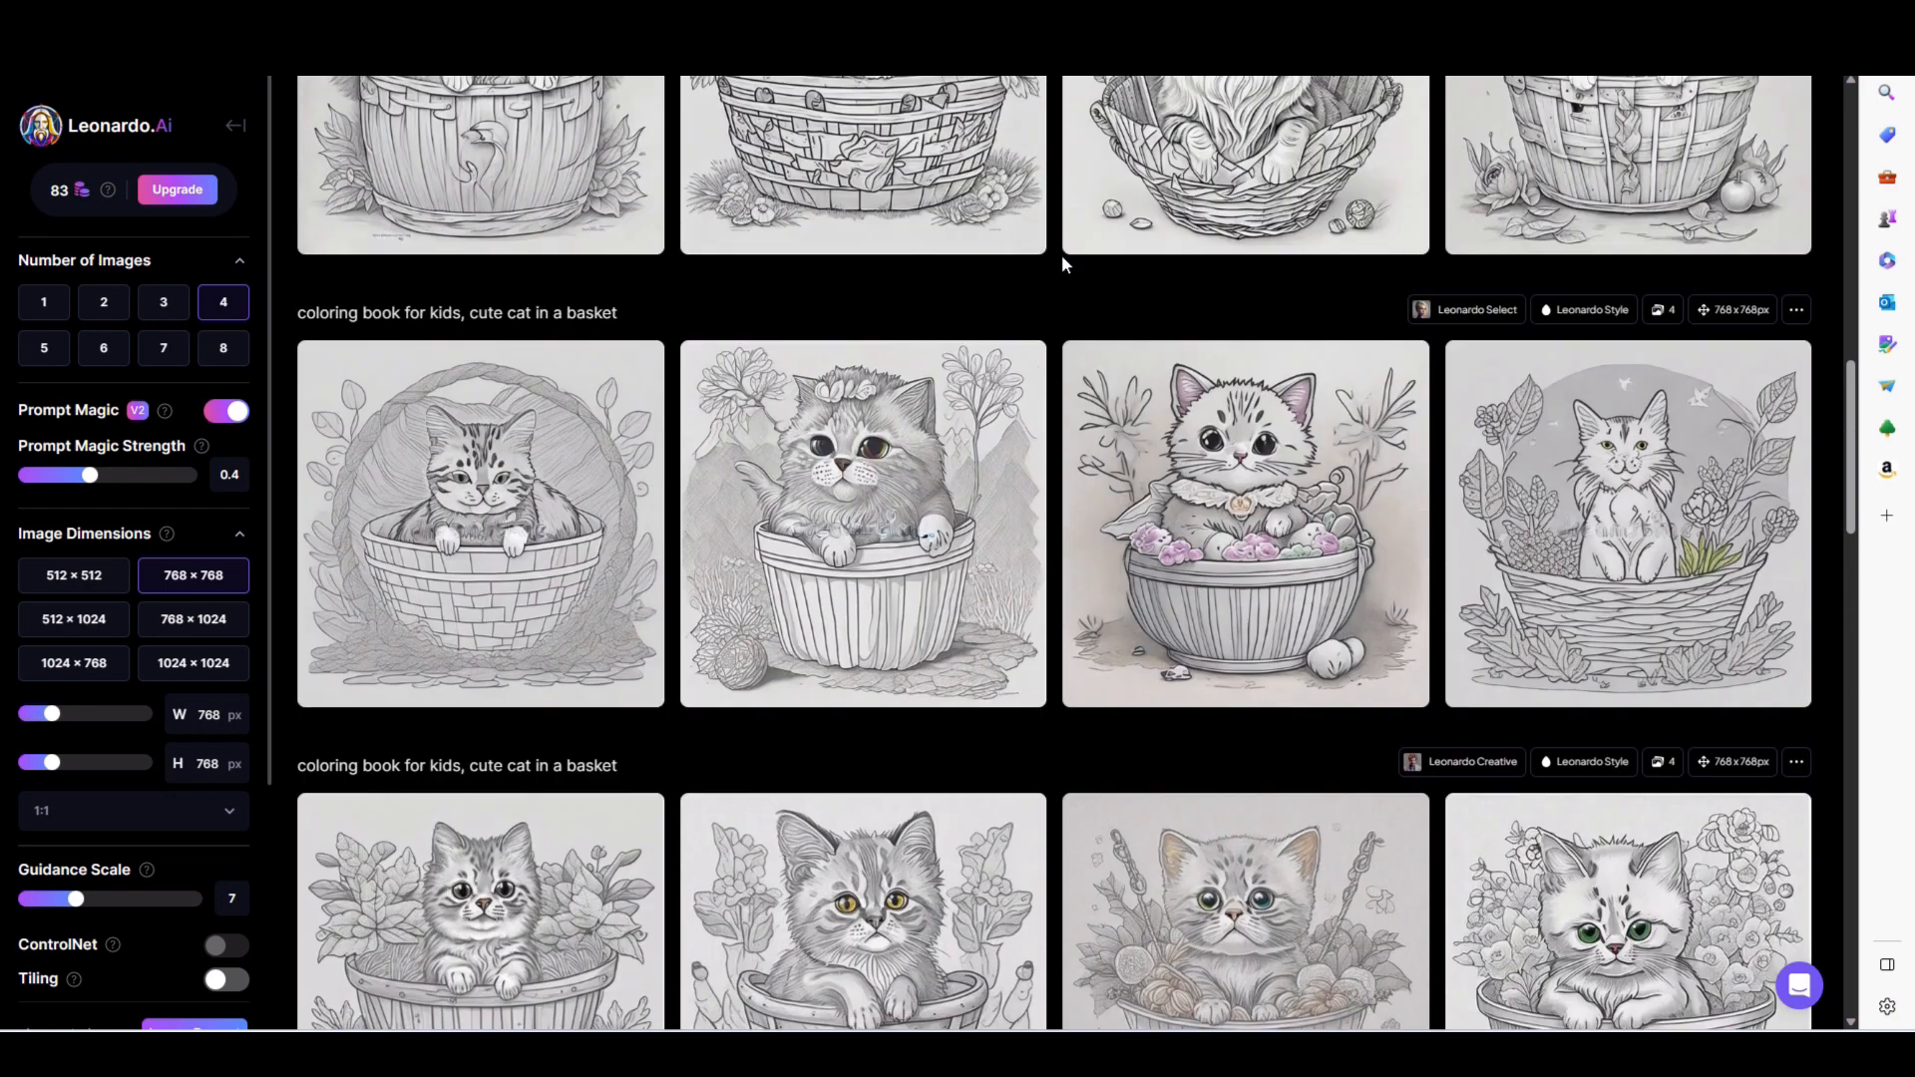
pyautogui.scroll(1, 1061, 261)
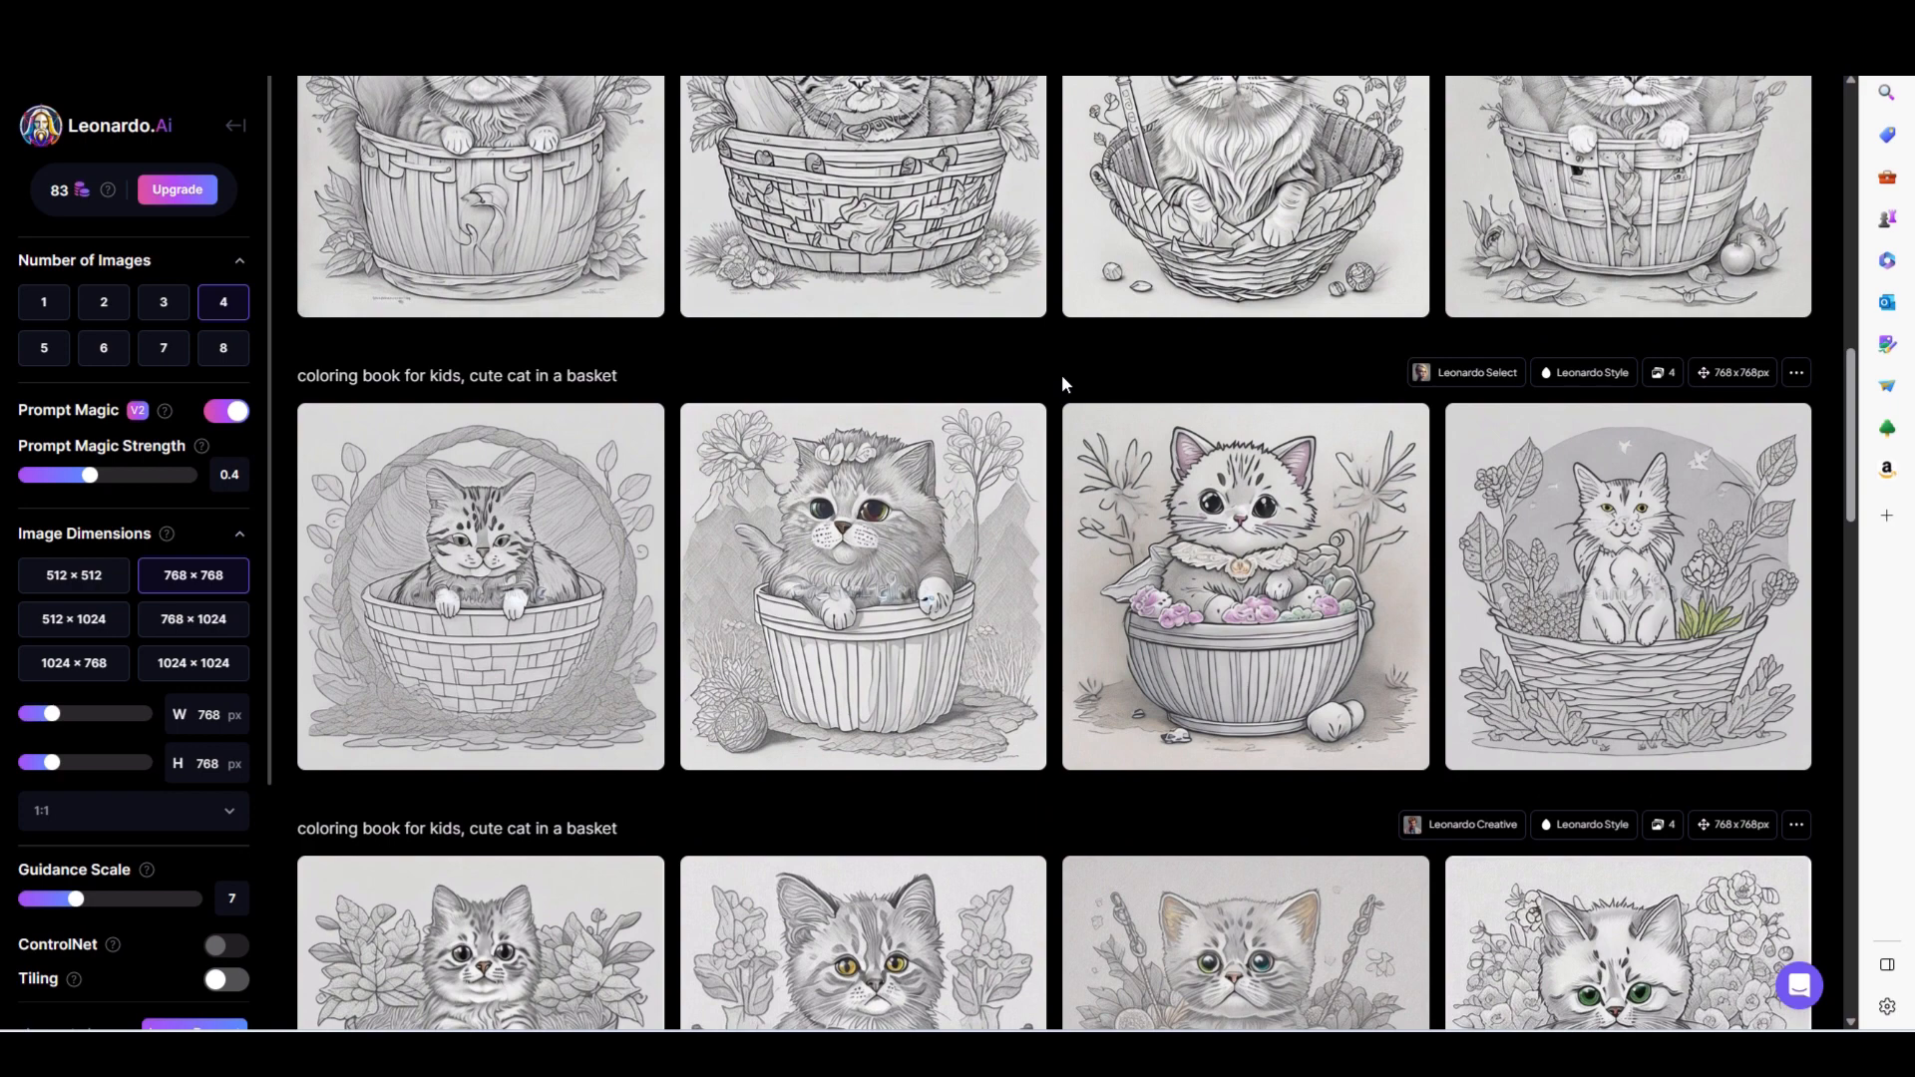
pyautogui.scroll(1, 1063, 382)
pyautogui.scroll(2, 1065, 384)
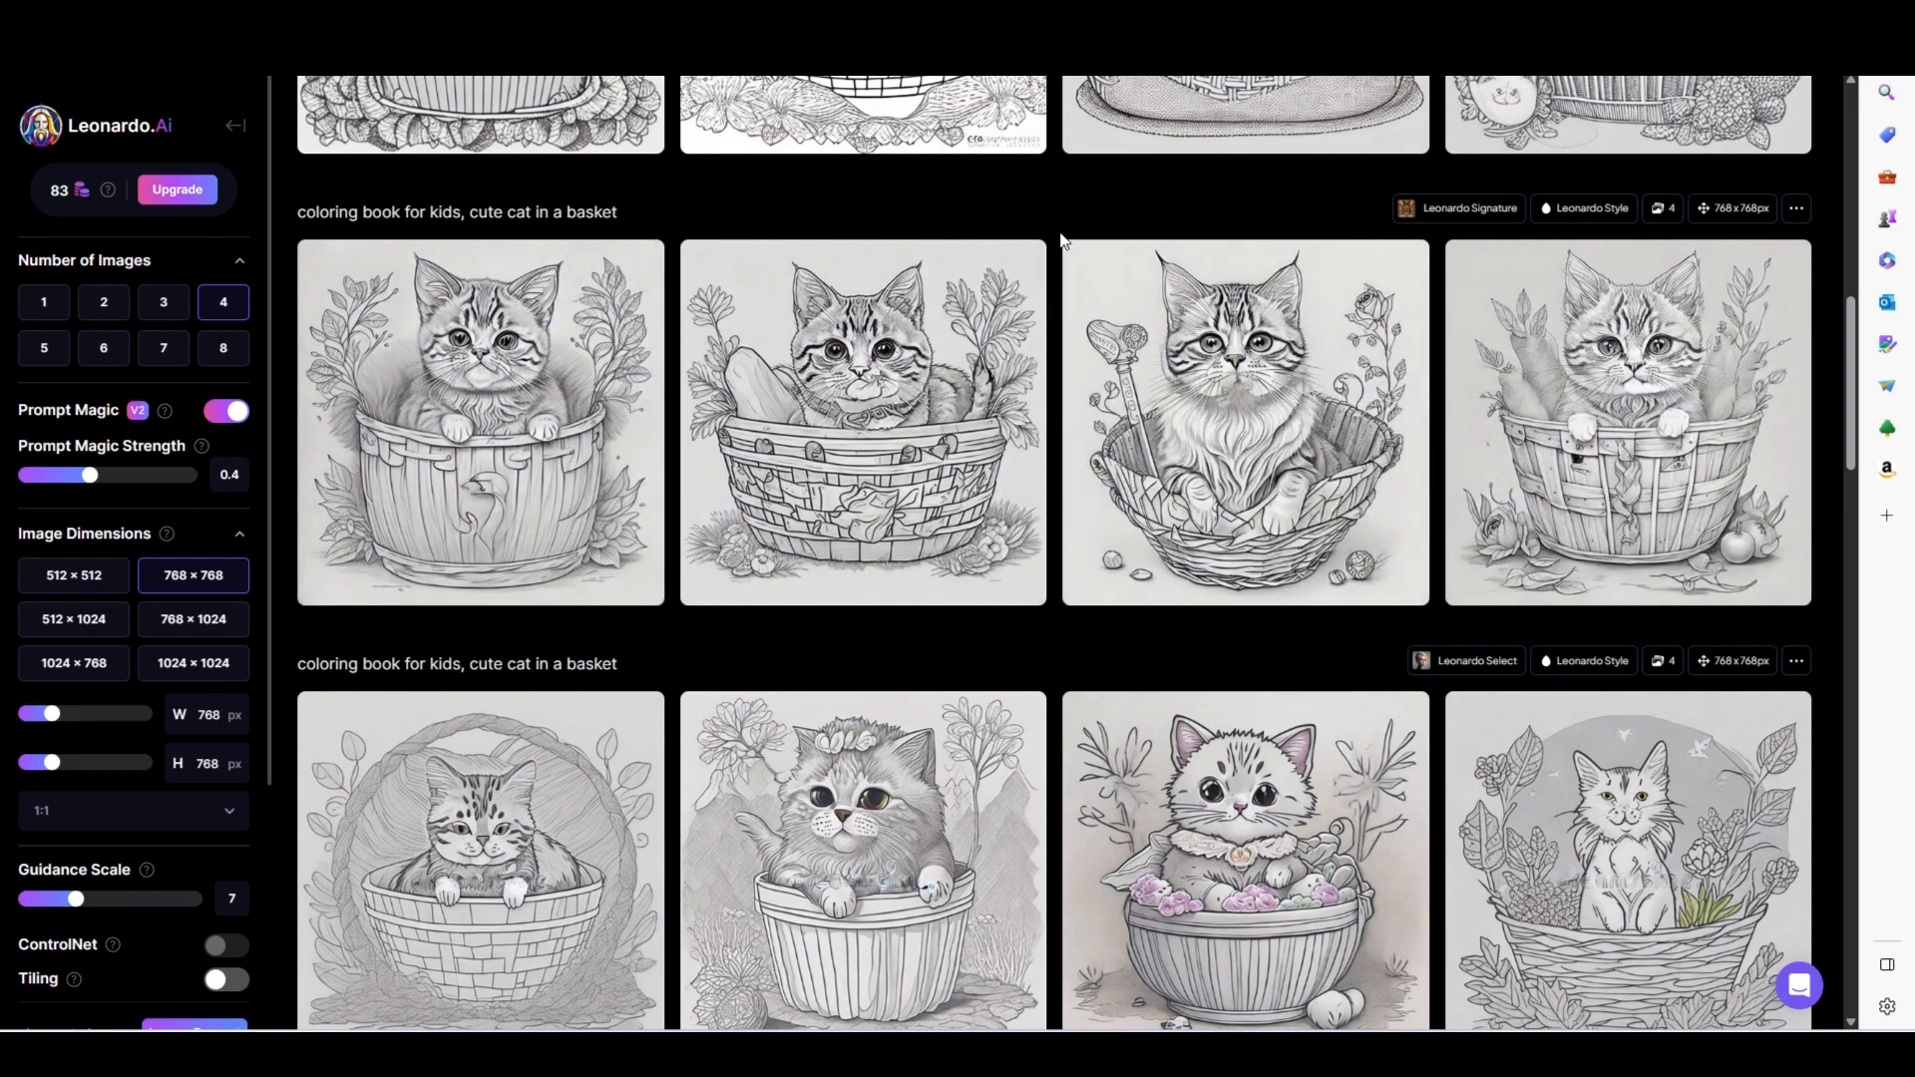
pyautogui.scroll(2, 1062, 240)
pyautogui.scroll(4, 1062, 240)
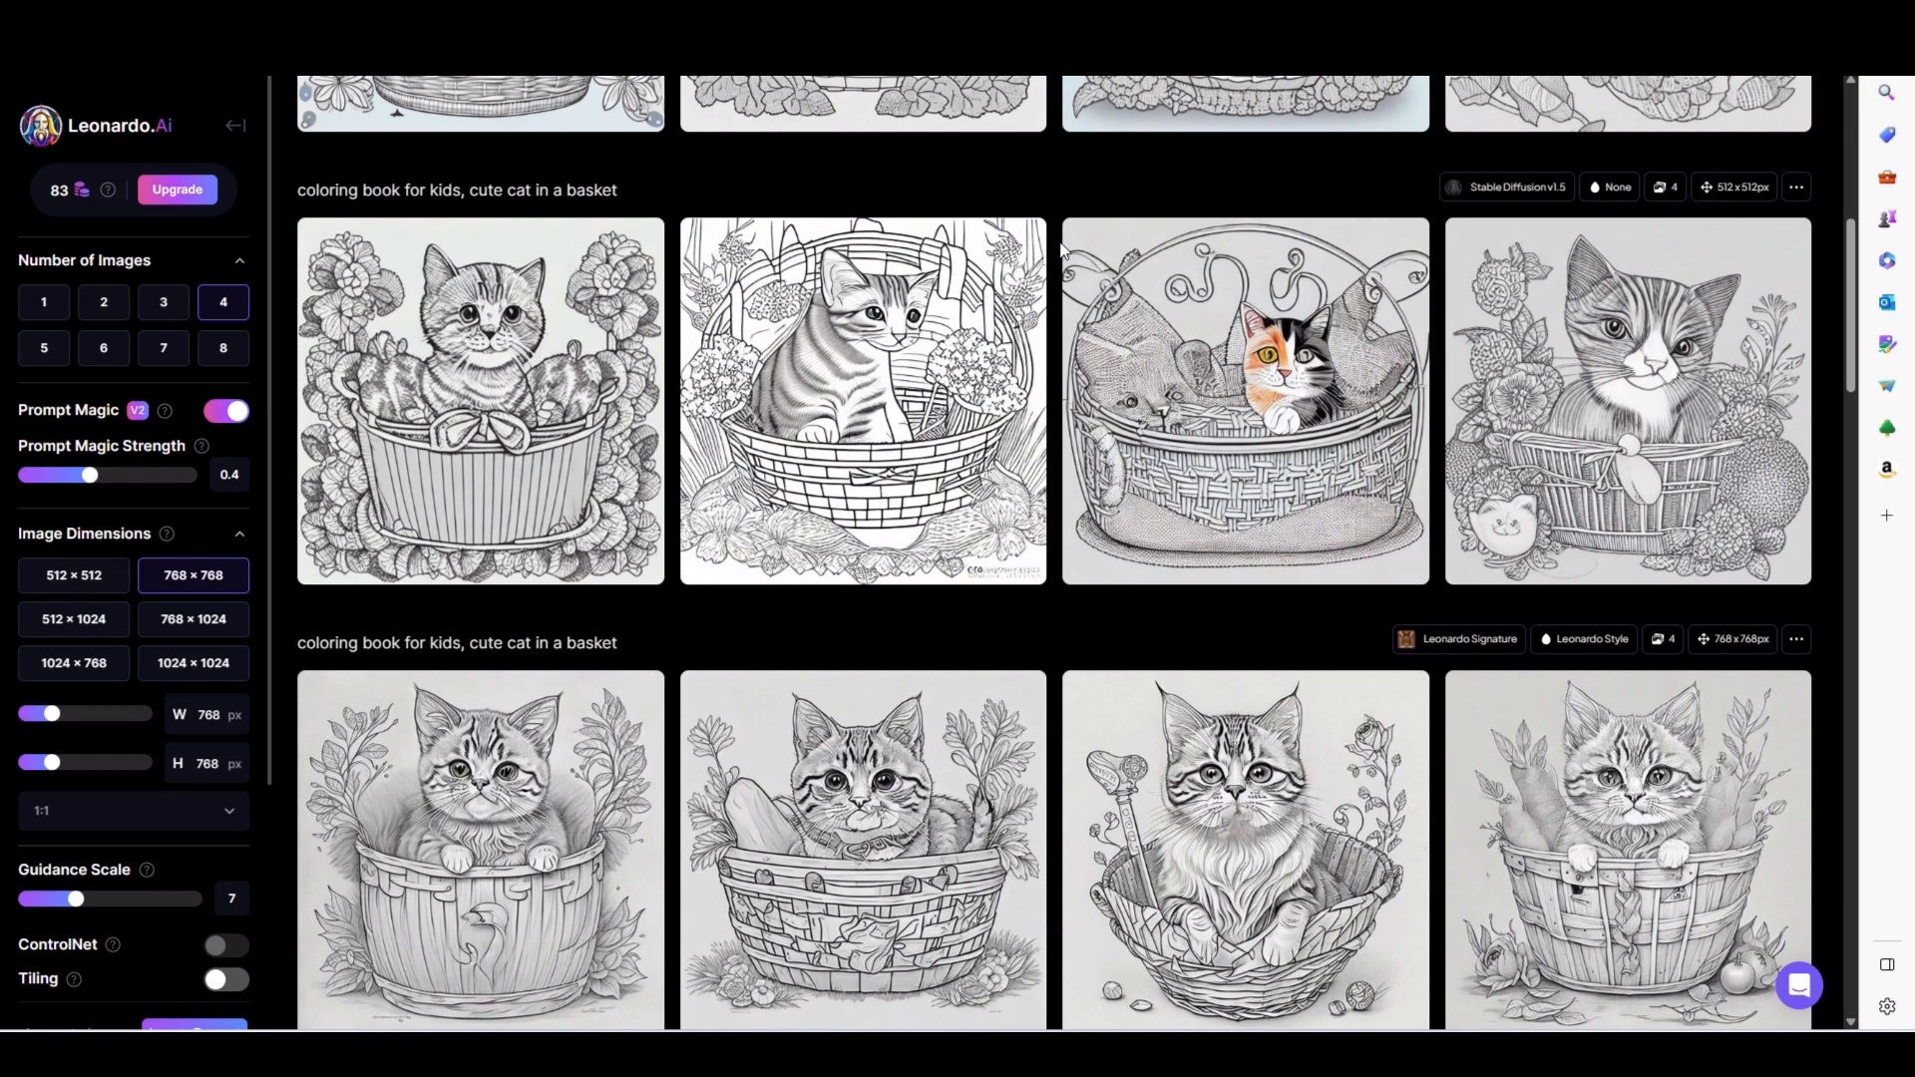
pyautogui.scroll(2, 1062, 247)
pyautogui.scroll(2, 1062, 247)
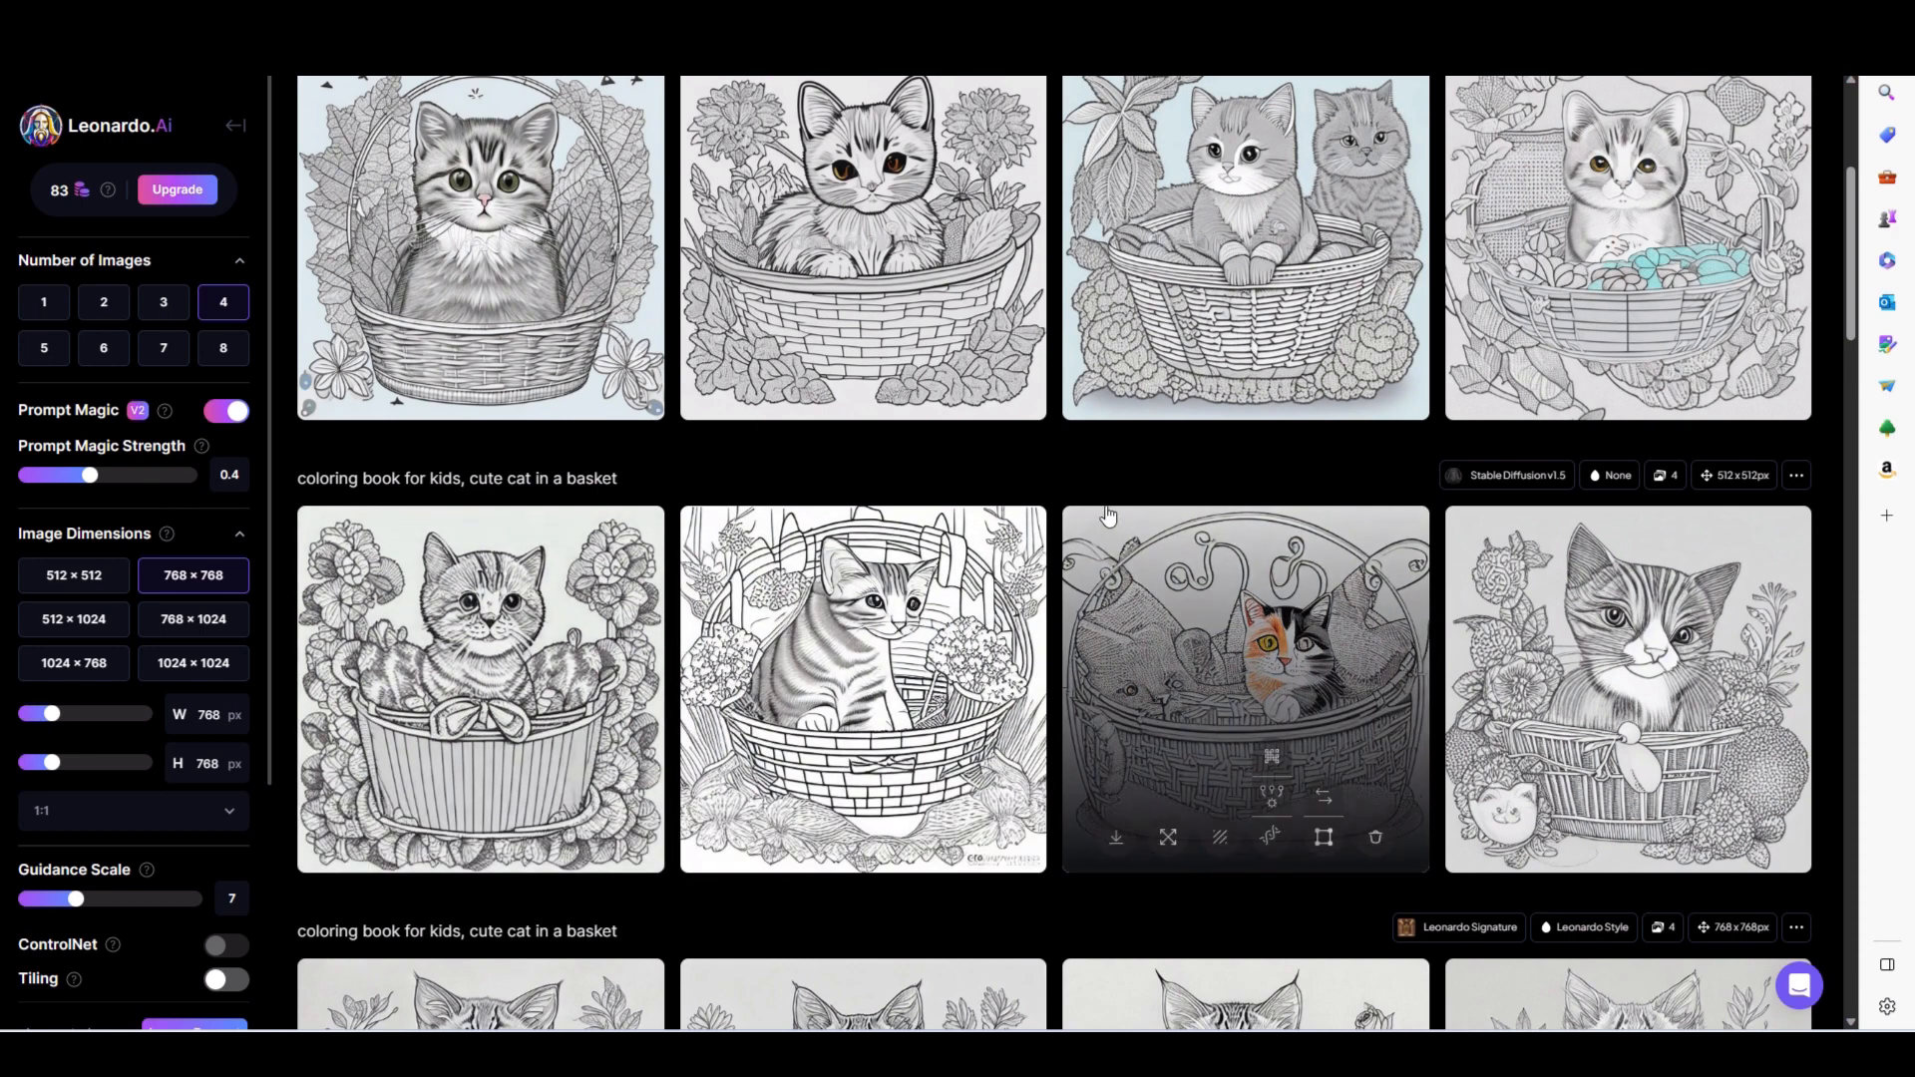
pyautogui.moveTo(1663, 624)
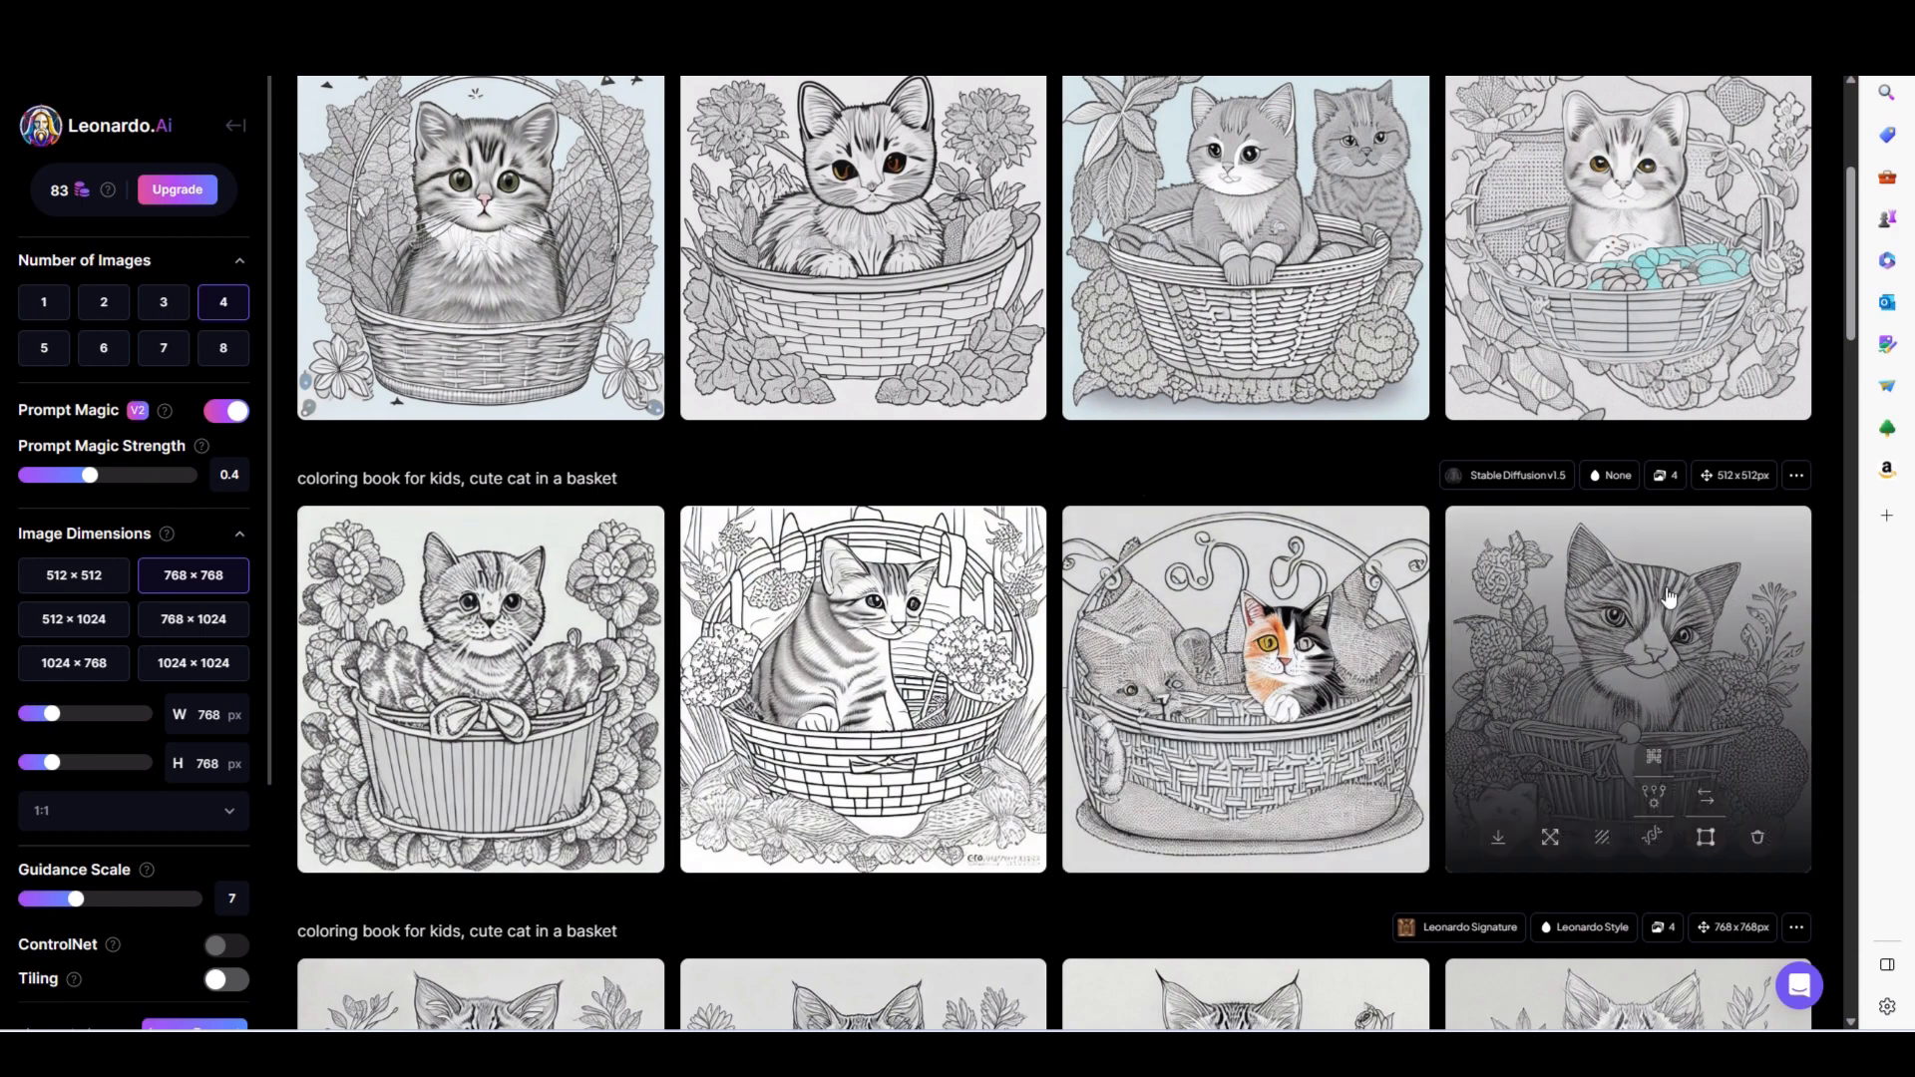
pyautogui.scroll(3, 1045, 464)
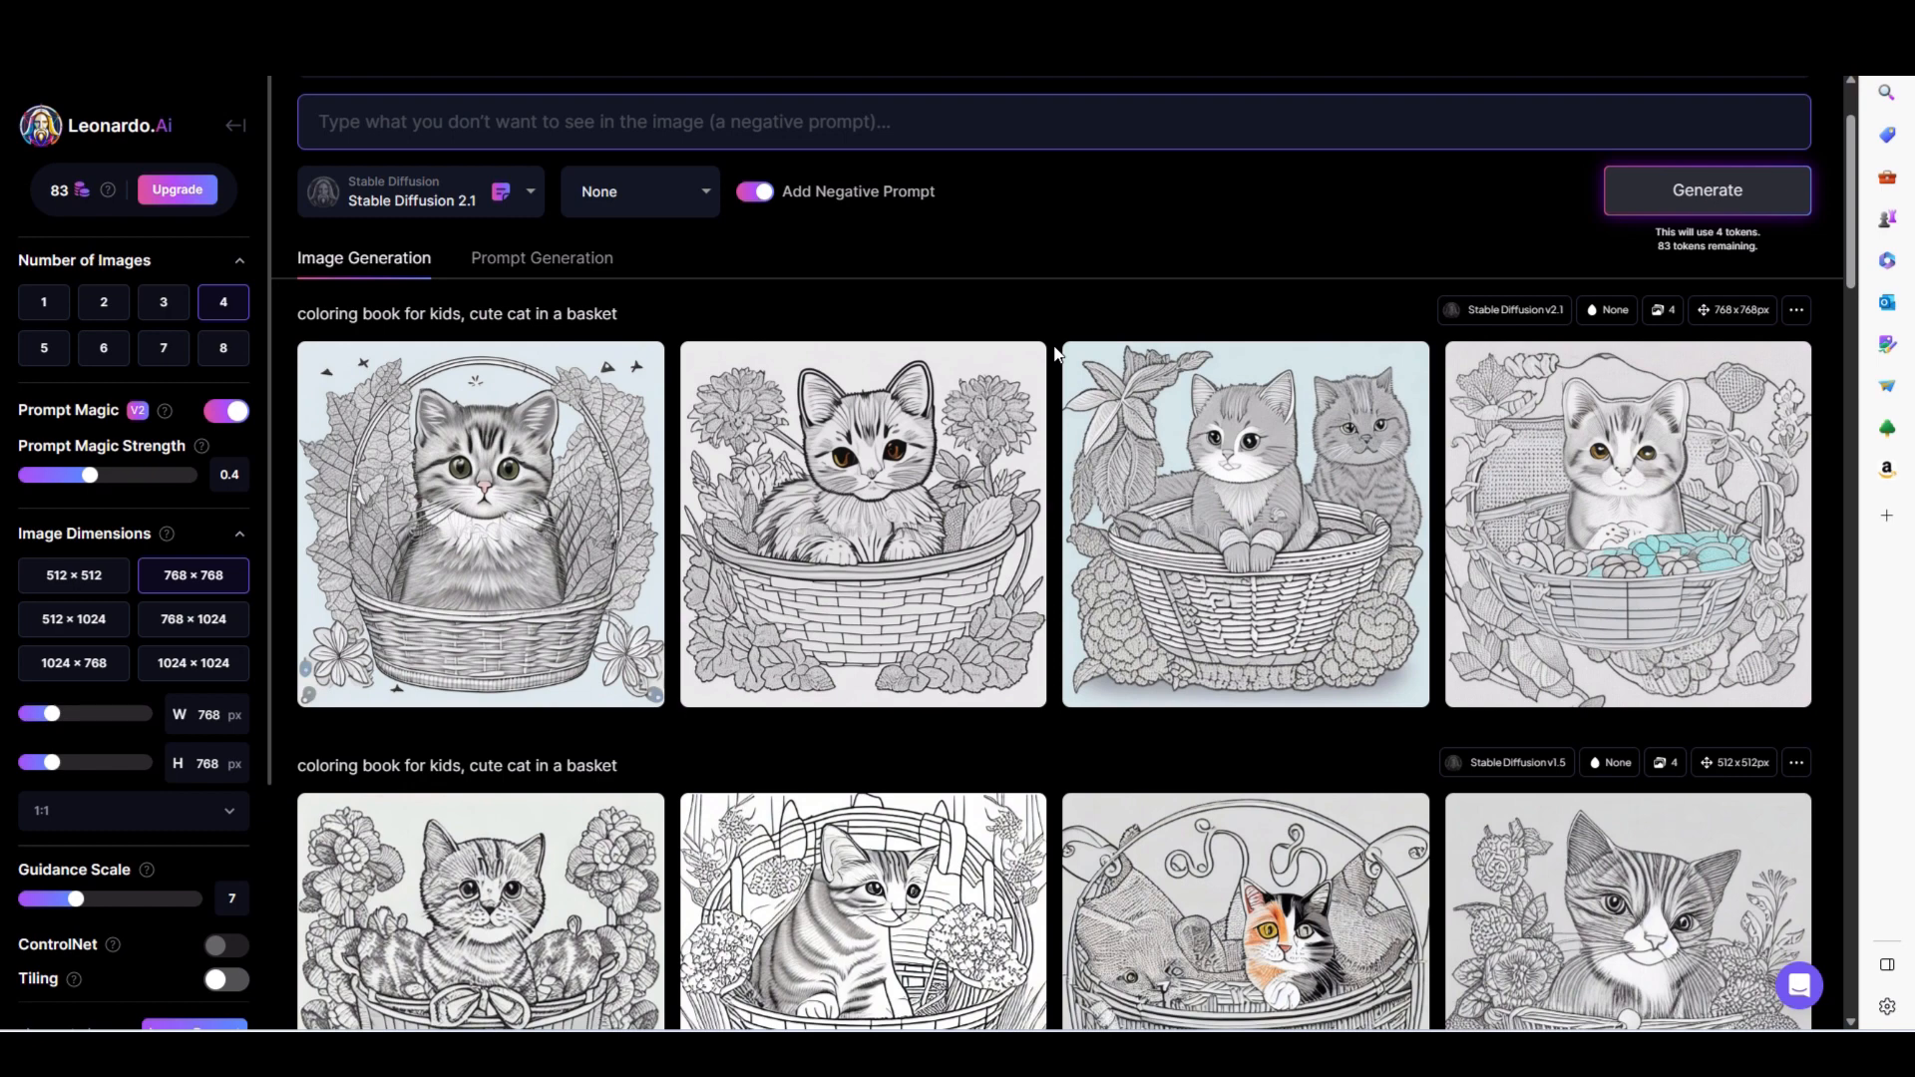
pyautogui.scroll(-2, 1054, 354)
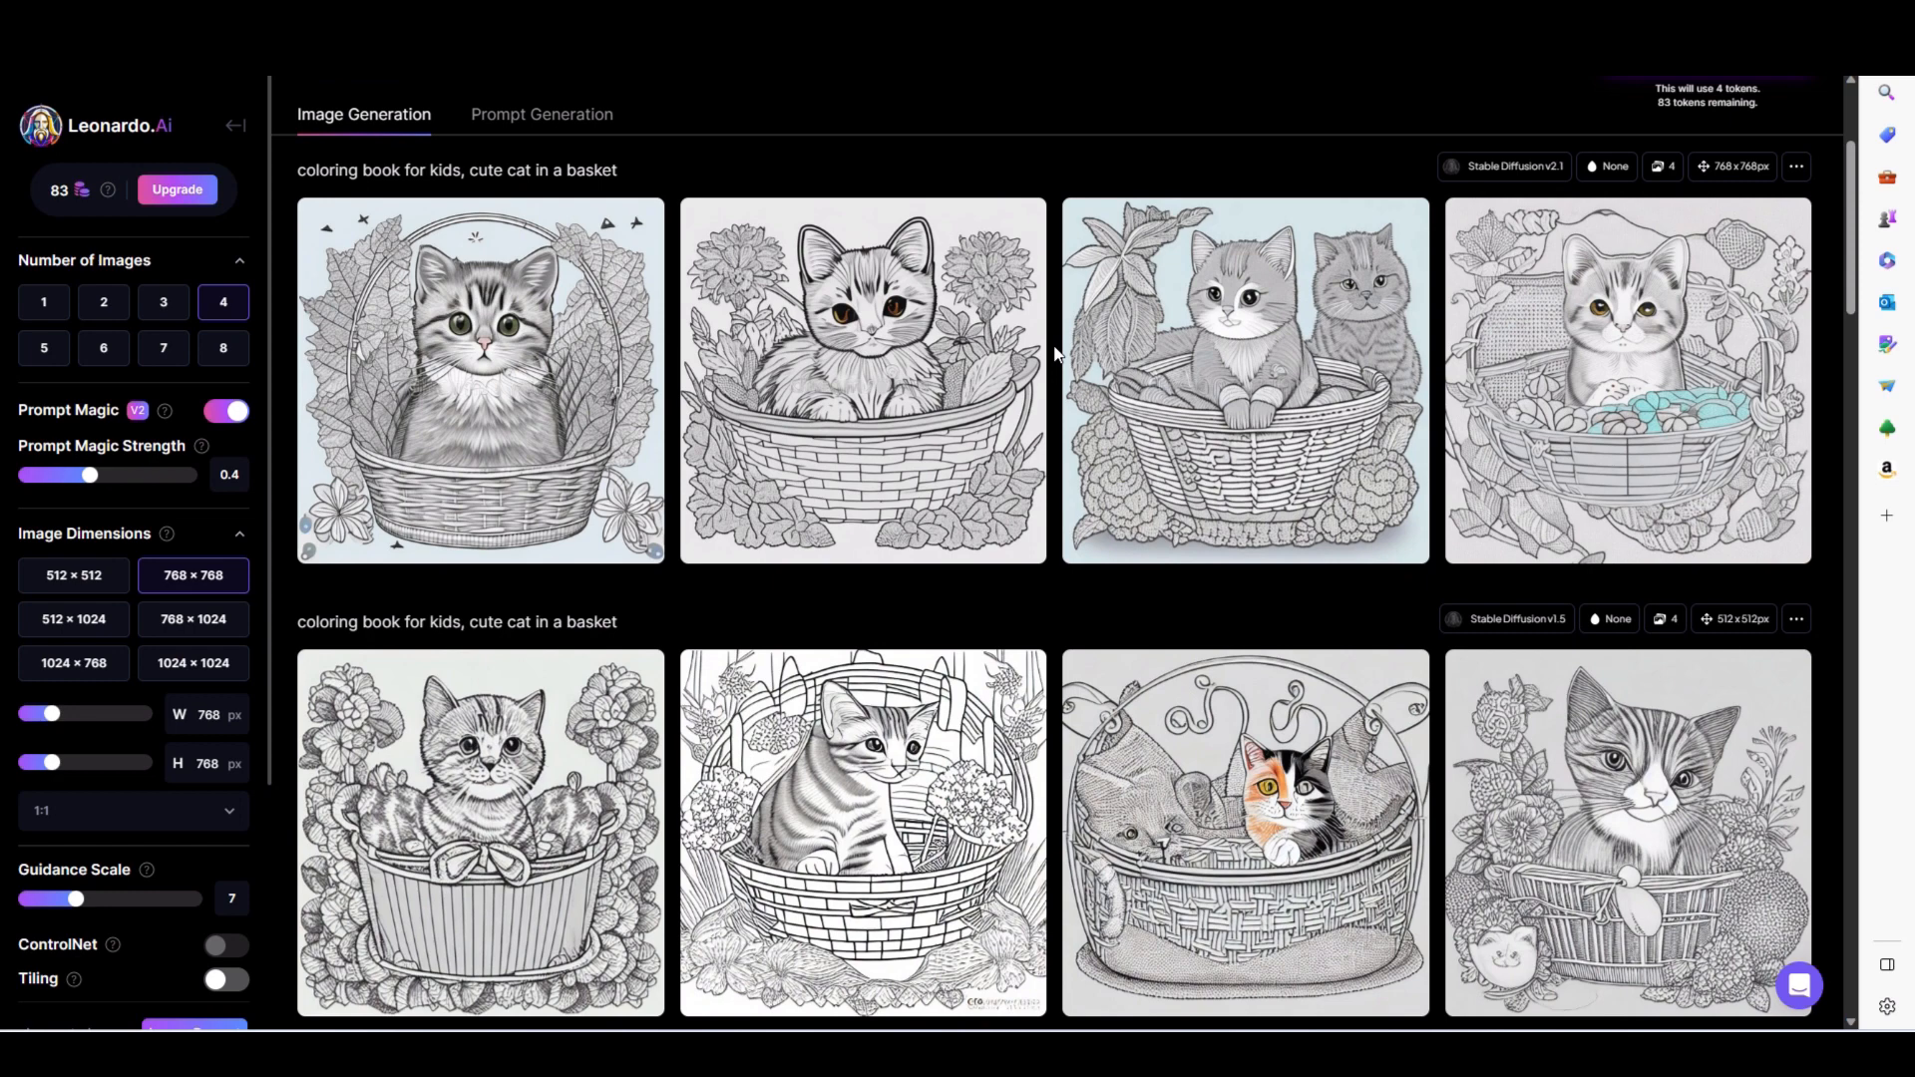
pyautogui.scroll(-5, 1054, 354)
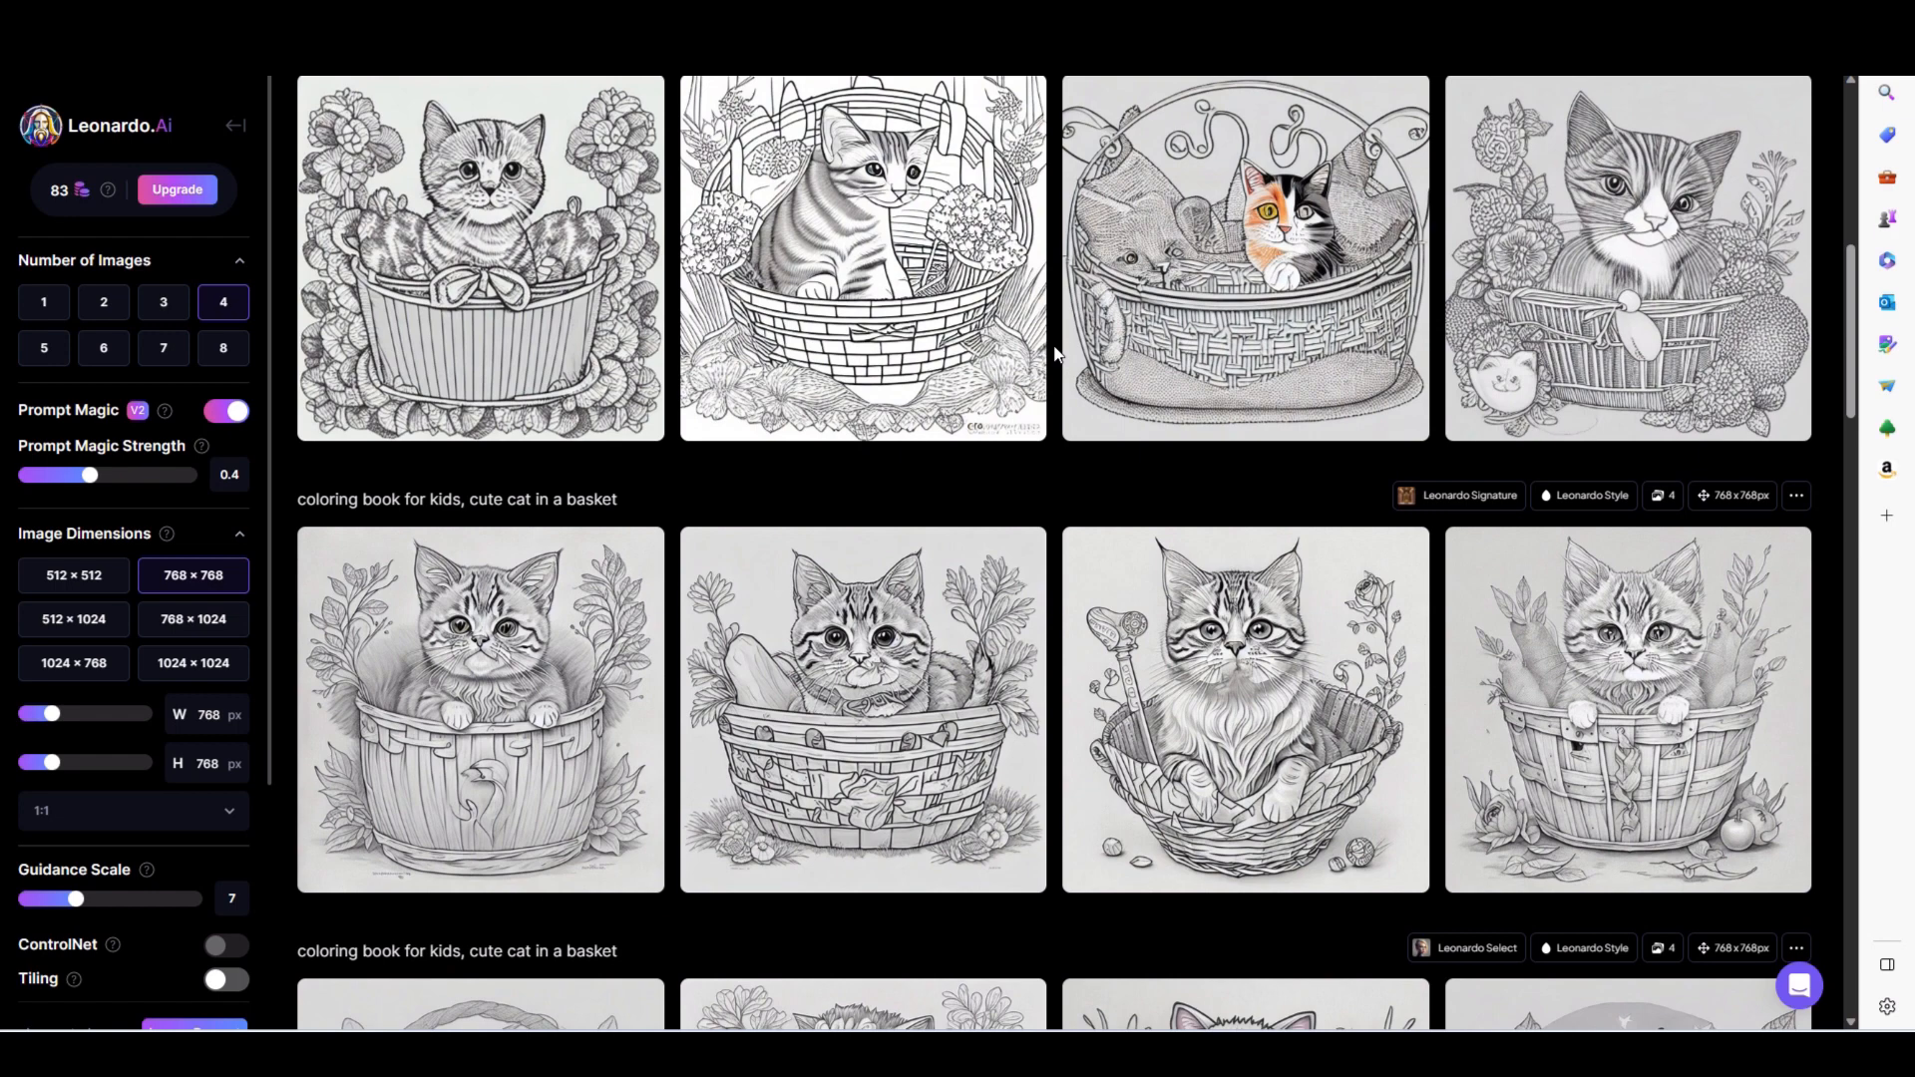
pyautogui.scroll(-4, 1054, 354)
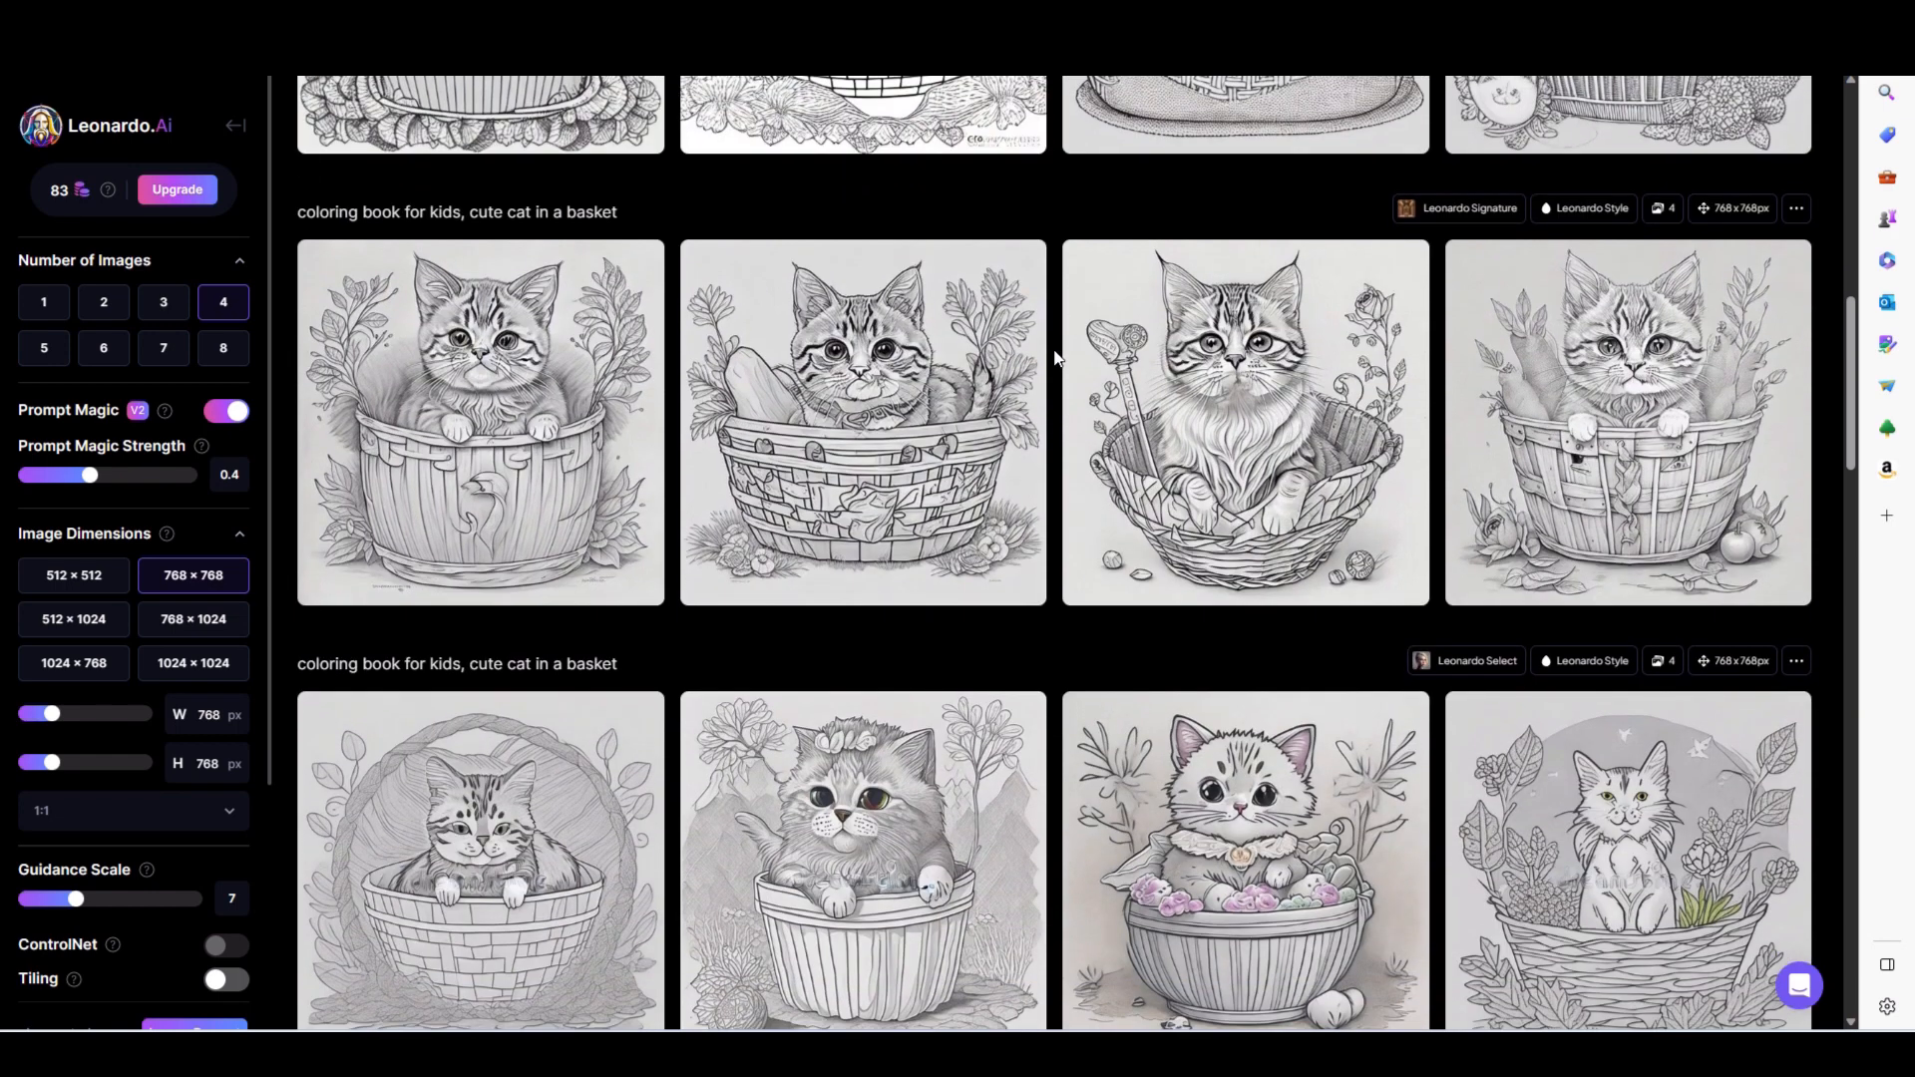
# - Compare the cat-in-a-basket batches from Leonardo Signature, Select and Creative with the earlier Leonardo Diffusion batches using the negative prompt "color, shading"
pyautogui.scroll(-2, 1054, 357)
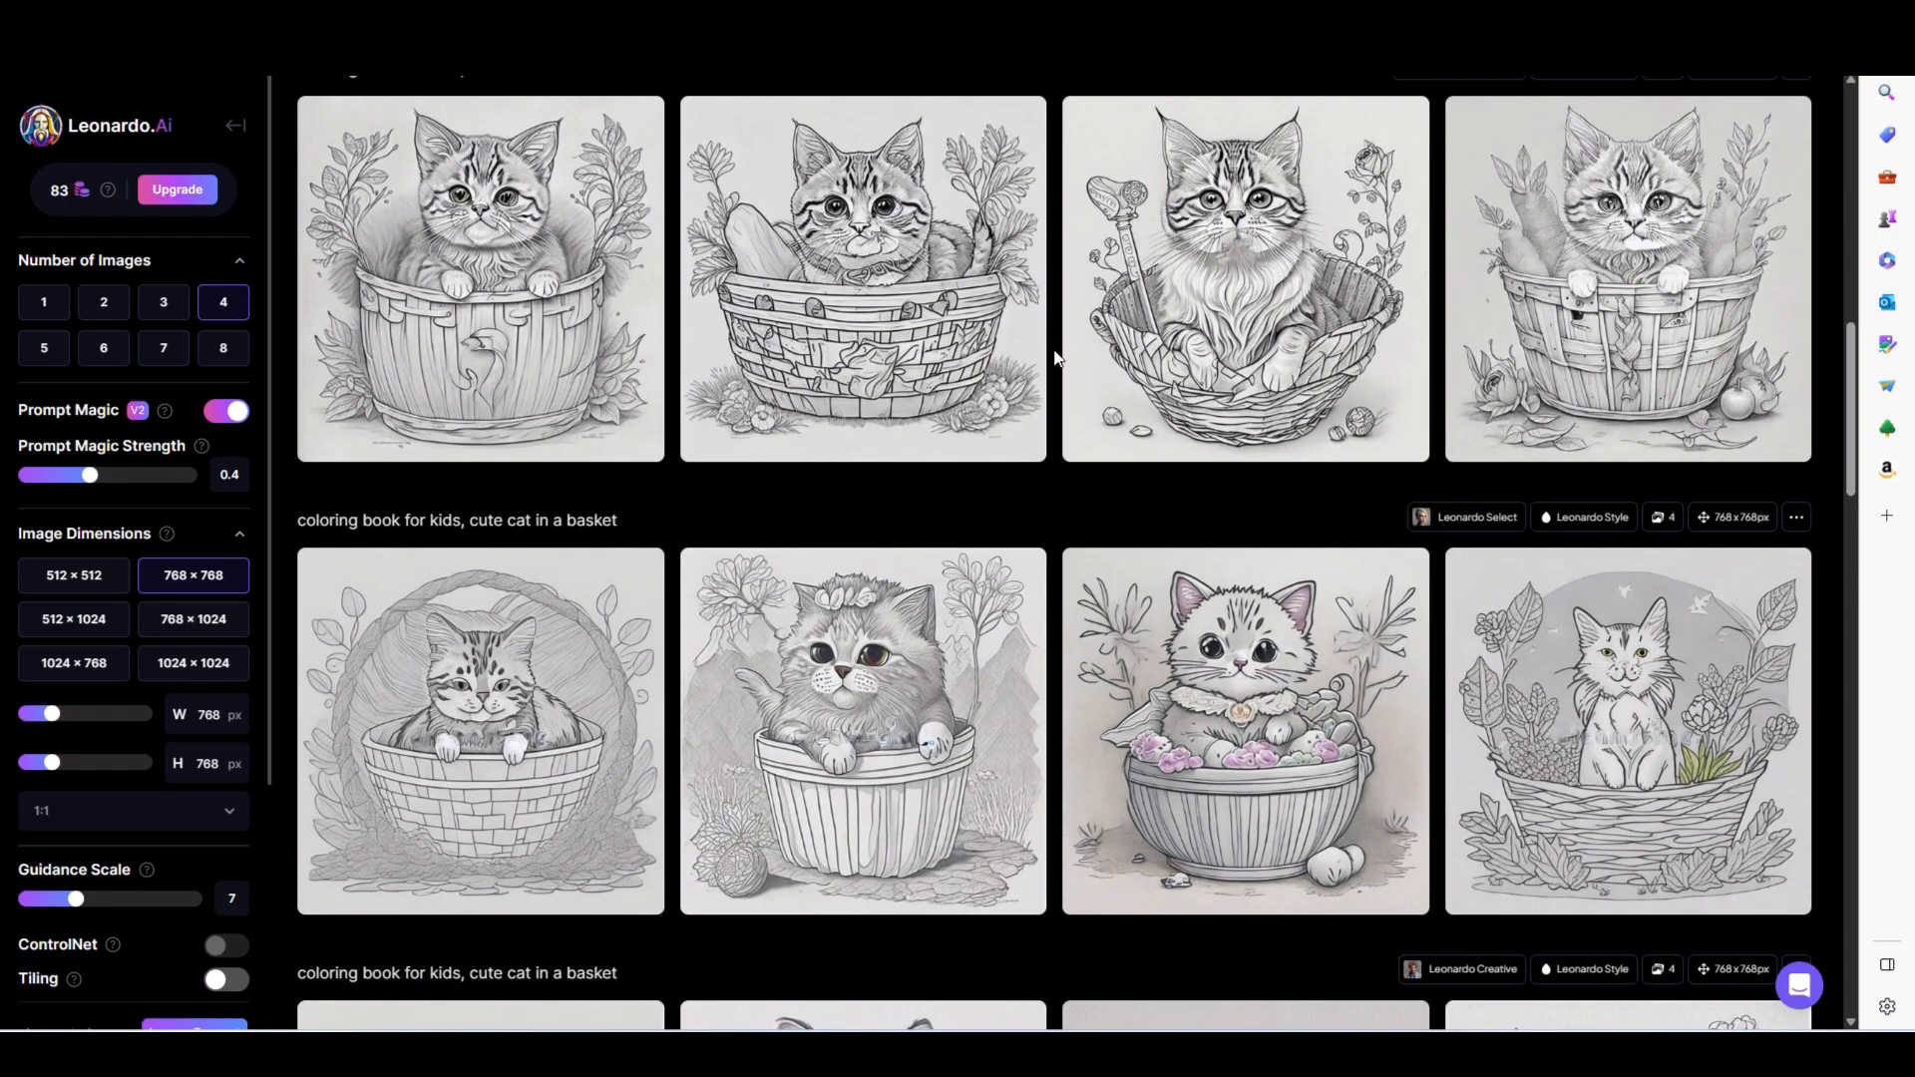
pyautogui.scroll(-10, 1054, 357)
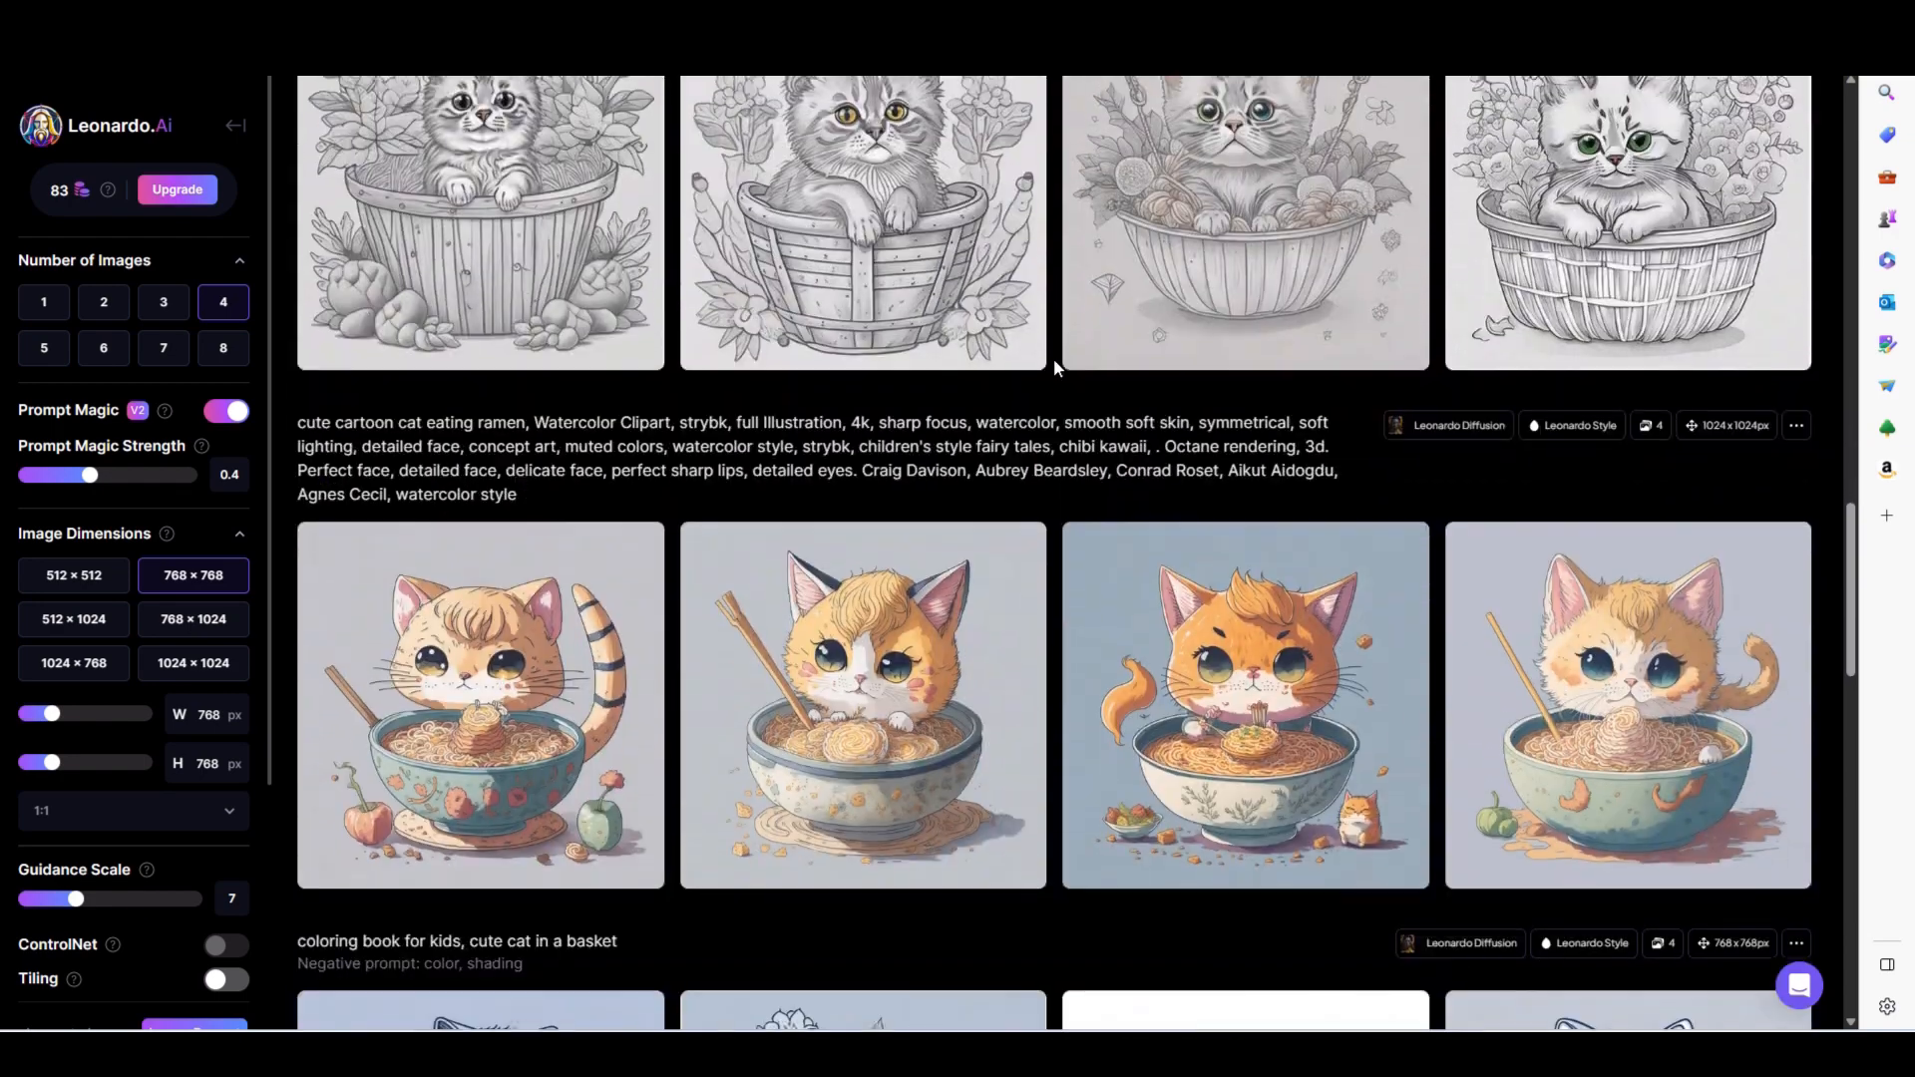
pyautogui.scroll(-10, 1054, 357)
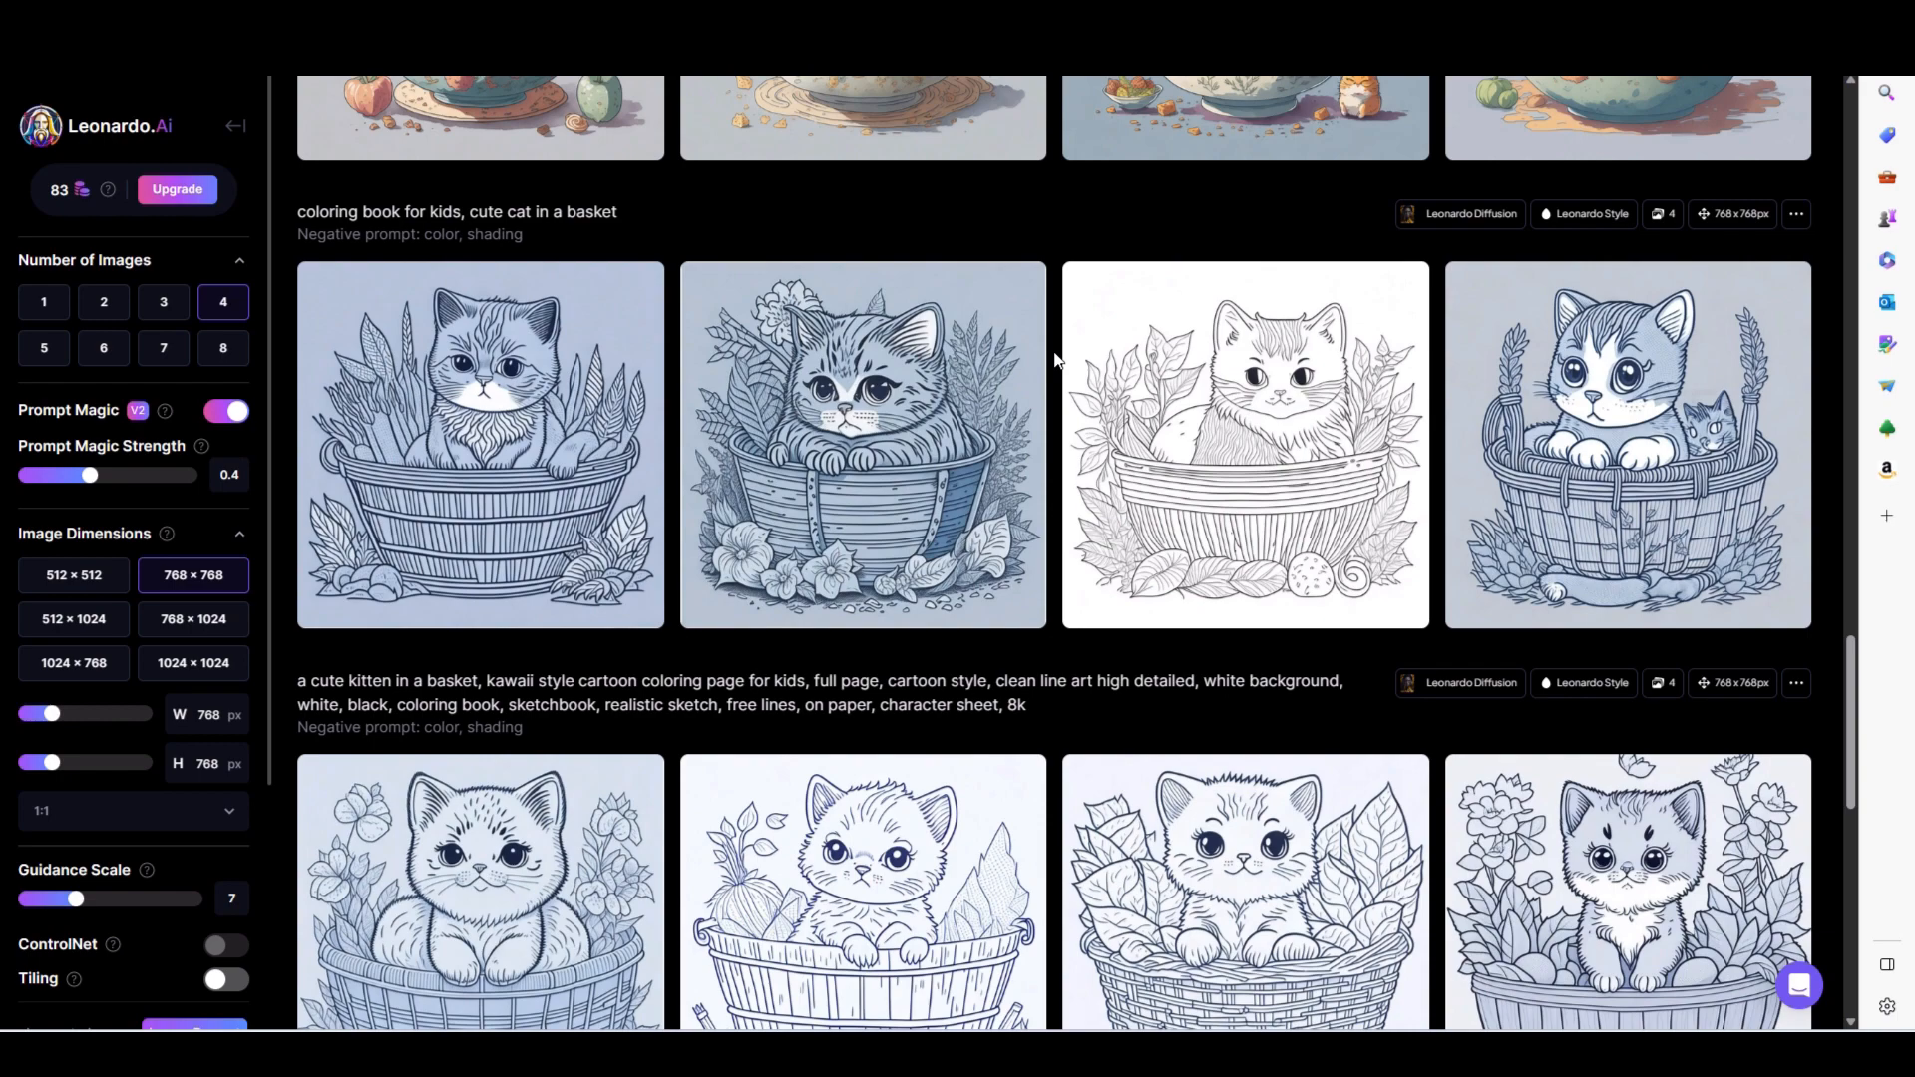
pyautogui.moveTo(1634, 427)
pyautogui.scroll(-5, 1053, 242)
pyautogui.scroll(10, 1052, 247)
pyautogui.scroll(15, 1053, 250)
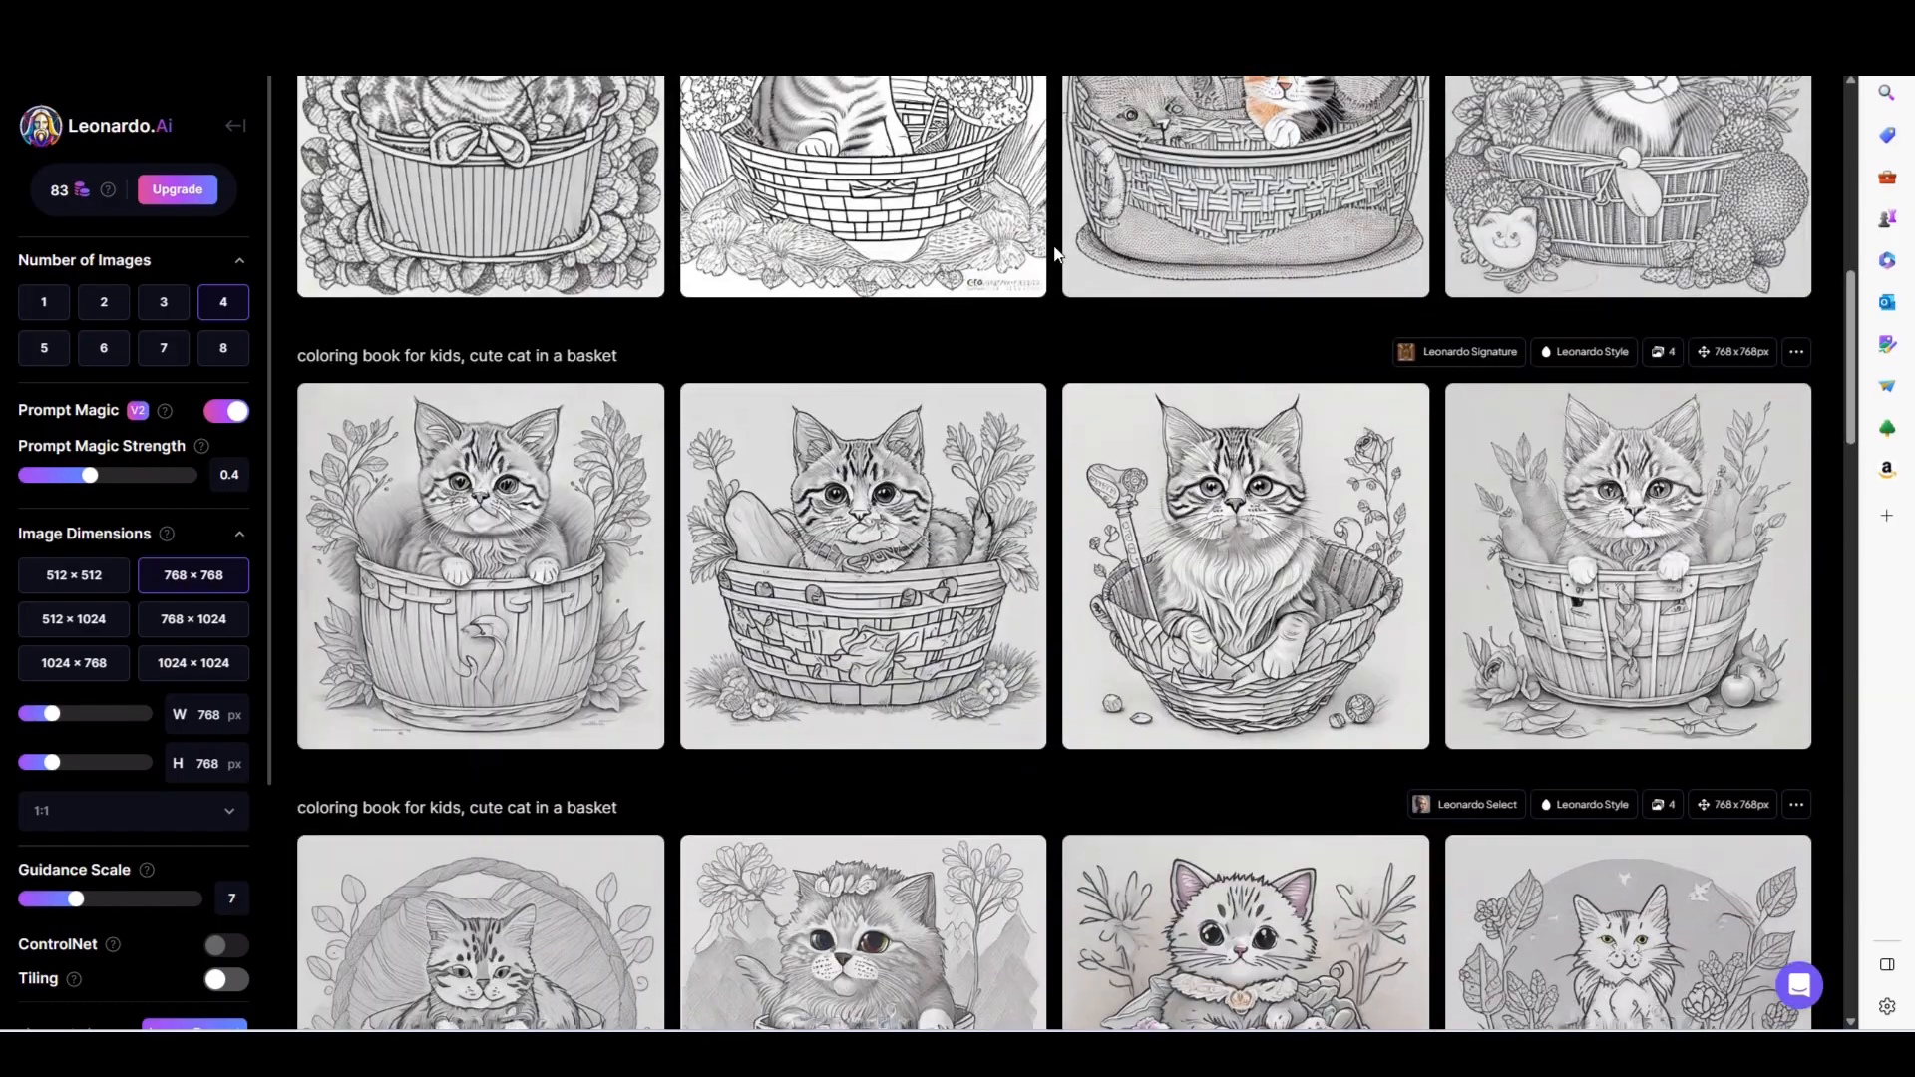
pyautogui.scroll(8, 1055, 254)
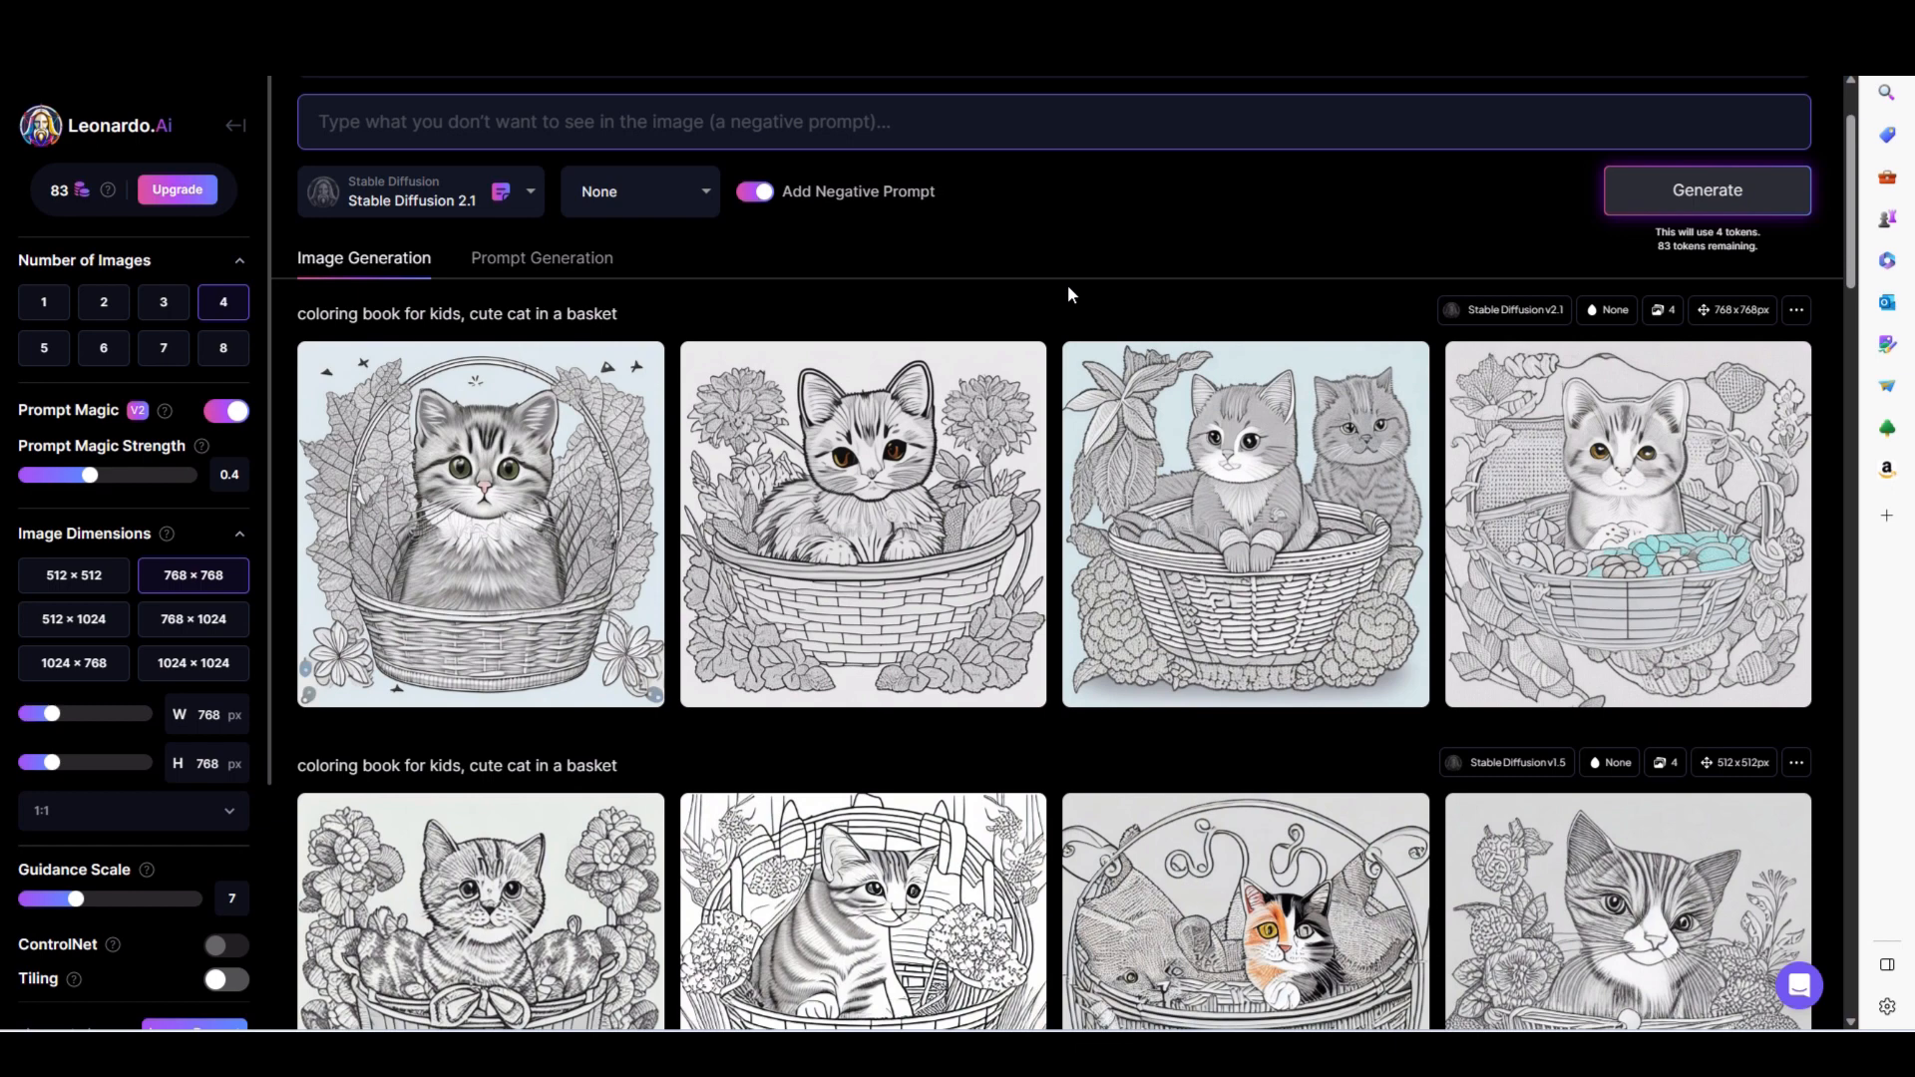
# - Go back to the Leonardo.Ai home page and search the community gallery for "coloring page"
pyautogui.click(236, 127)
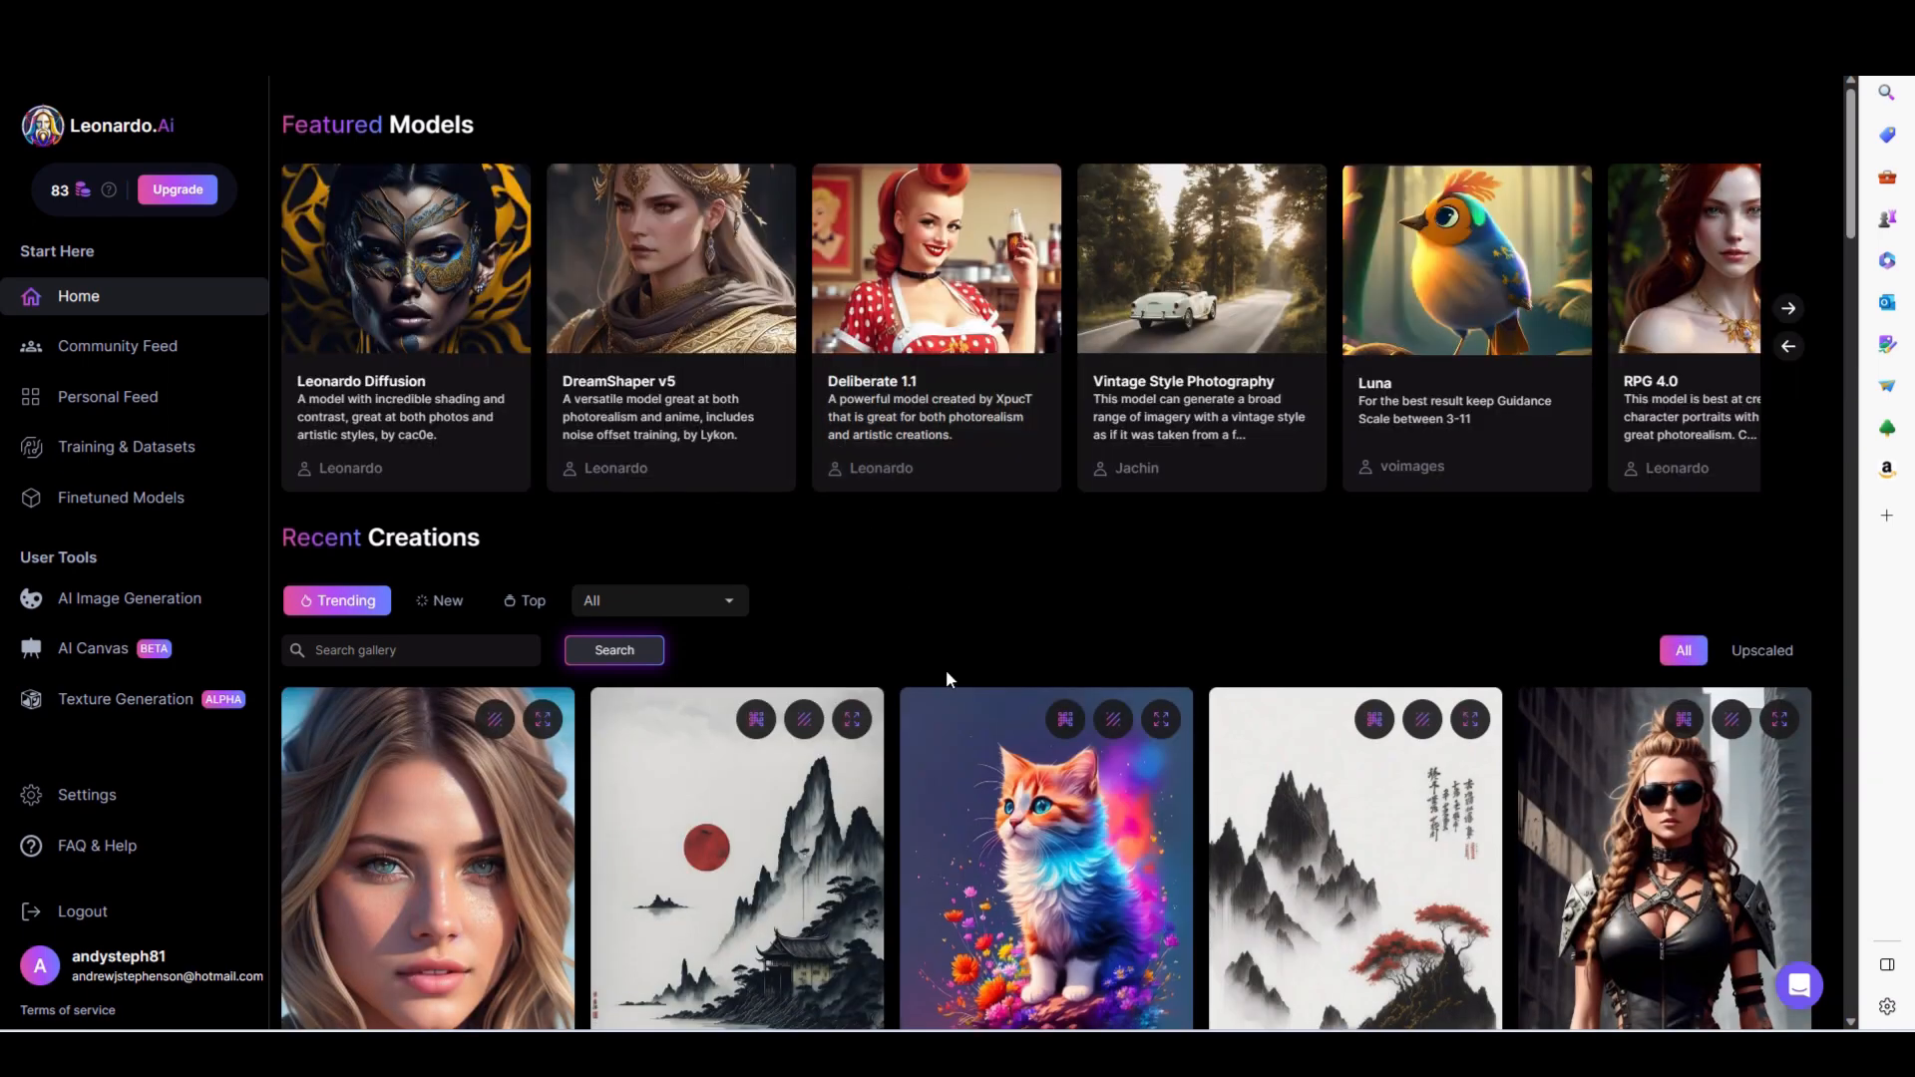
pyautogui.click(490, 651)
pyautogui.write('coloring')
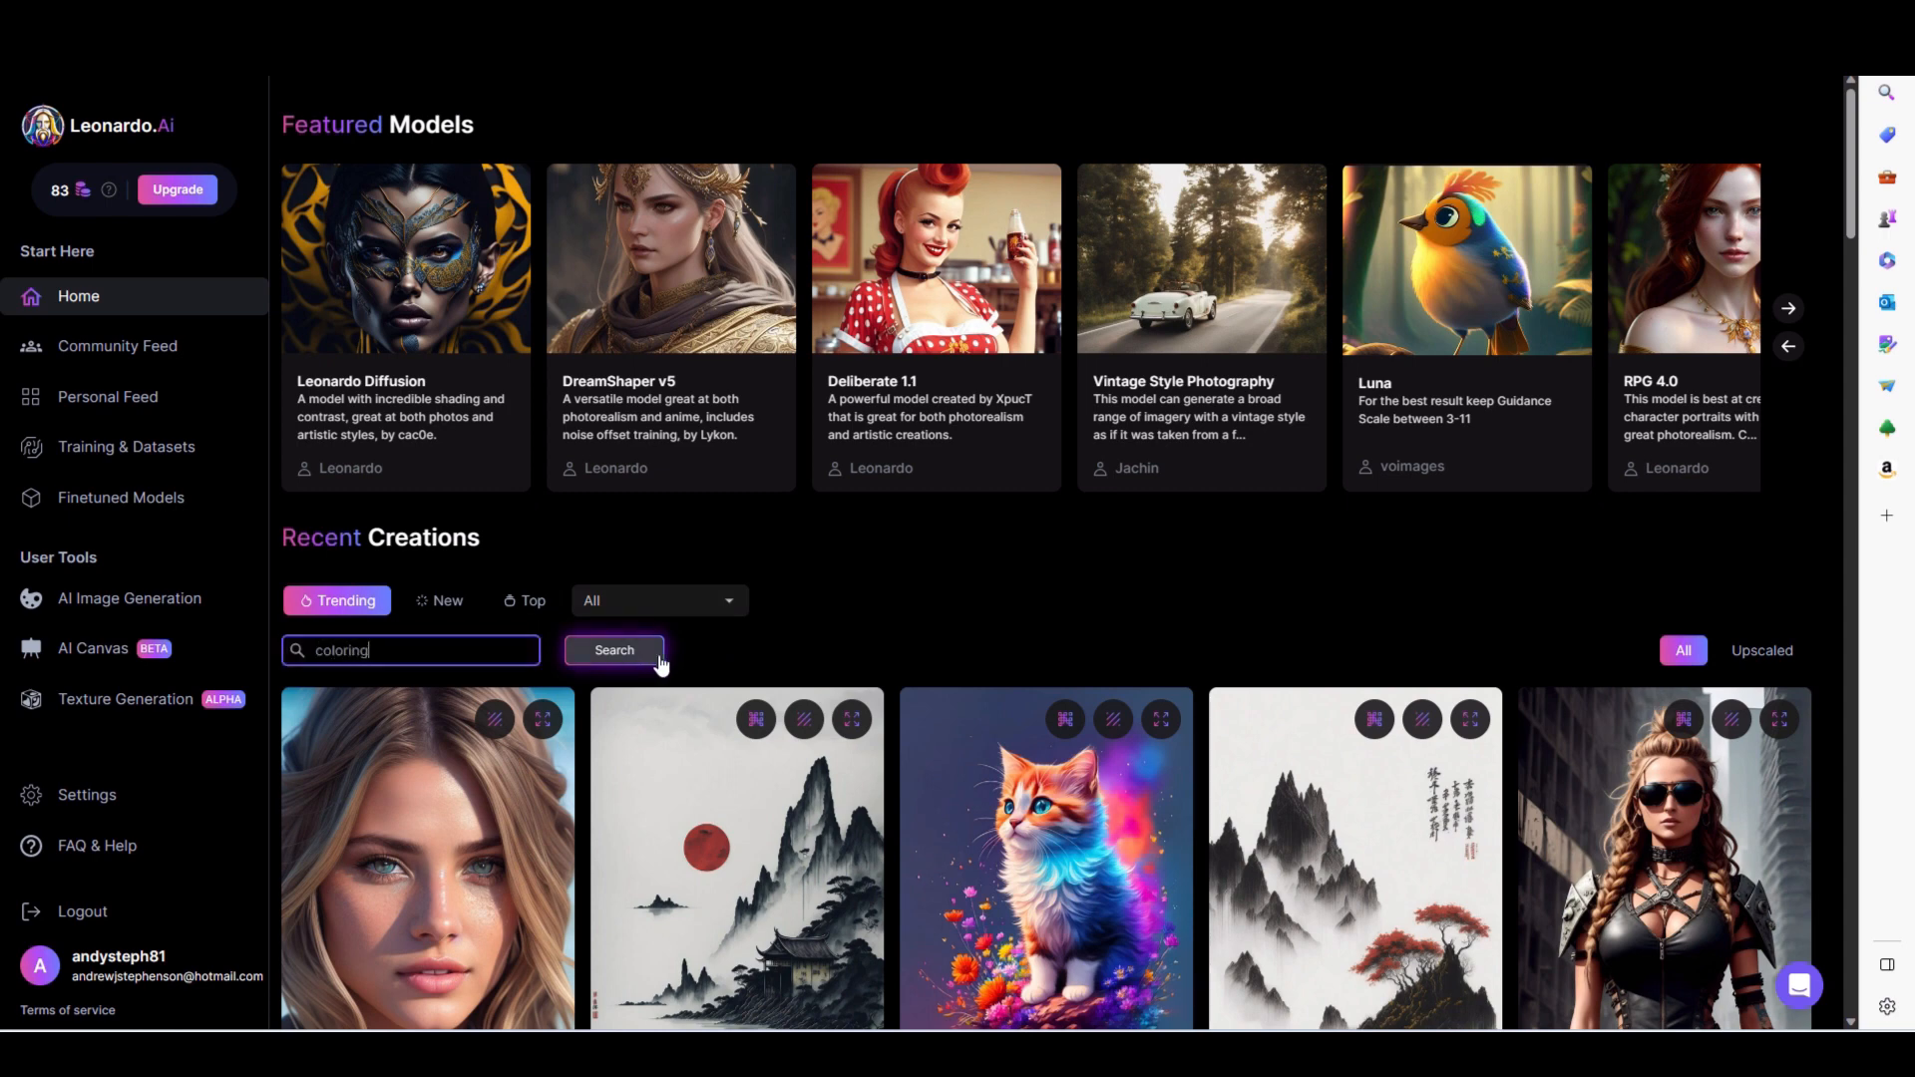
pyautogui.write(' page')
pyautogui.click(660, 662)
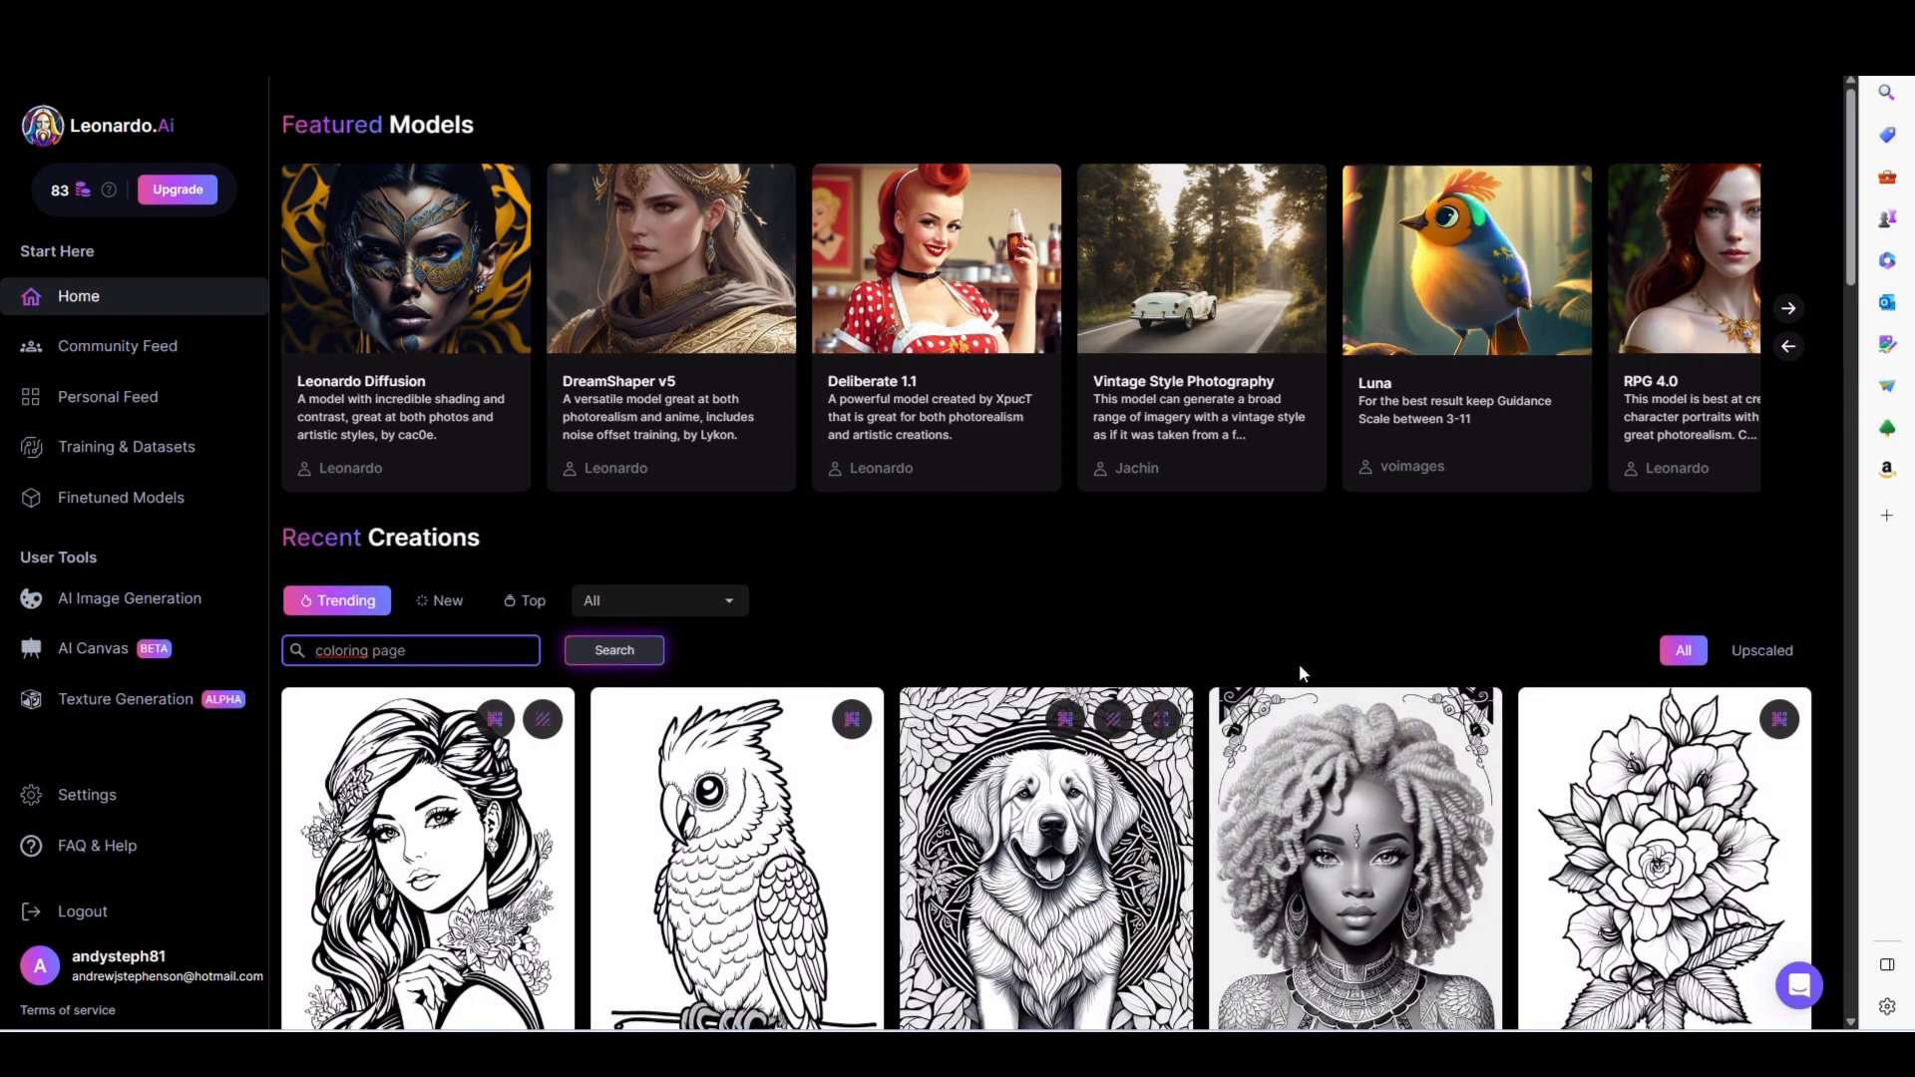
# - Browse the coloring page results and open the details of the black and white valkyrie portrait in a Celtic frame
pyautogui.scroll(-3, 1209, 600)
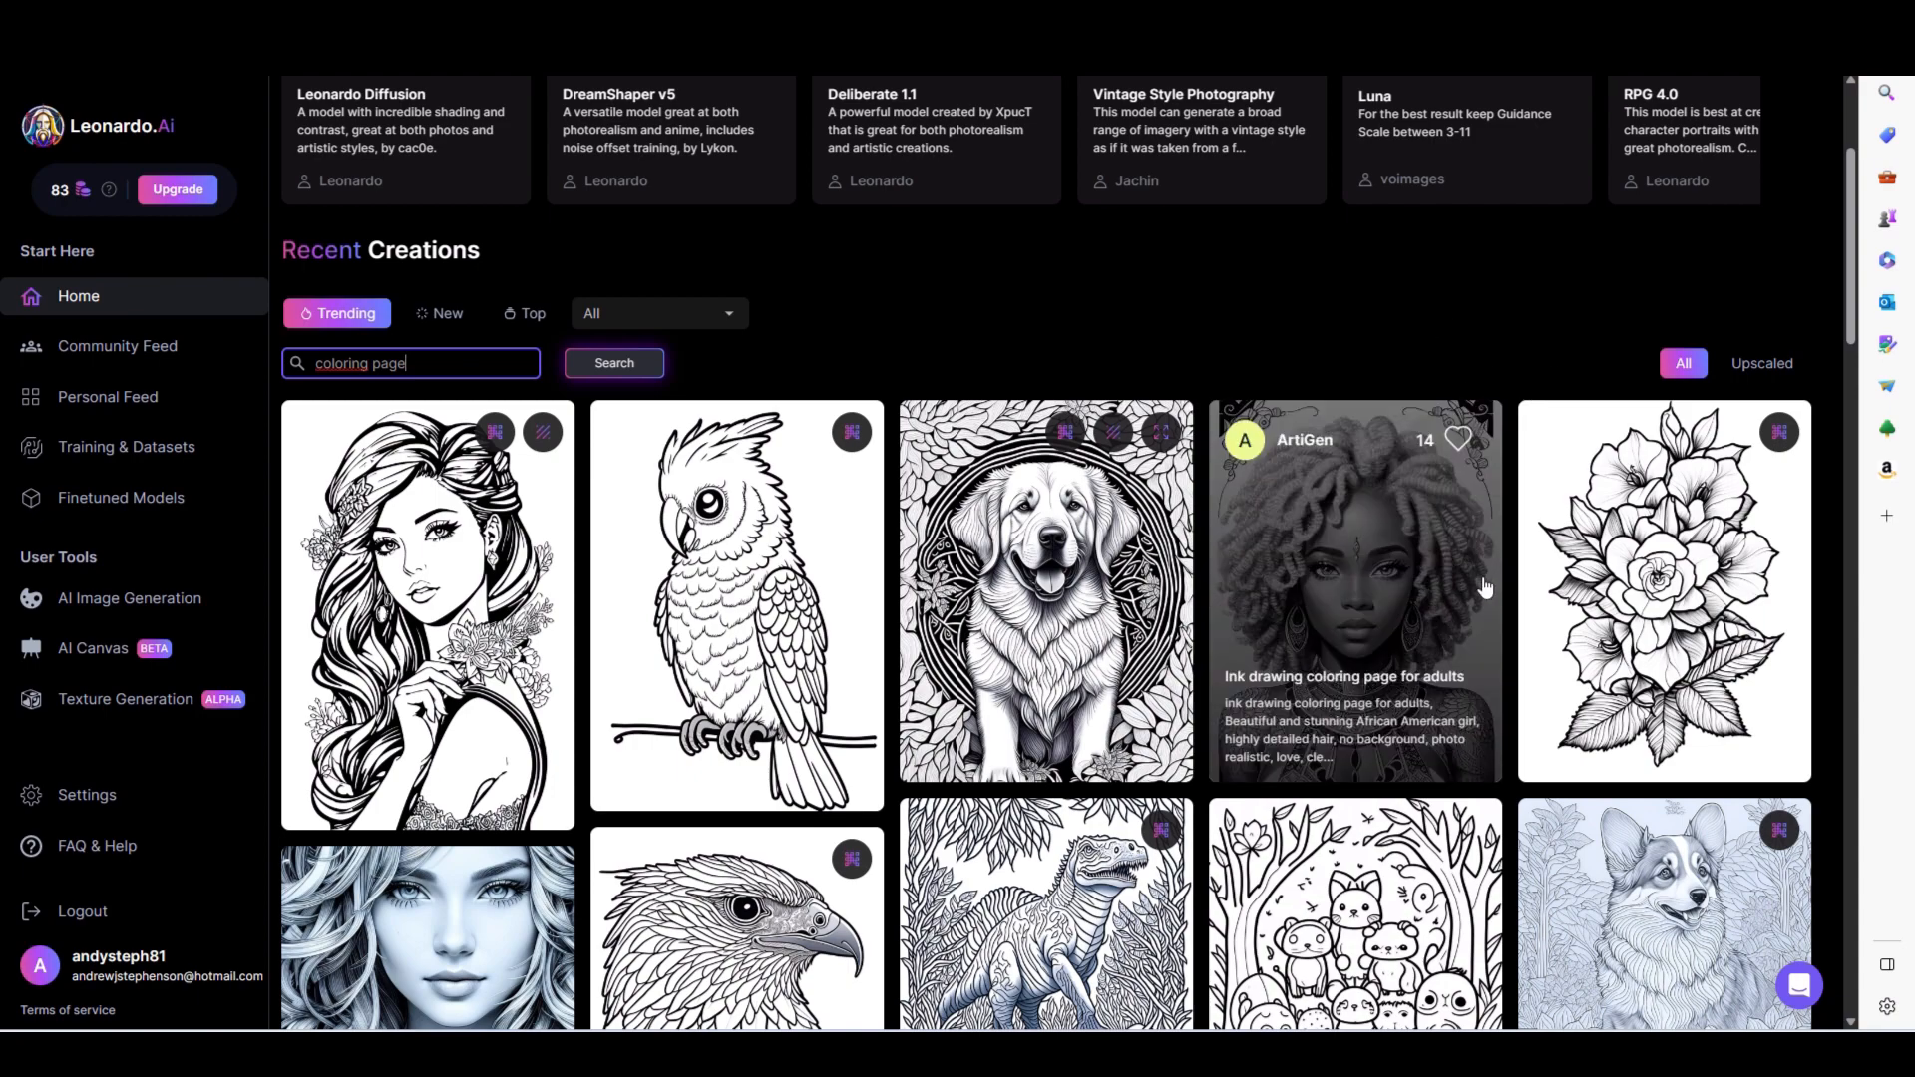
pyautogui.scroll(-8, 1486, 589)
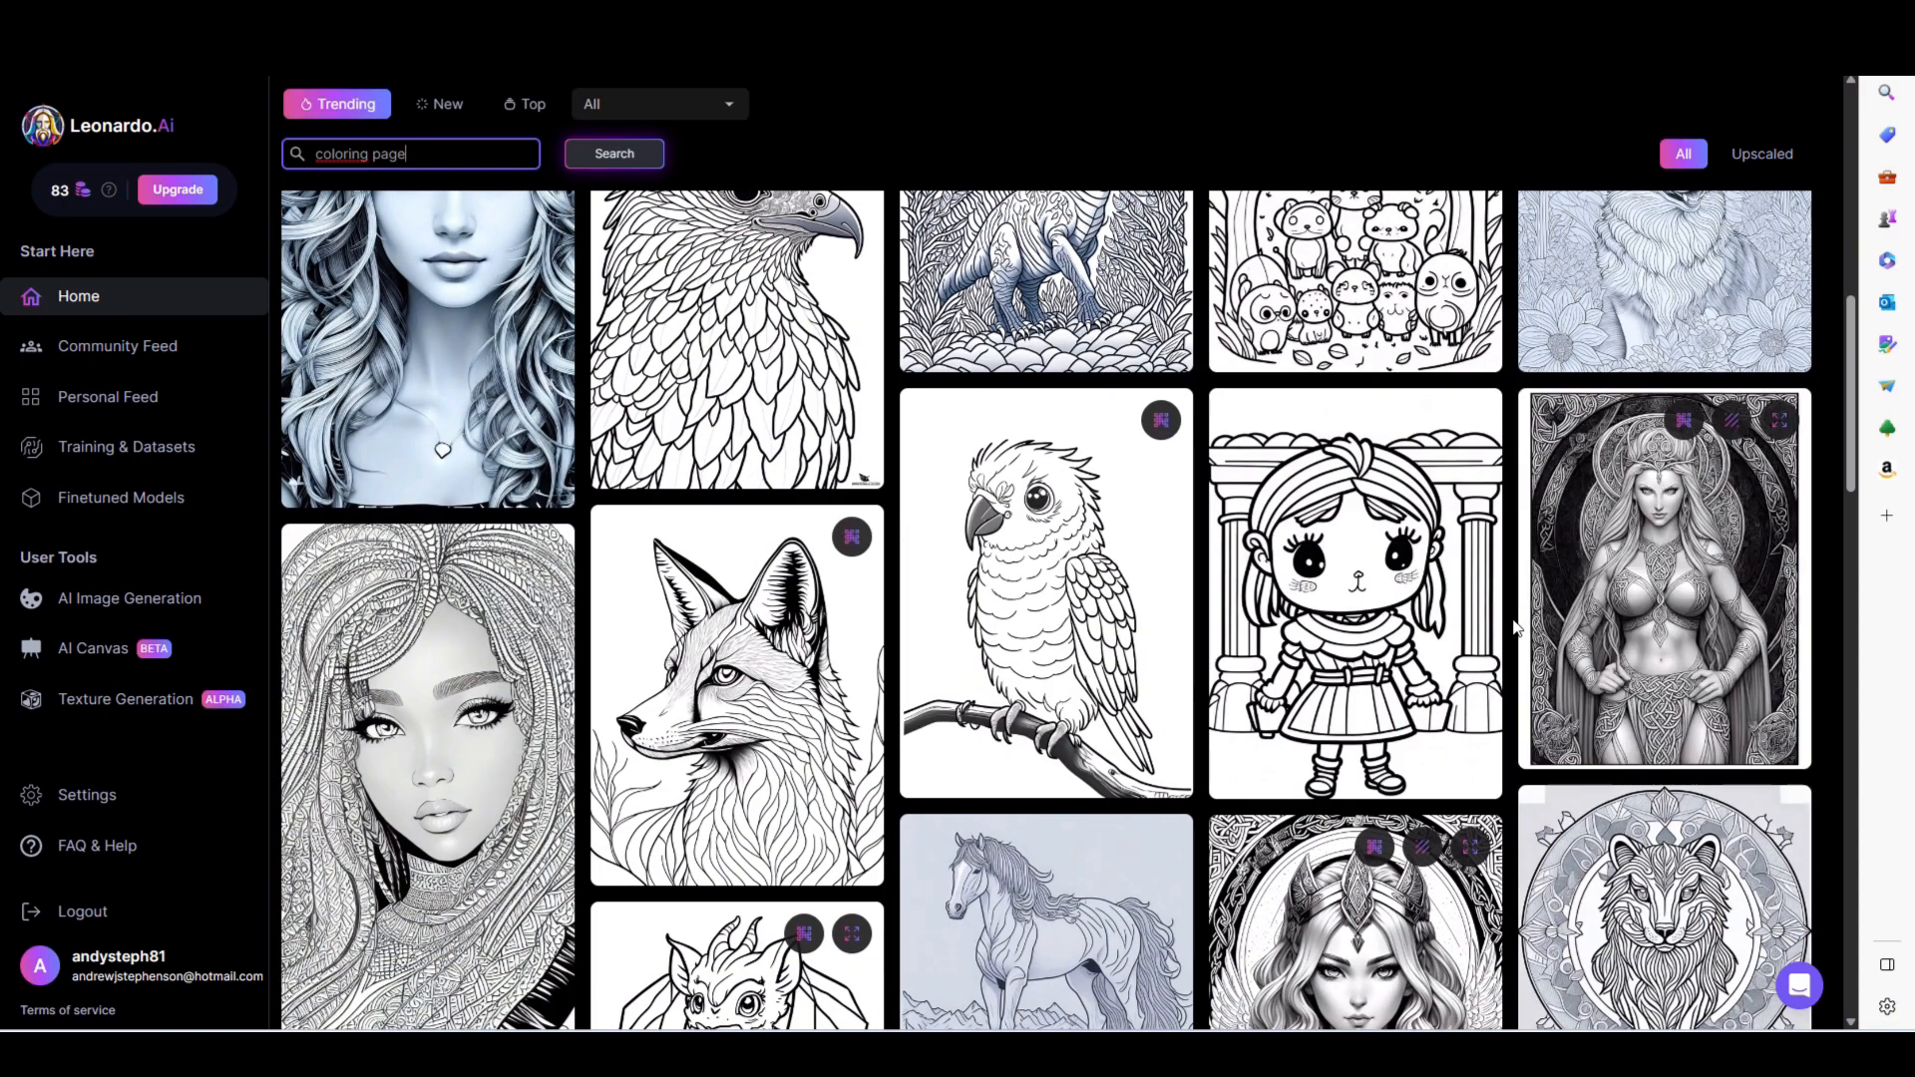
pyautogui.scroll(-6, 1506, 598)
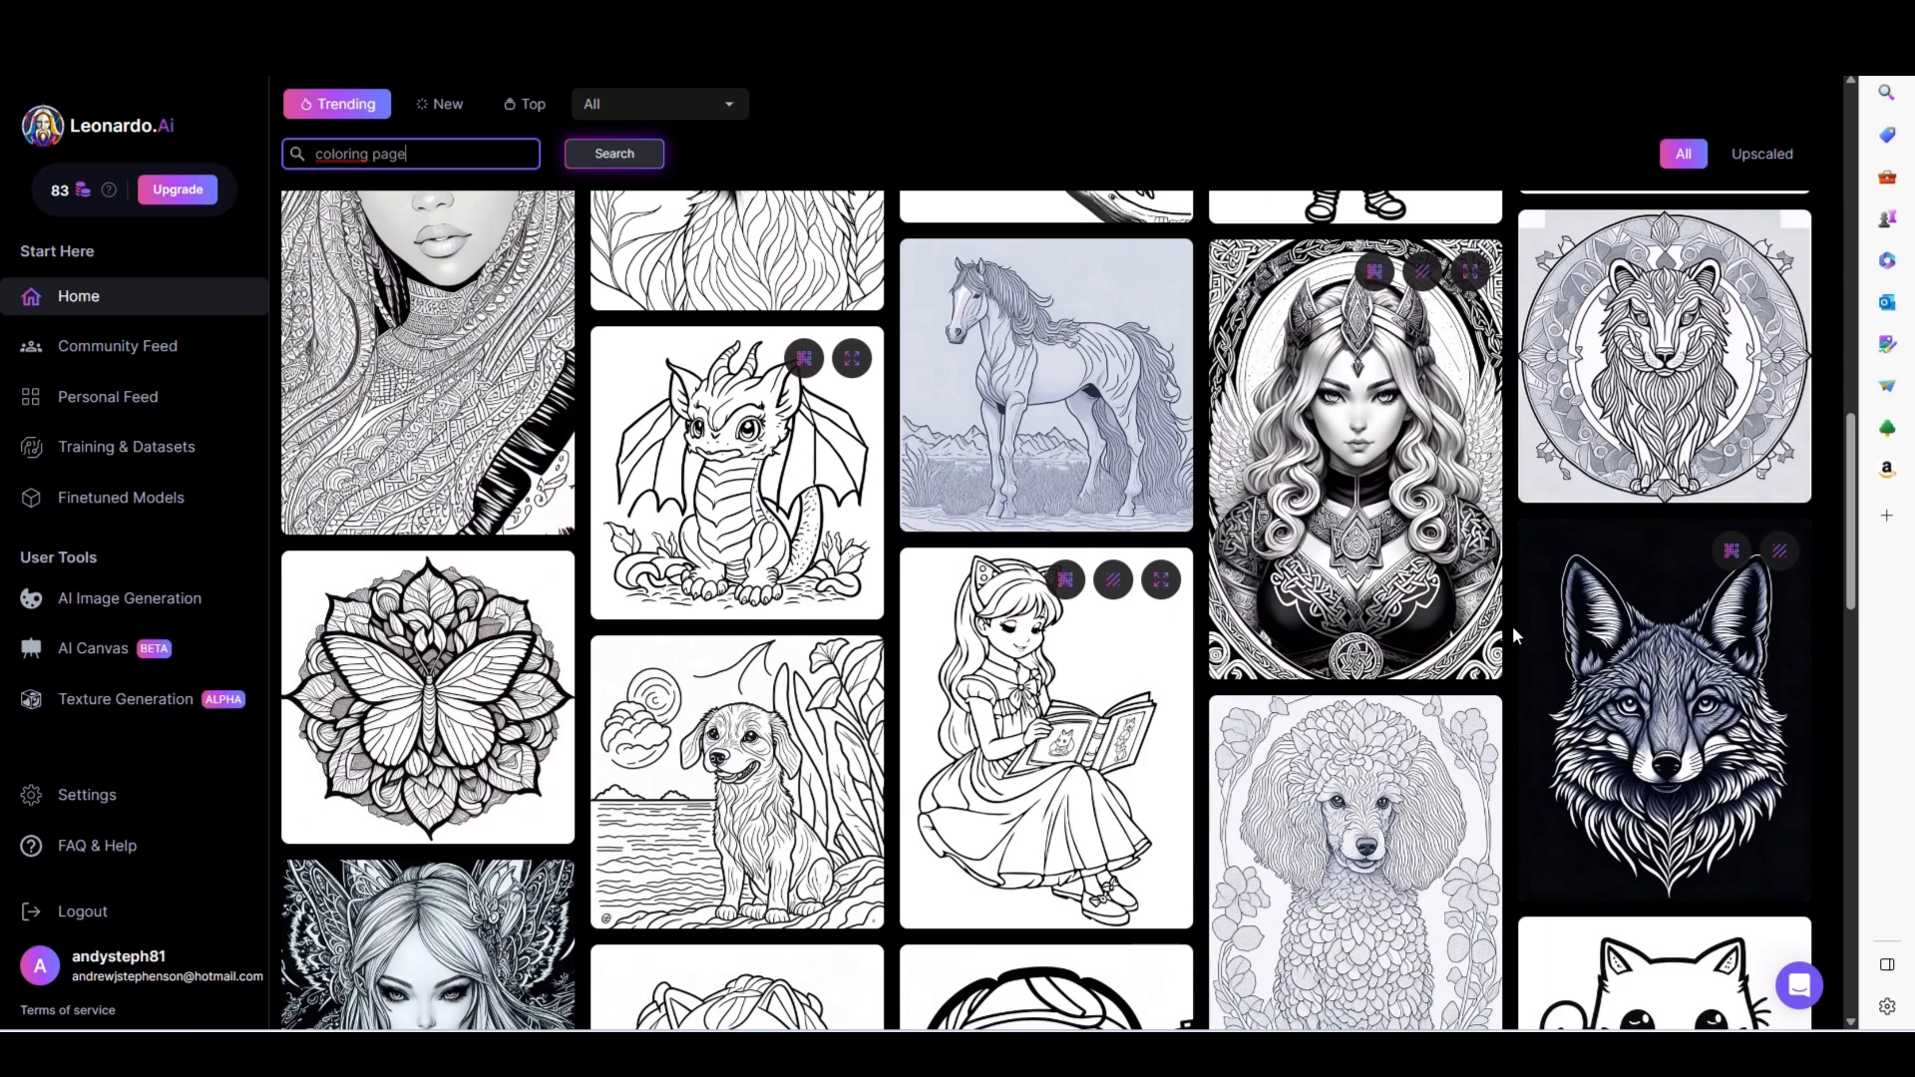
pyautogui.click(1384, 611)
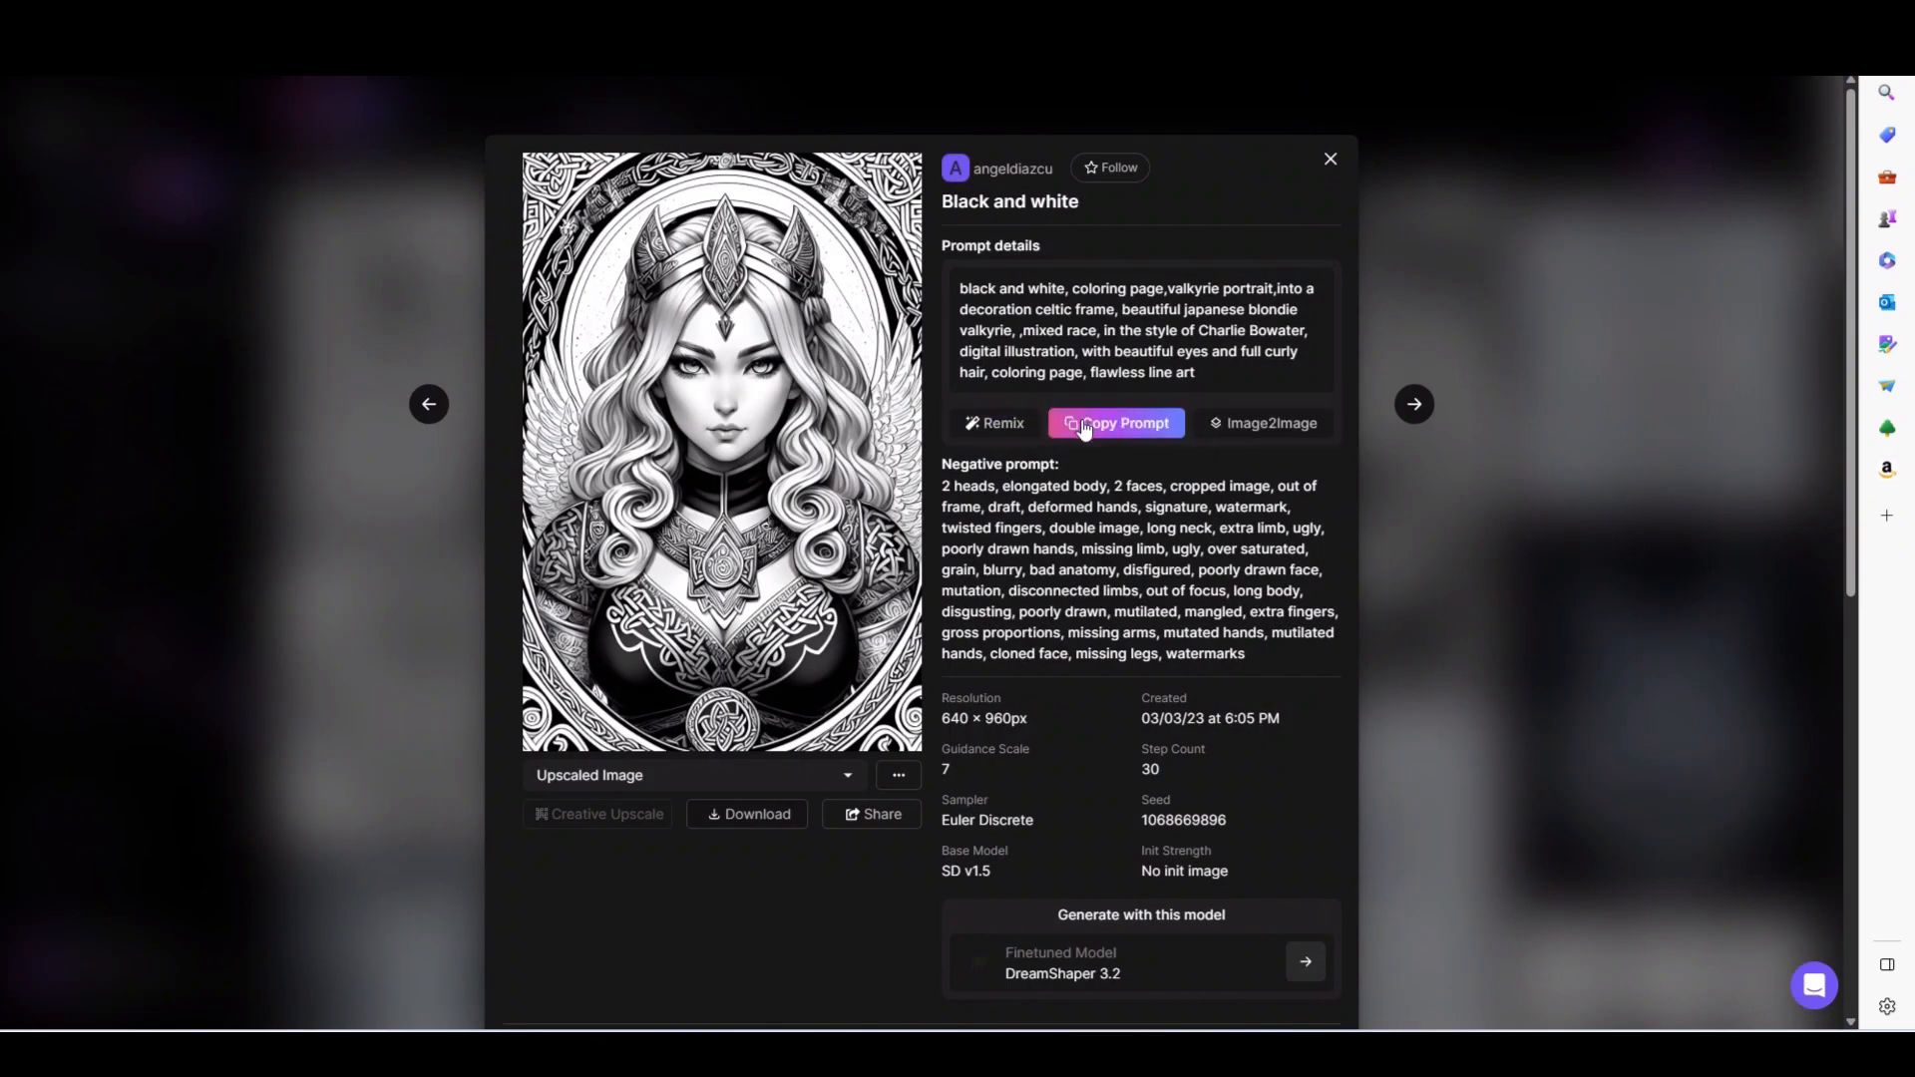
# - Remix the valkyrie portrait's prompt, generate four 640 × 960 px images with DreamShaper 3.2, and review the batch
pyautogui.click(995, 427)
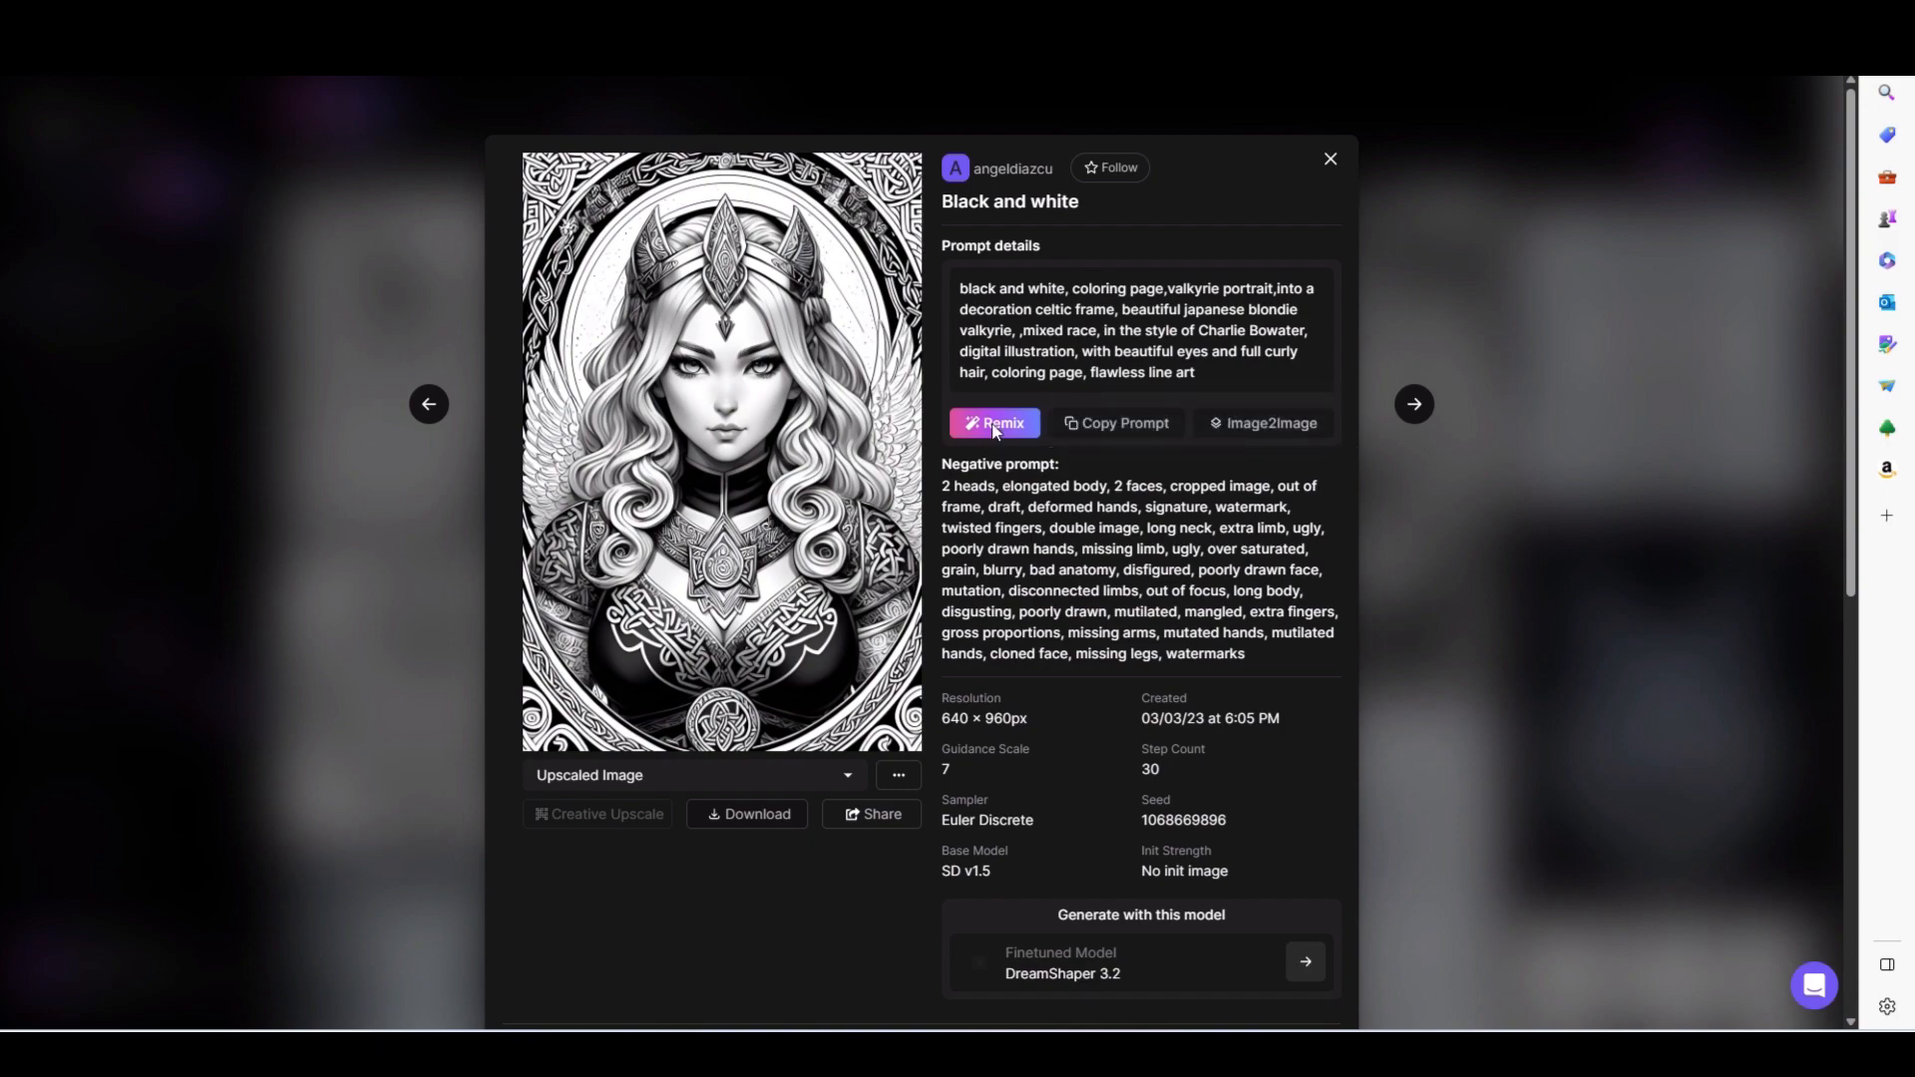
pyautogui.click(1685, 399)
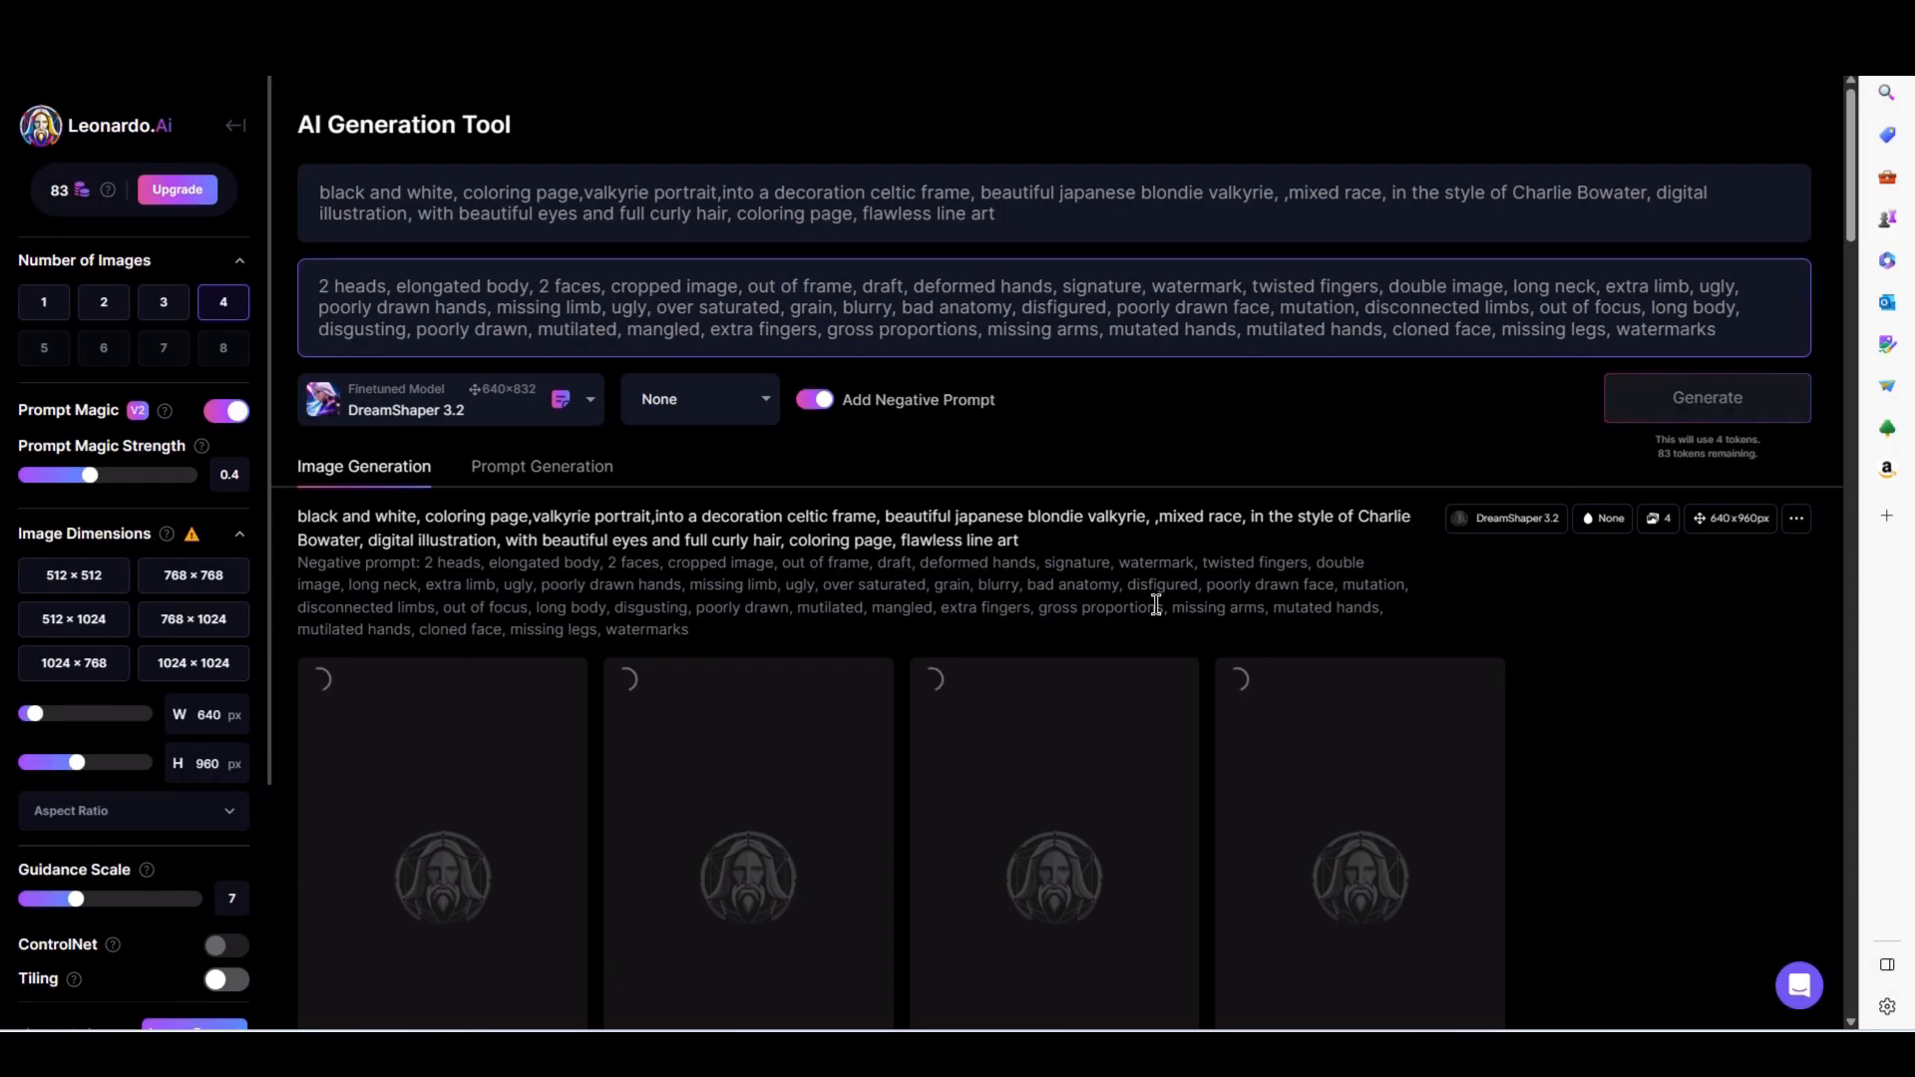
pyautogui.scroll(-3, 1297, 308)
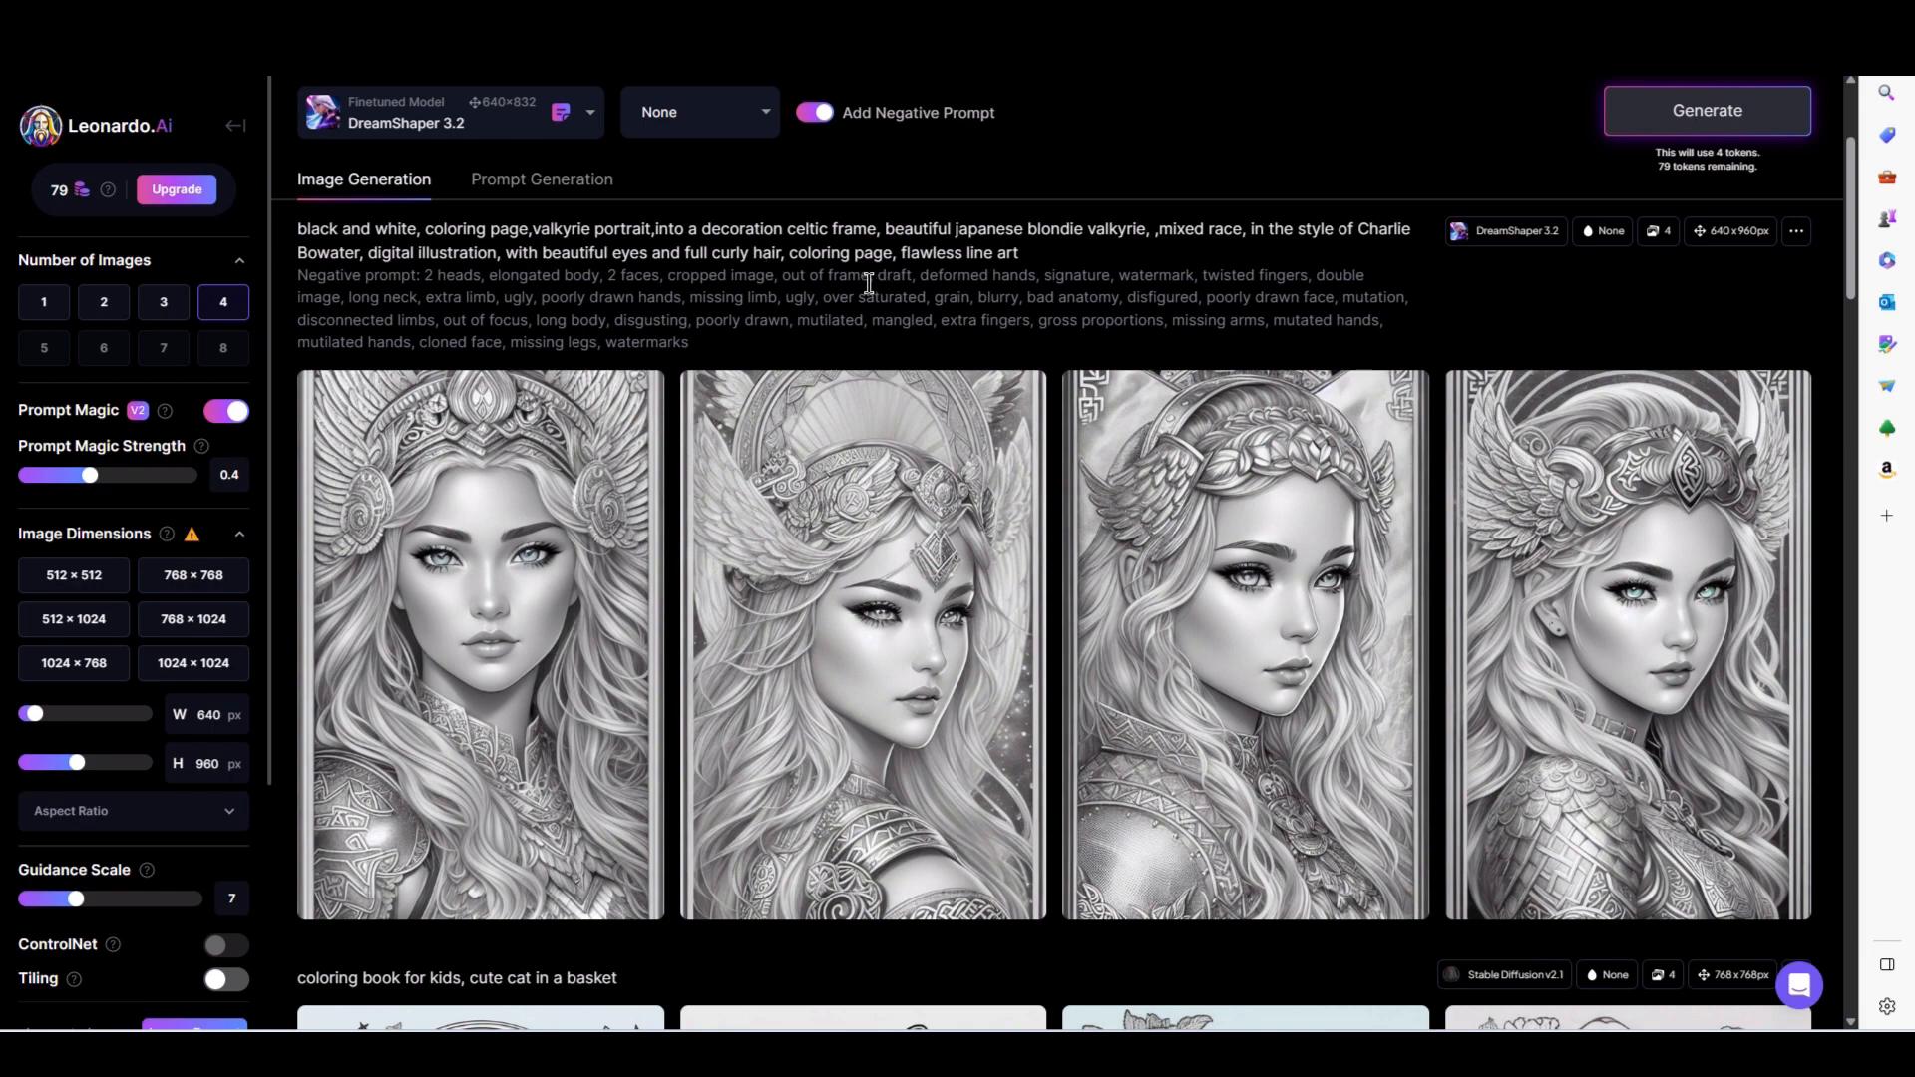
pyautogui.scroll(-2, 1051, 498)
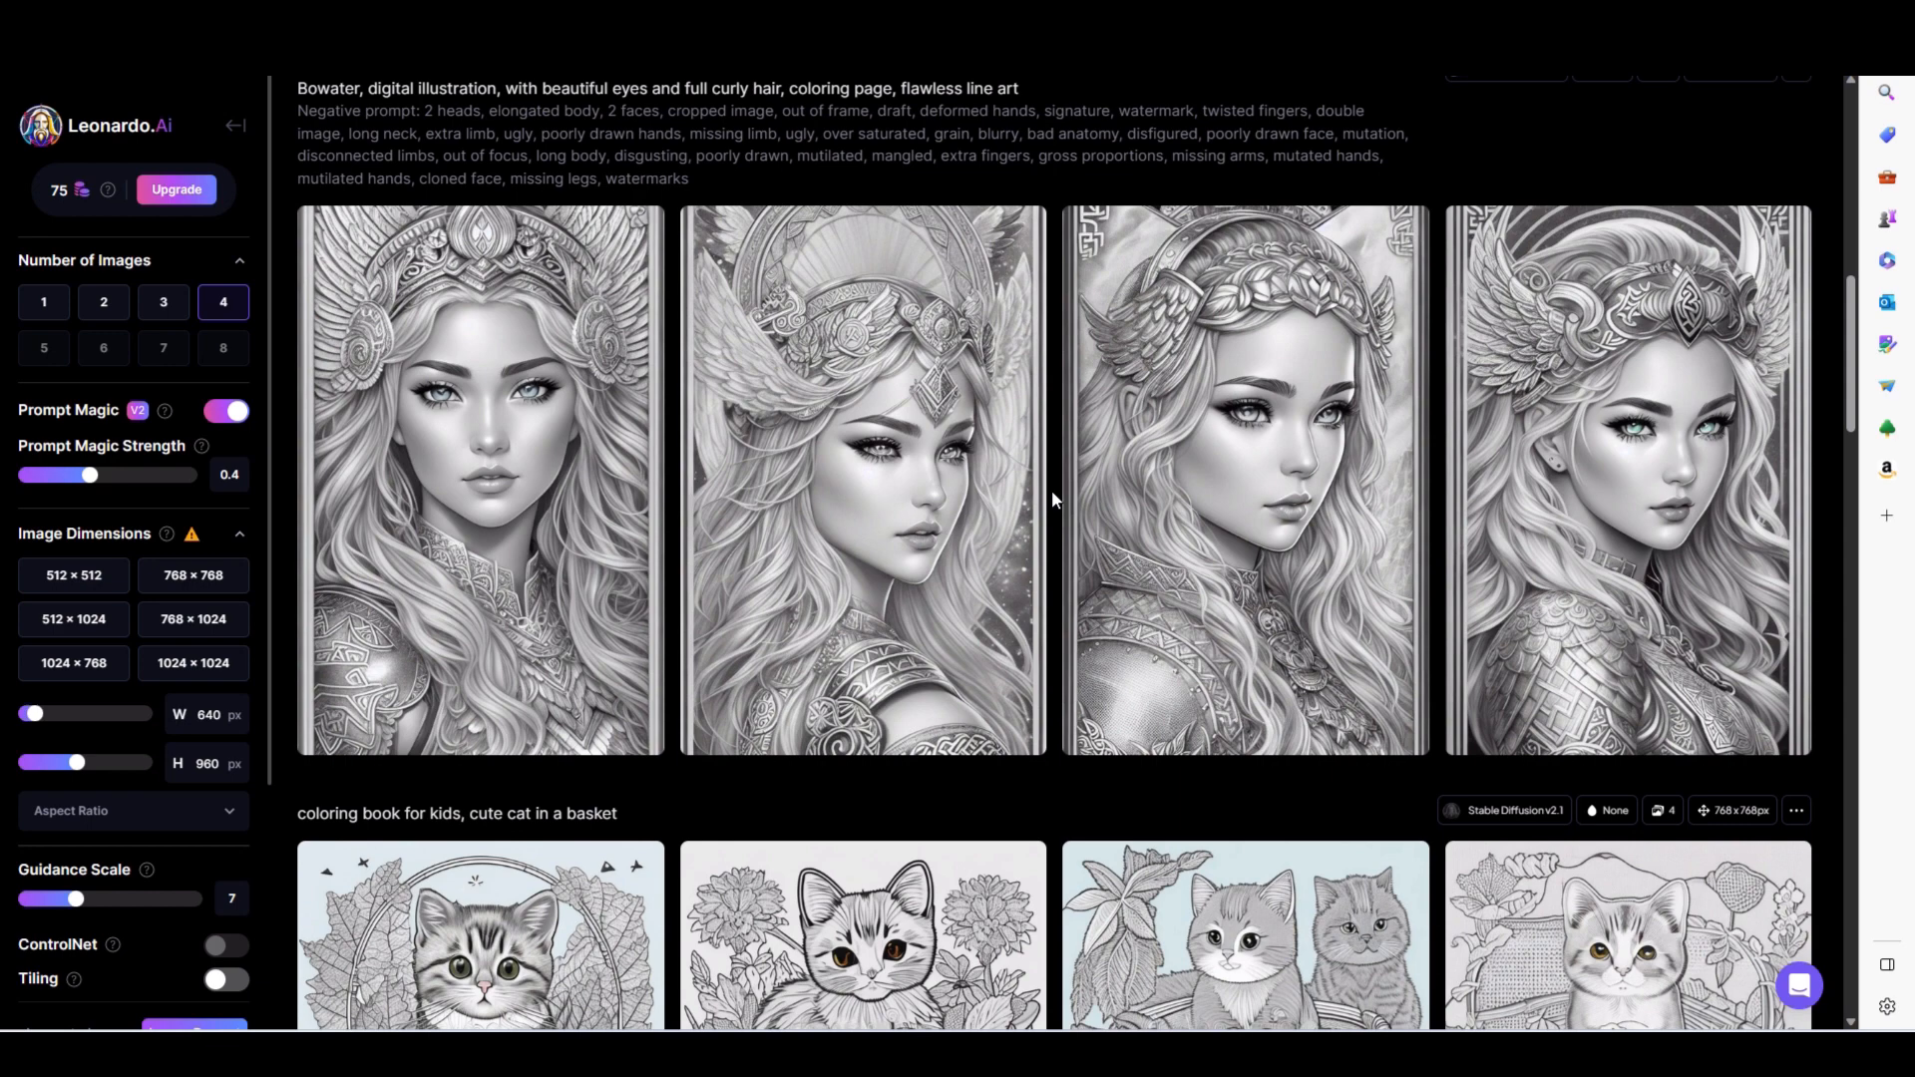